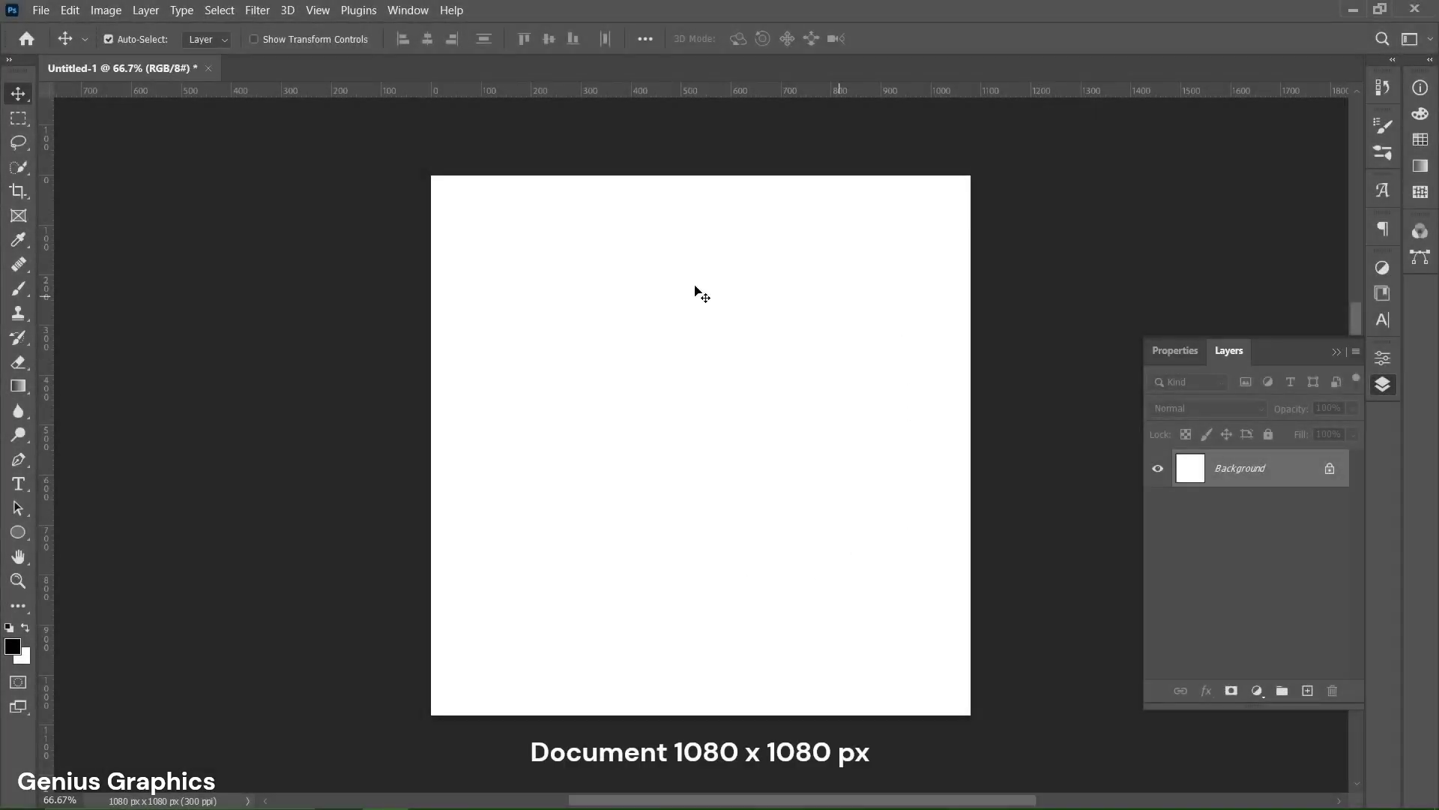
Step: Add a Gradient Fill layer starting from the Black, White preset gradient
click(1257, 691)
click(1289, 379)
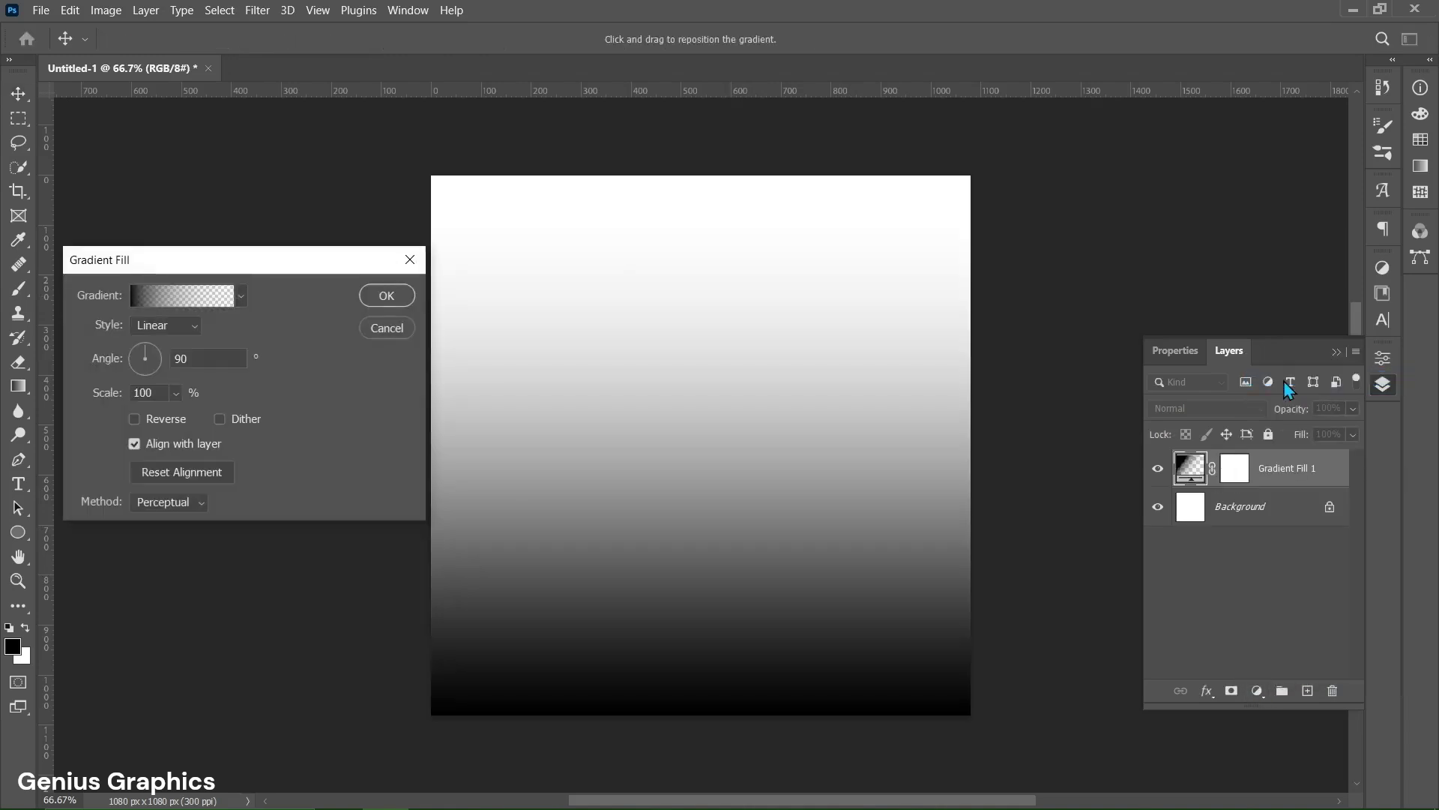
click(183, 299)
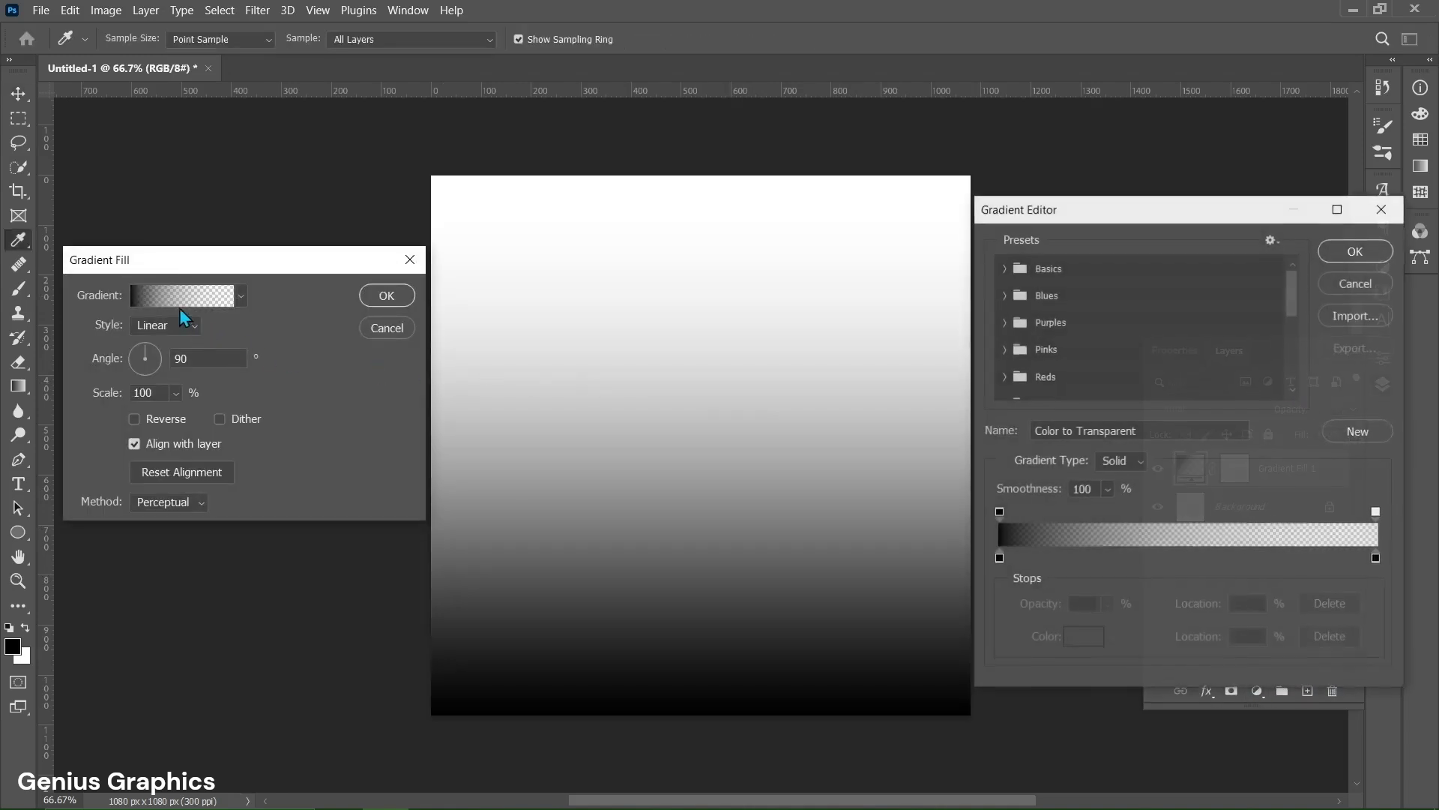
click(1005, 268)
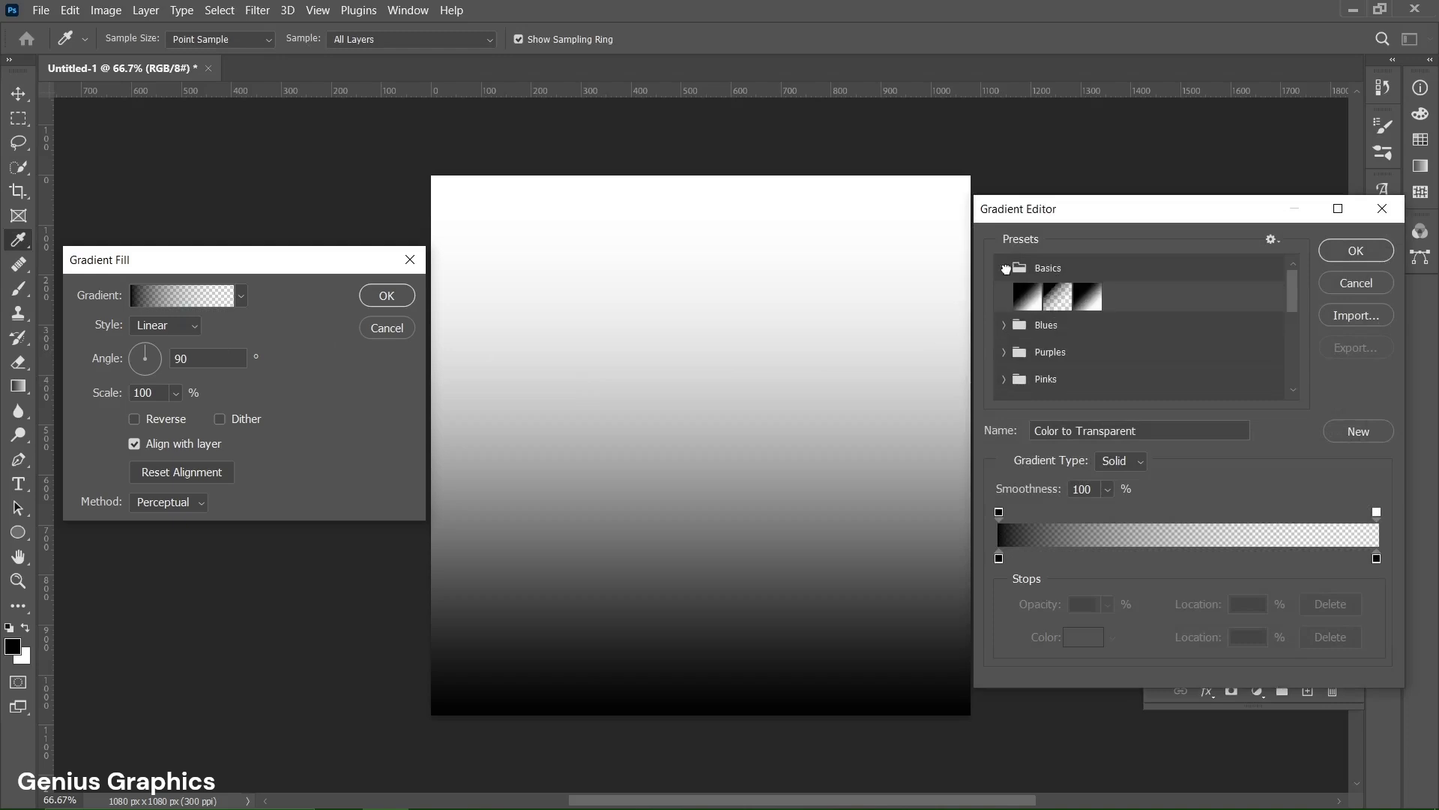
click(1089, 299)
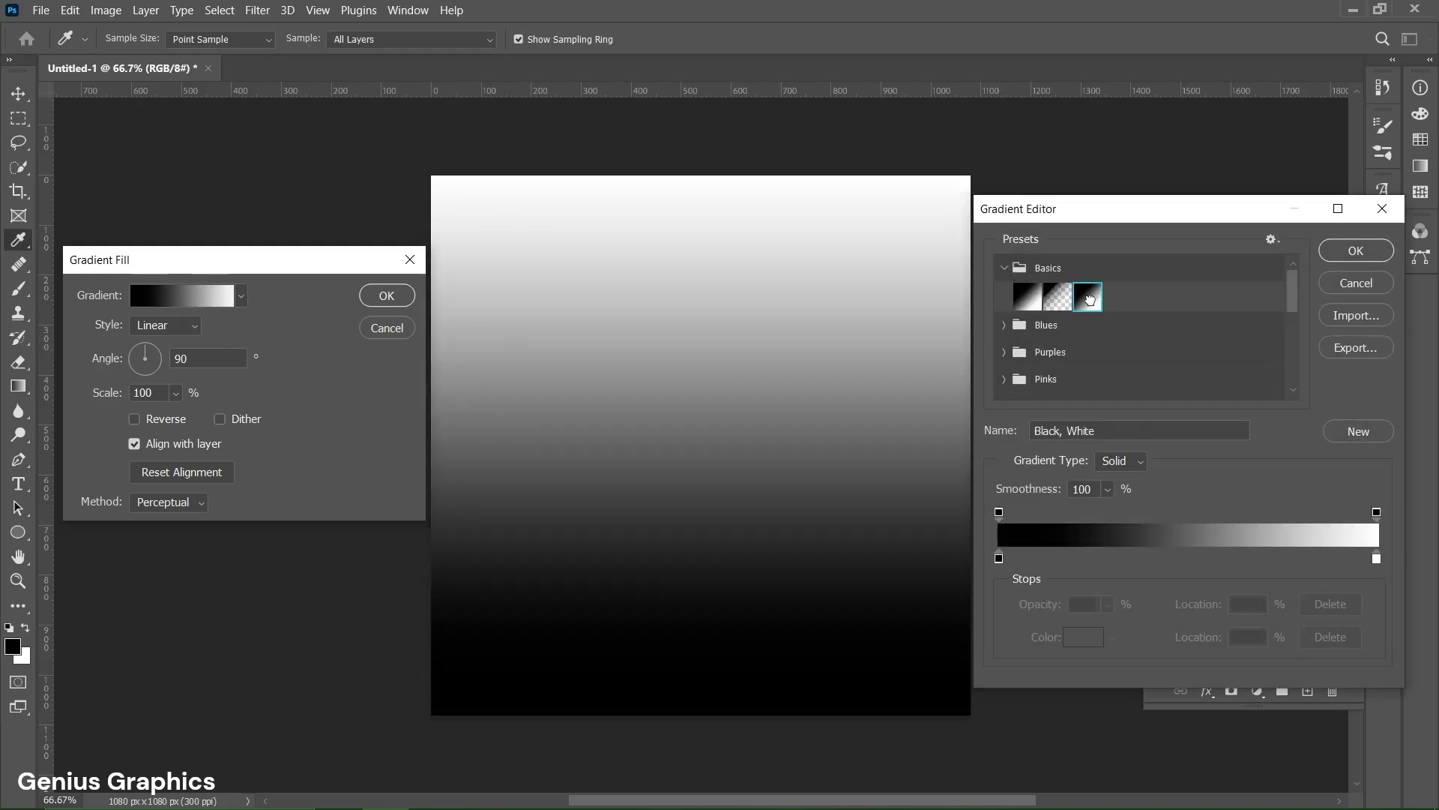
Step: Set the gradient stops to f6dfca, 997964 at 50% and 503c32
click(999, 558)
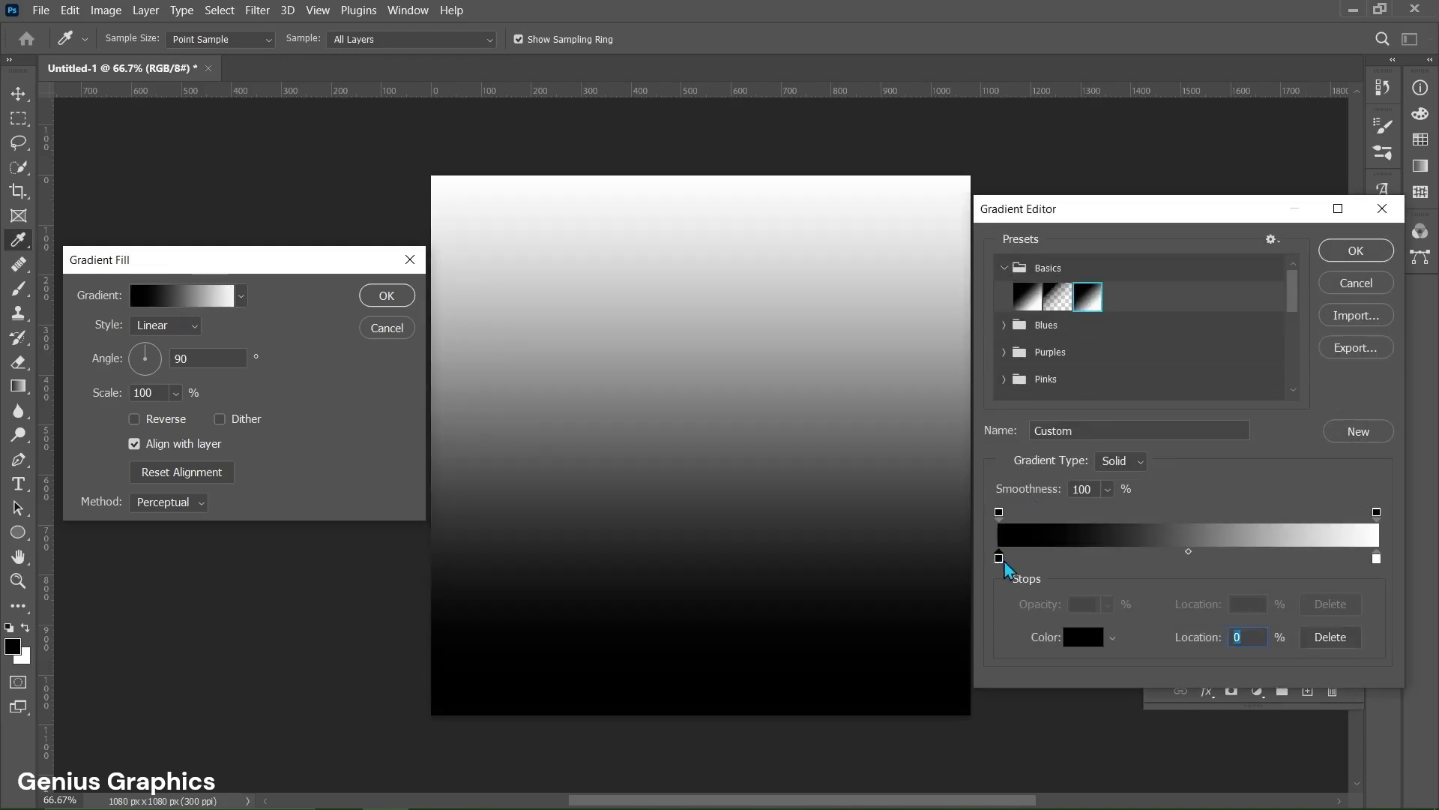
click(1084, 636)
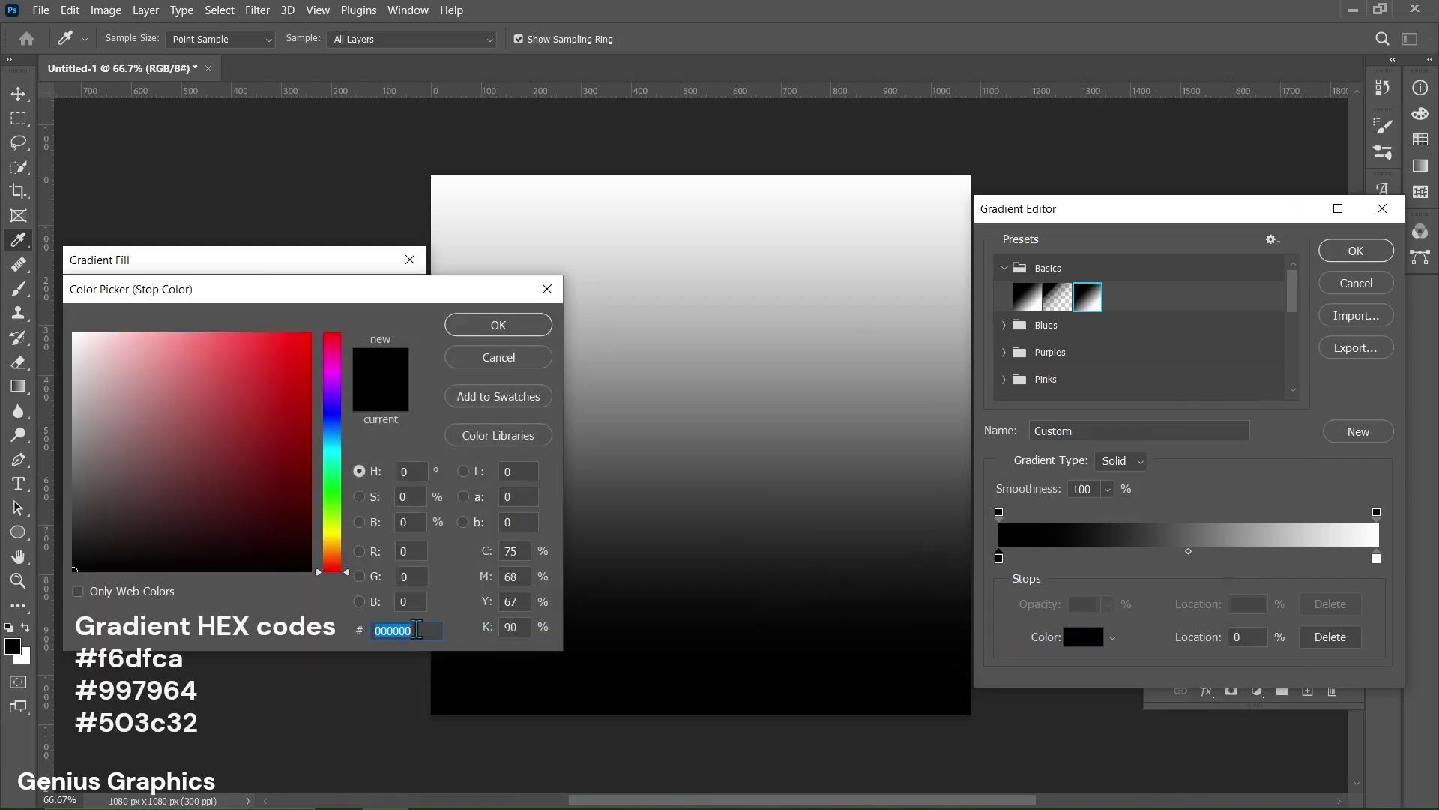
text(f6dfca)
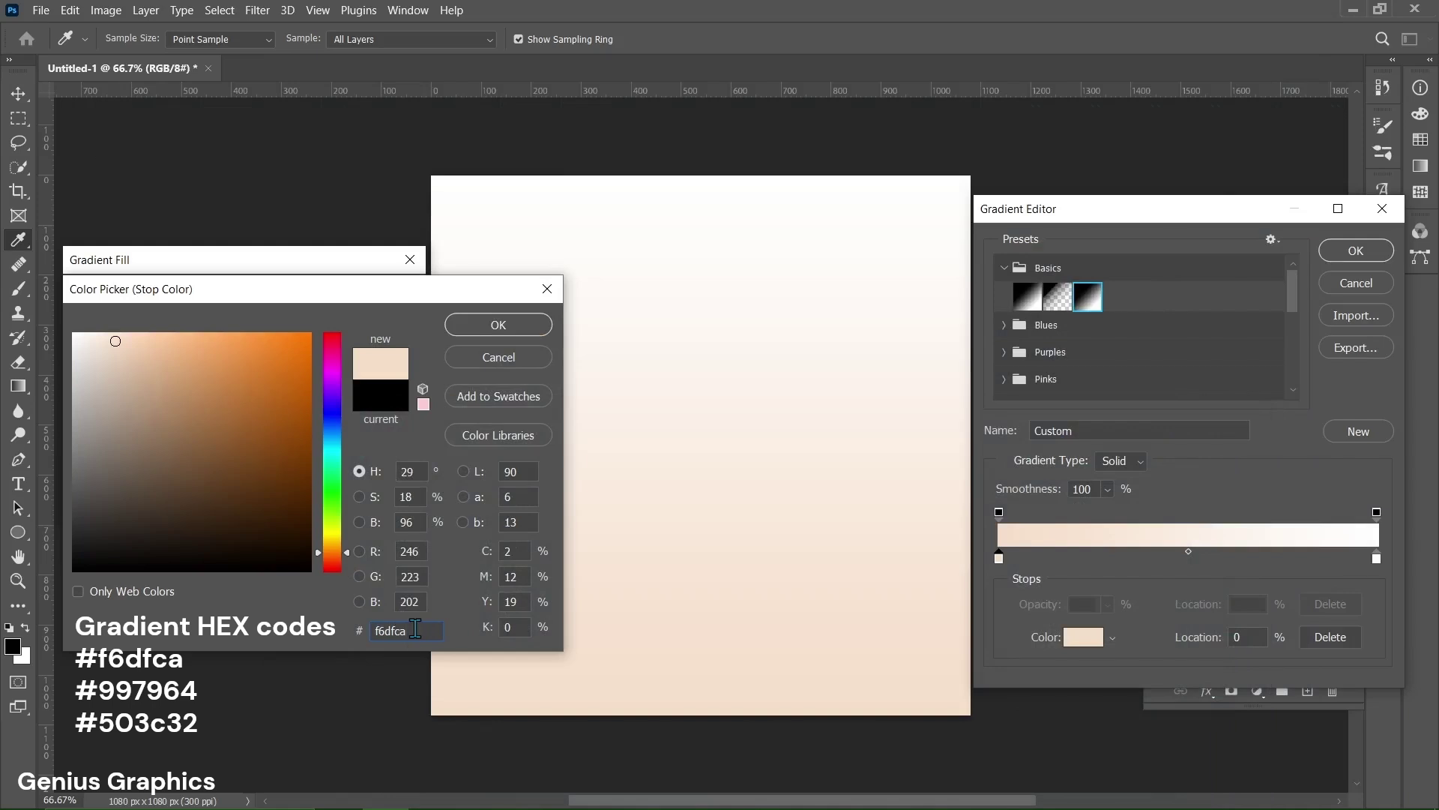
click(502, 327)
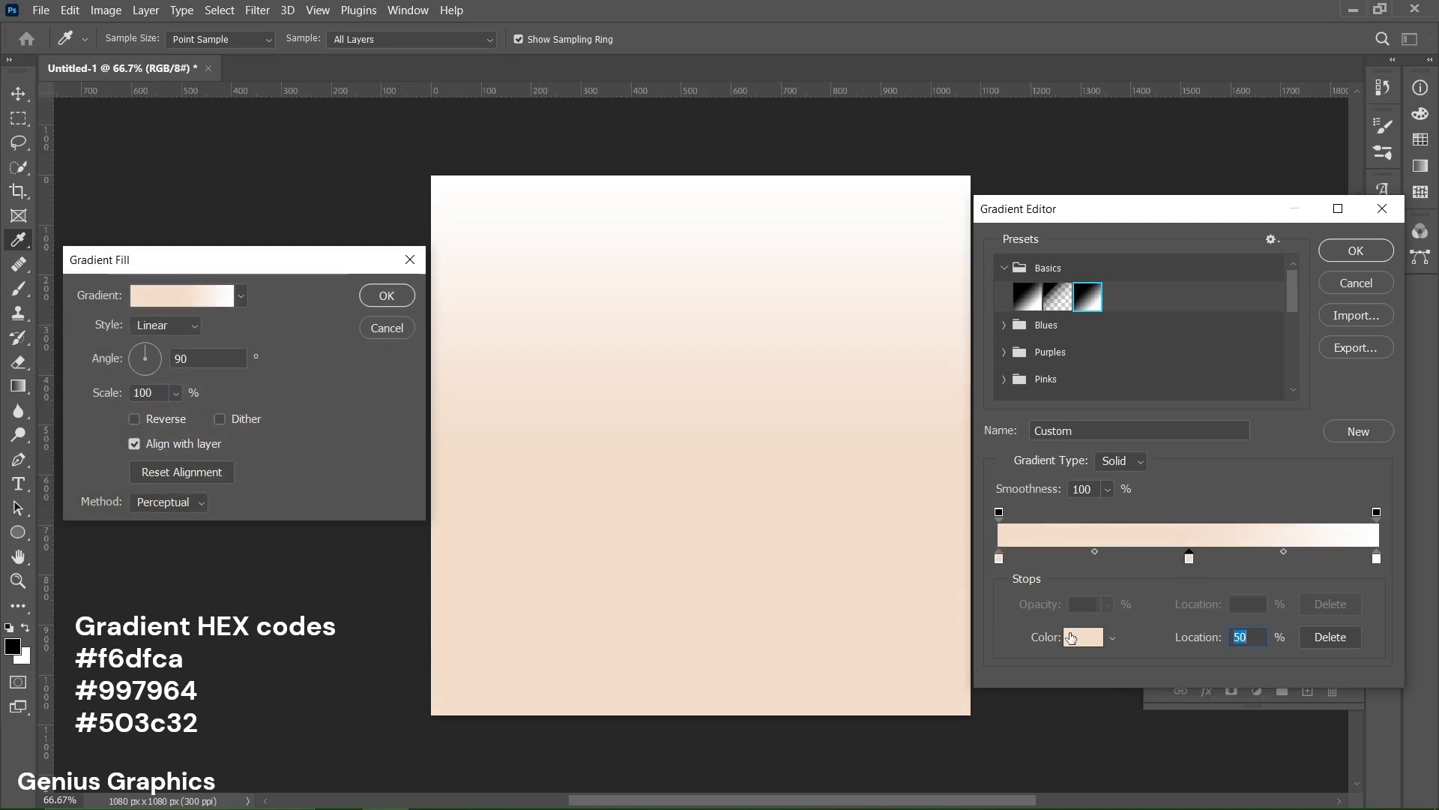
click(1077, 637)
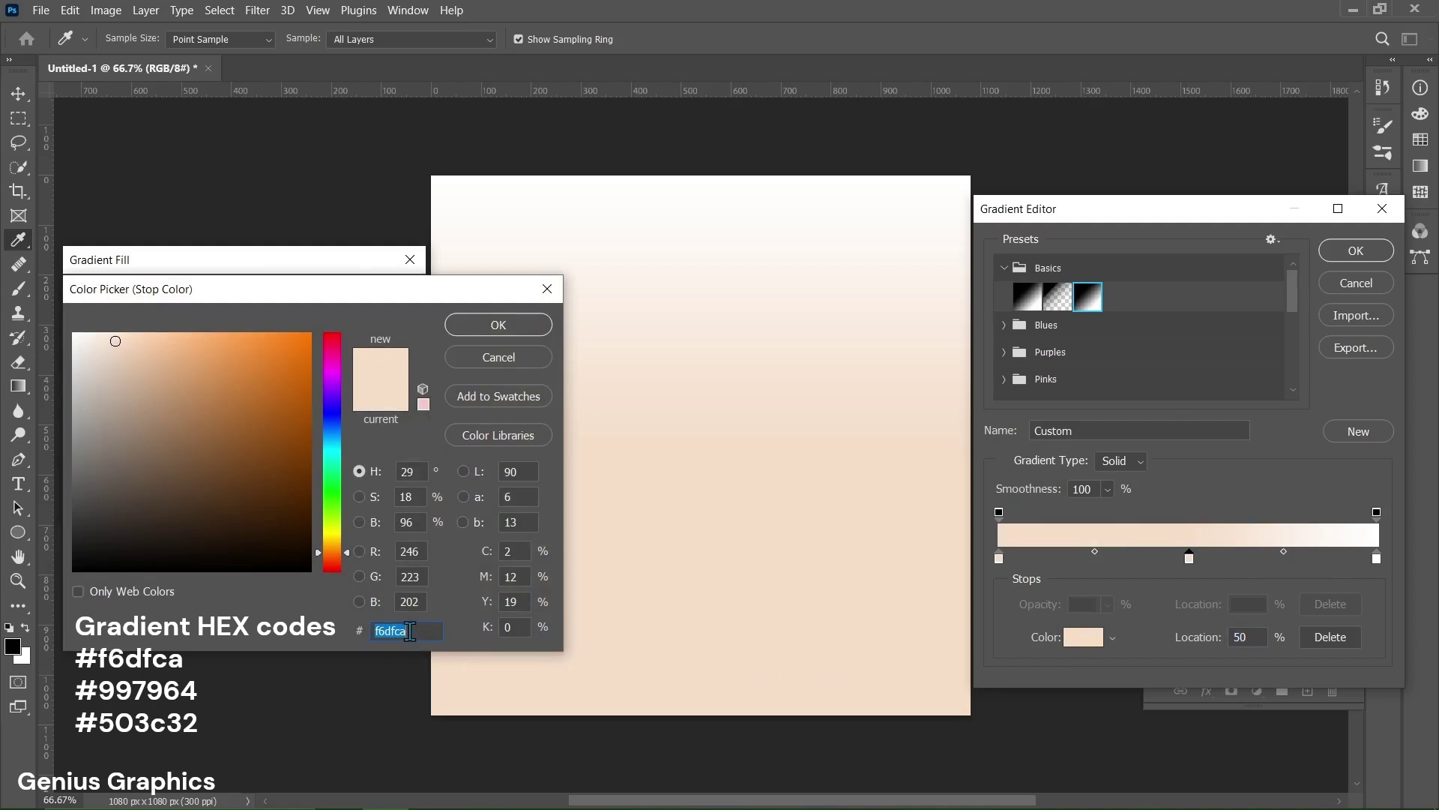
text(997964)
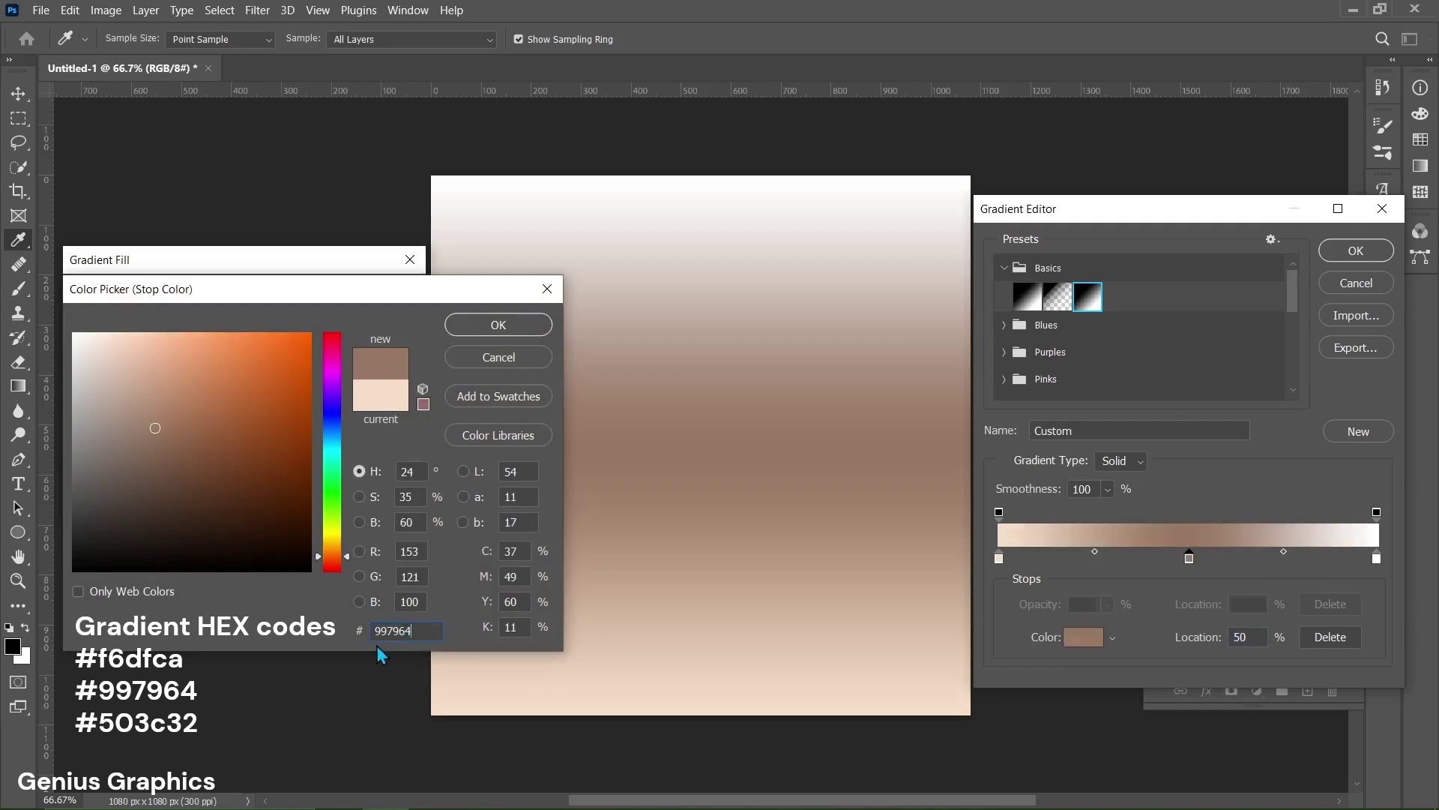
click(514, 324)
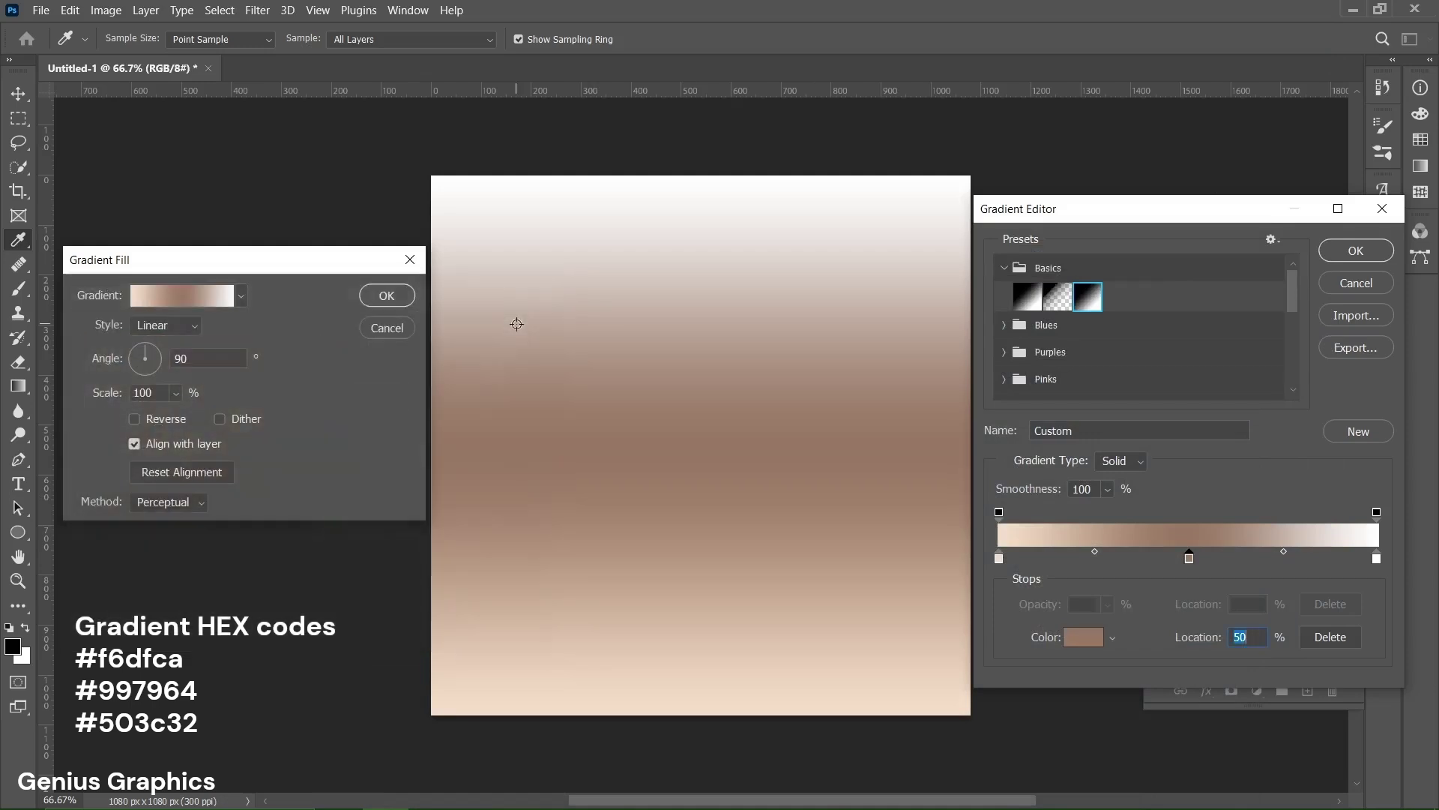
click(1376, 559)
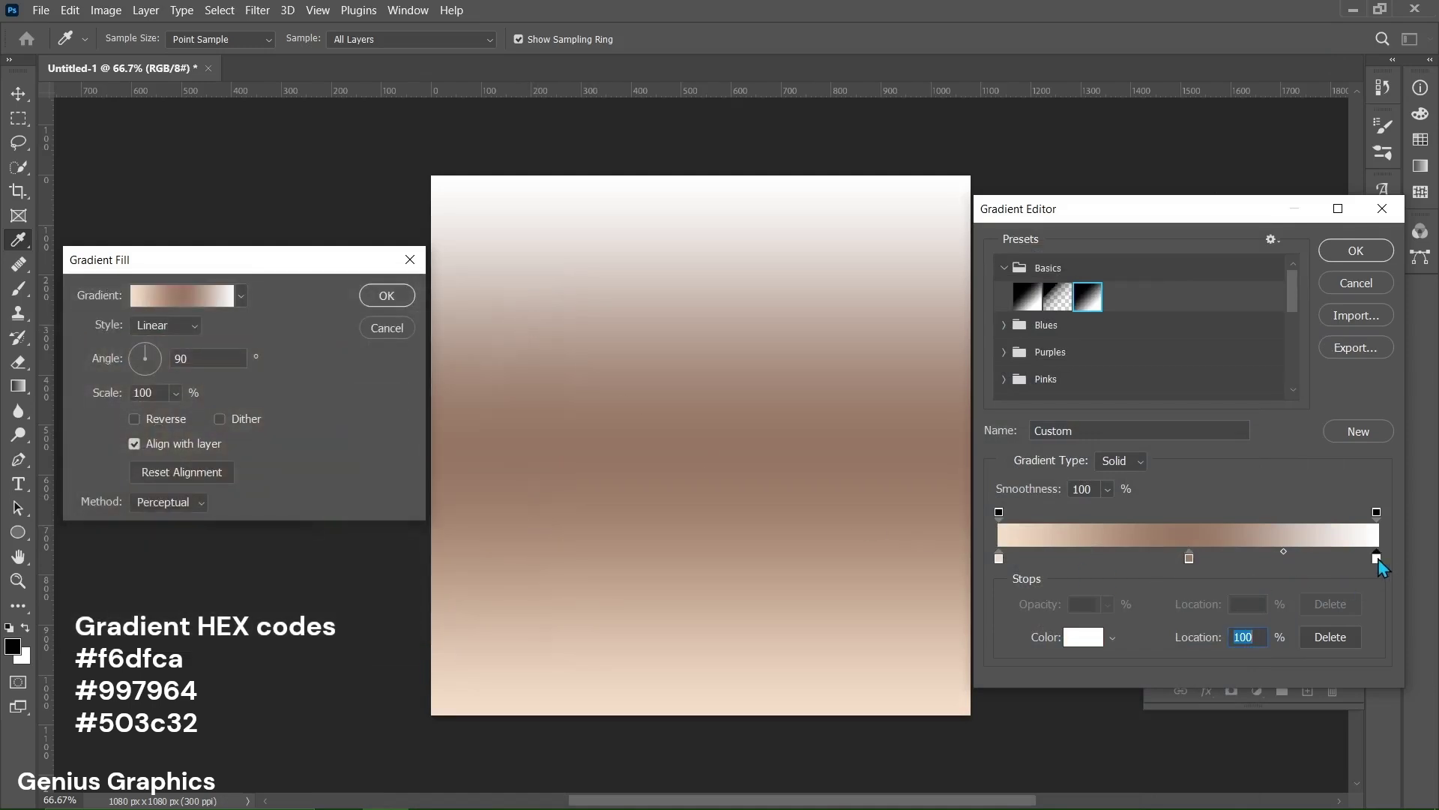
click(1084, 636)
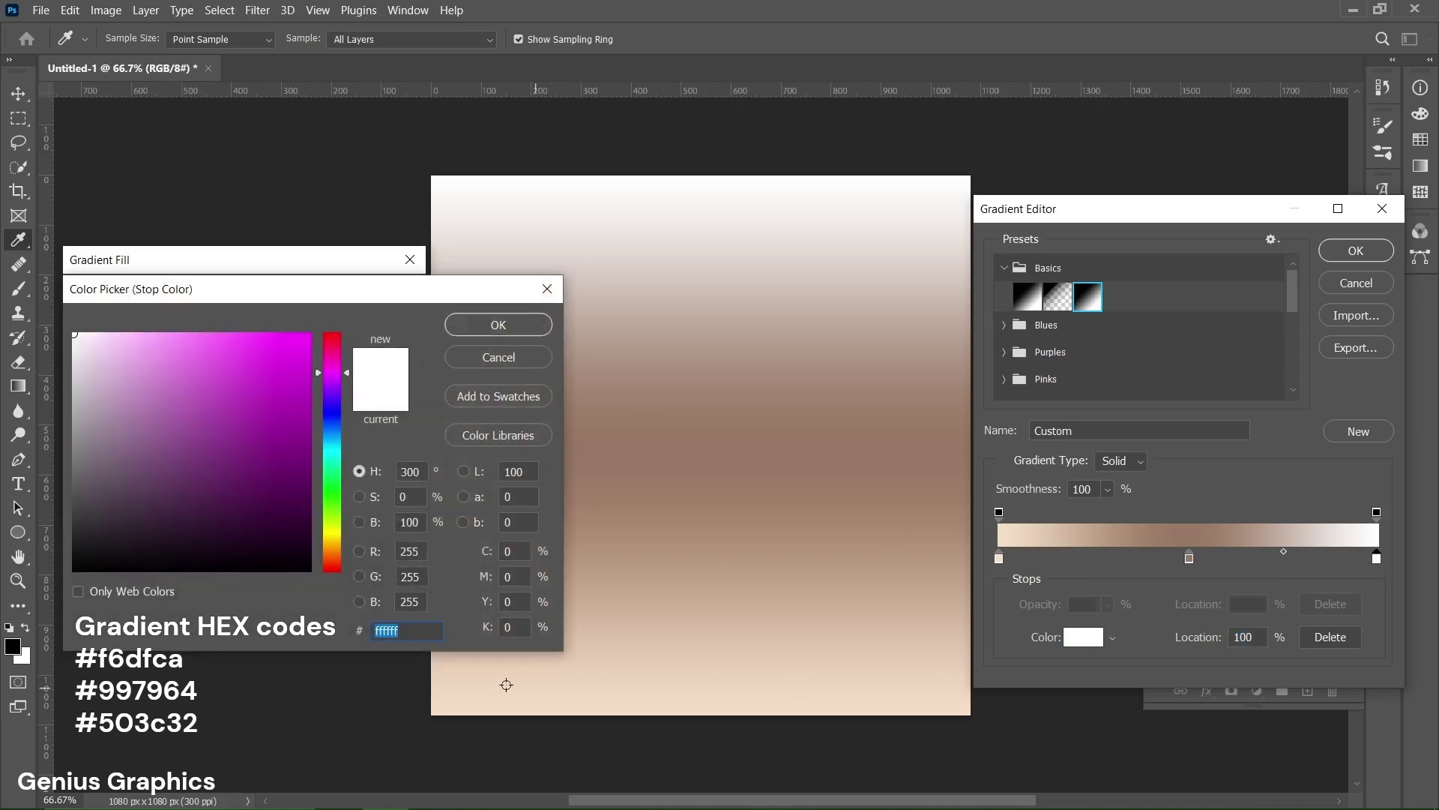
text(503c32)
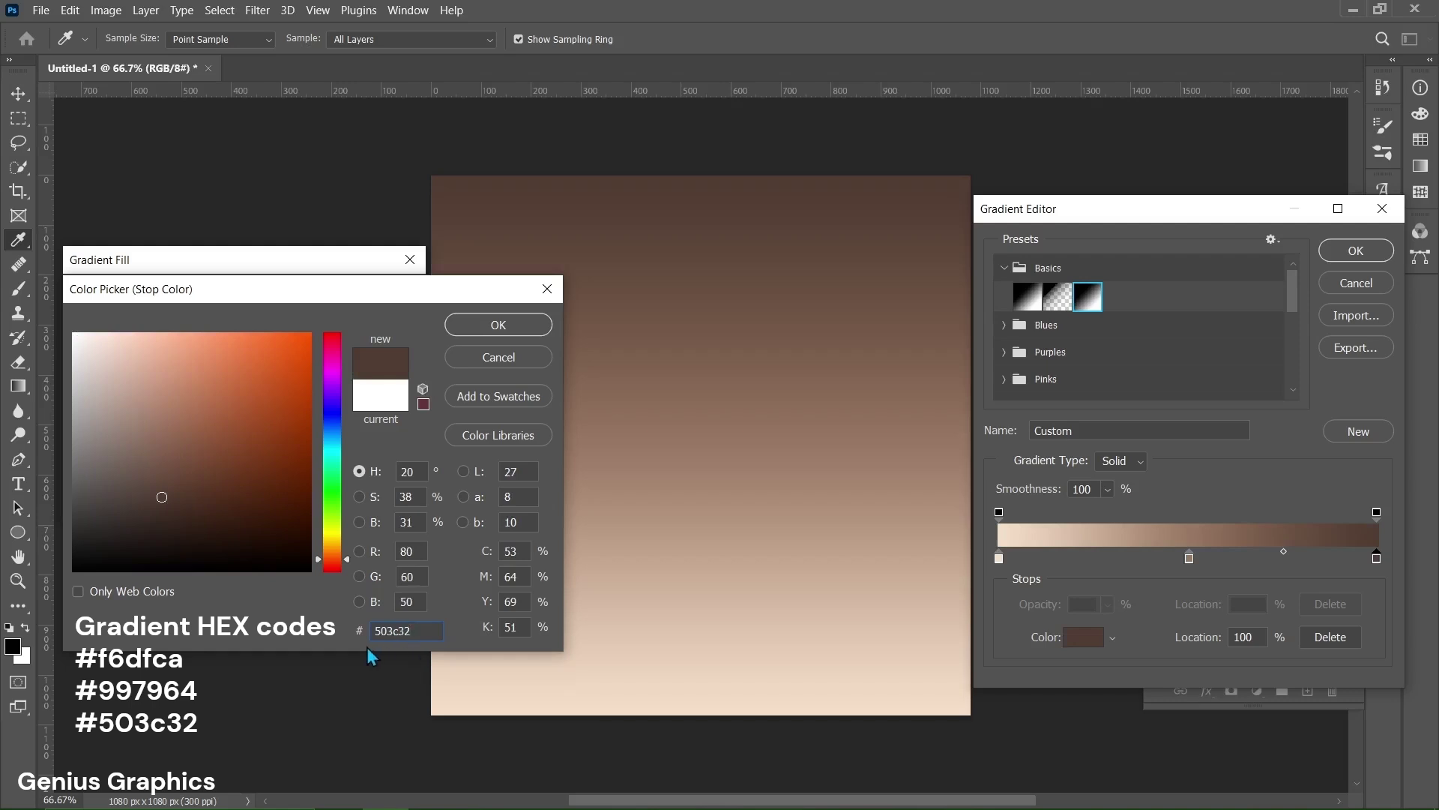
click(499, 324)
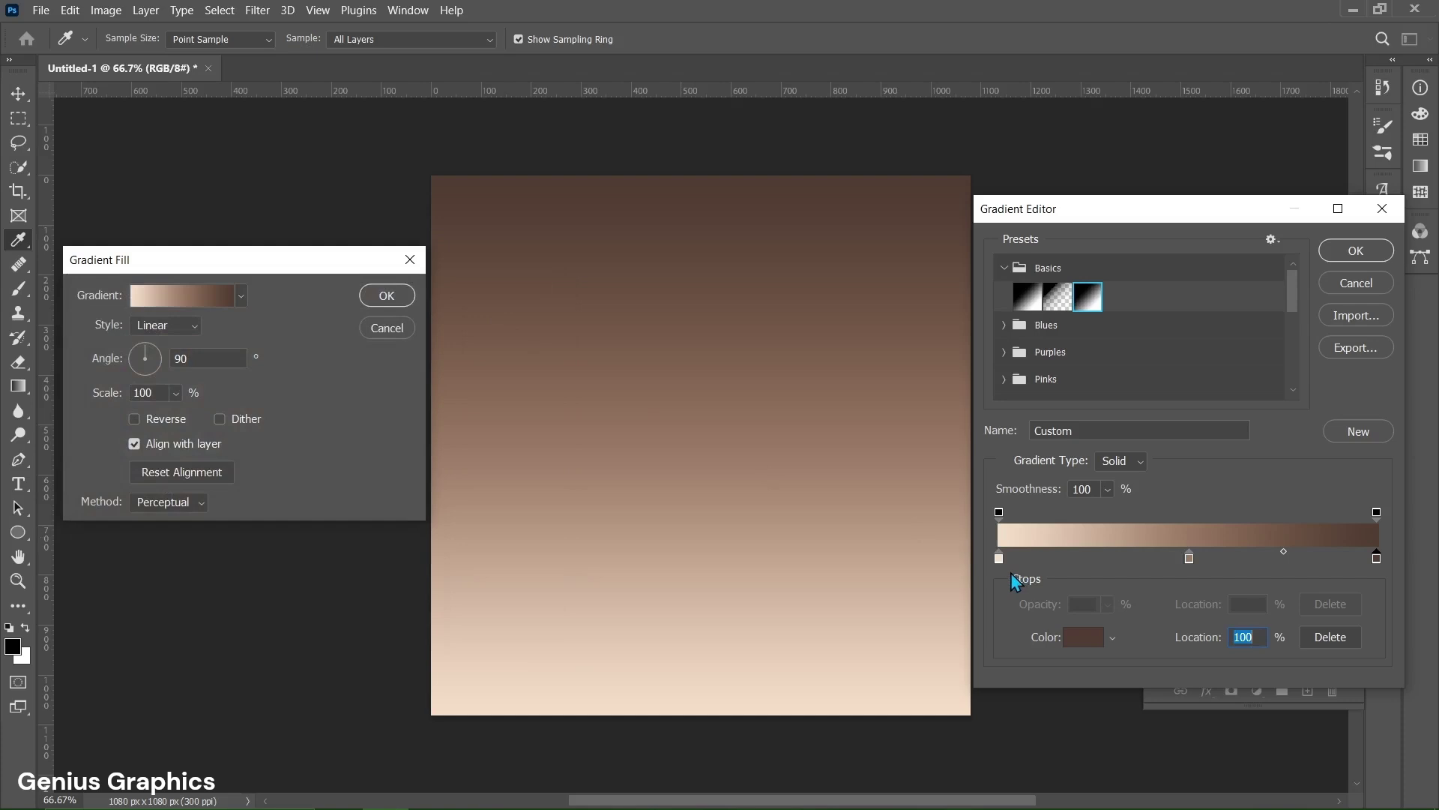
Step: Make the three-colour gradient fill Radial with 130% scale and apply it
click(1352, 248)
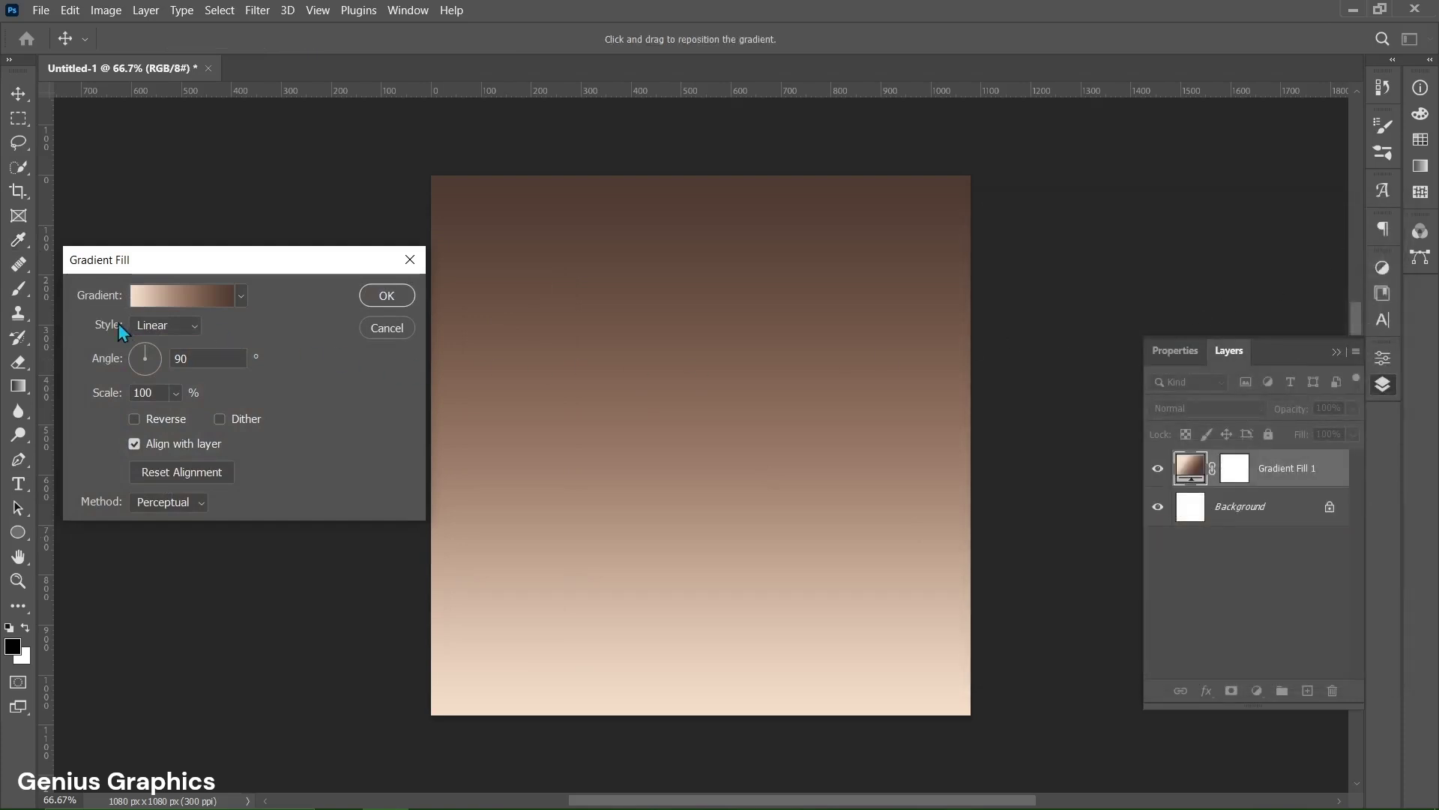
click(169, 330)
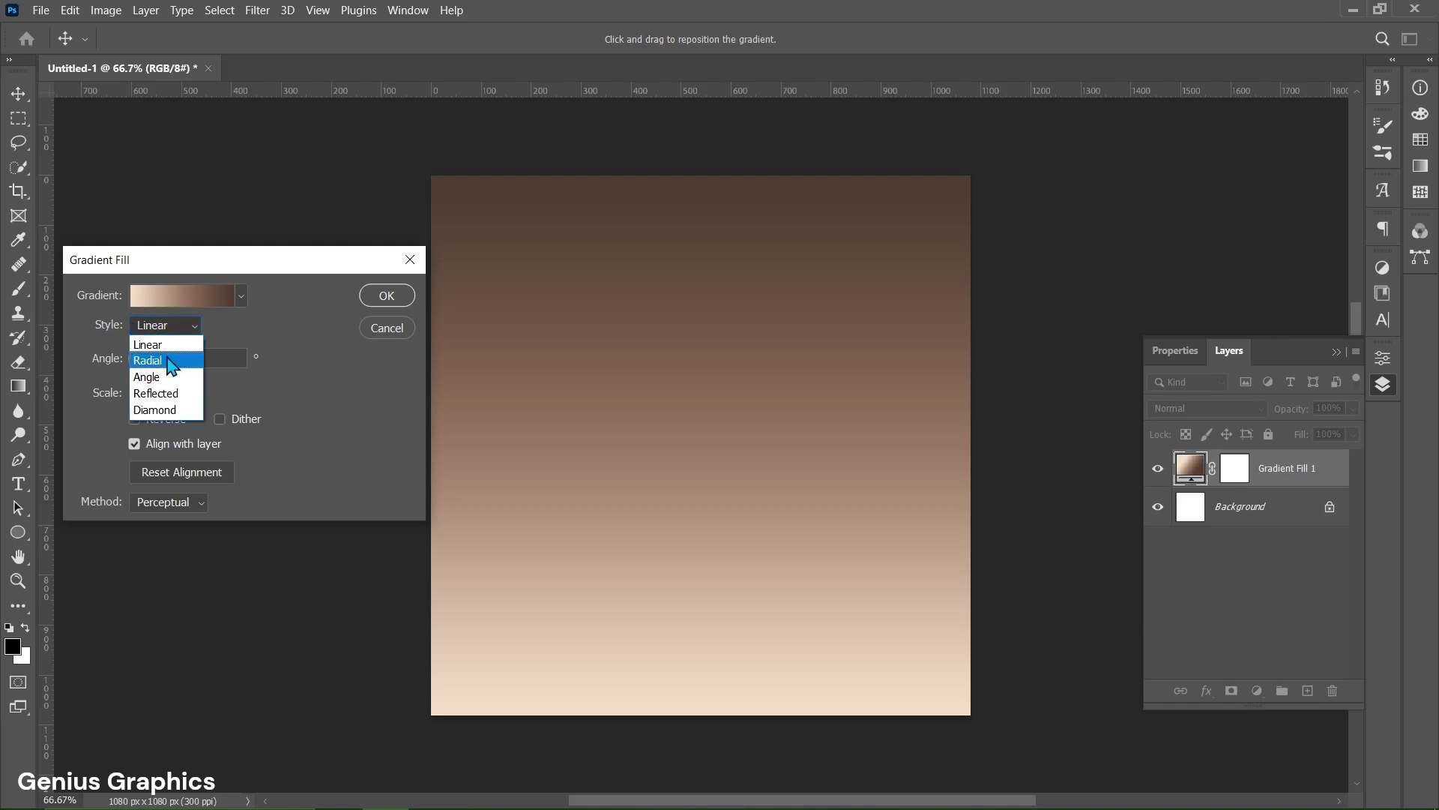
click(167, 357)
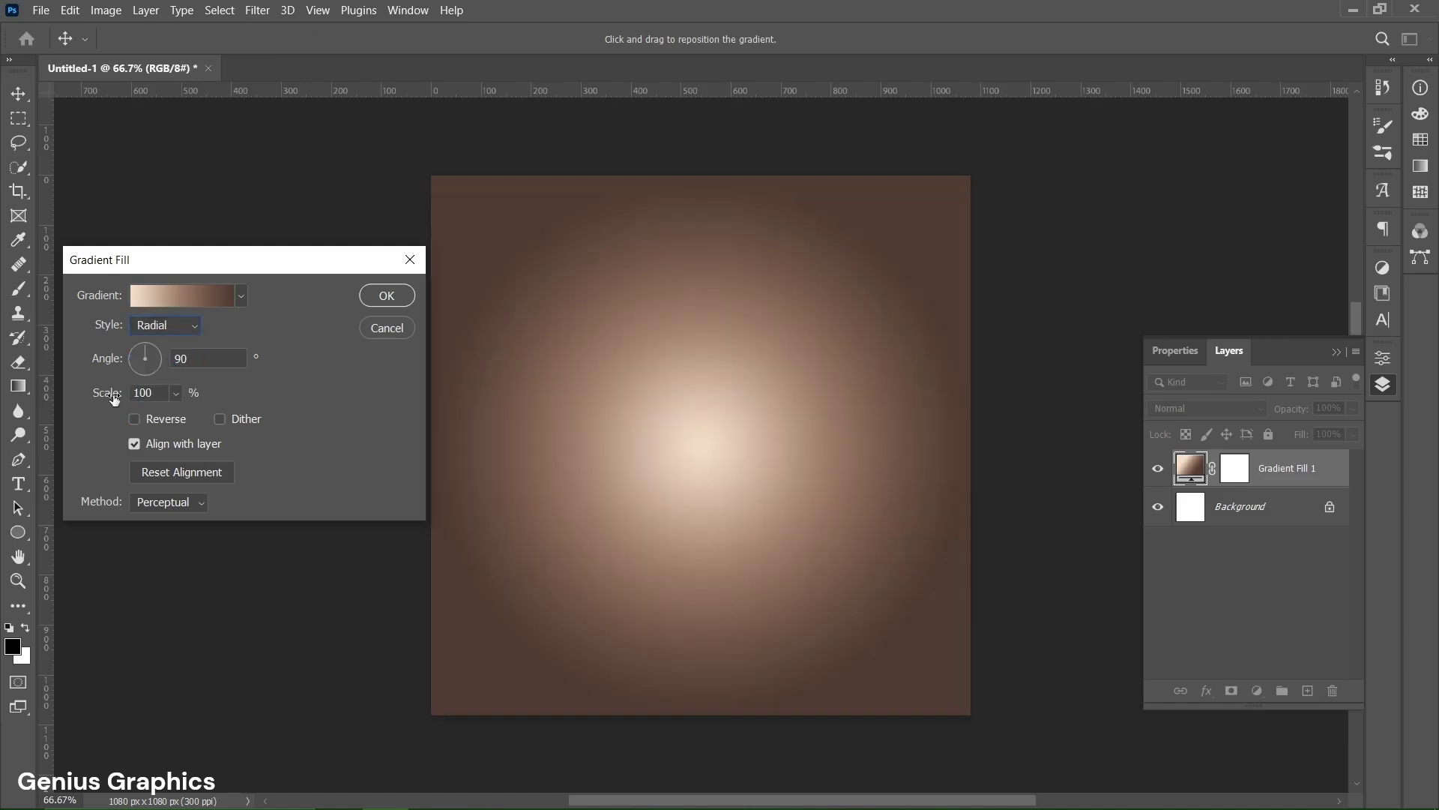
double_click(152, 395)
text(130)
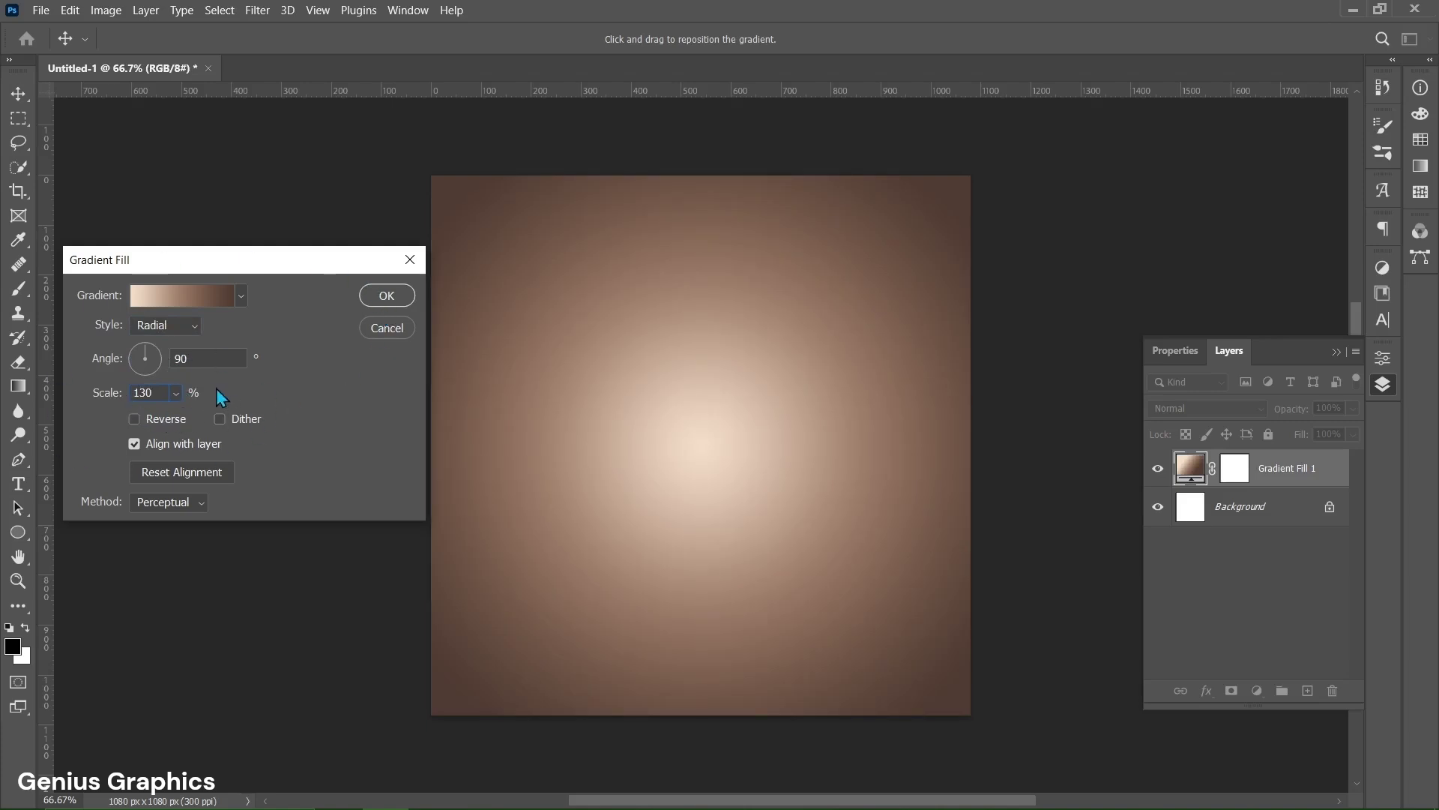
click(386, 298)
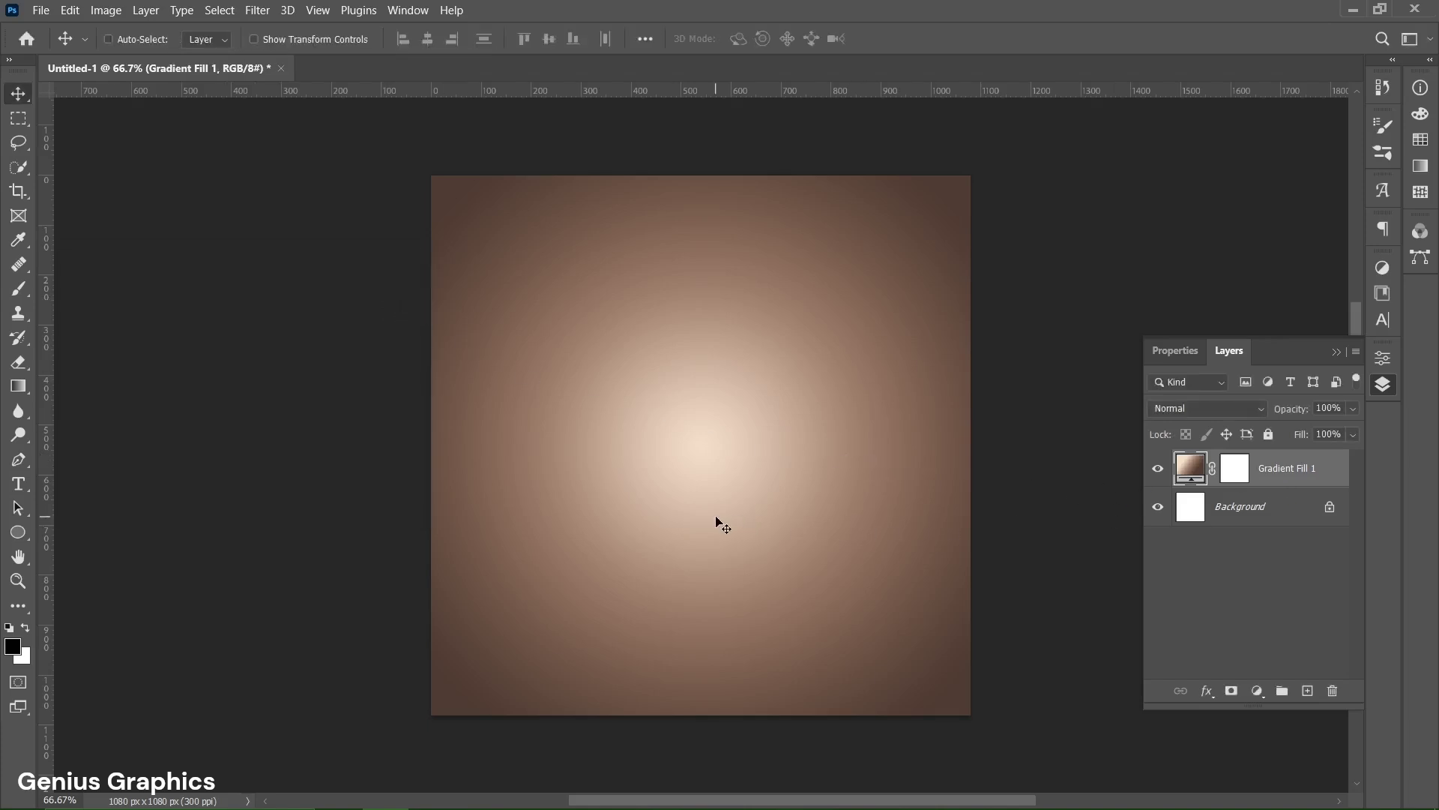
Step: Duplicate the gradient fill layer and convert the copy to a smart object
key(ctrl+j)
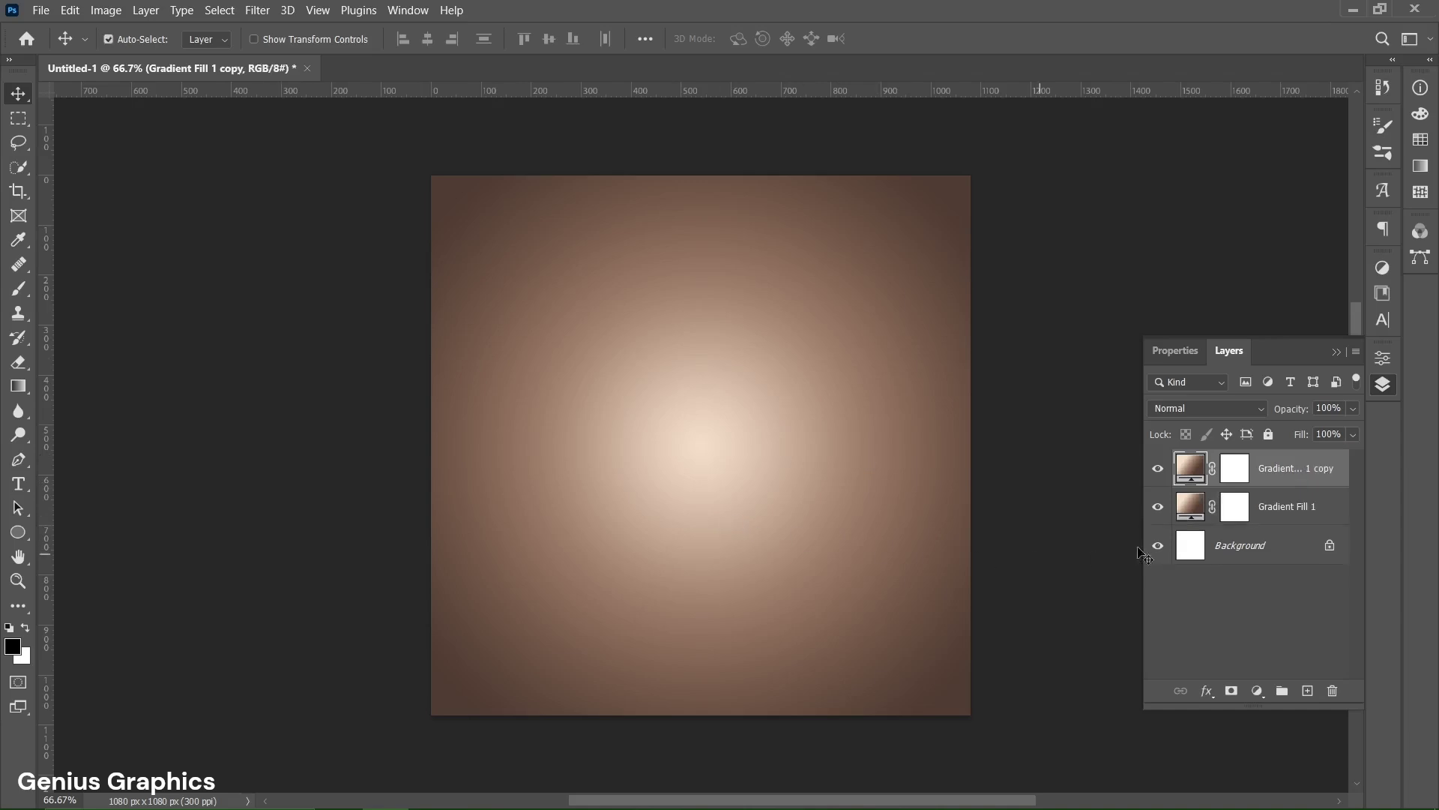
right_click(1267, 483)
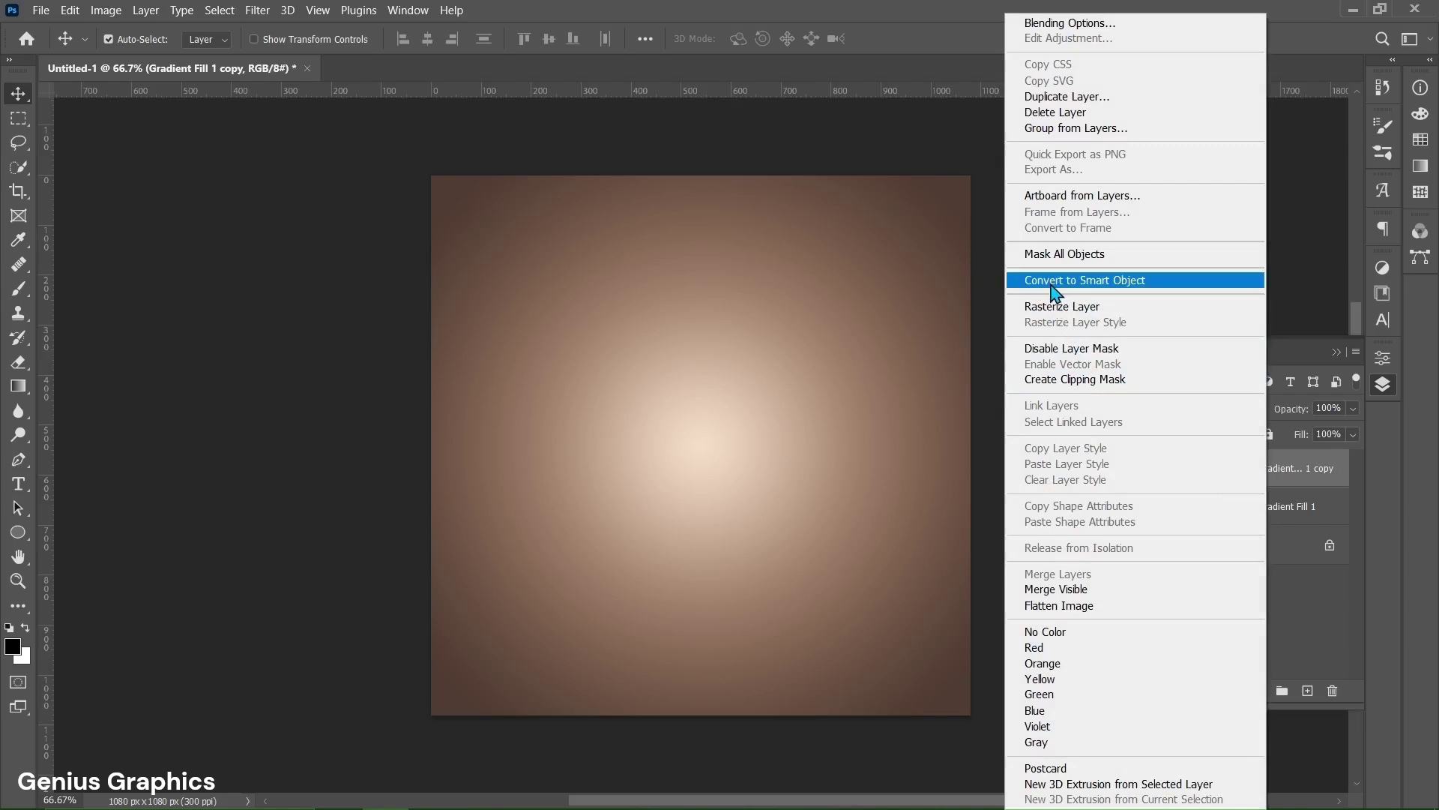
click(1056, 282)
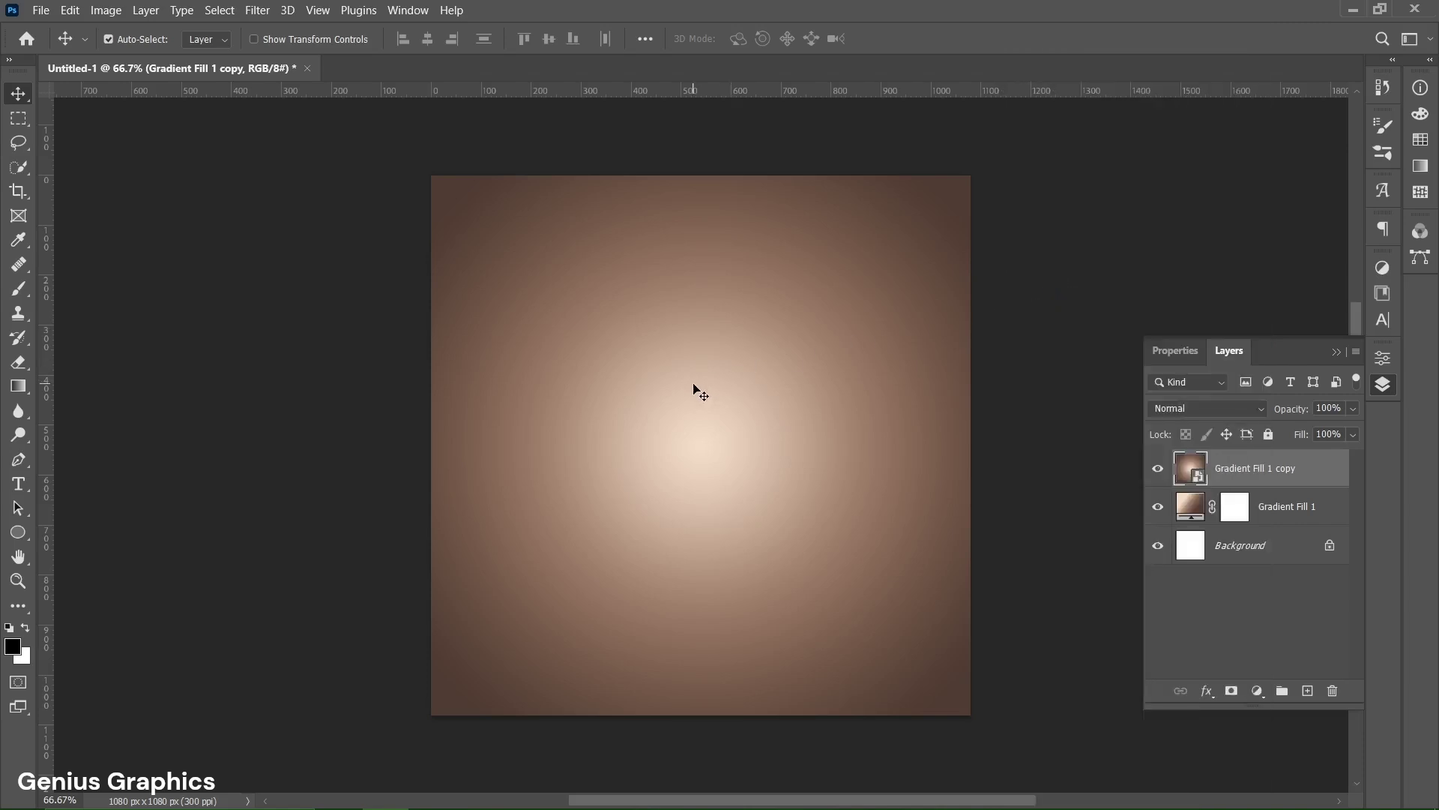
Step: Perspective-transform the copy into a widened, squashed floor along the canvas bottom
key(ctrl+t)
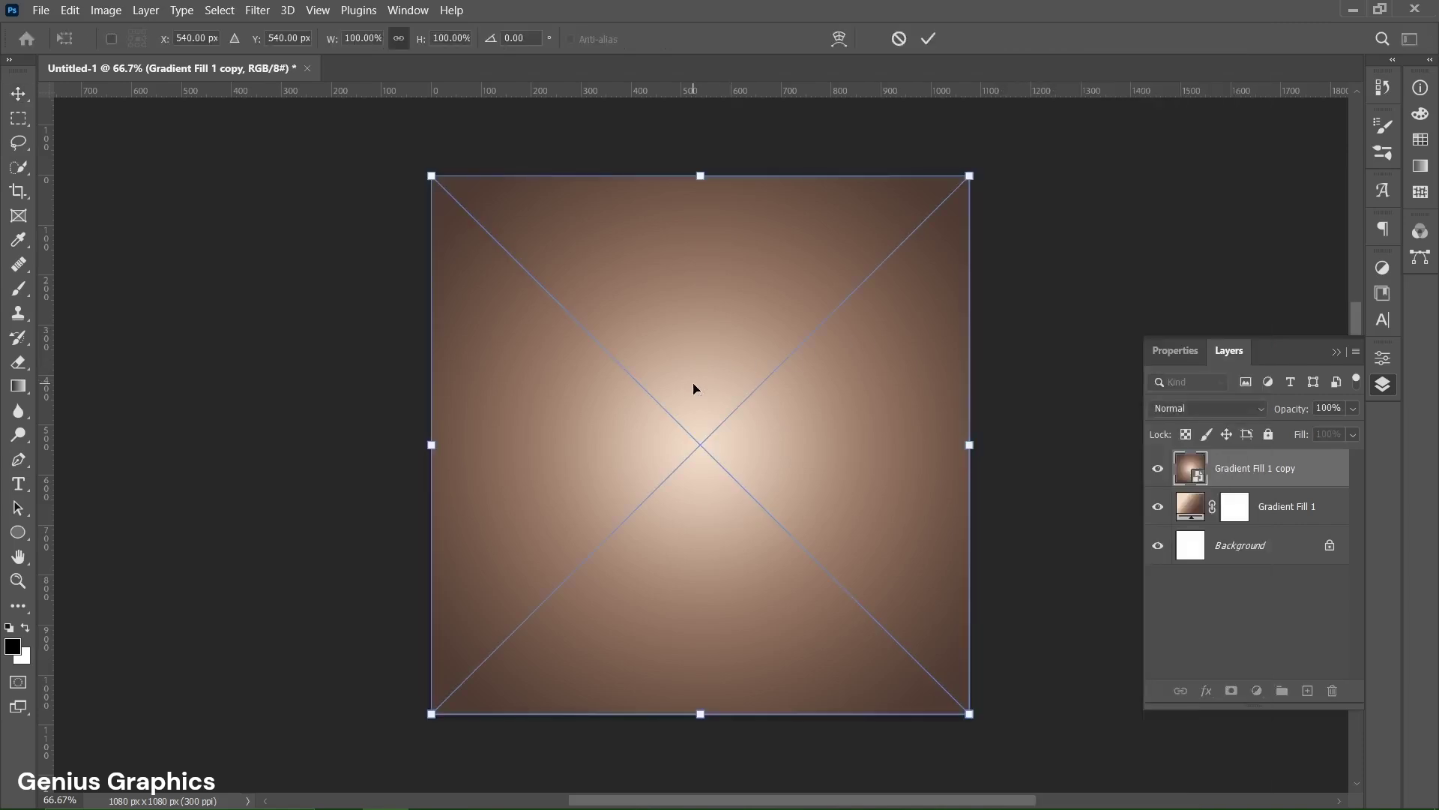
right_click(694, 388)
click(749, 490)
drag(973, 716, 1046, 715)
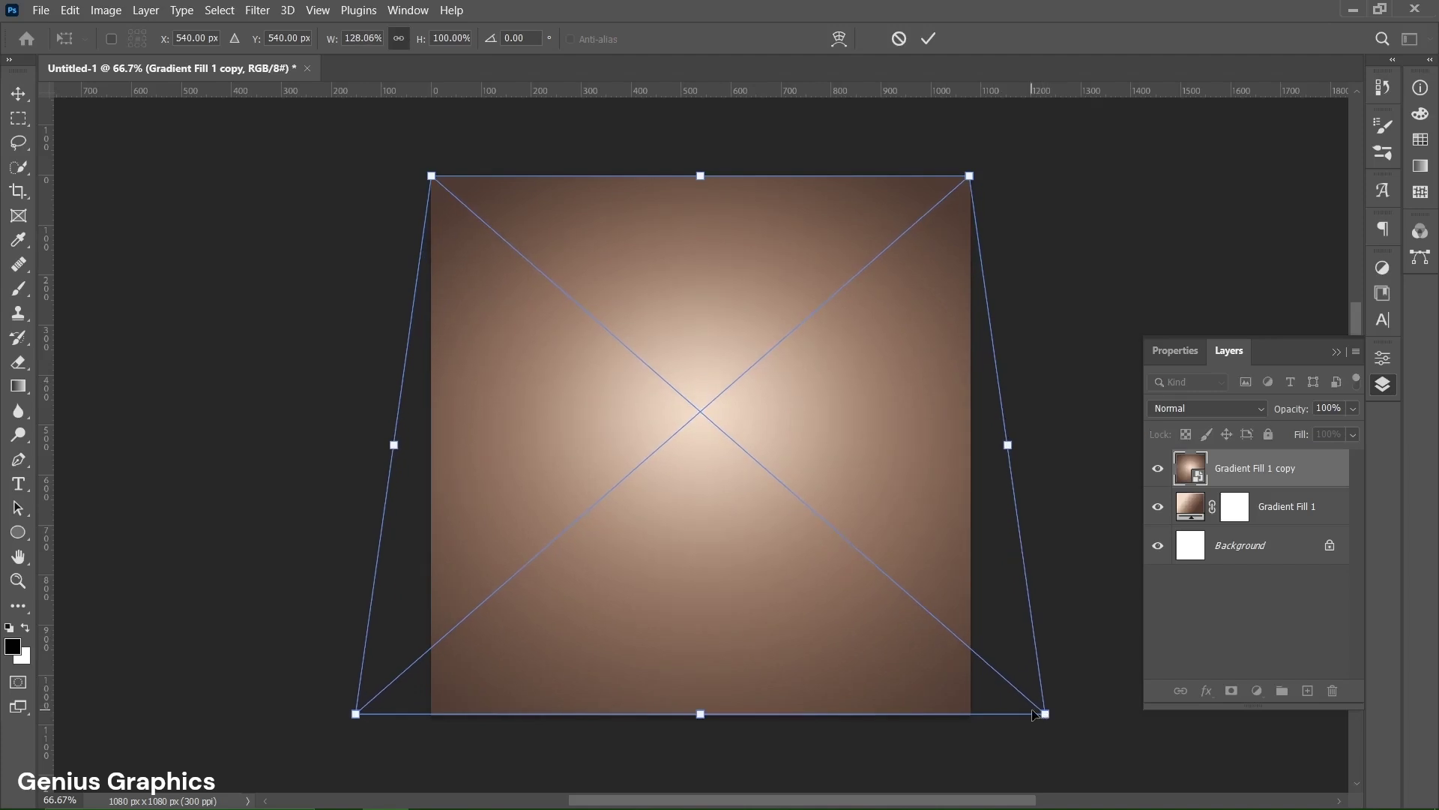
right_click(717, 385)
click(762, 493)
drag(704, 185, 700, 563)
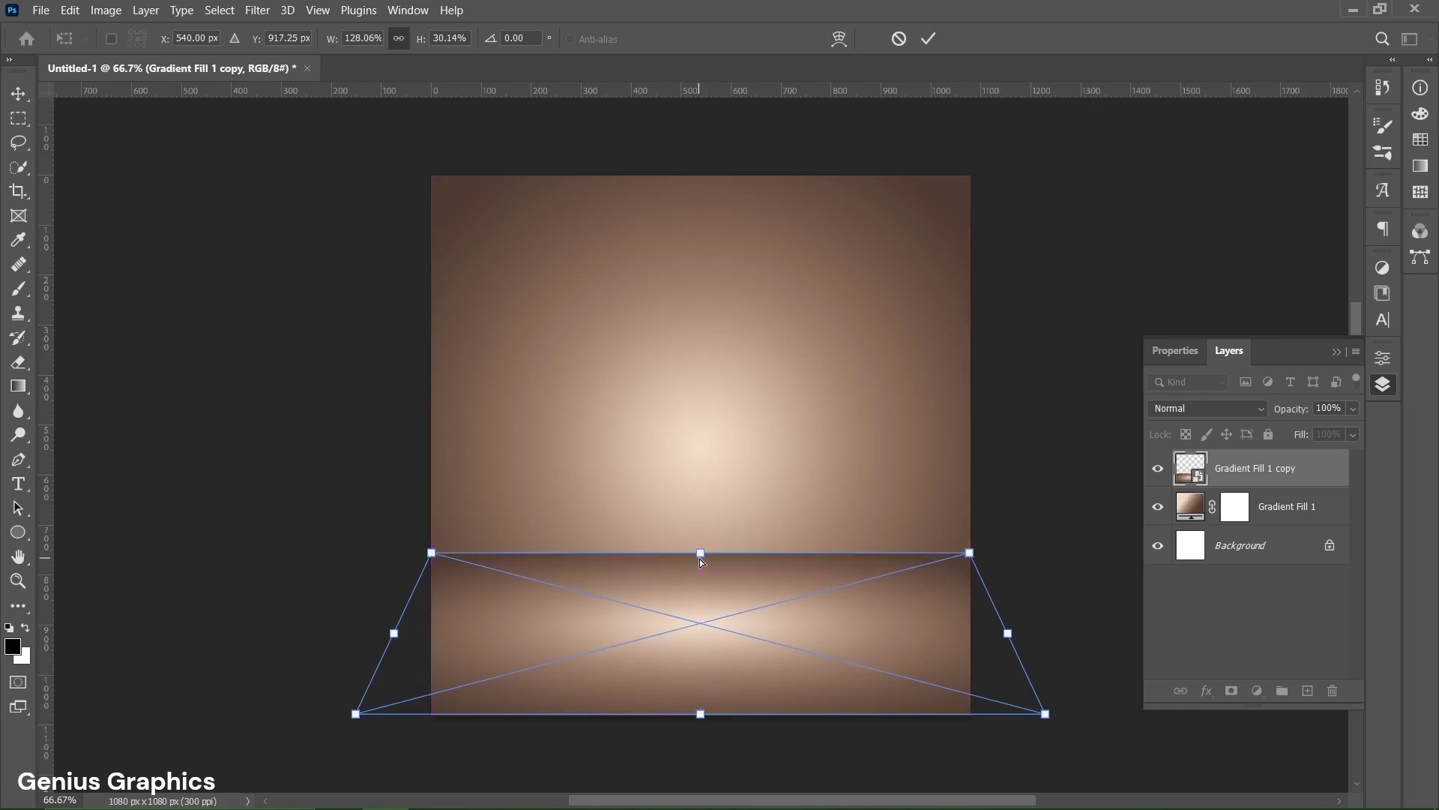
click(928, 38)
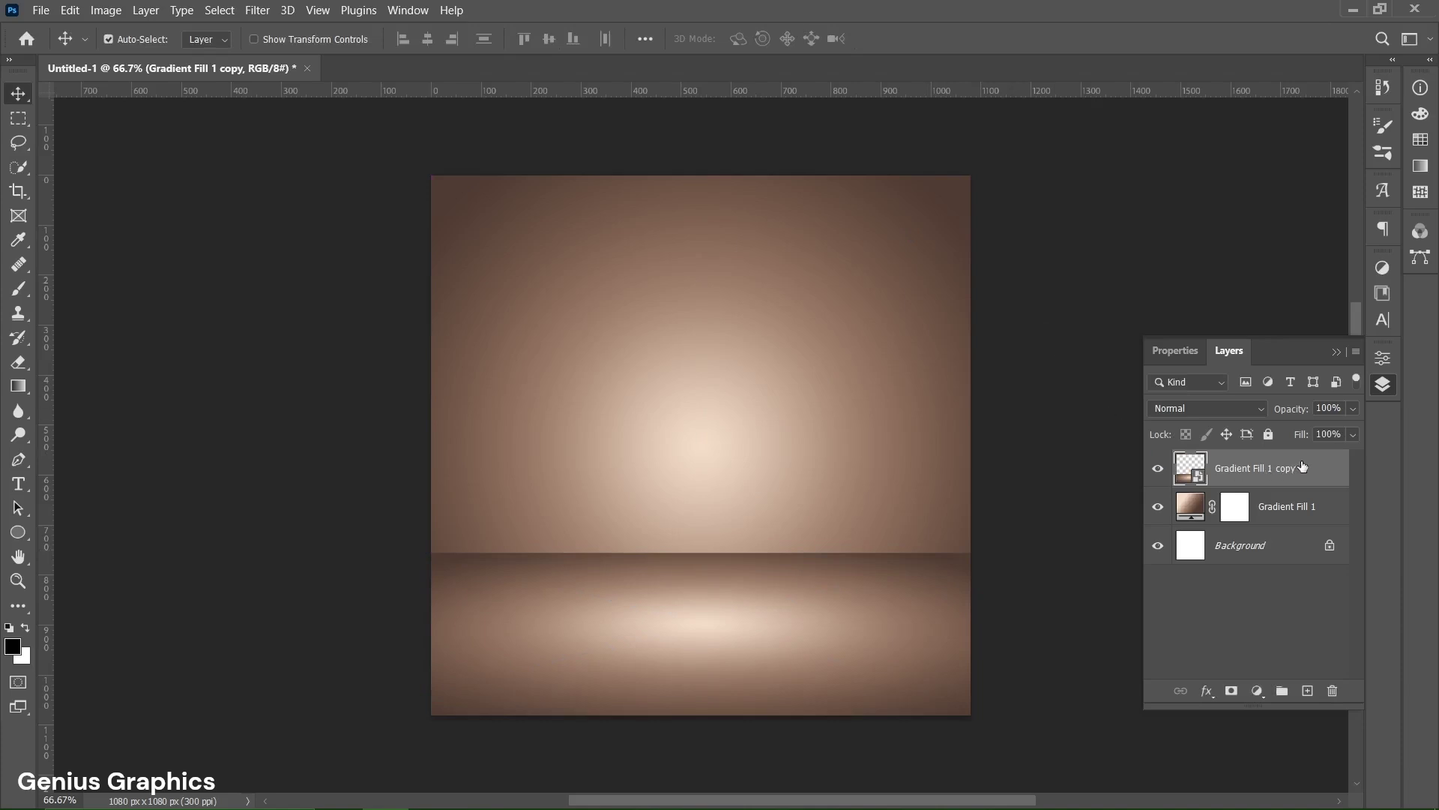
Step: Group Gradient Fill 1 with its copy and rename the group BACKGROUND
shift+click(1297, 525)
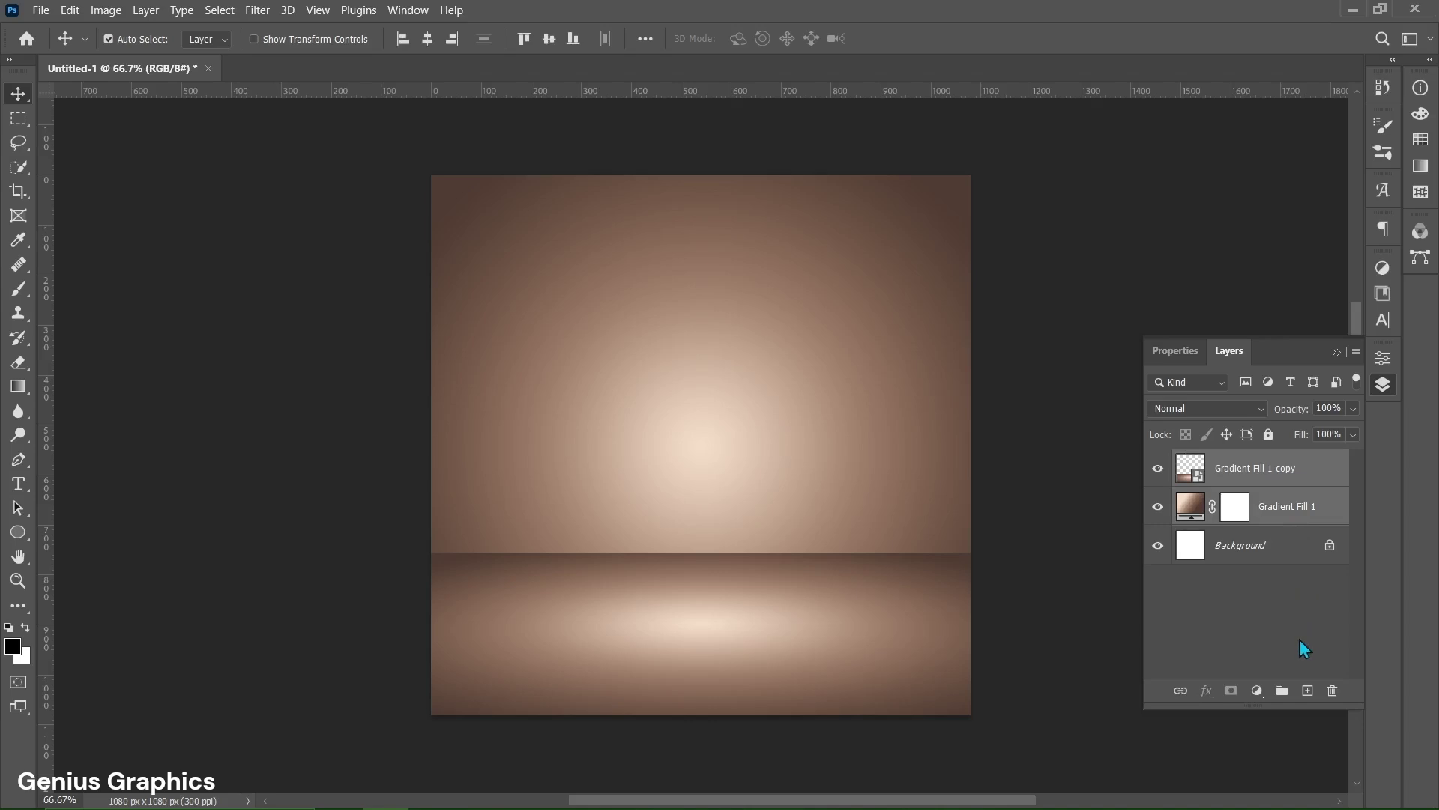
click(1282, 691)
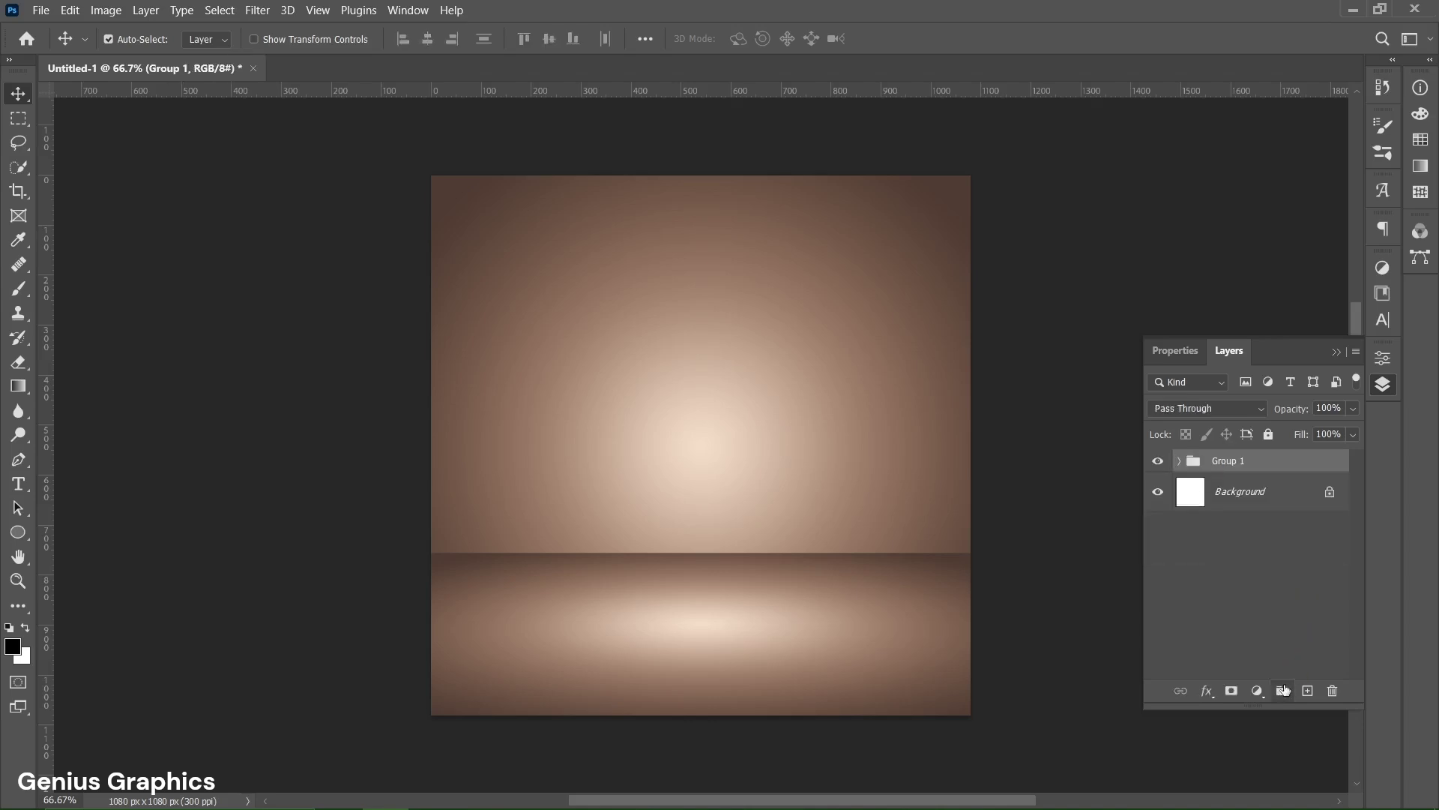
double_click(1223, 460)
text(BACKGROUND)
click(1295, 465)
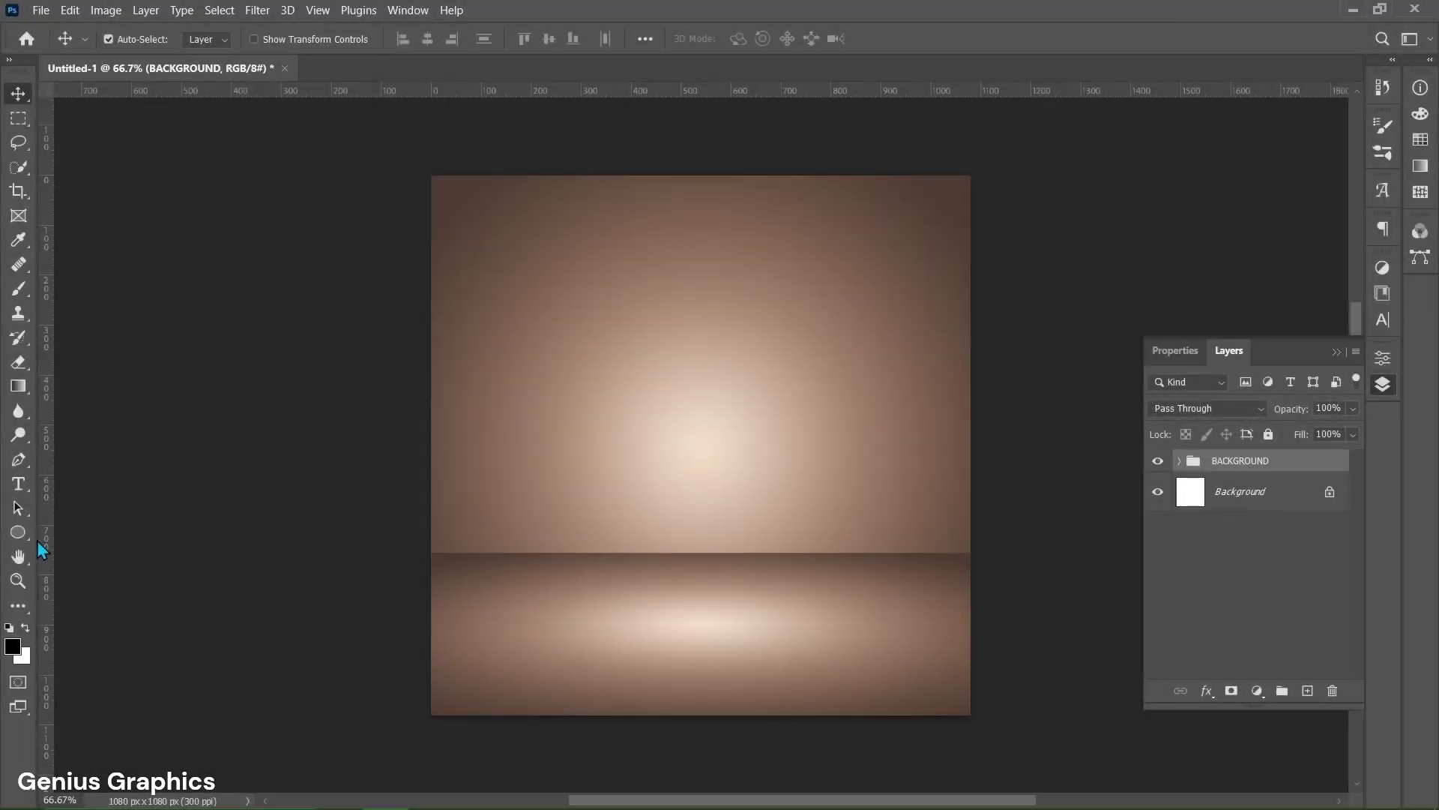
Step: Create a 686×135 px ellipse with the Ellipse Tool
click(18, 531)
right_click(18, 532)
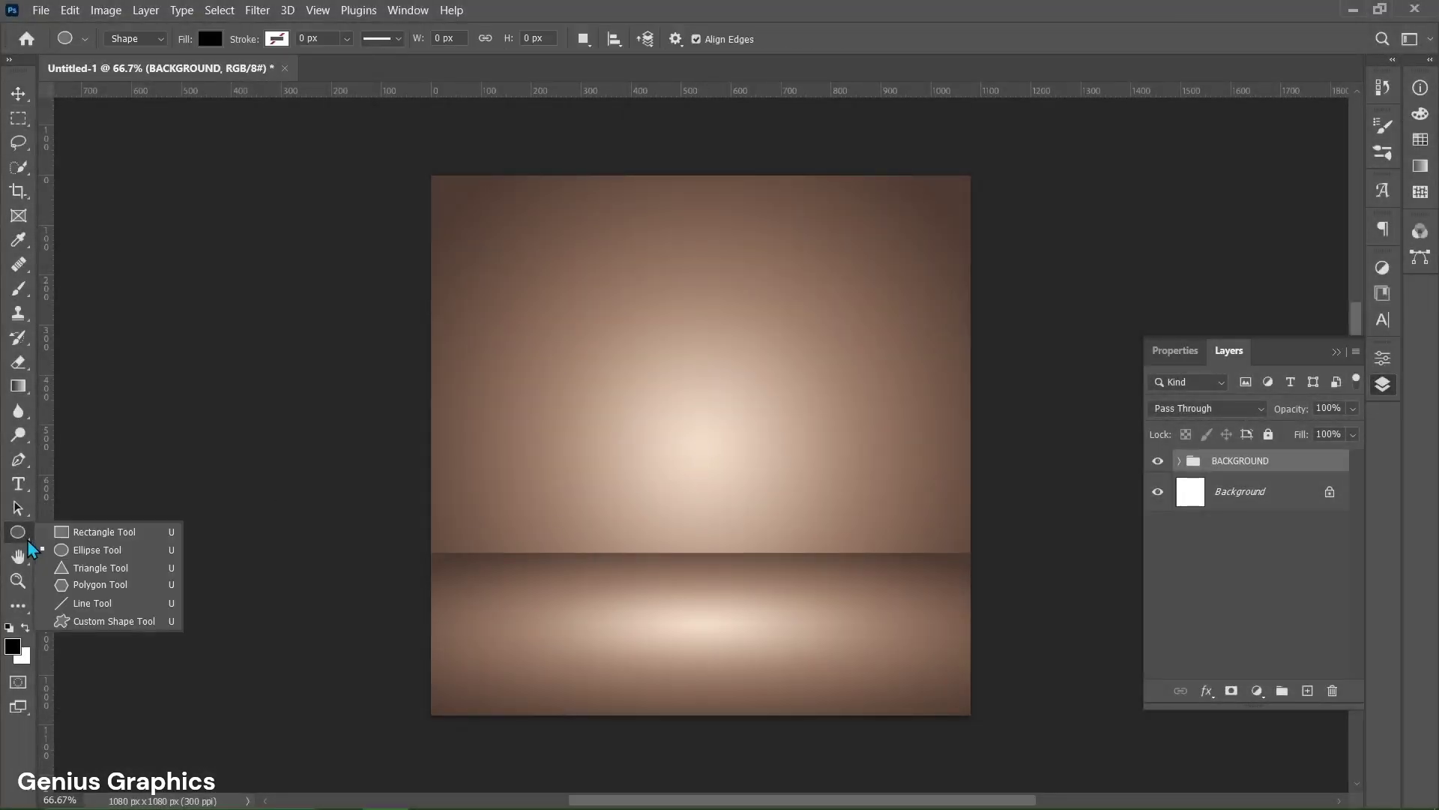
click(92, 553)
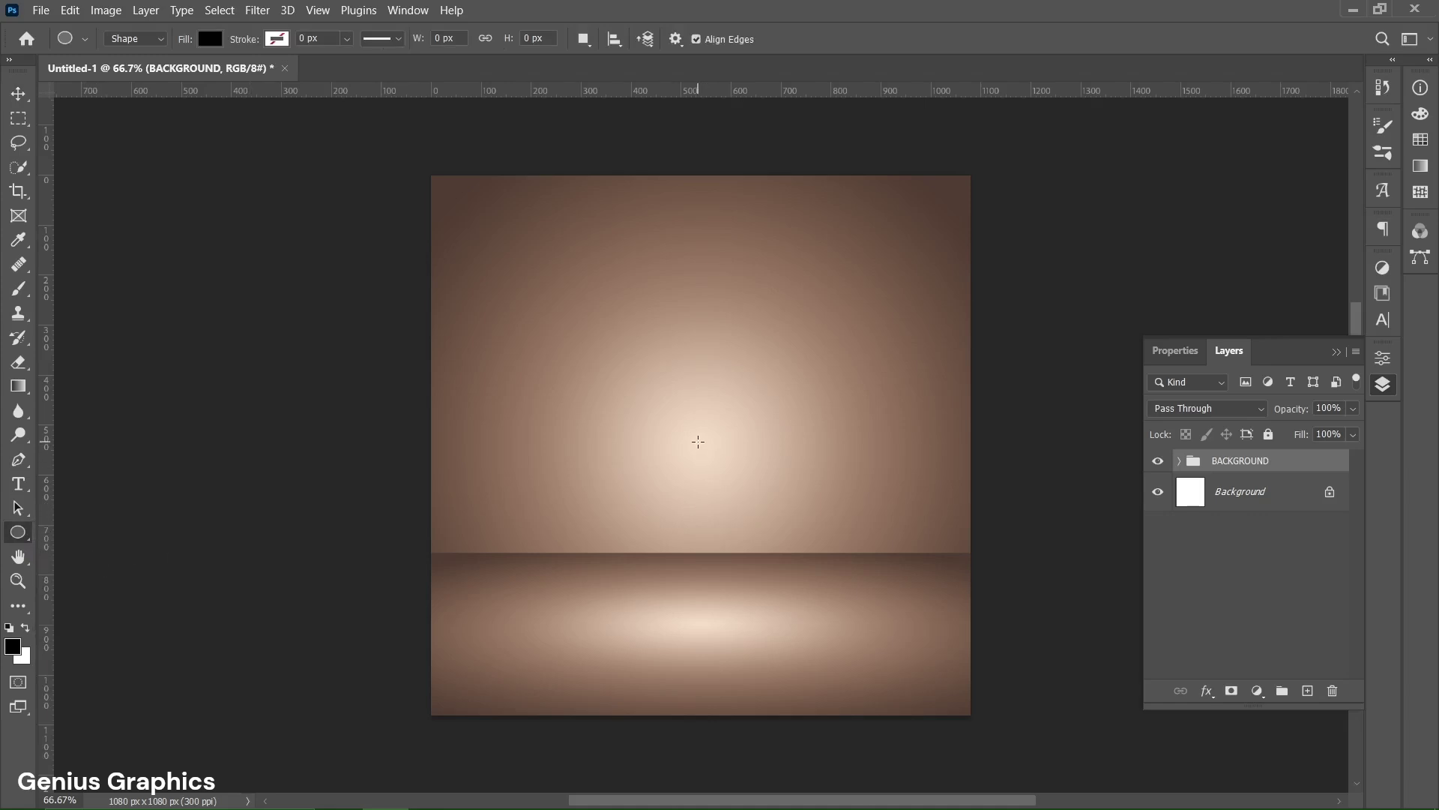
click(699, 443)
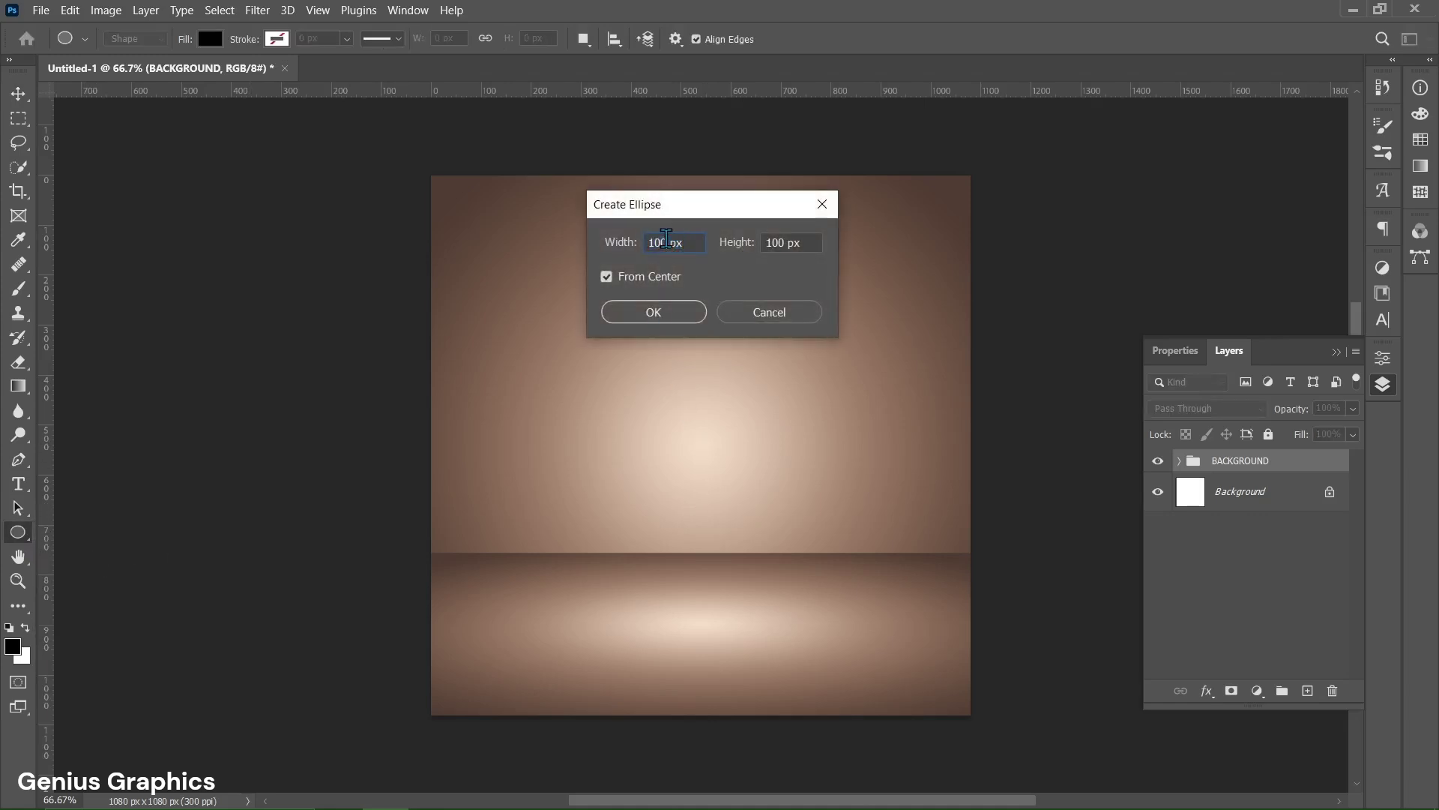
double_click(657, 243)
text(686)
double_click(772, 242)
text(135)
click(649, 313)
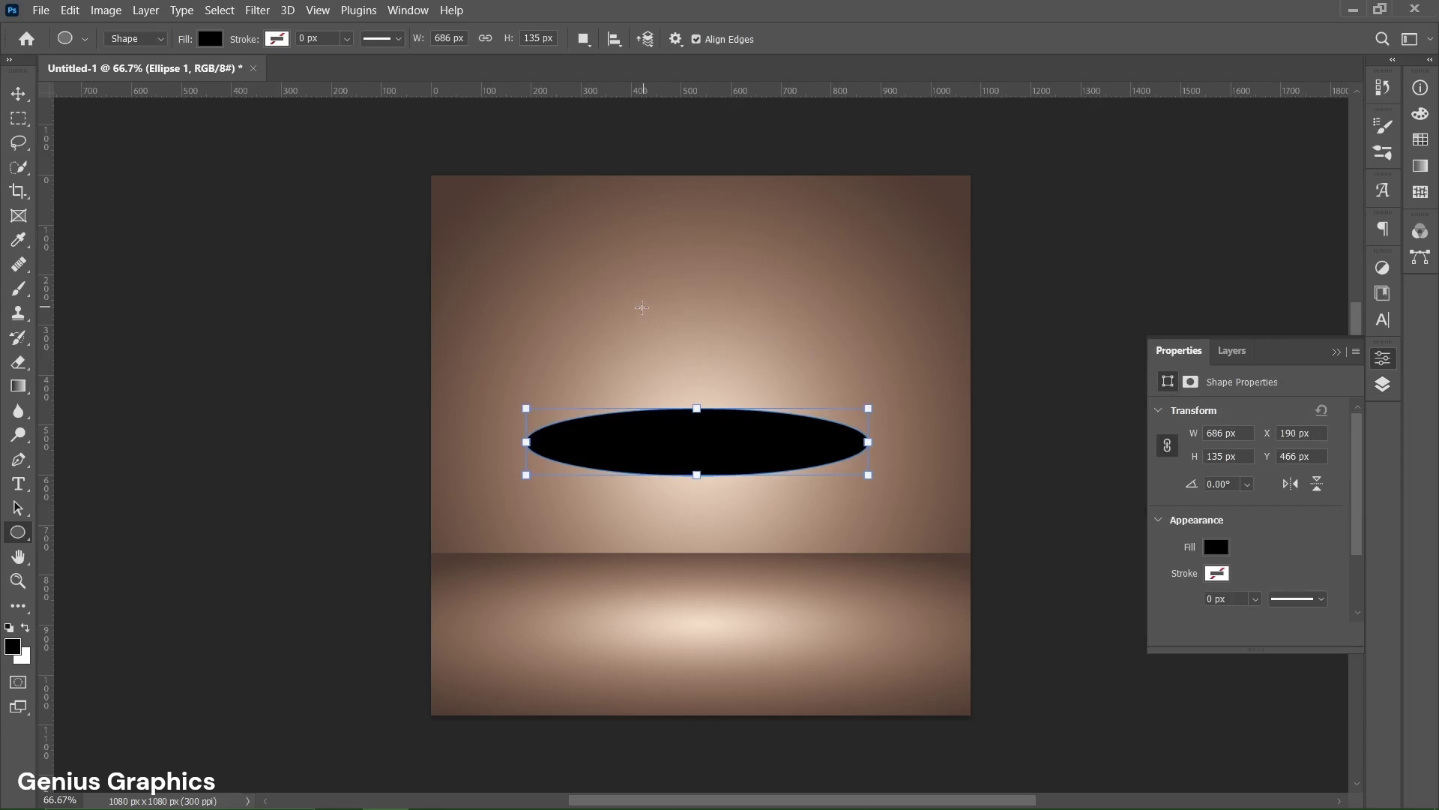
Step: Move the ellipse down onto the floor line and fill it white
click(19, 93)
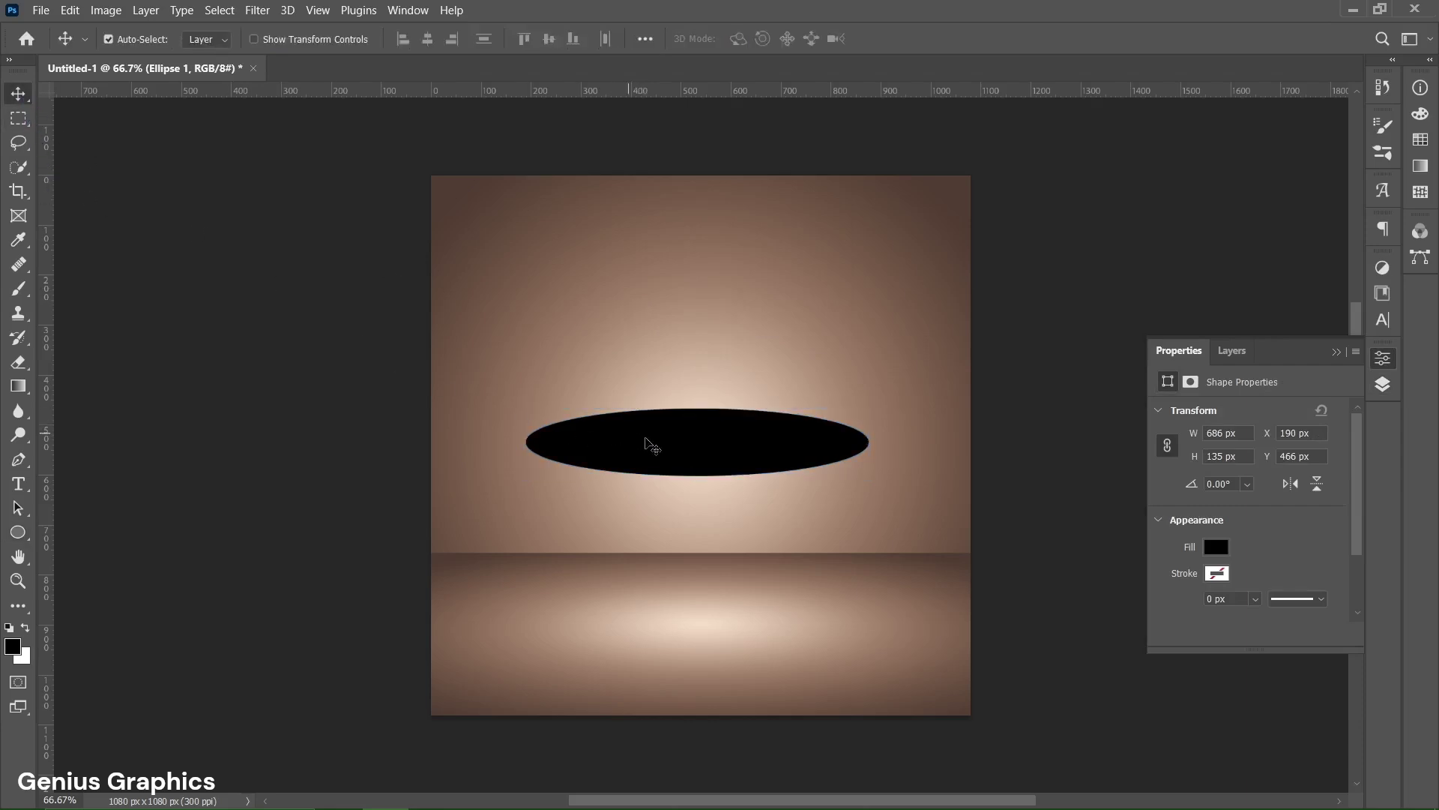
drag(649, 447, 709, 566)
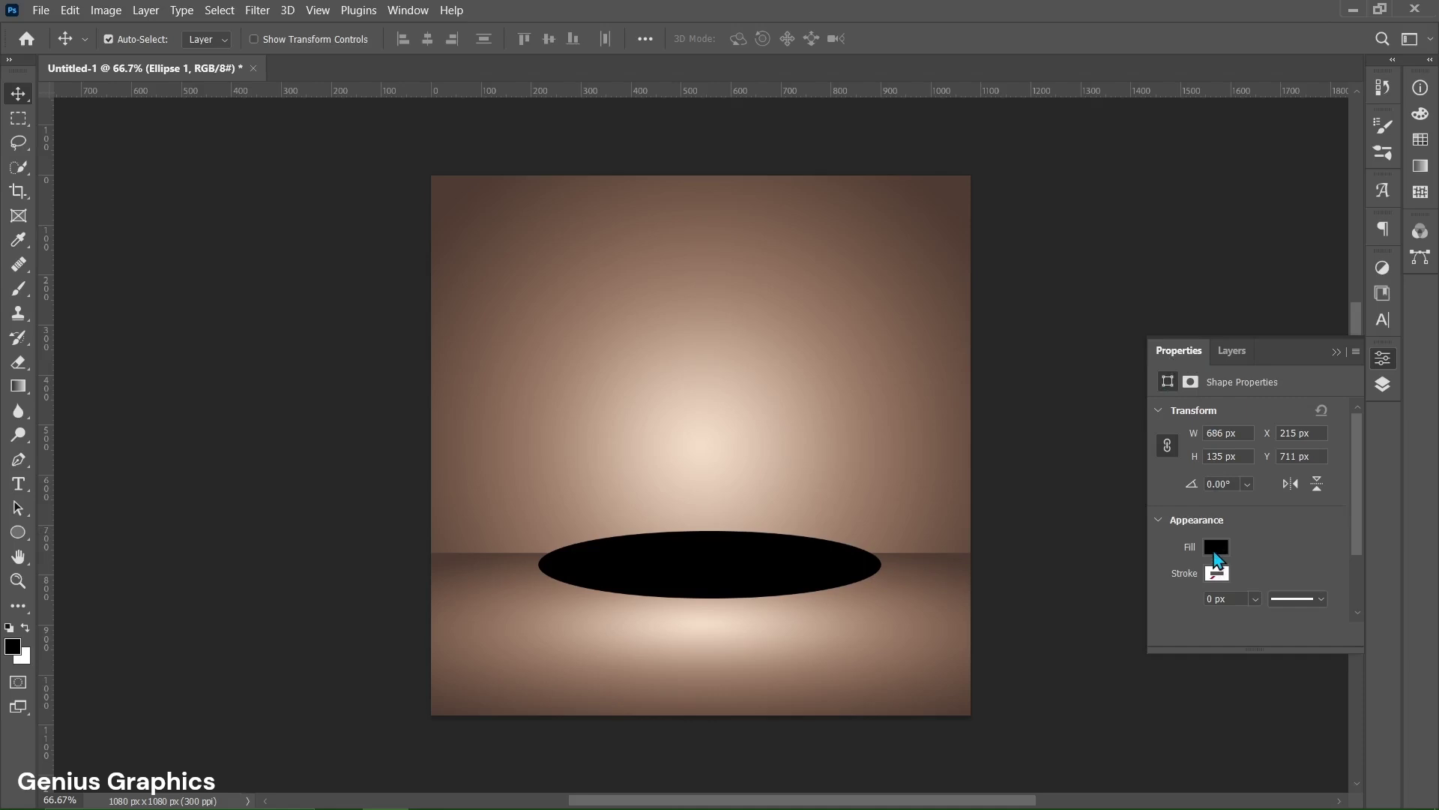
click(1216, 549)
click(1404, 507)
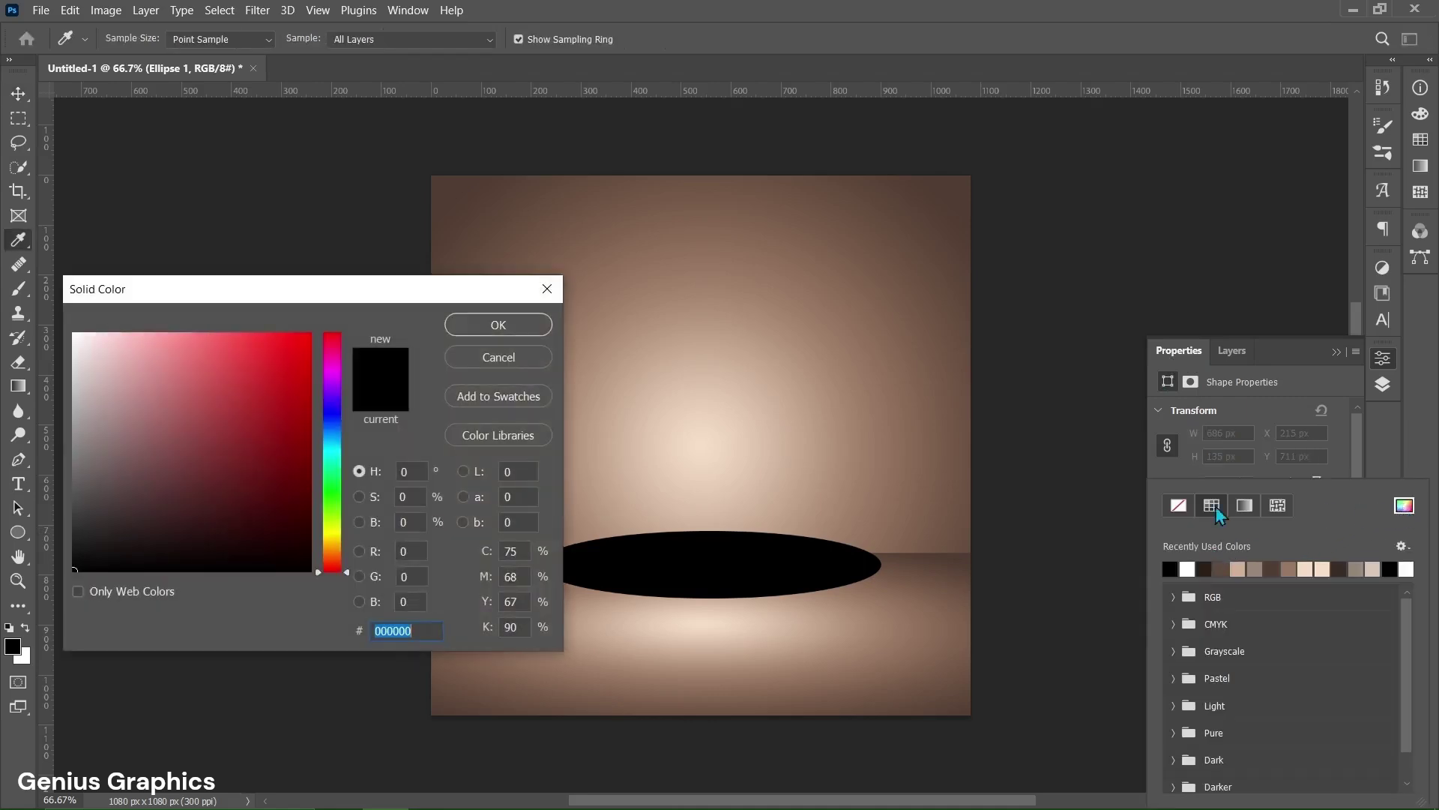
drag(84, 358, 72, 330)
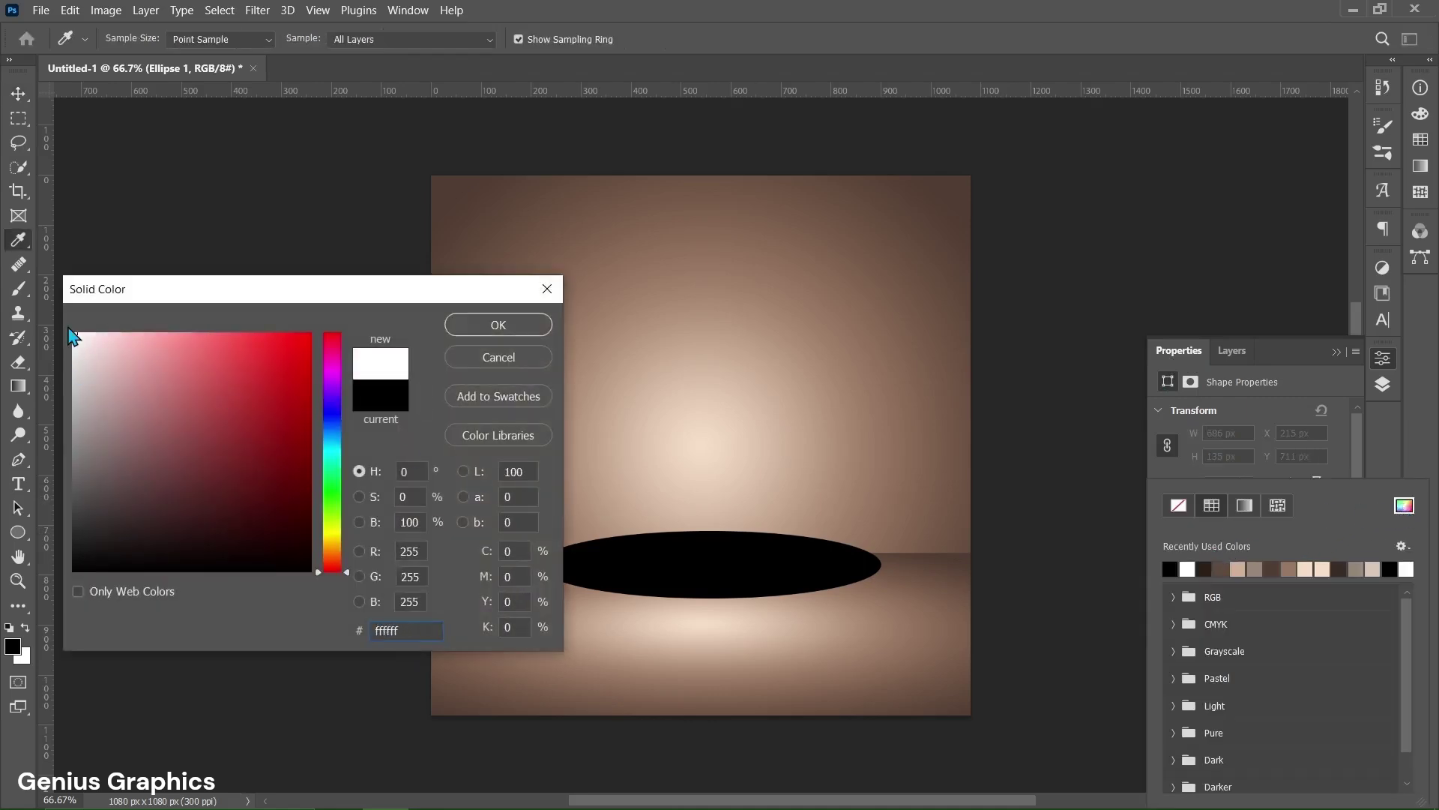
click(509, 325)
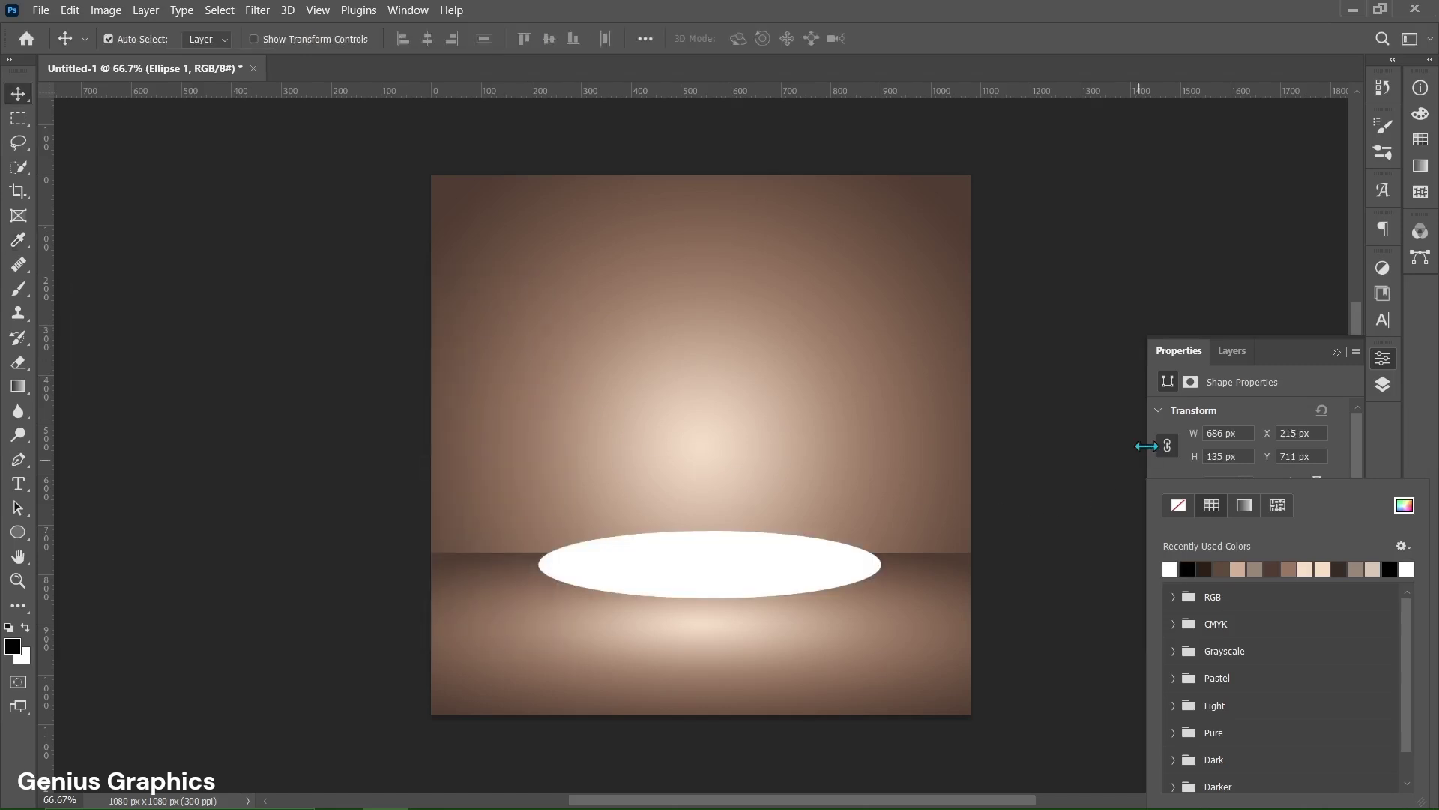
click(1234, 352)
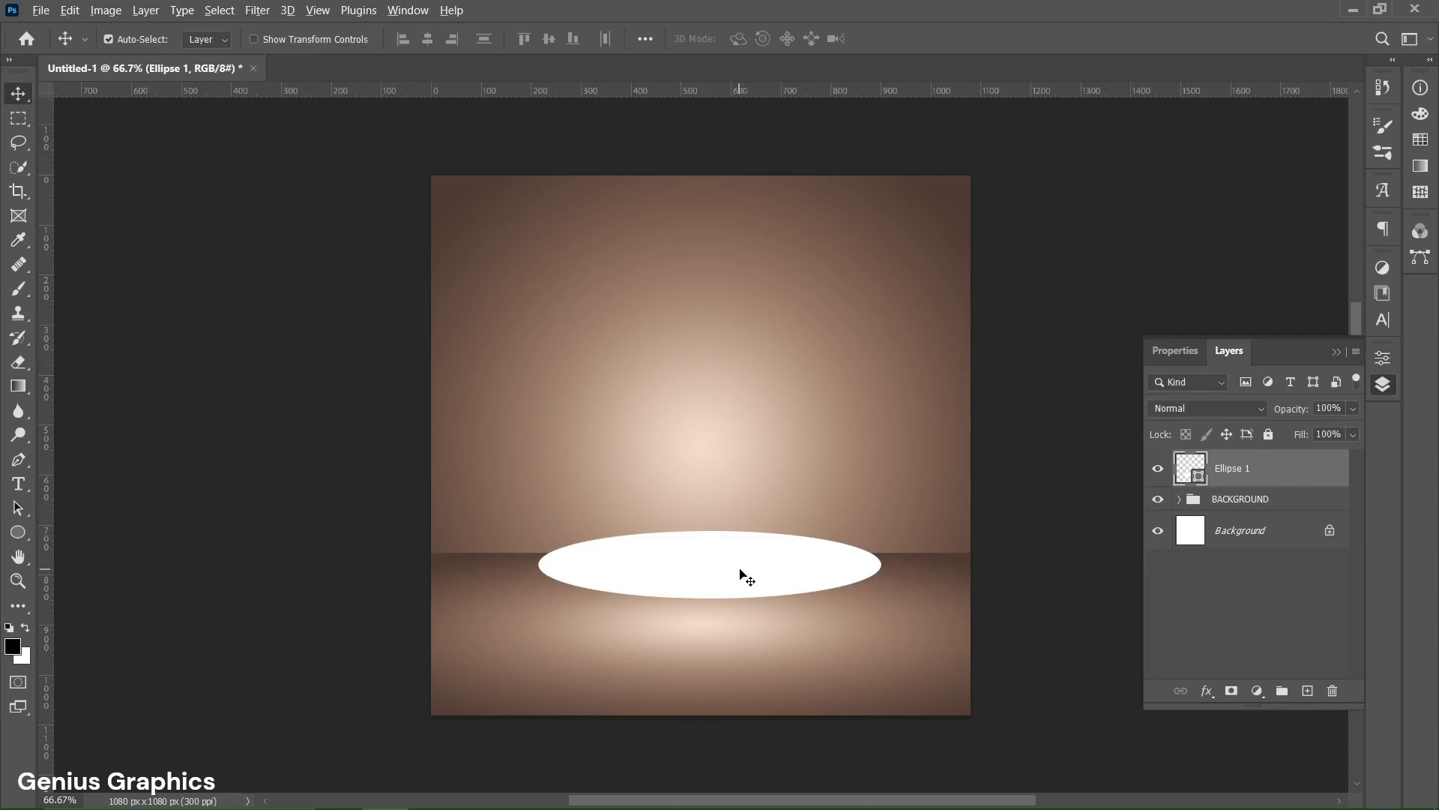
Step: Alt-drag copies of the ellipse upward and fill the top copy black
alt+drag(740, 574, 710, 405)
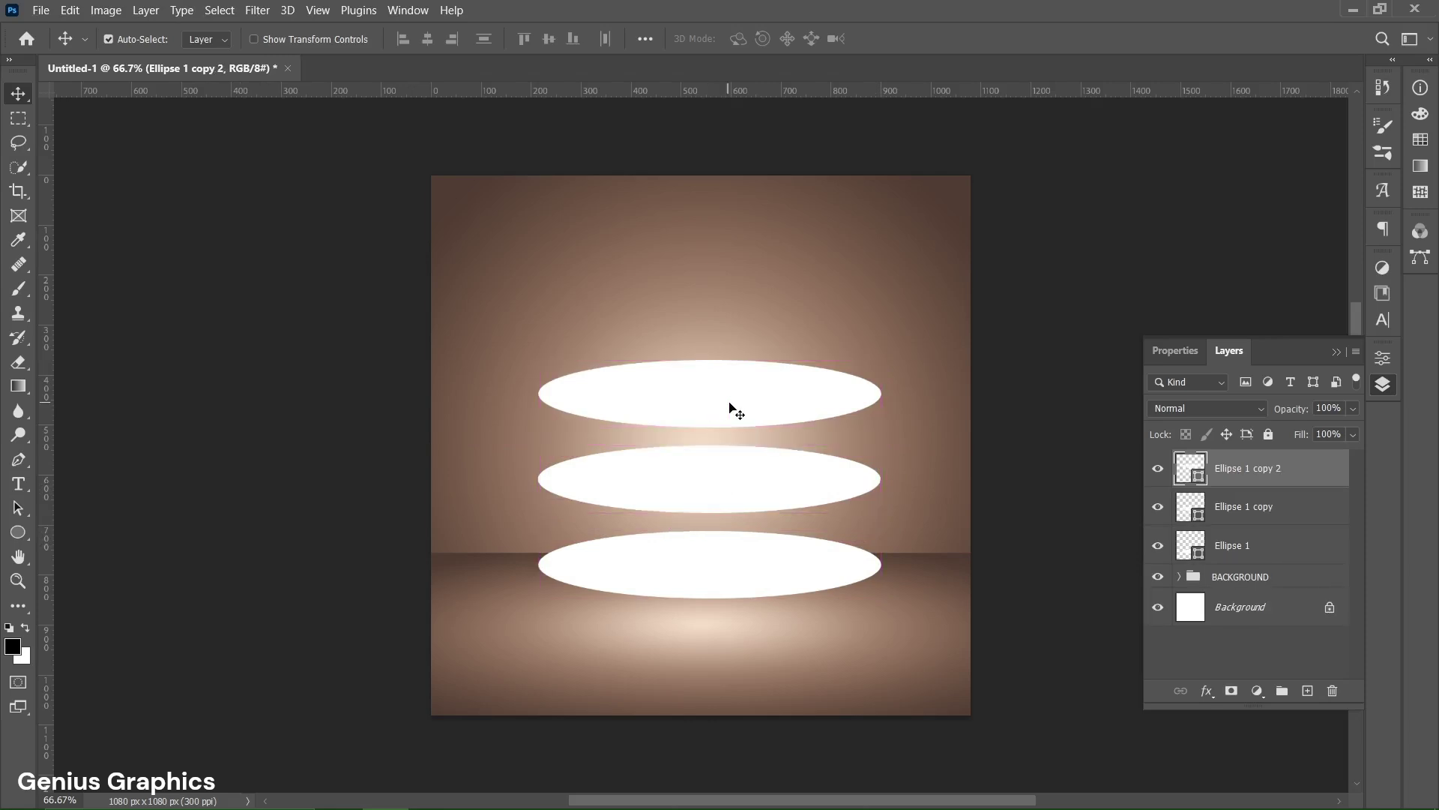
click(1163, 359)
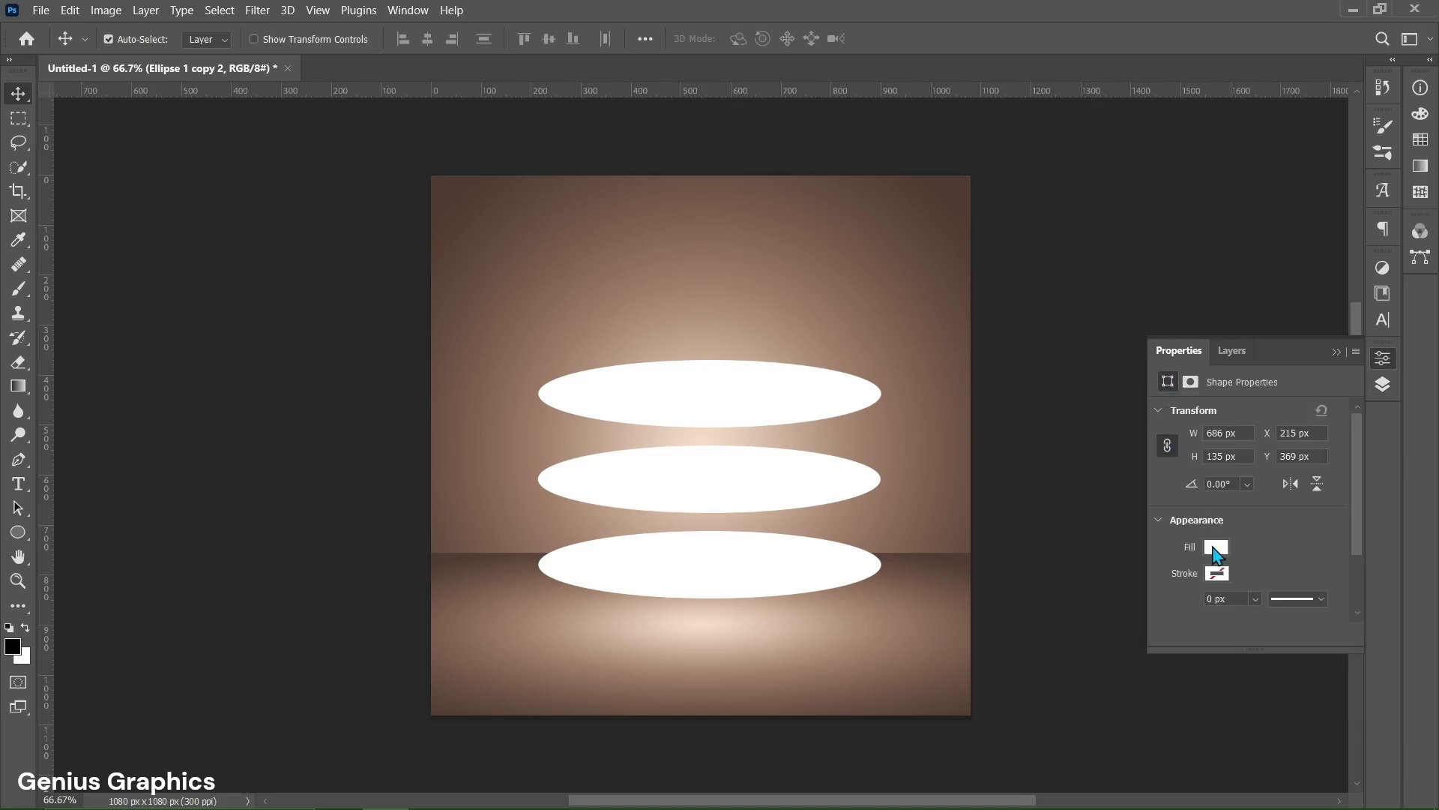
click(1214, 548)
click(1414, 509)
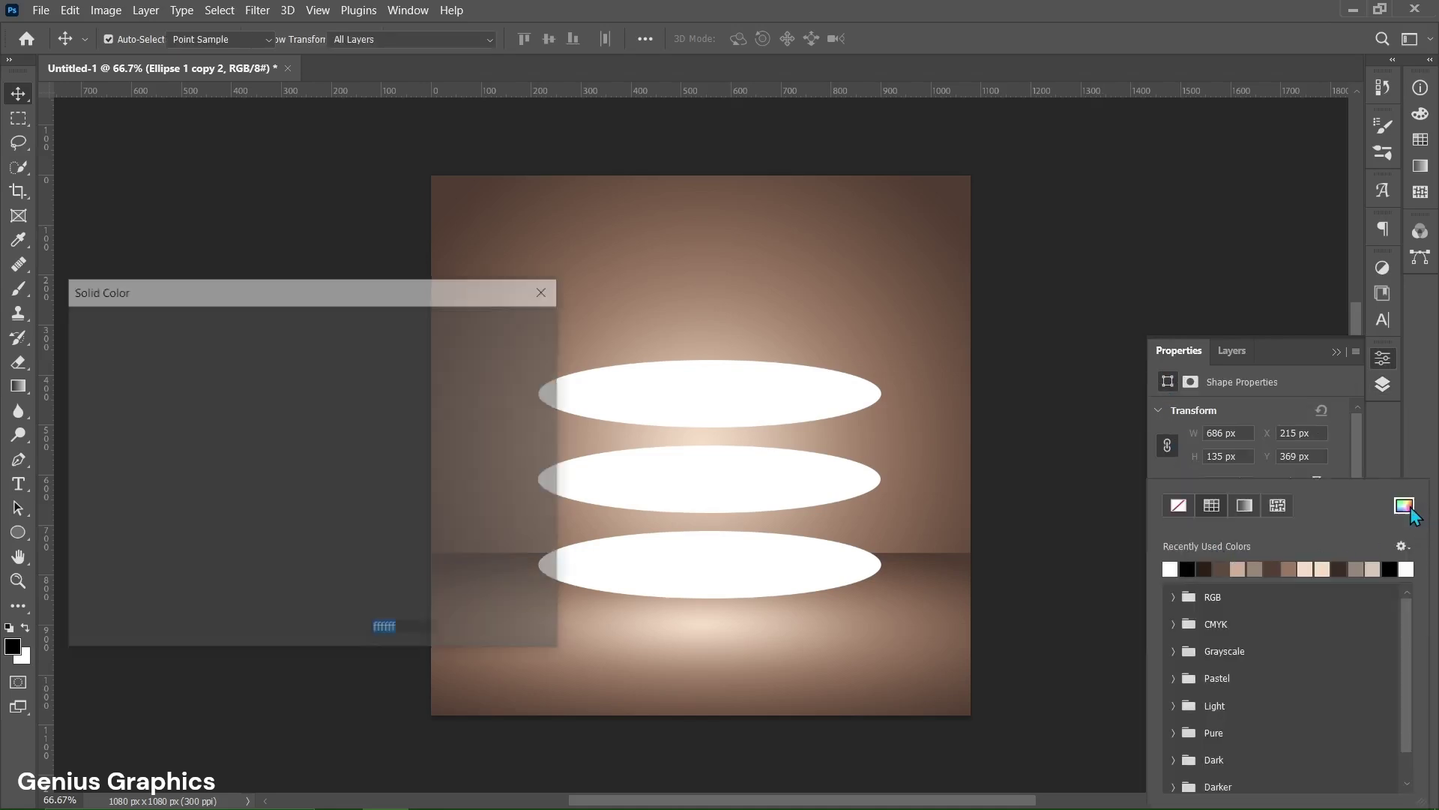
drag(112, 527, 56, 578)
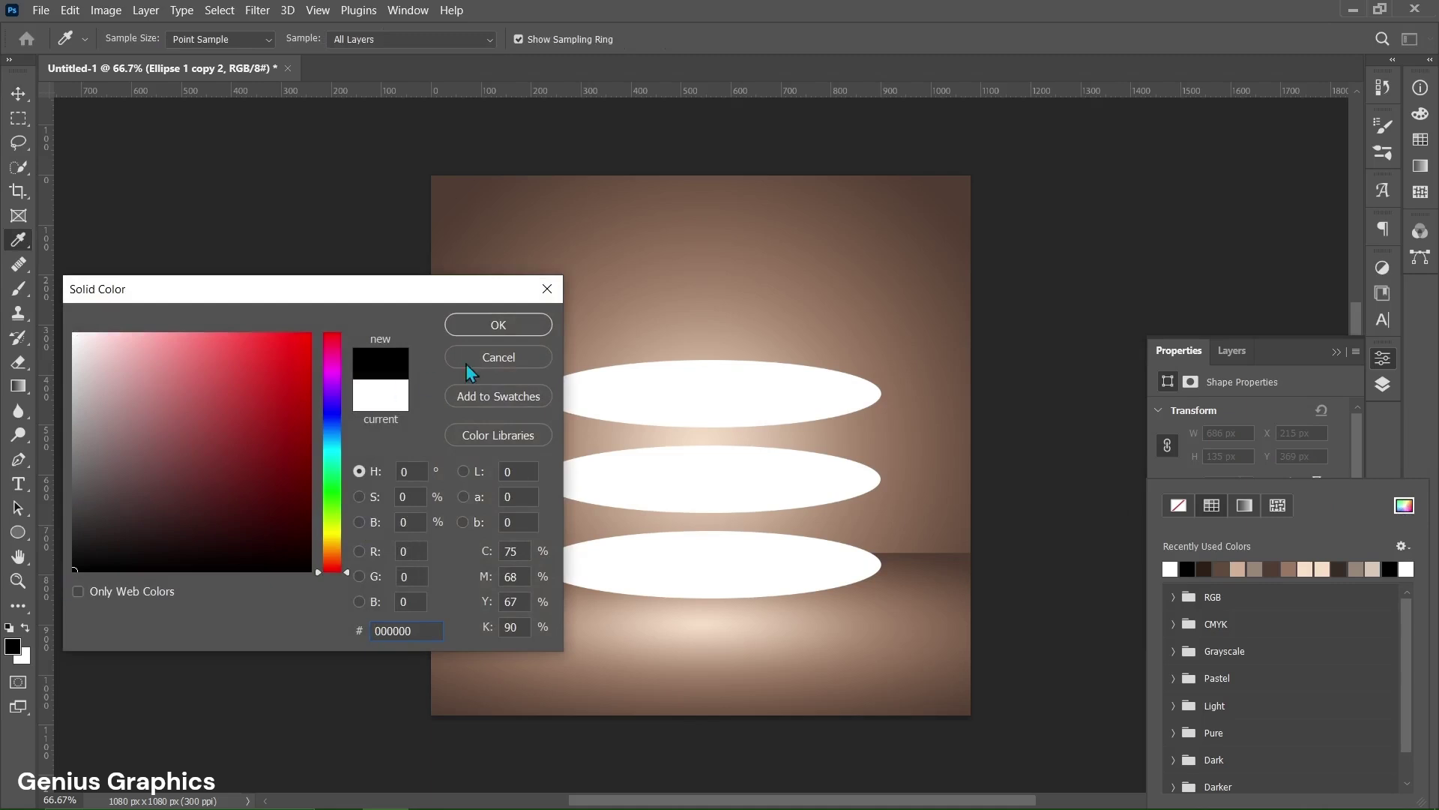
click(516, 327)
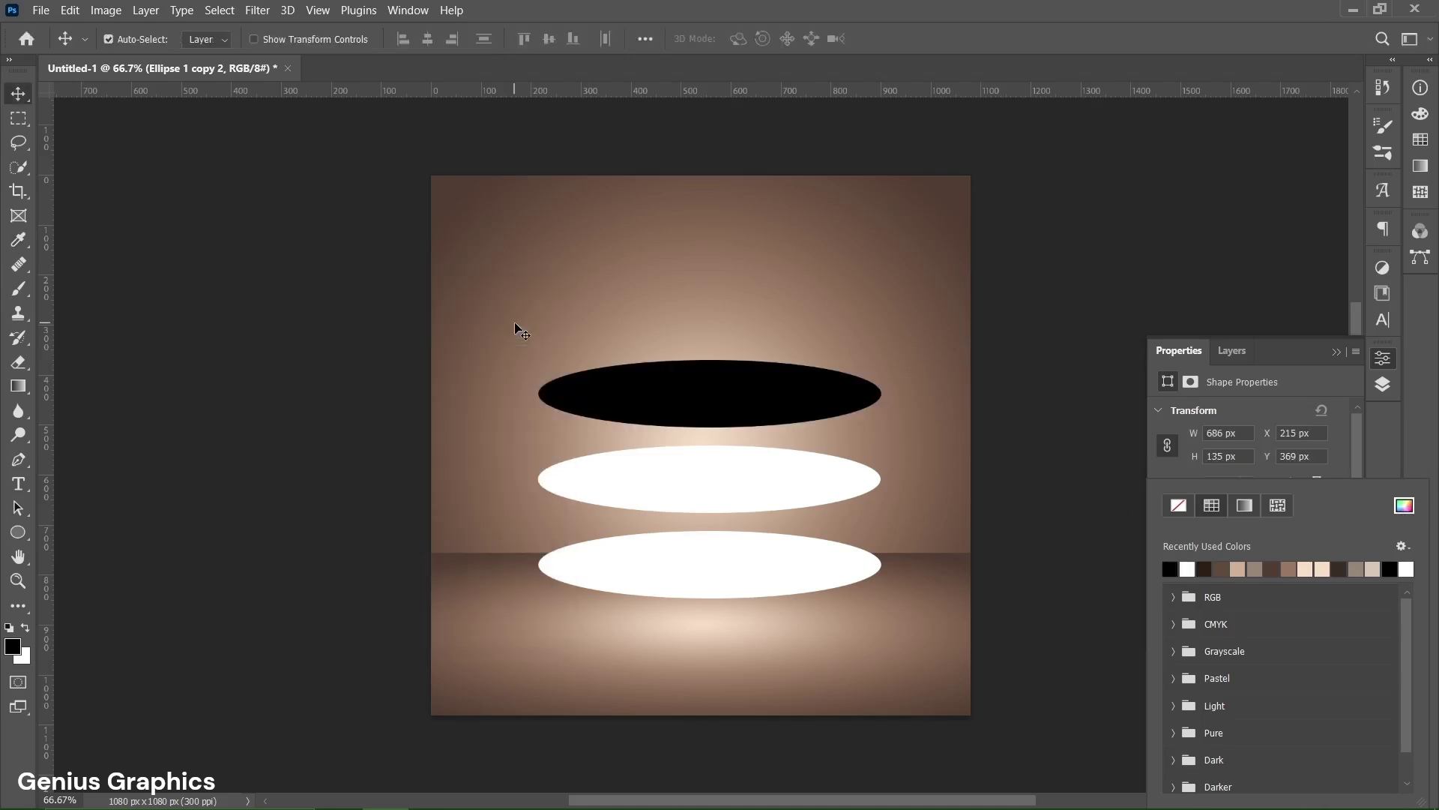
Step: Nudge the black top ellipse right and check its spacing against the middle one
key(Right)
click(659, 497)
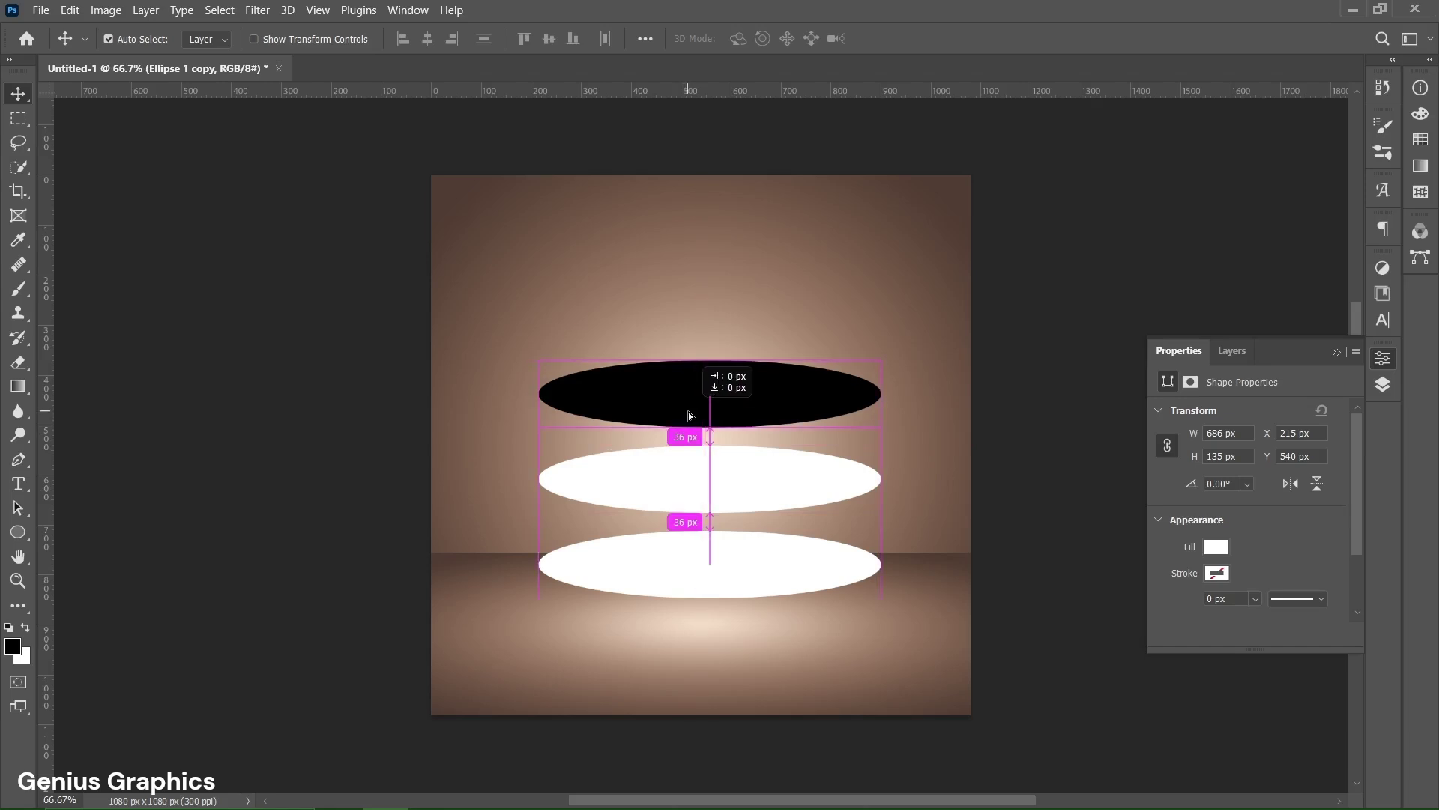
click(691, 416)
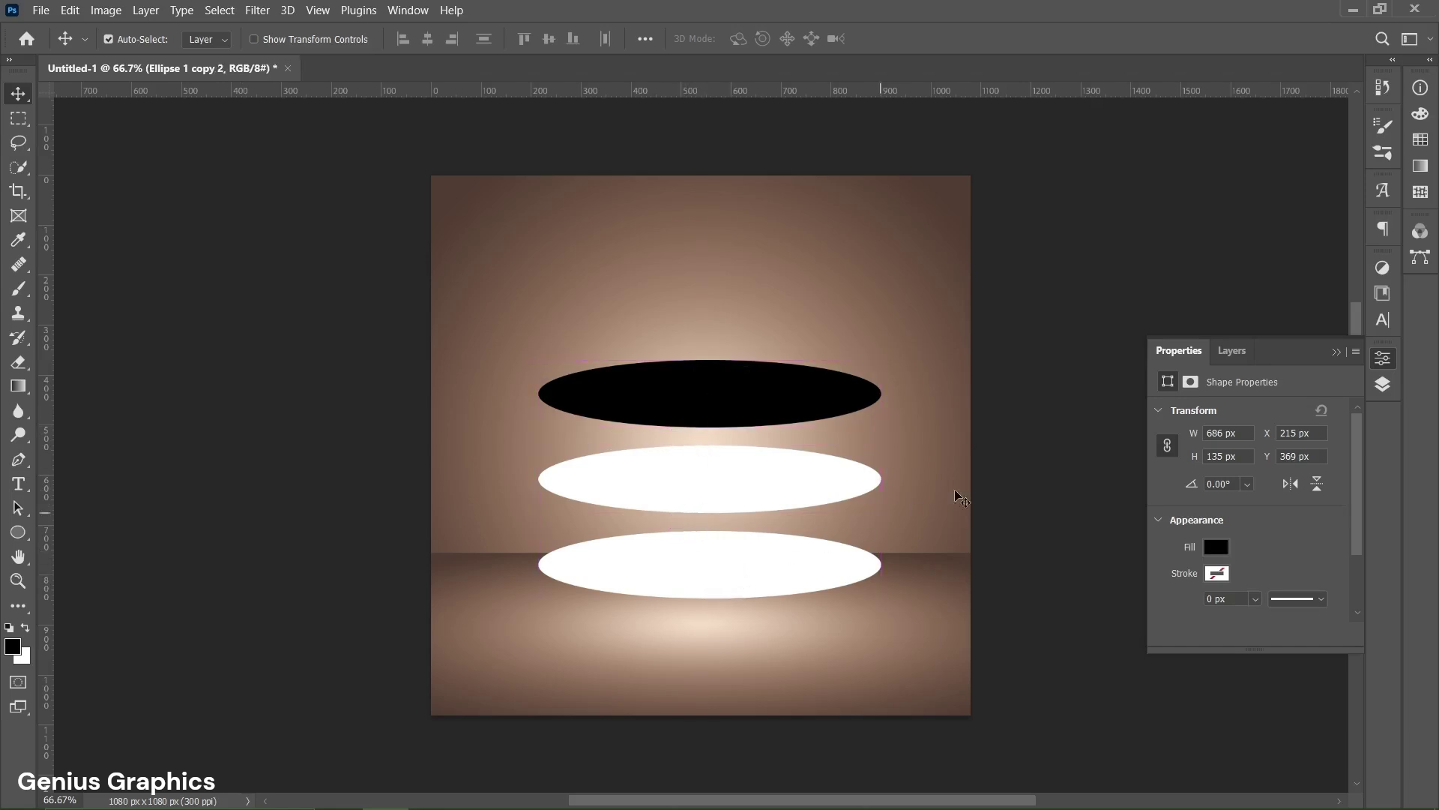
click(1233, 351)
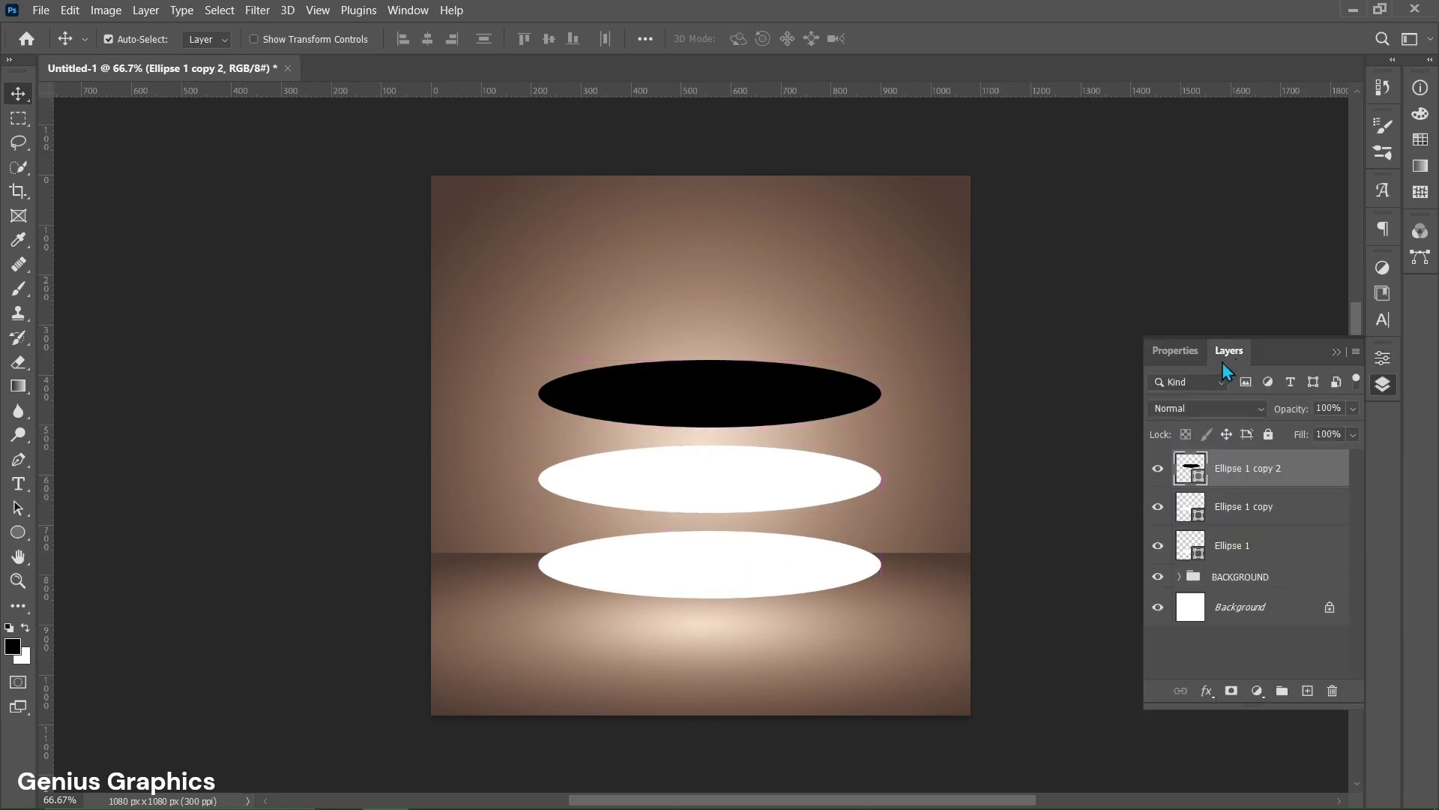
Step: Thicken the bottom ellipse into a disc with repeated Alt+Down copies
click(732, 575)
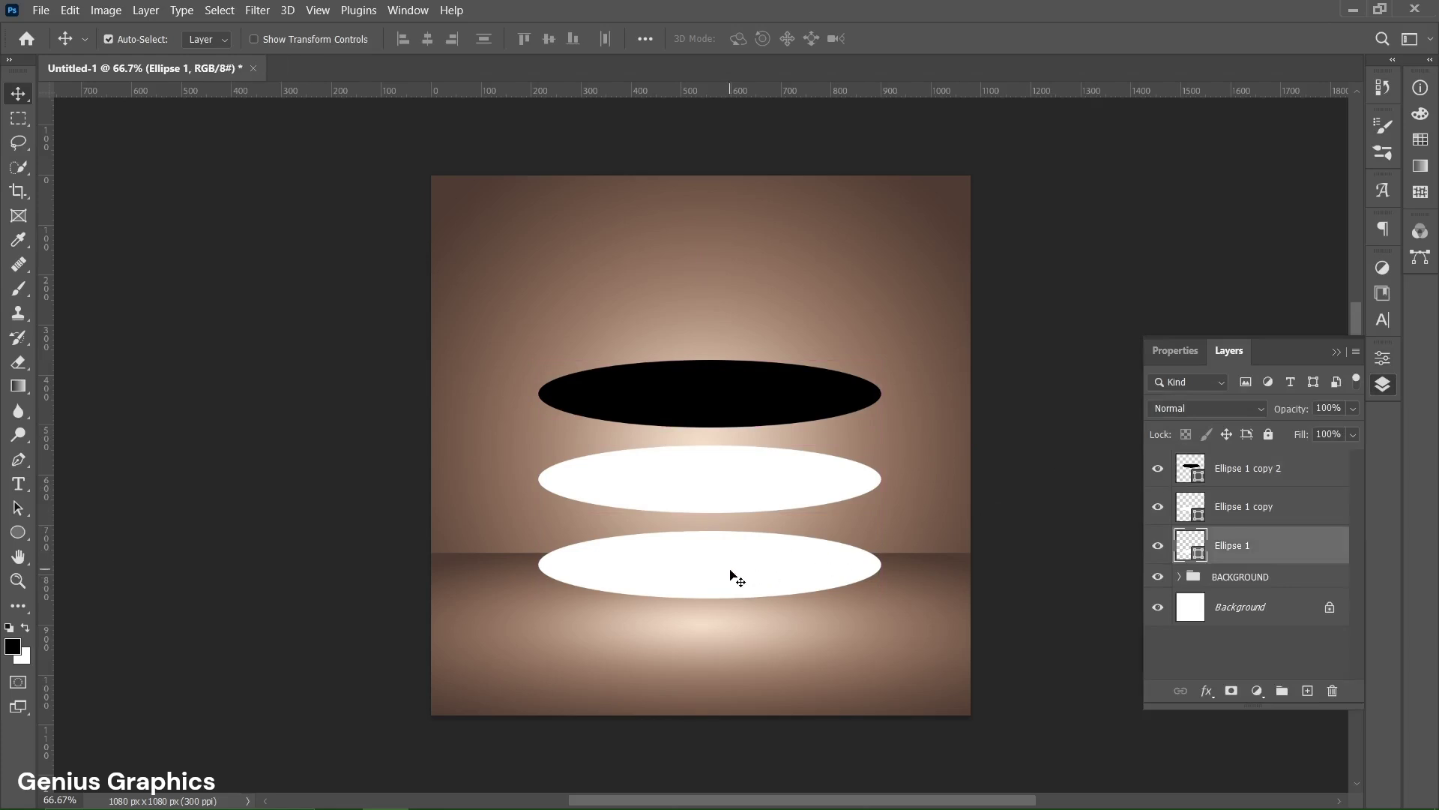
key(alt+Down)
key(alt+Down)
key(alt+Down)
key(alt+Down)
key(alt+Down)
key(alt+Down)
key(alt+Down)
key(alt+Down)
key(alt+Down)
key(alt+Down)
key(alt+Down)
key(alt+Down)
key(alt+Down)
key(alt+Down)
key(alt+Down)
key(alt+Down)
key(alt+Down)
key(alt+Down)
key(alt+Down)
key(alt+Down)
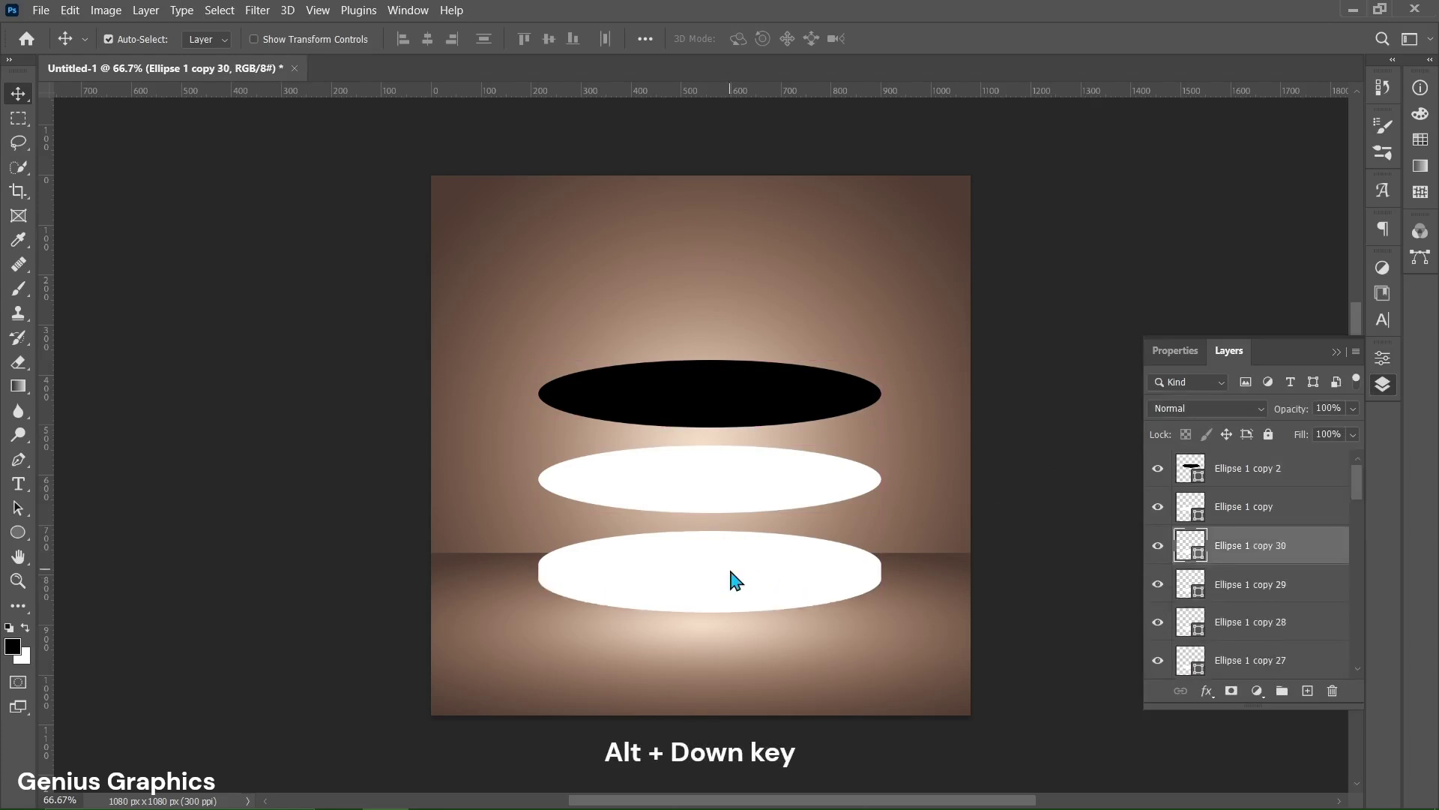
key(alt+Down)
key(alt+Down)
key(alt+Down)
key(alt+Down)
key(alt+Down)
key(alt+Down)
key(alt+Down)
key(alt+Down)
key(alt+Down)
key(alt+Down)
key(alt+Down)
key(alt+Down)
key(alt+Down)
key(alt+Down)
key(alt+Down)
key(alt+Down)
key(alt+Down)
key(alt+Down)
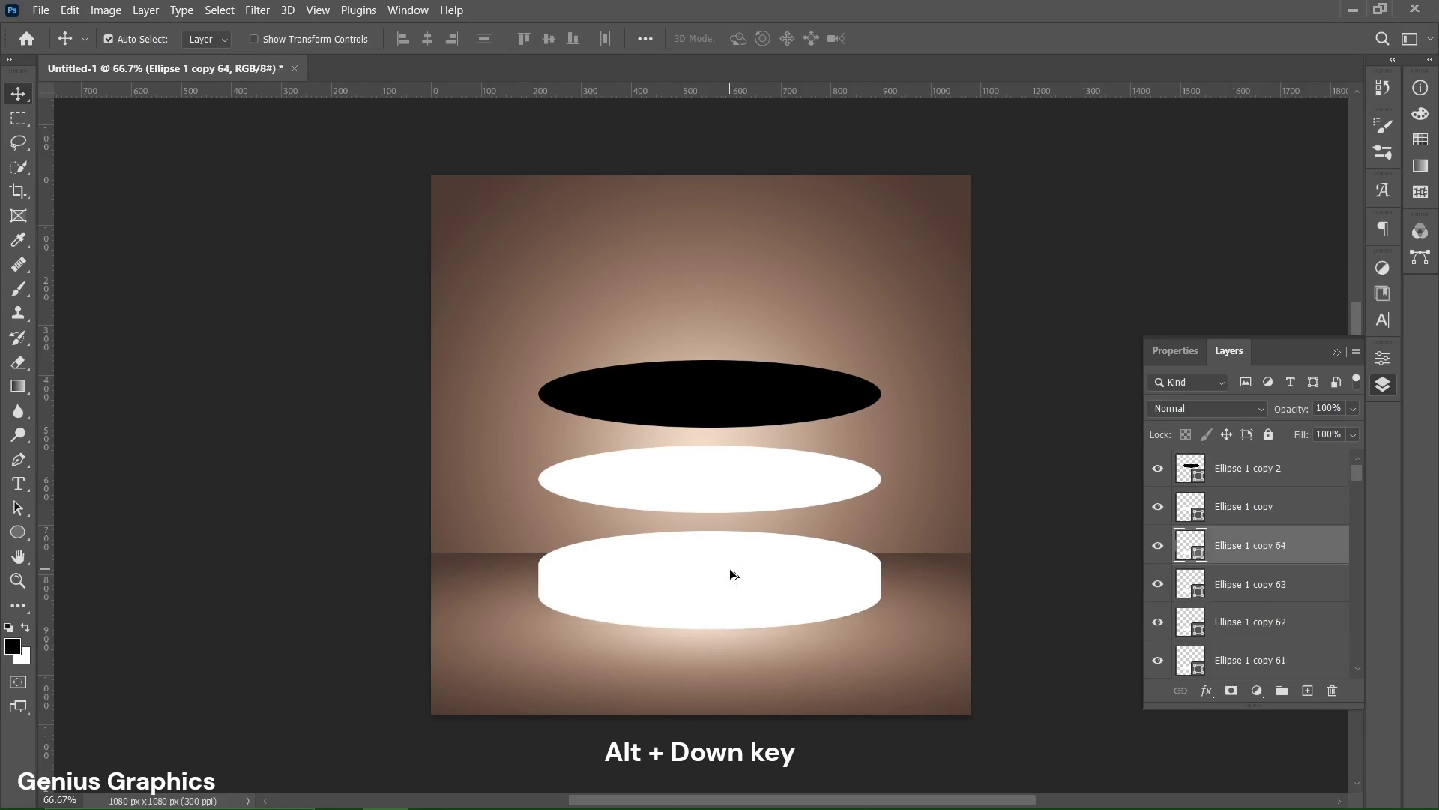
key(alt+Down)
key(alt+Down)
key(alt+Down)
key(alt+Down)
key(alt+Down)
key(alt+Down)
key(alt+Down)
key(alt+Down)
key(alt+Down)
key(alt+Down)
key(alt+Down)
key(alt+Down)
key(alt+Down)
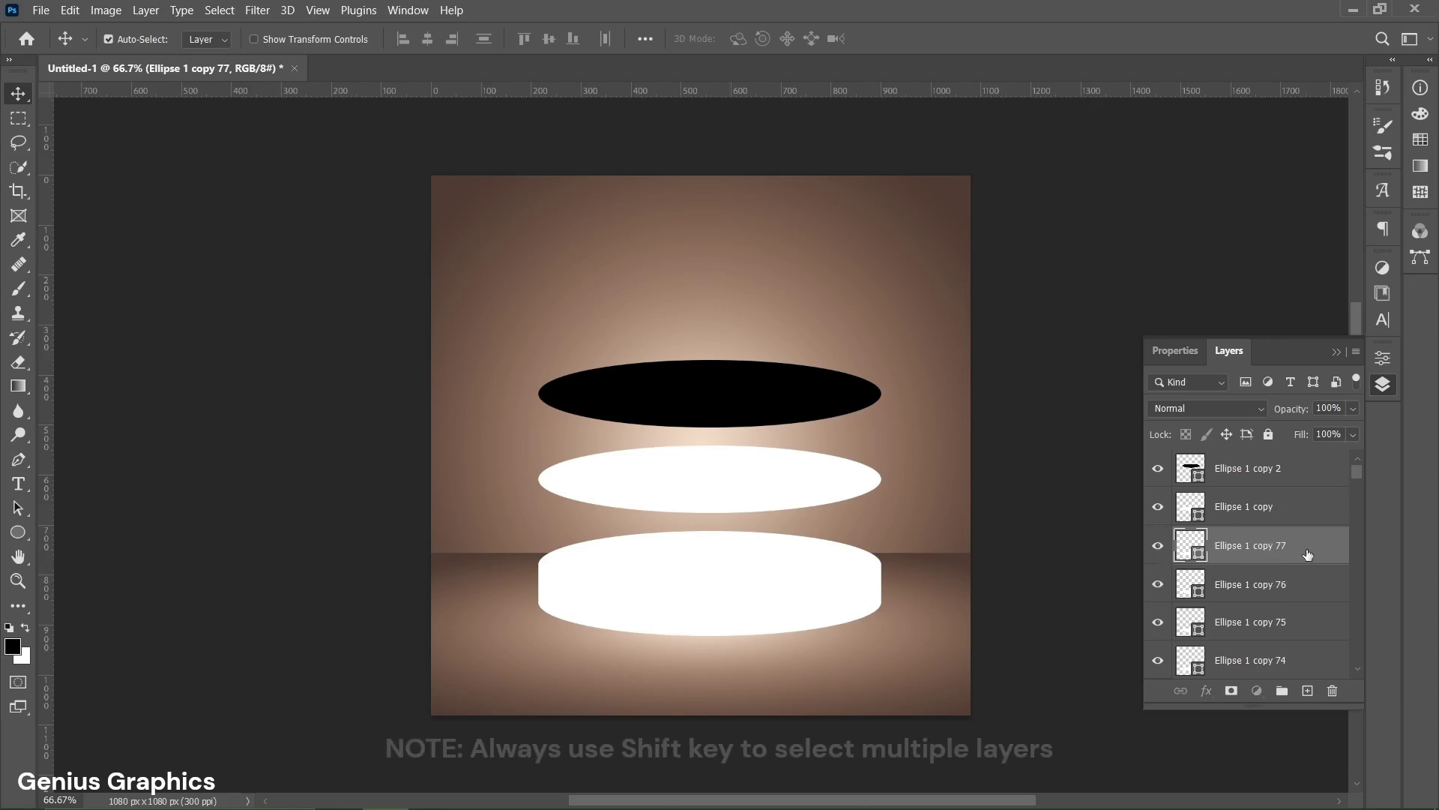
Step: Select all the disc copy layers and convert them into one smart object
drag(1357, 474, 1369, 656)
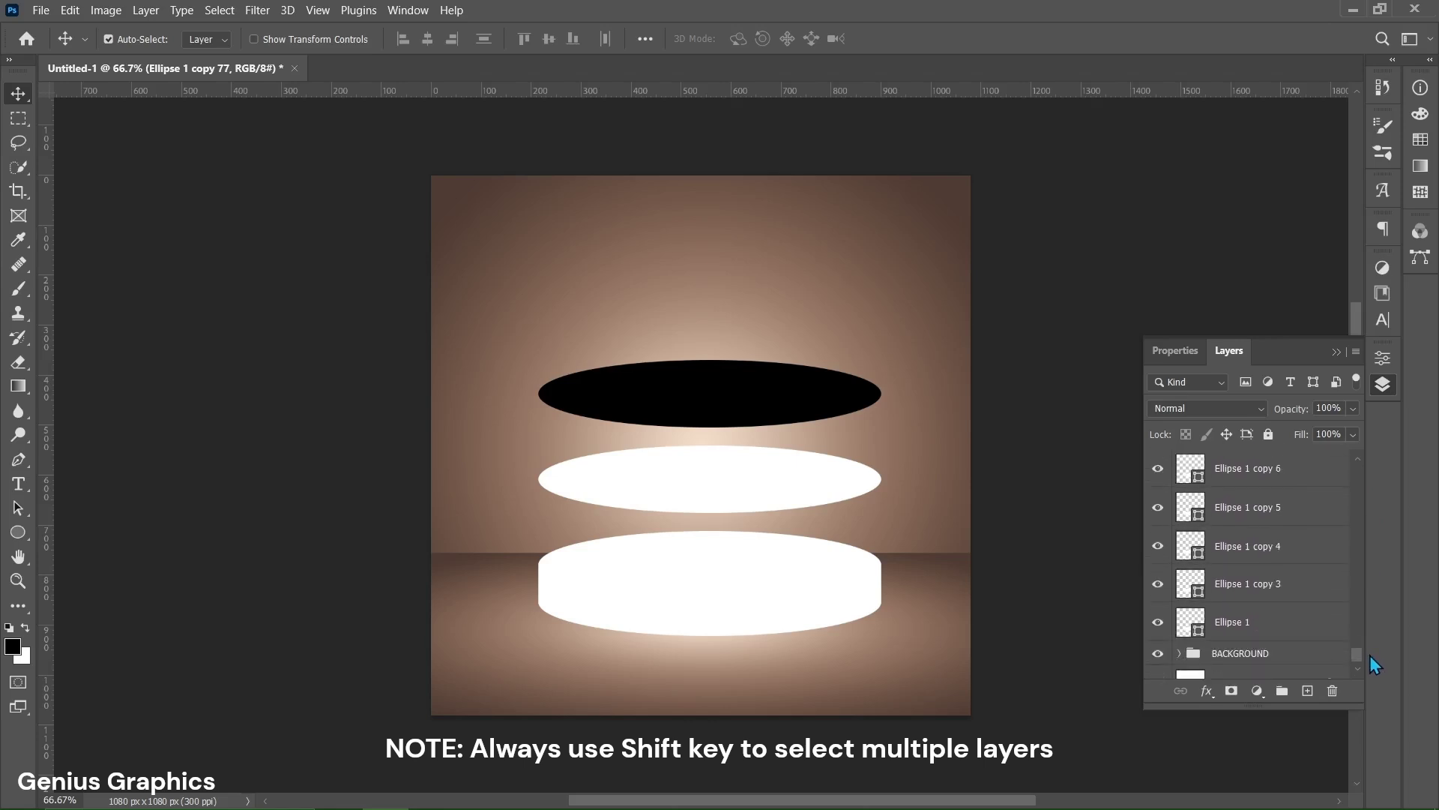
shift+click(1293, 628)
right_click(1279, 618)
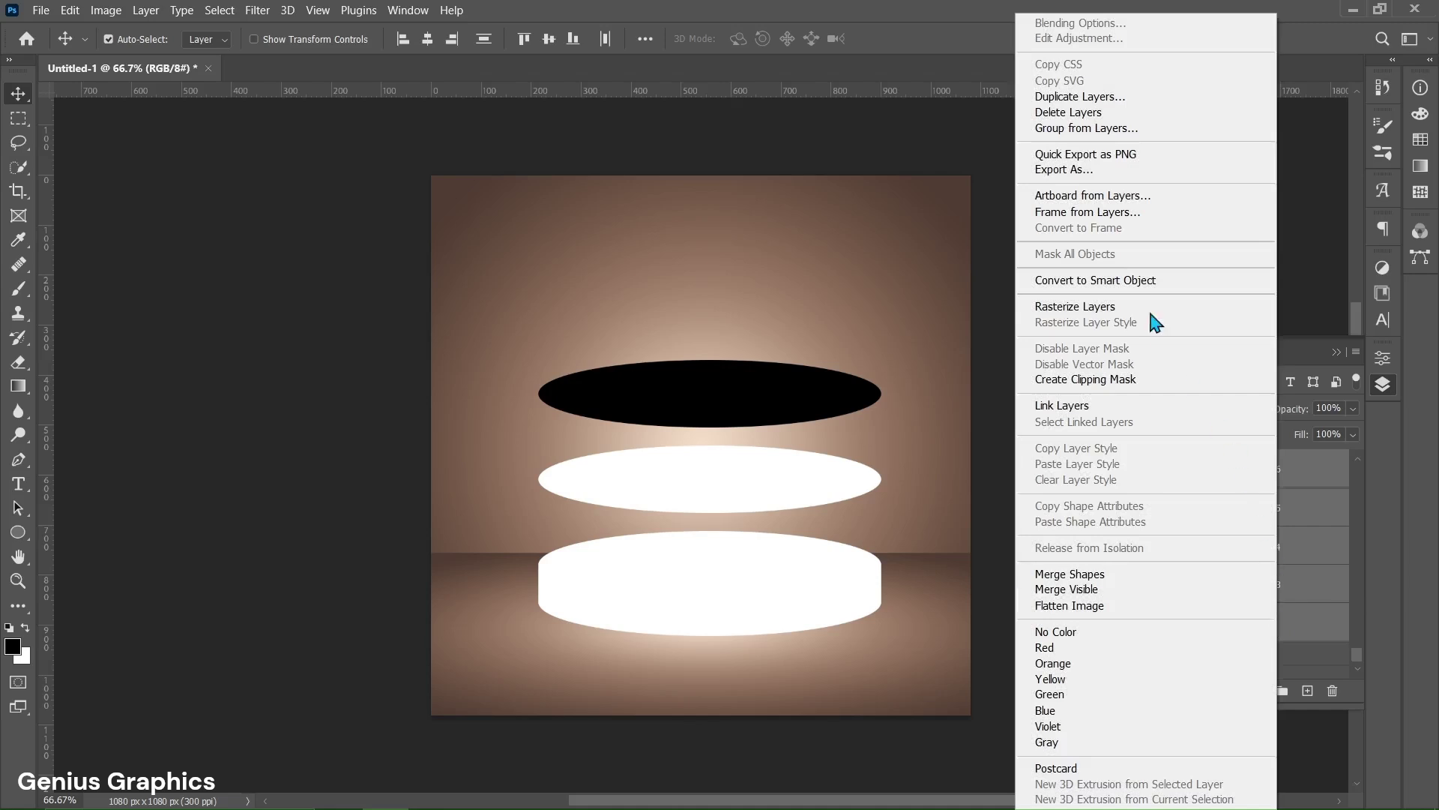
click(1130, 282)
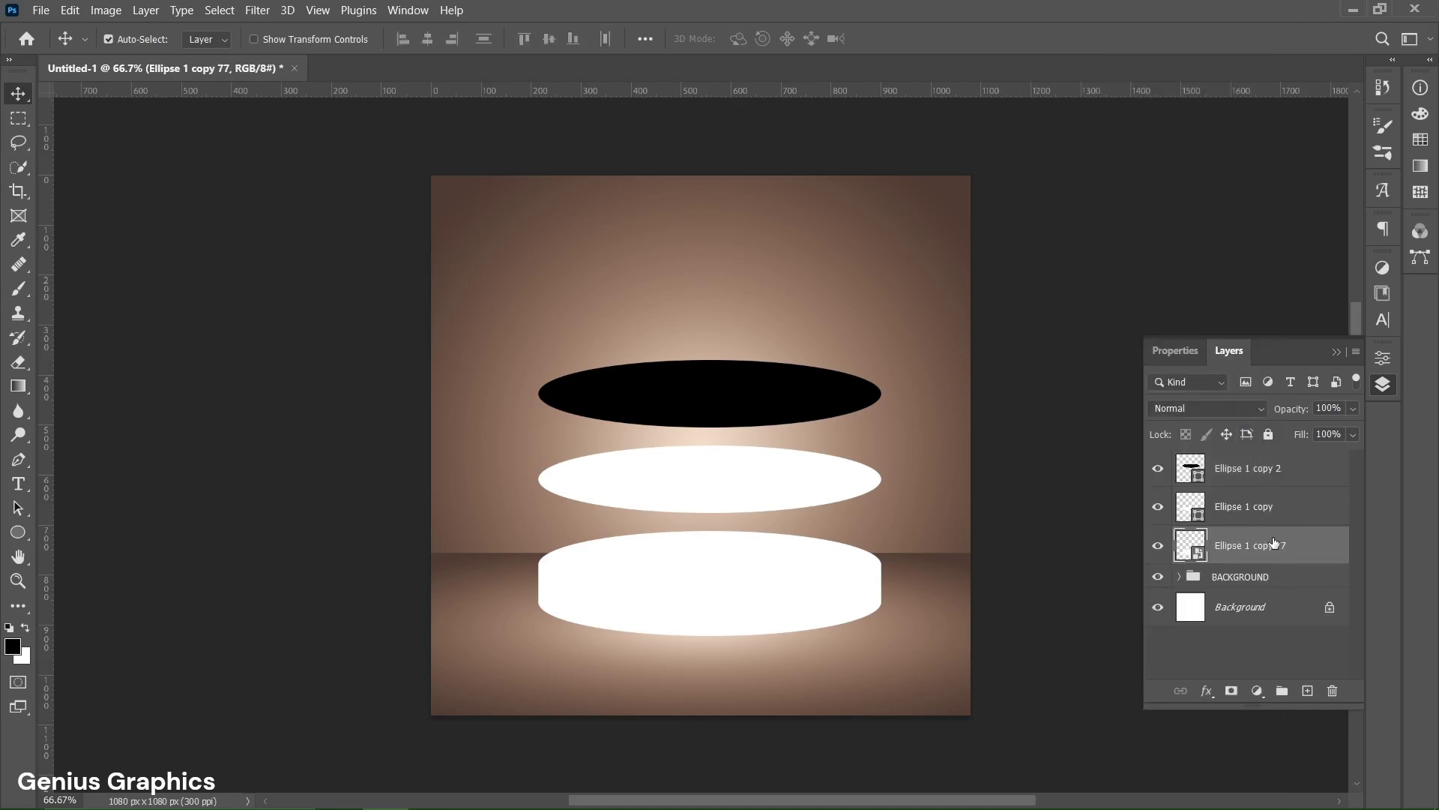
Step: Add a Gradient Overlay effect to the podium layer and open its gradient
click(1216, 690)
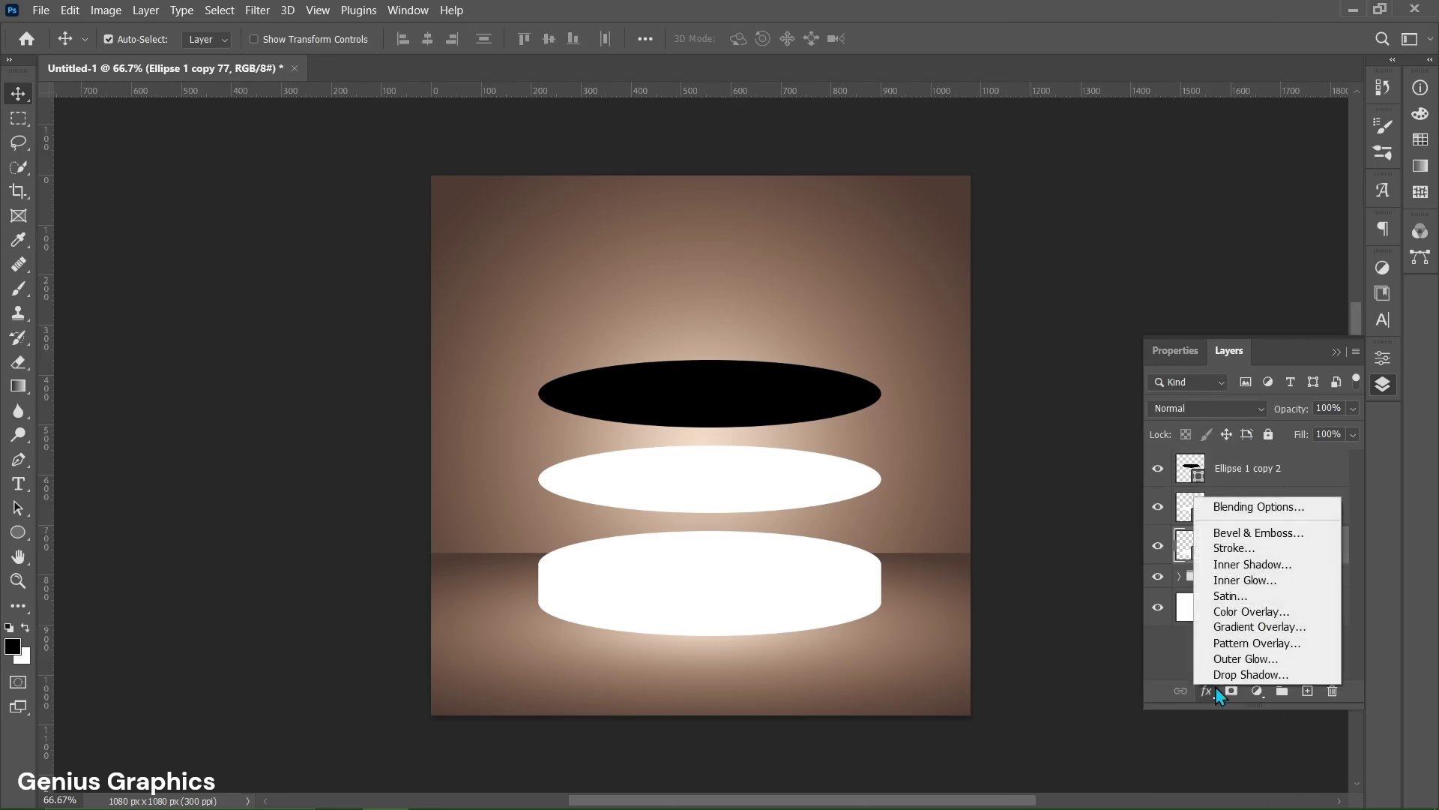
click(1222, 630)
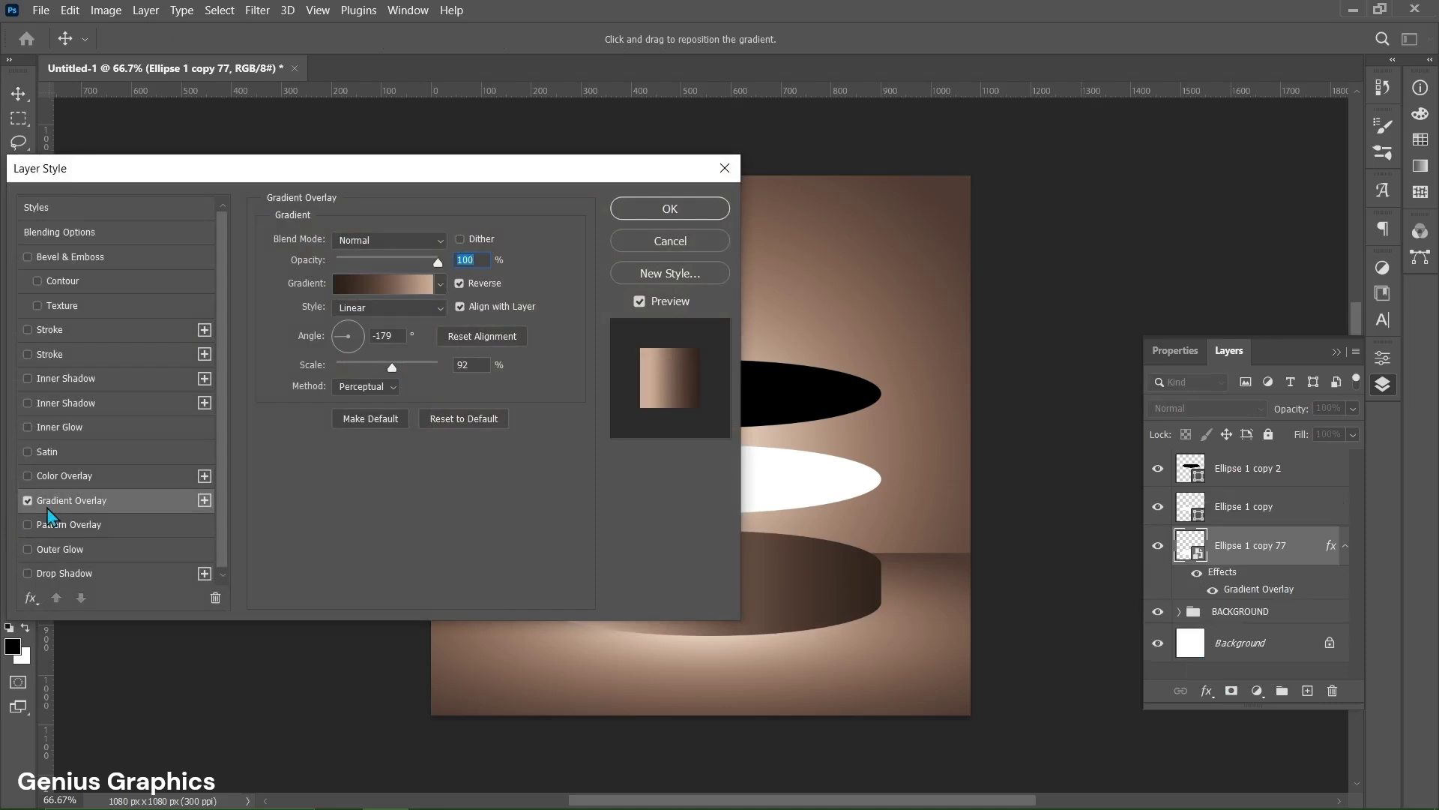
drag(363, 172, 122, 181)
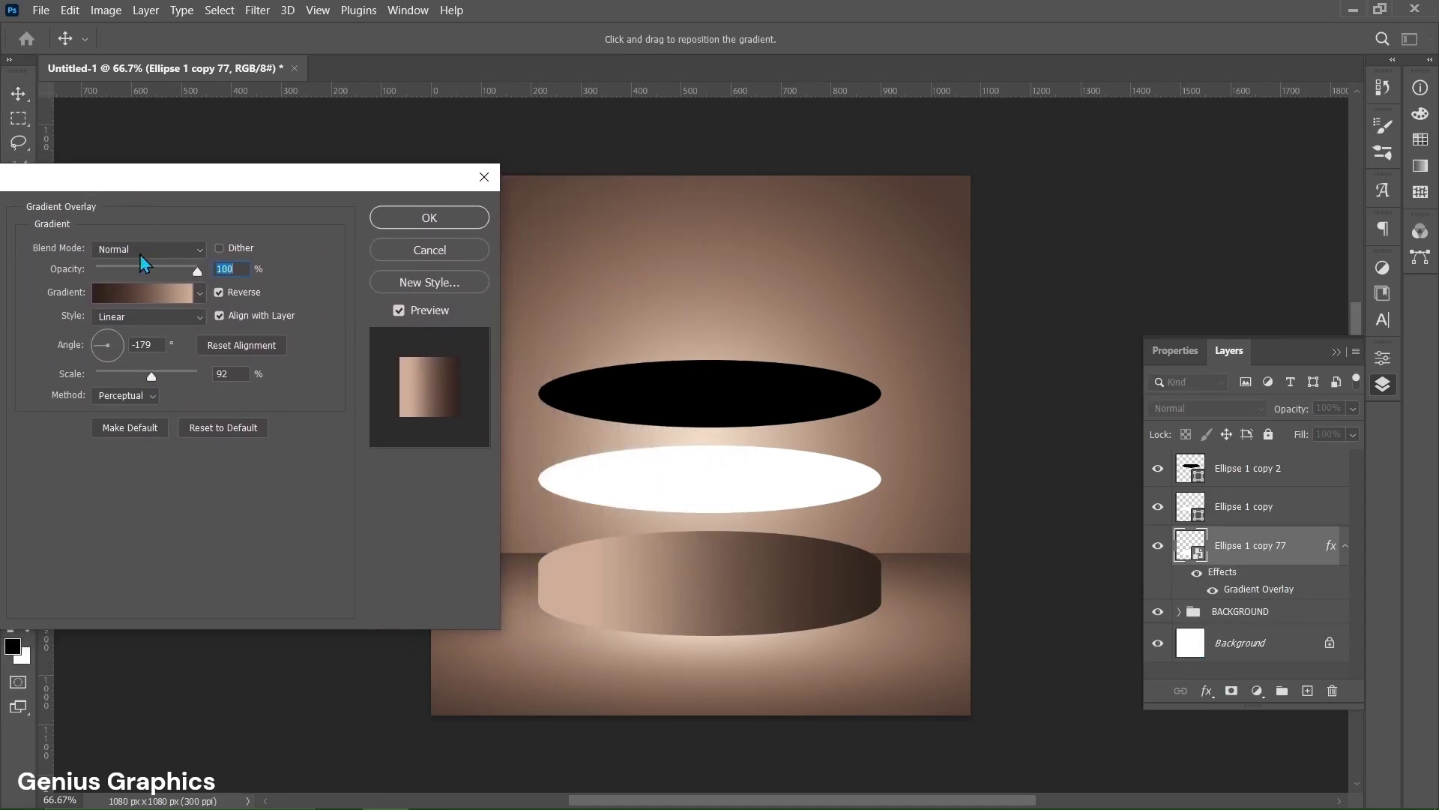
click(138, 294)
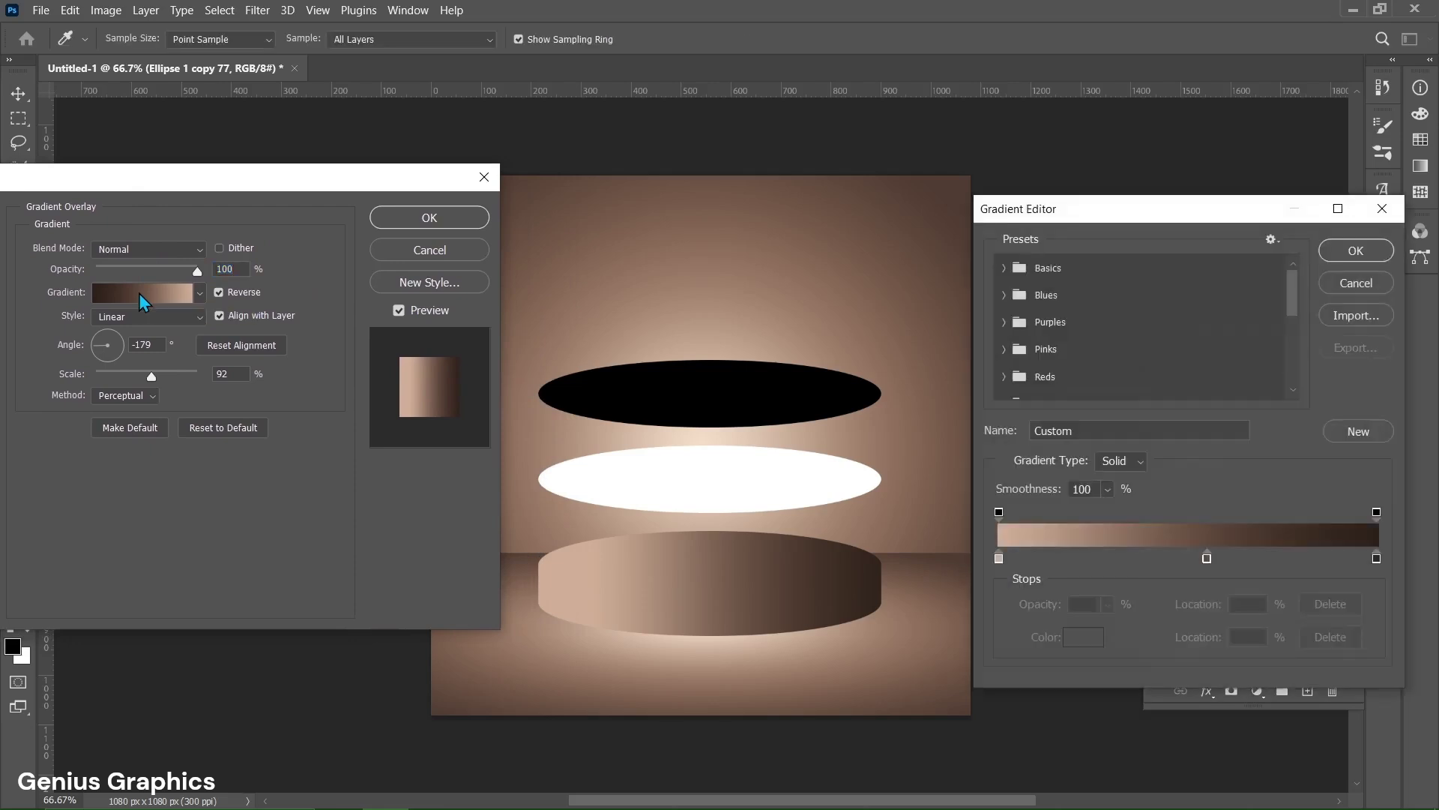
Step: Set the overlay stops to d2b097, 604a3d at 55% and 2c2018, then apply
click(998, 559)
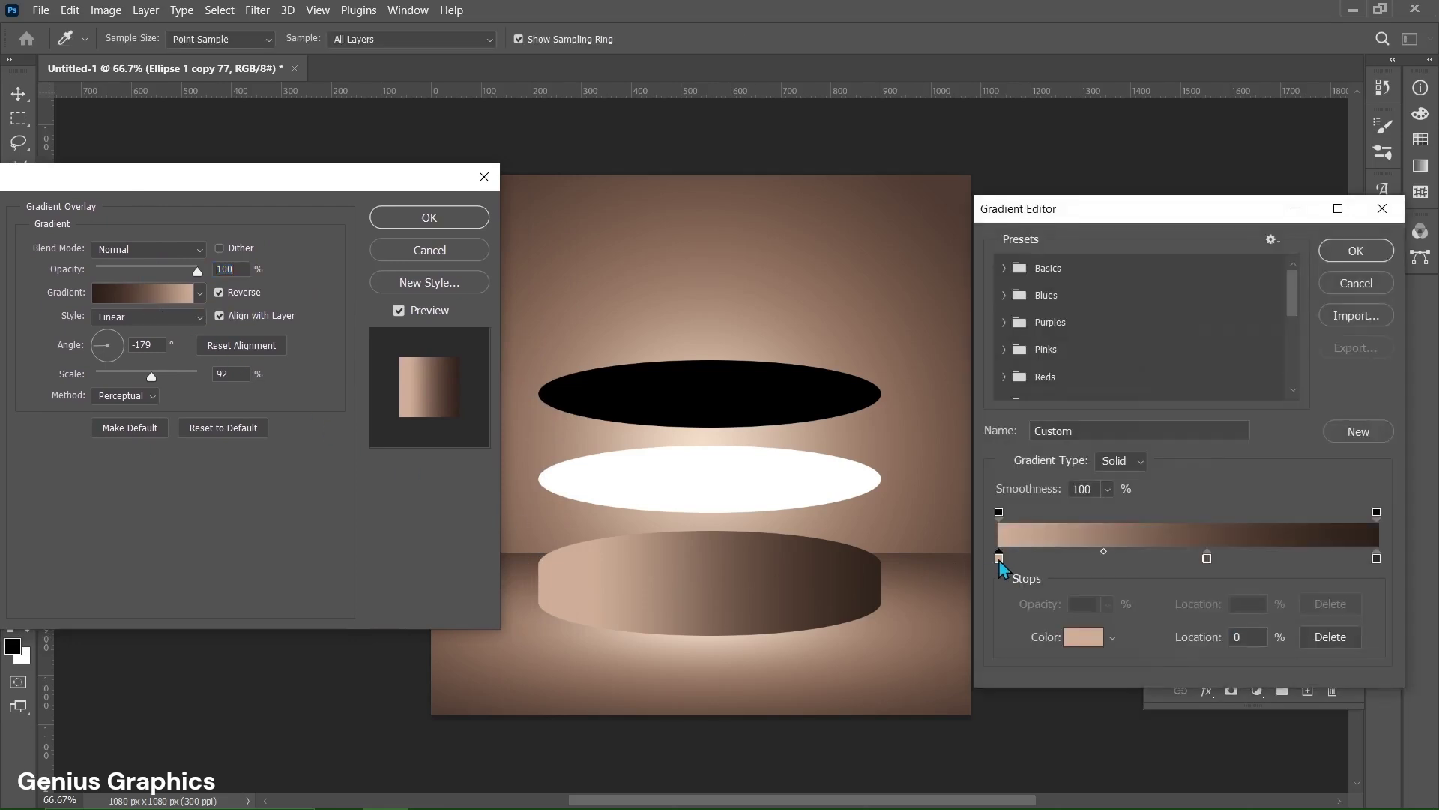
click(1082, 638)
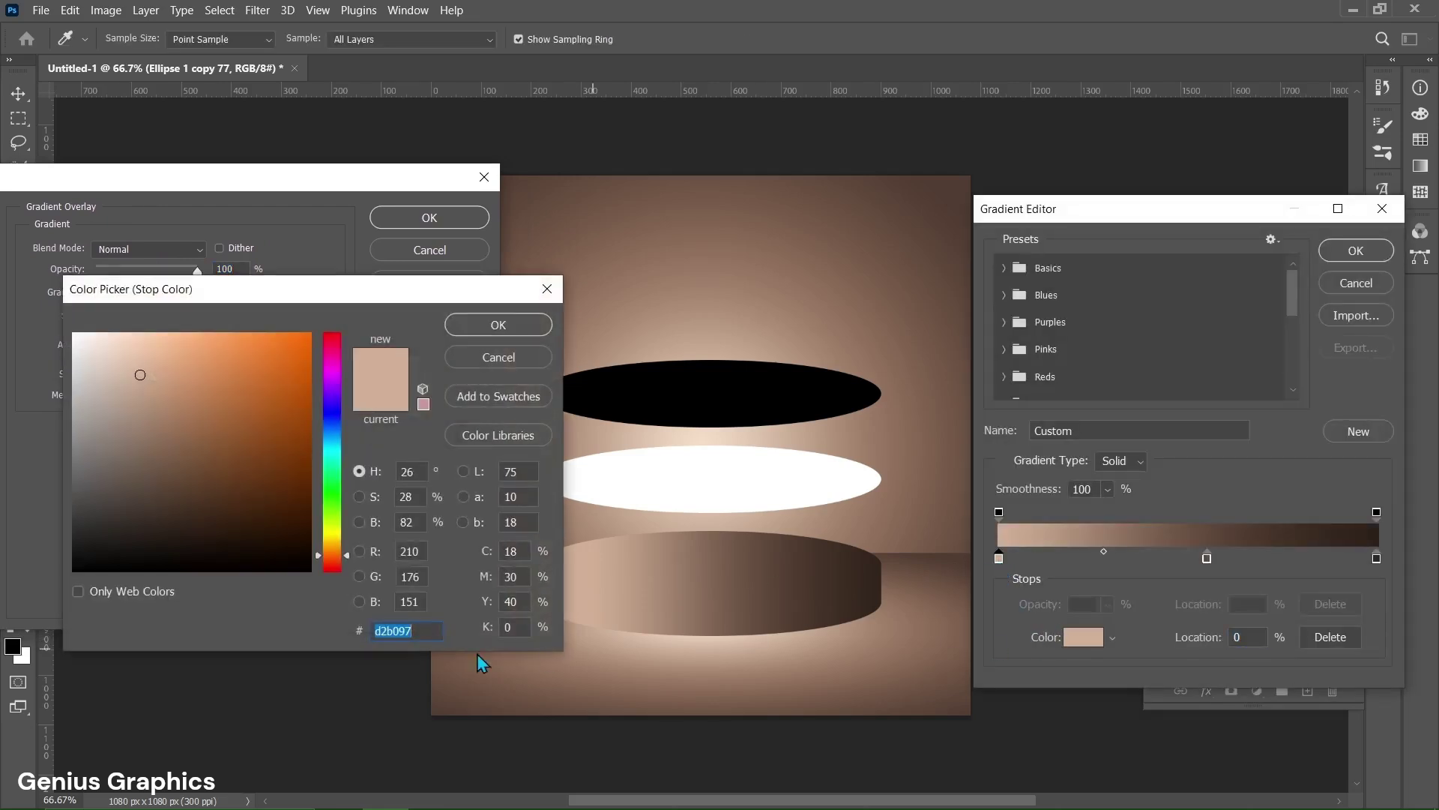
click(510, 330)
click(1207, 559)
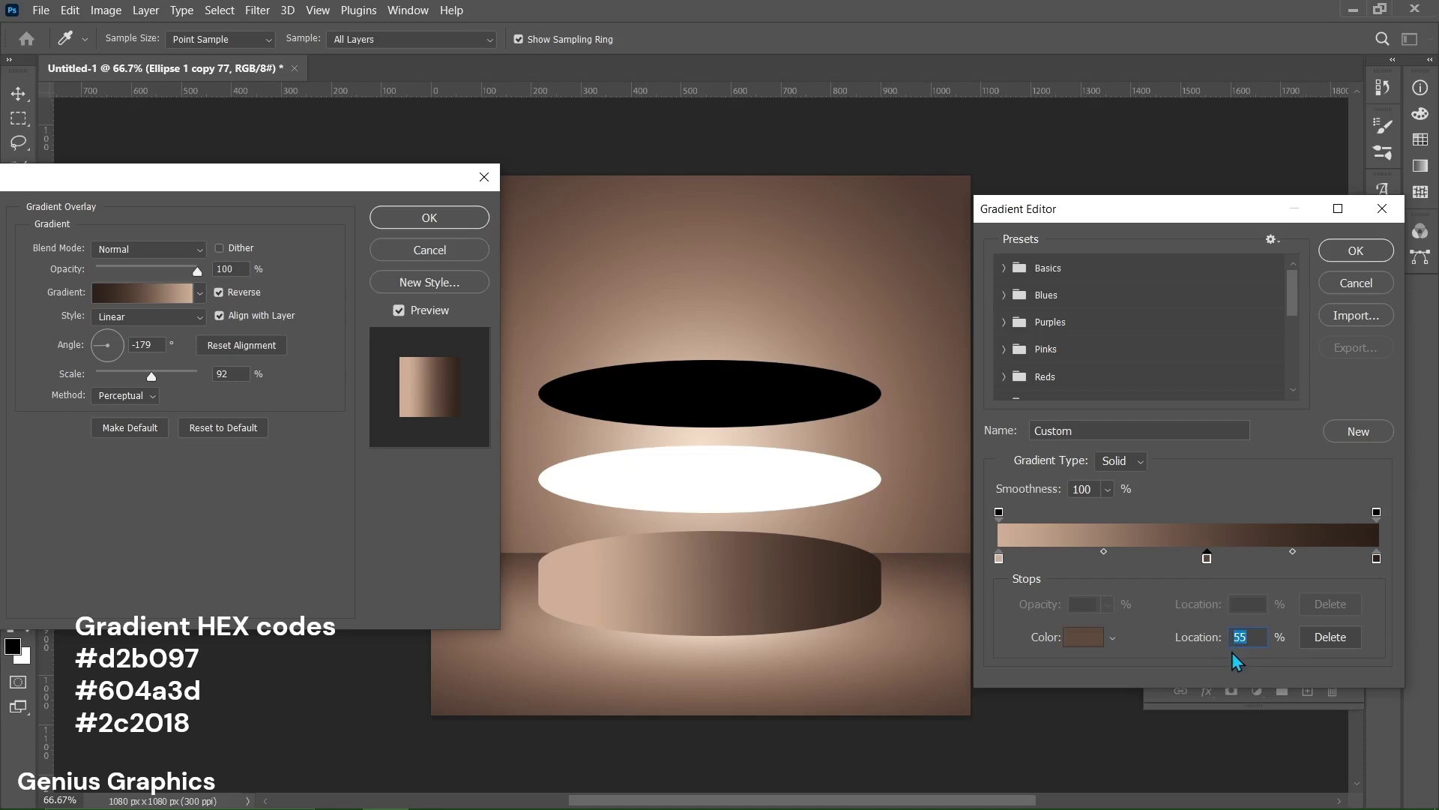
click(1091, 639)
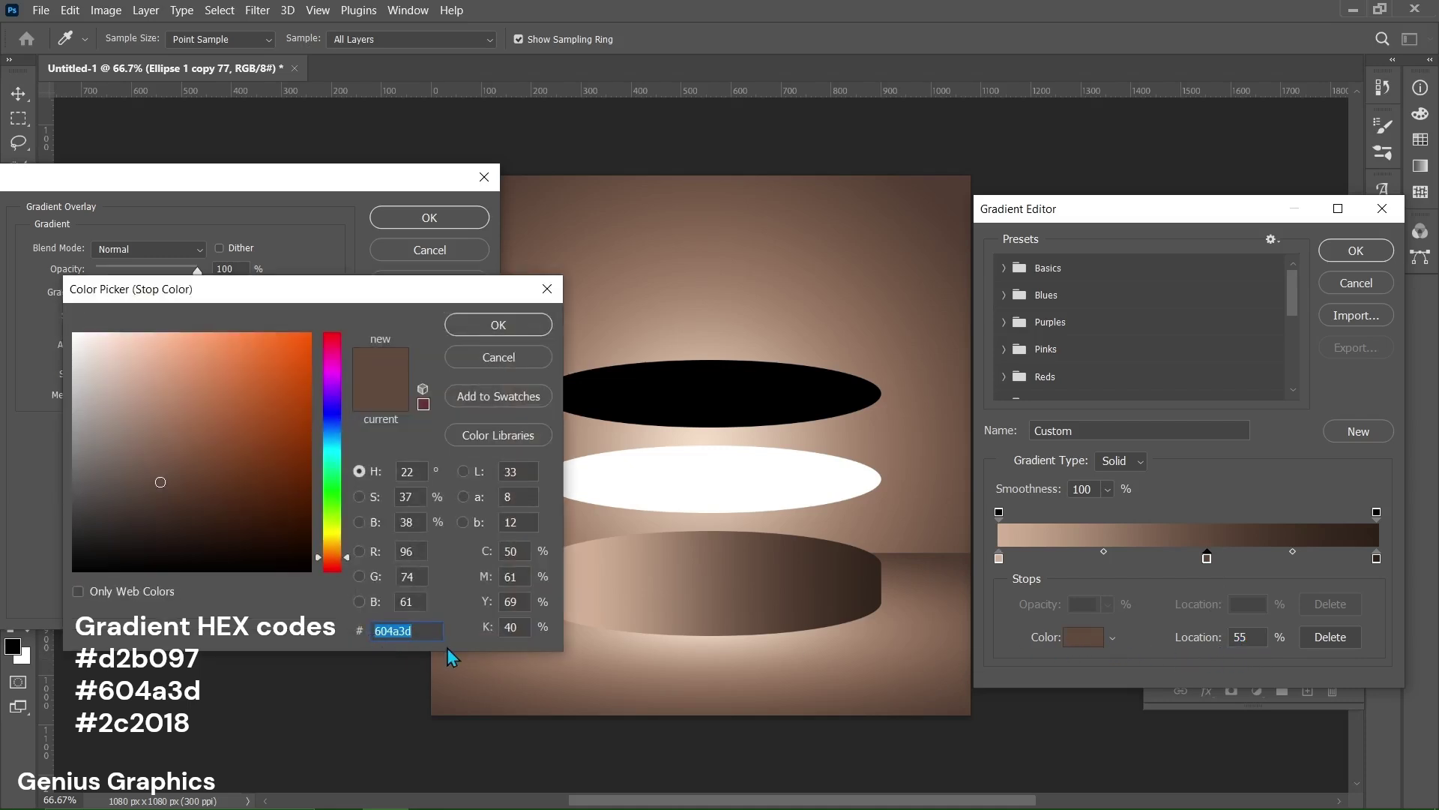
click(512, 330)
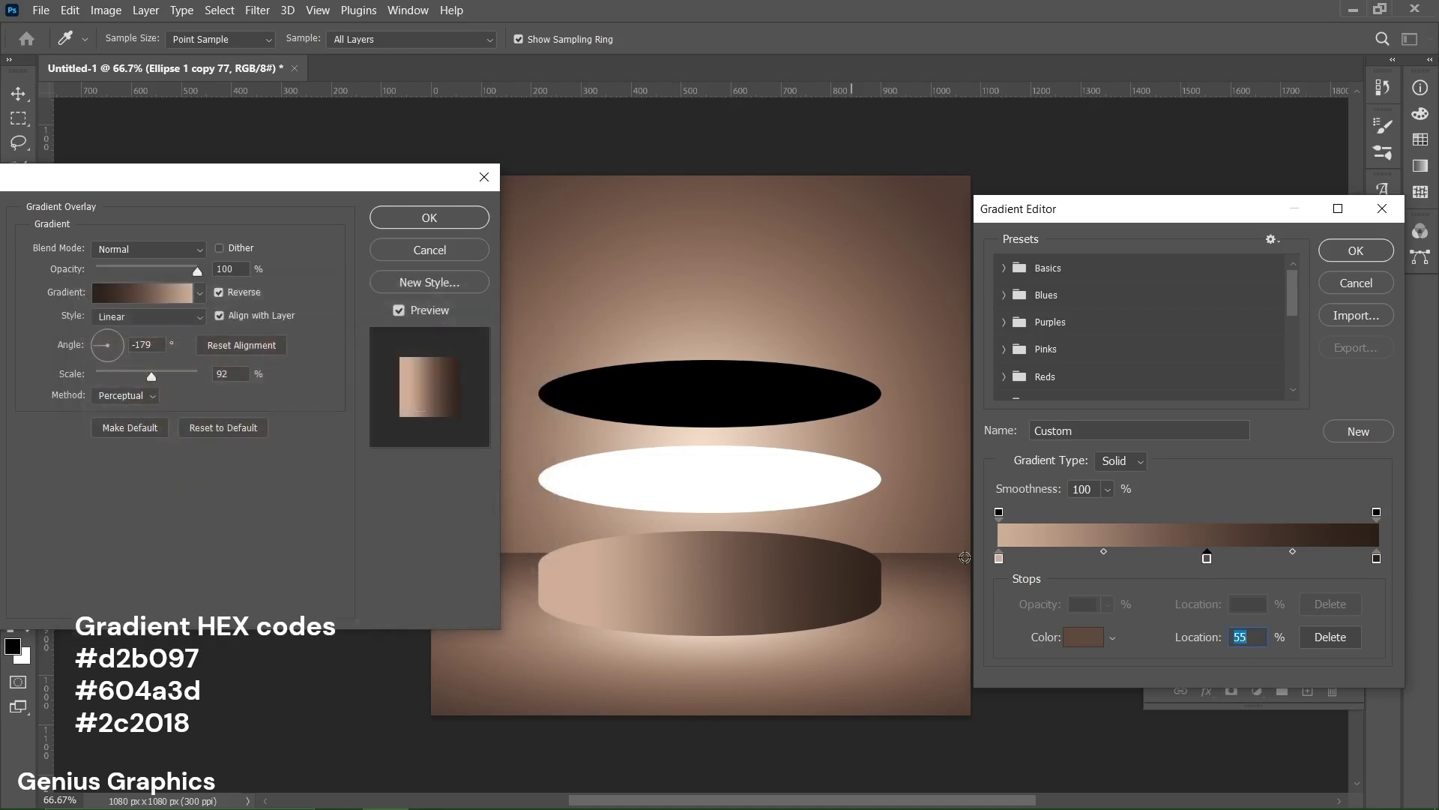
click(1376, 558)
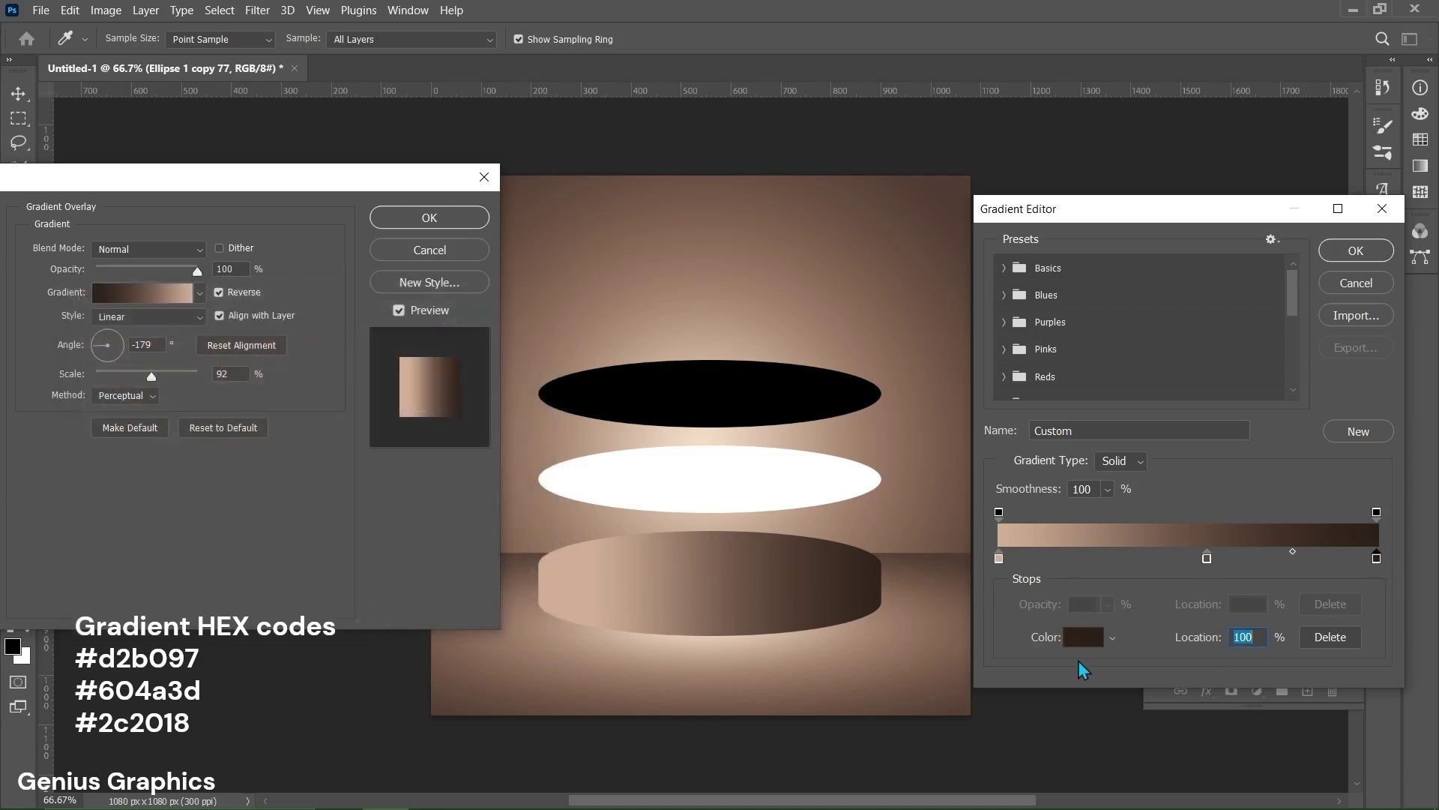
click(1083, 636)
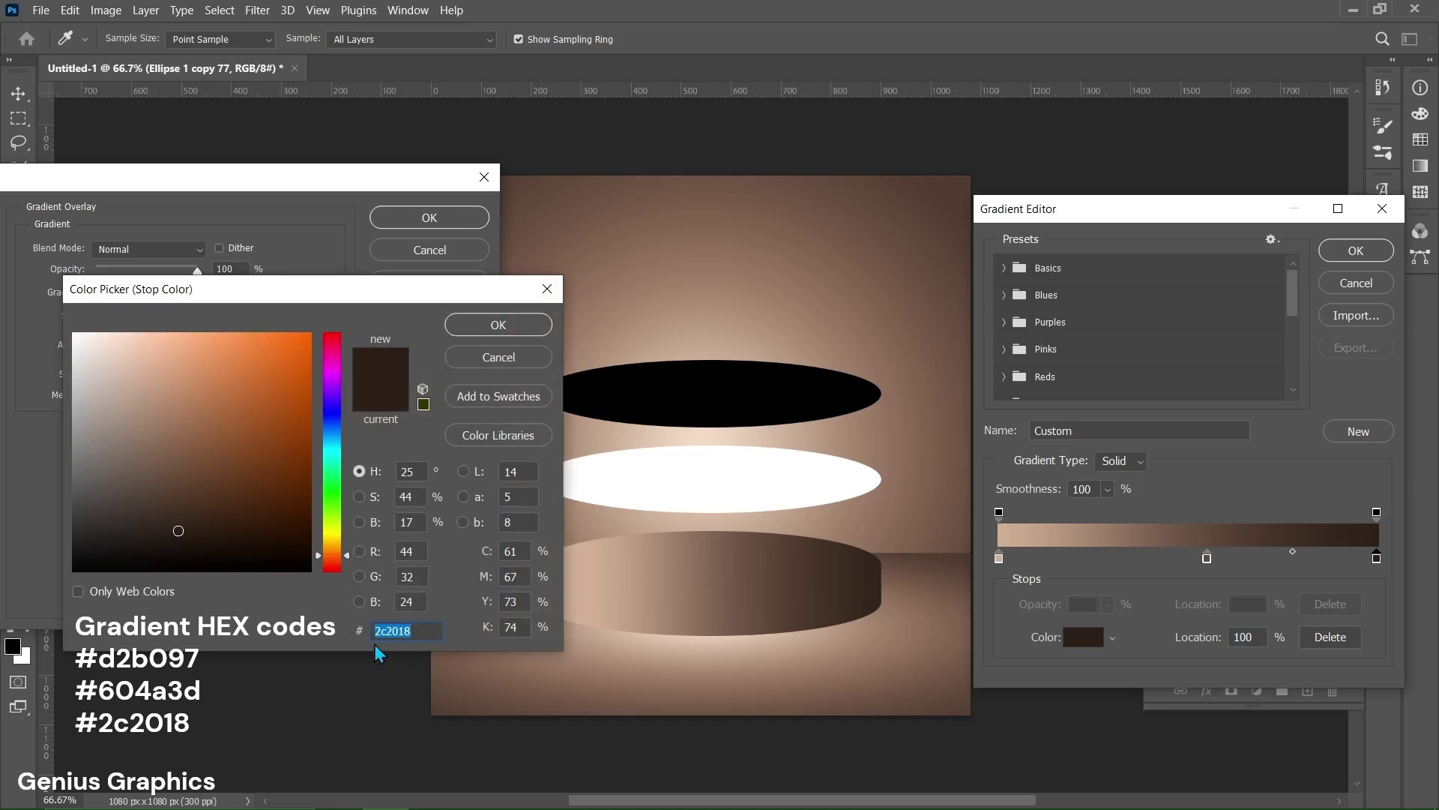
click(521, 326)
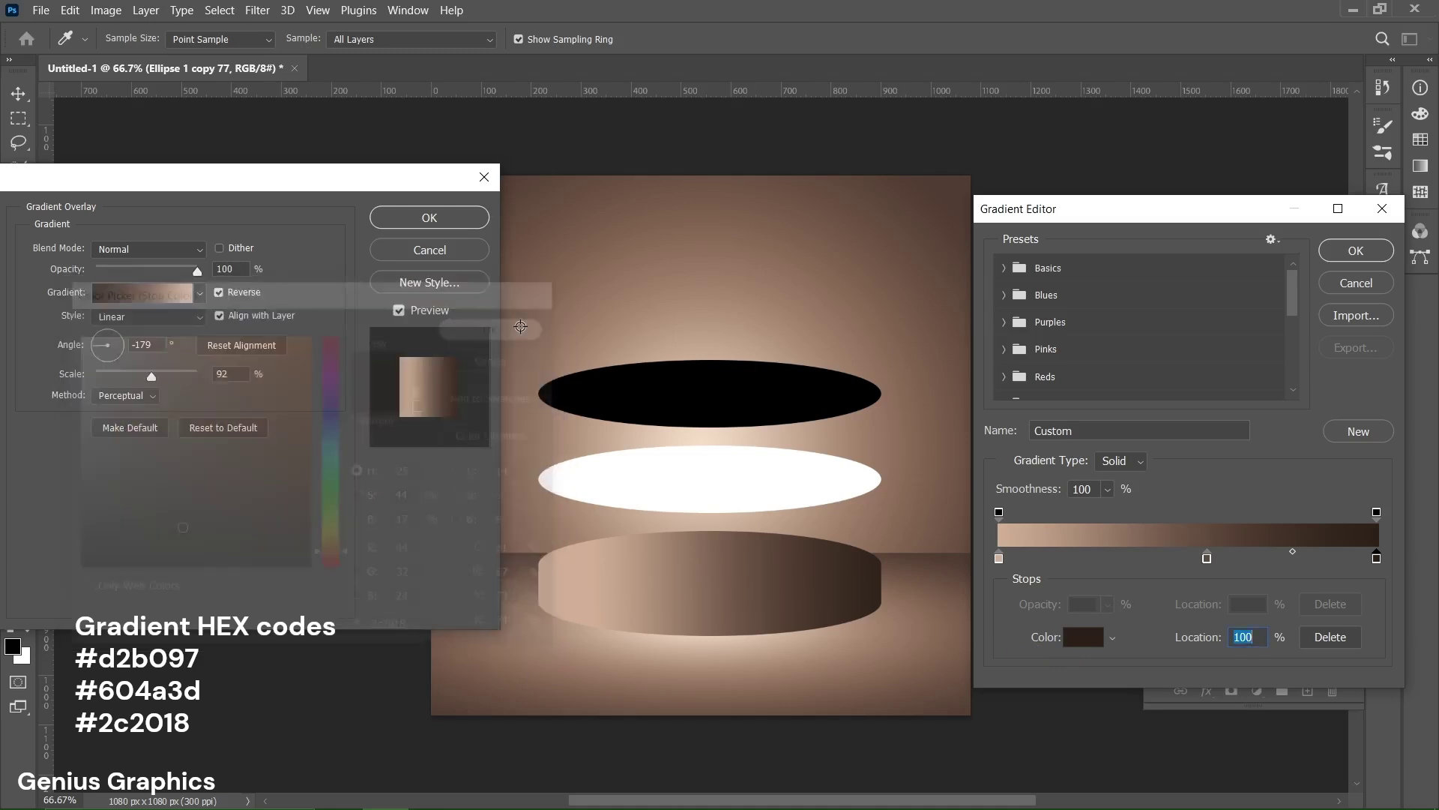
click(1356, 251)
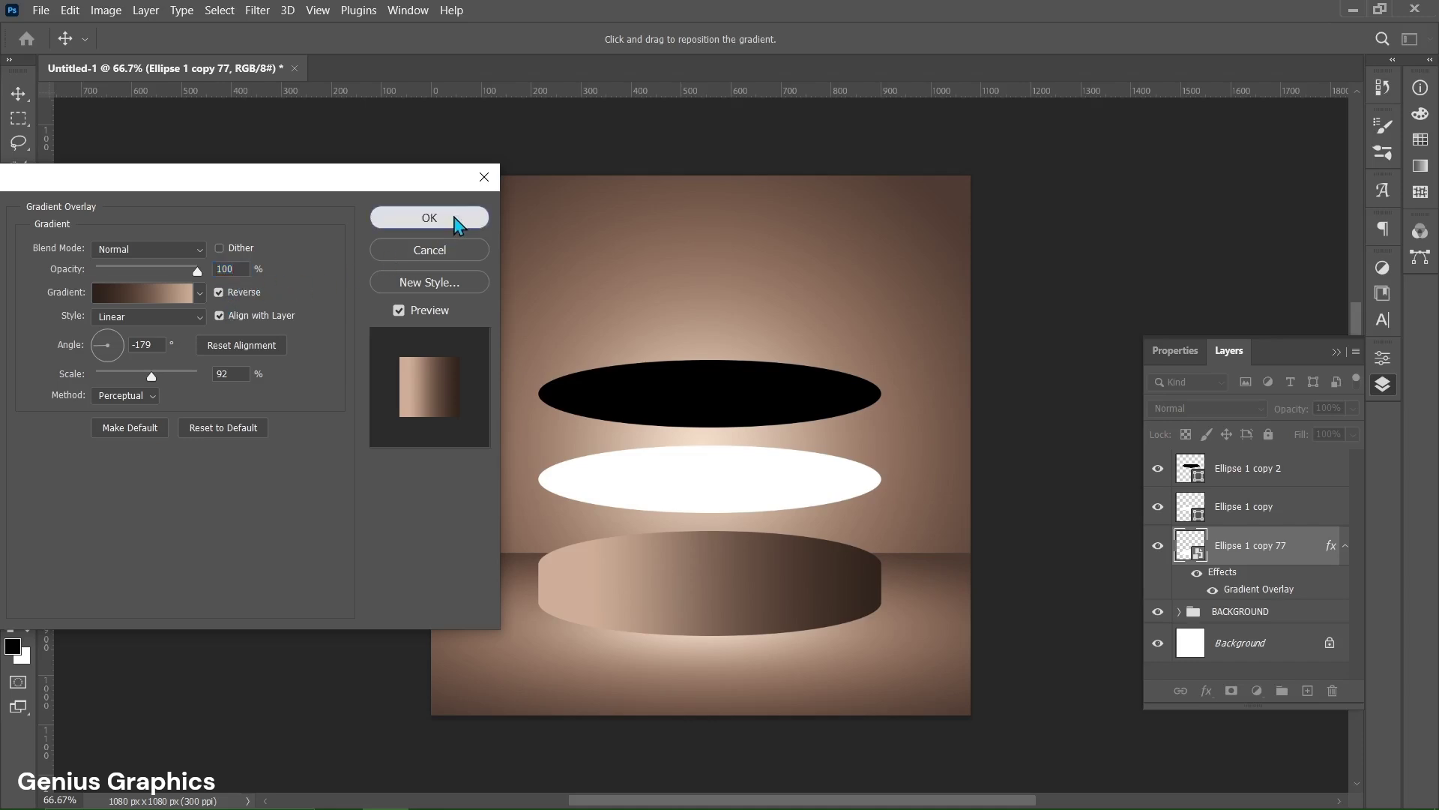
click(456, 221)
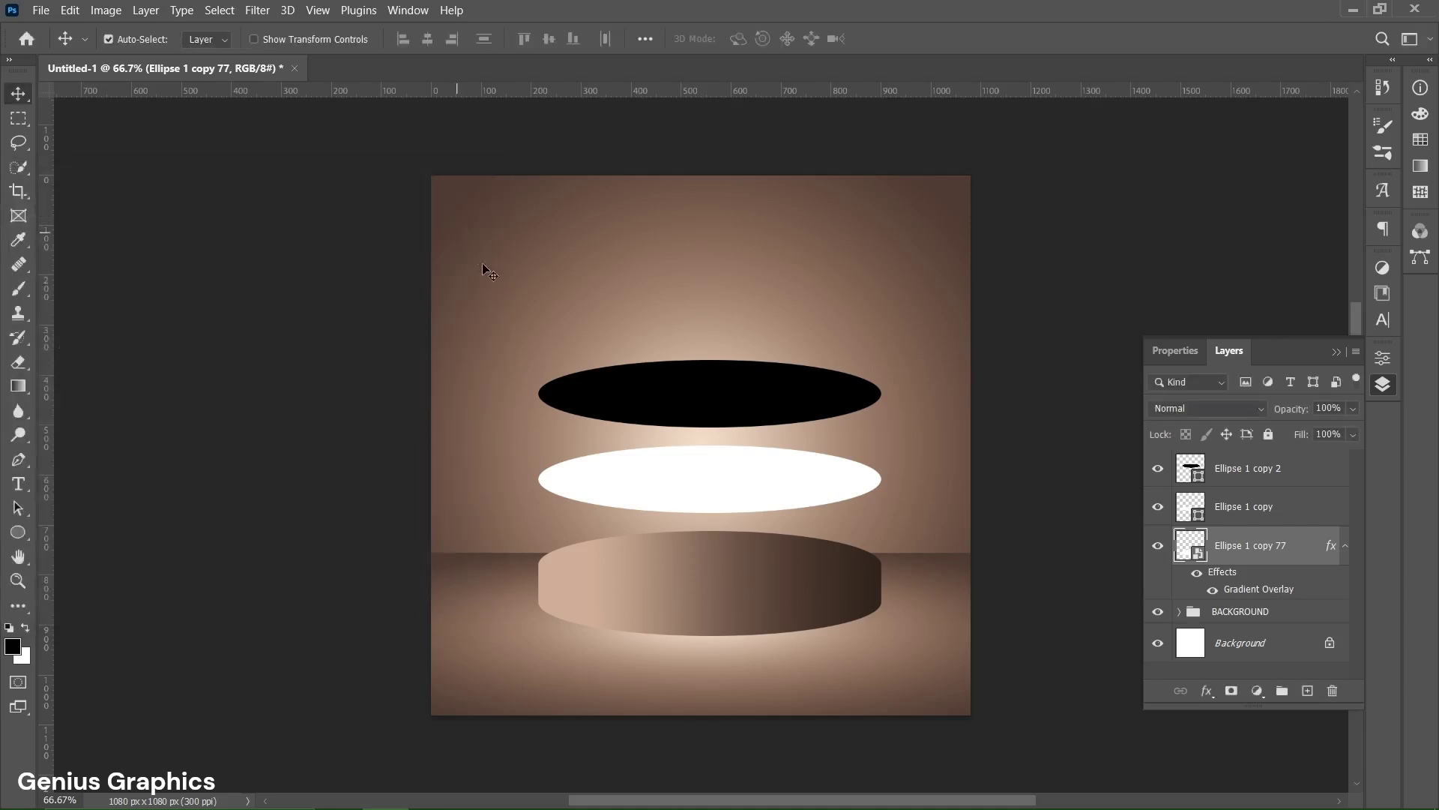
Step: Add a Gradient Overlay effect to the white Ellipse 1 copy layer
click(709, 480)
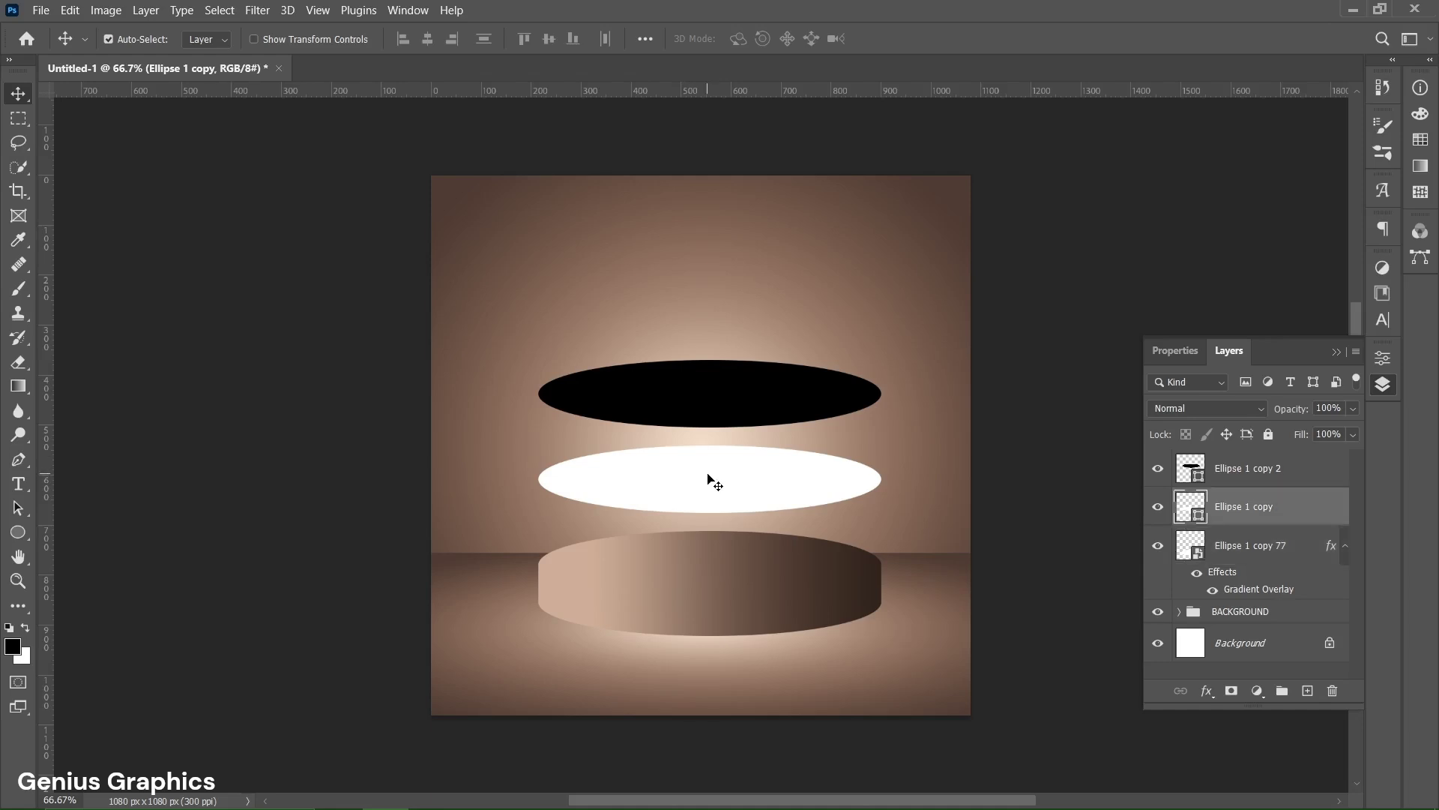
click(1206, 690)
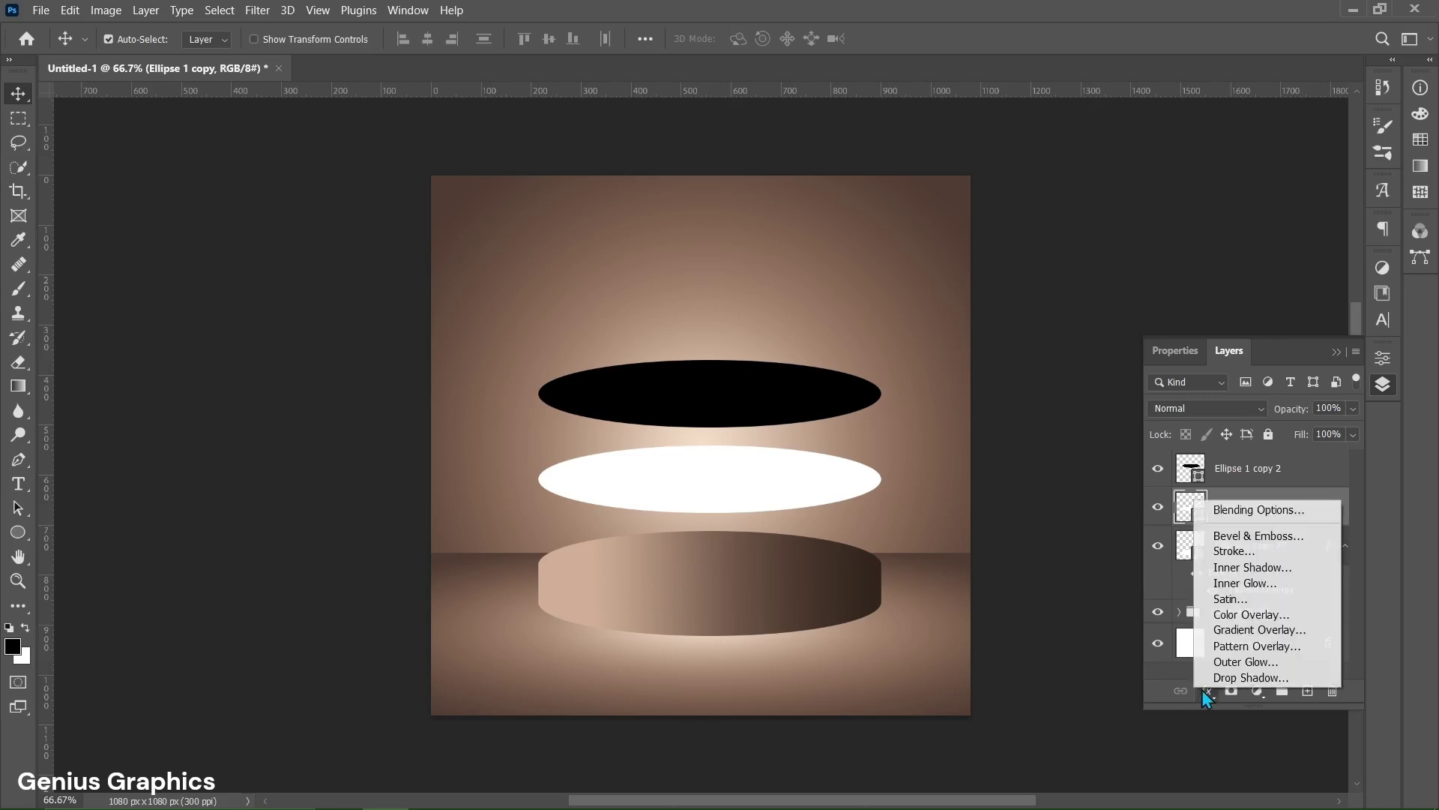
click(1211, 630)
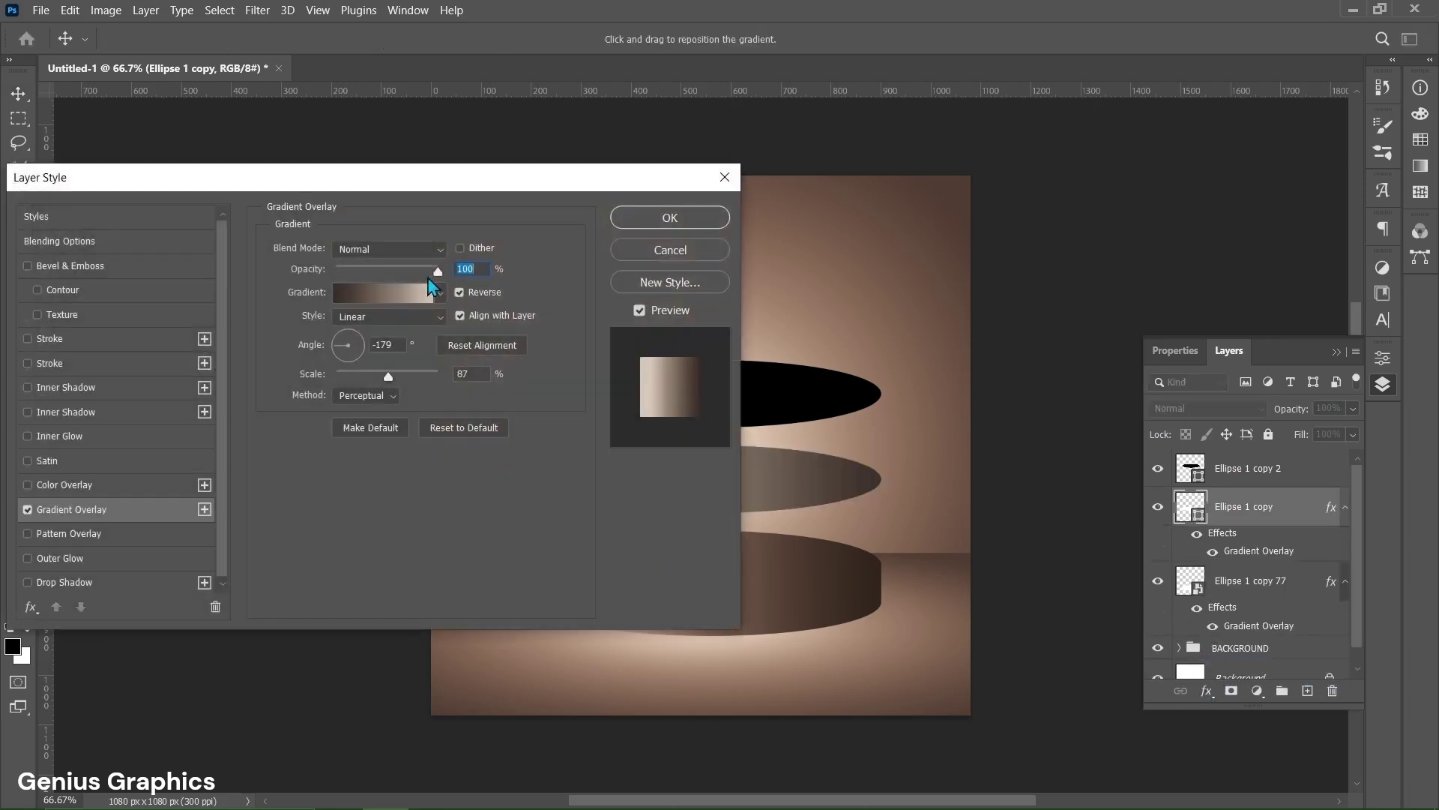
drag(375, 187, 144, 193)
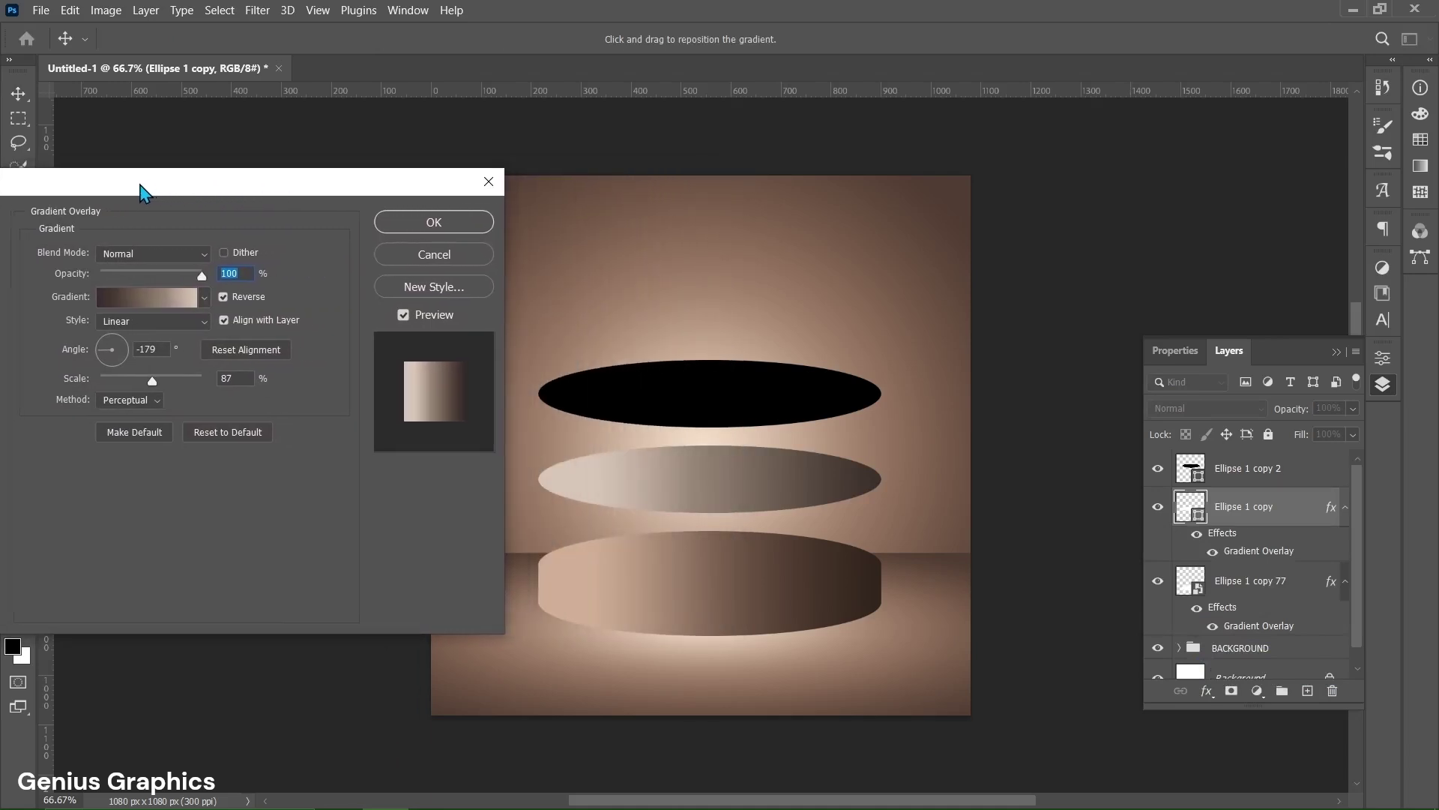
click(136, 300)
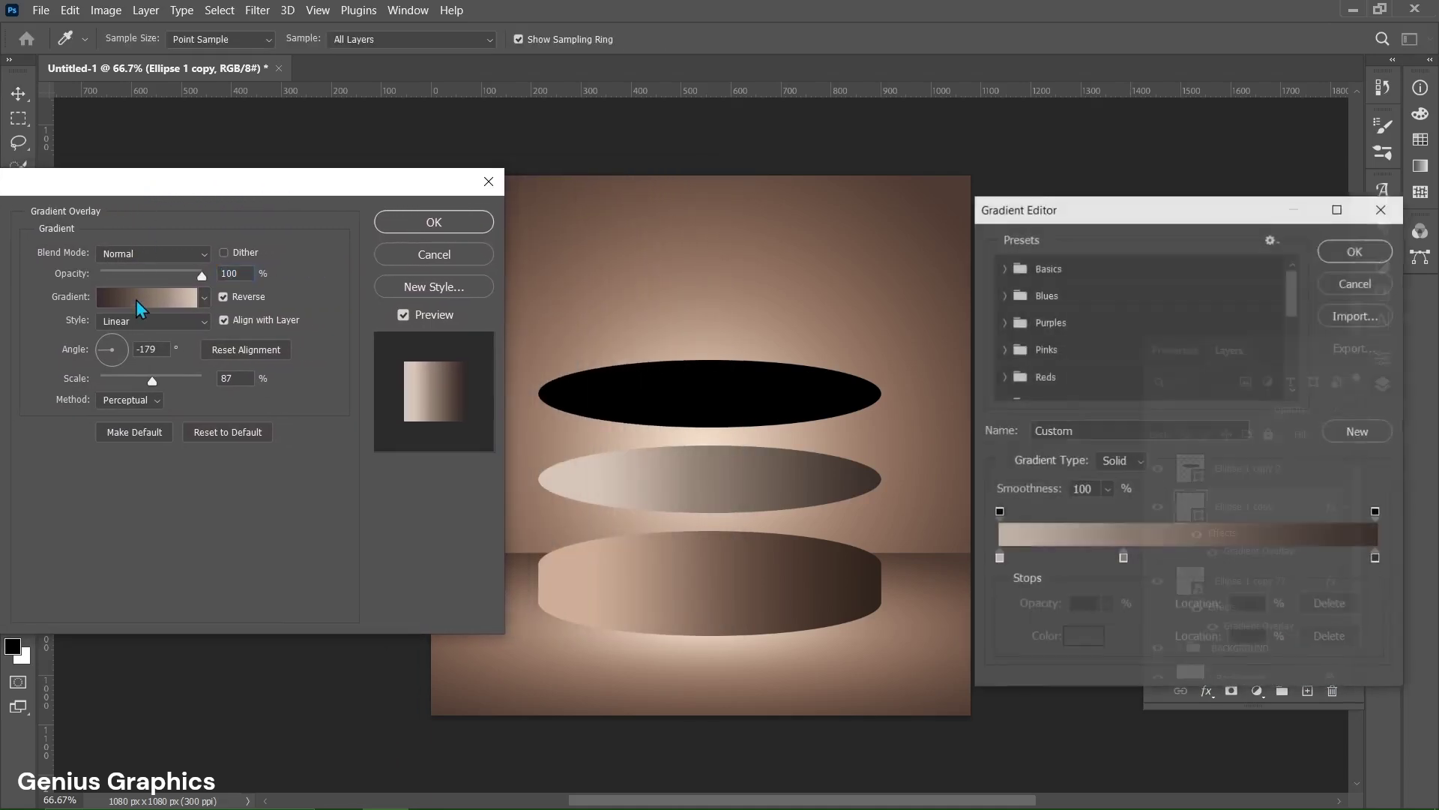
Step: Set stops d9c7b9, 998779 at 33% and 382d27, nudge the gradient right, and apply
click(999, 558)
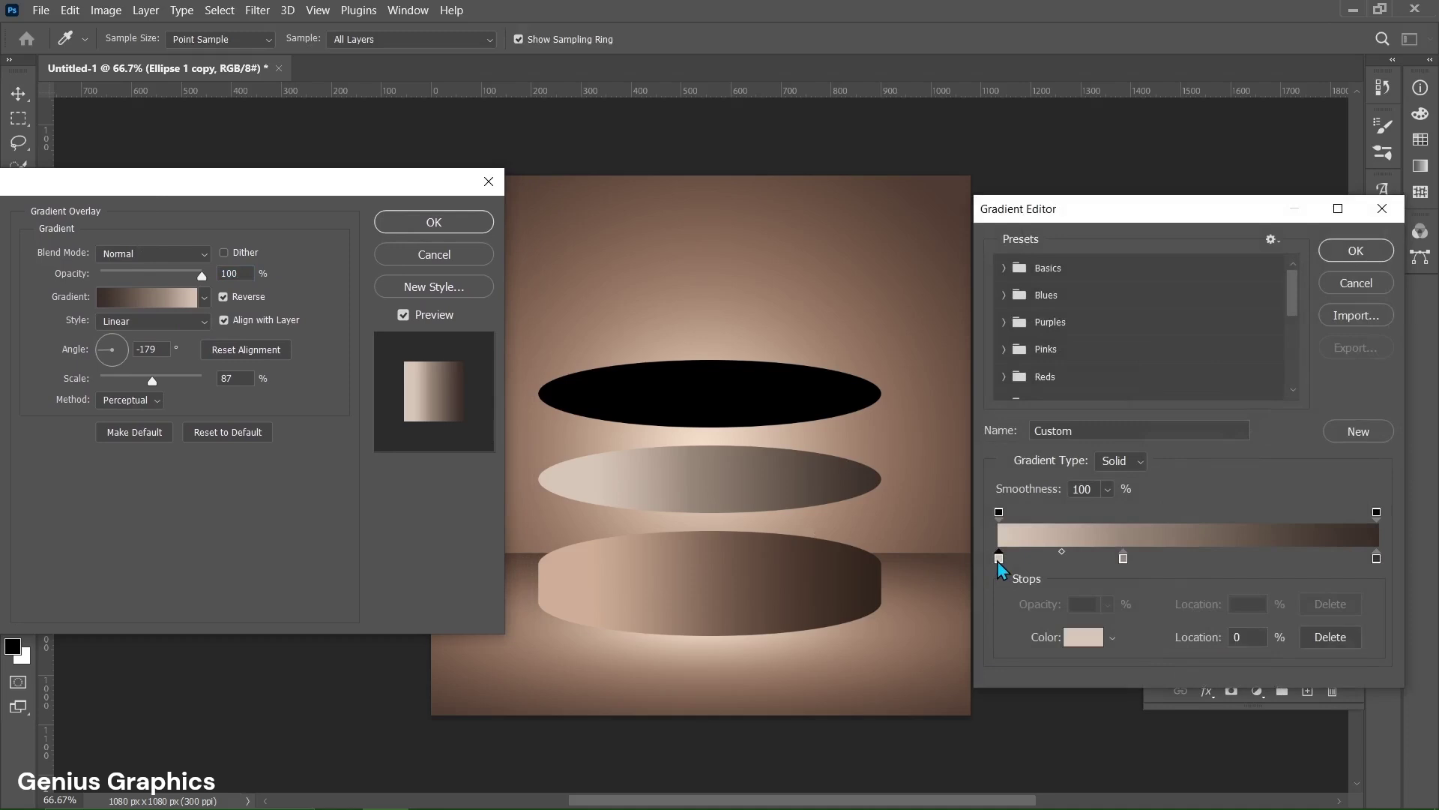
click(1083, 637)
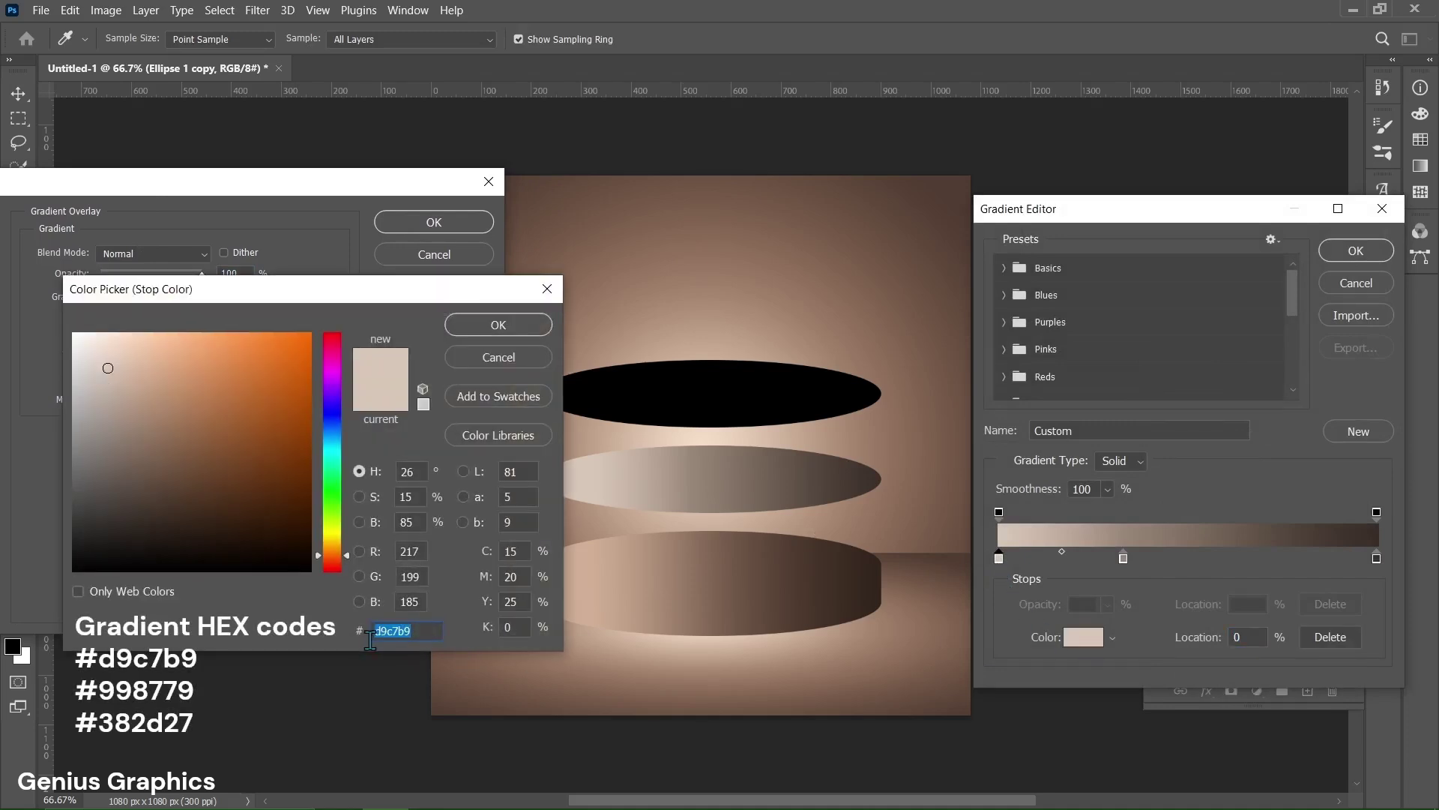
click(499, 325)
click(1123, 558)
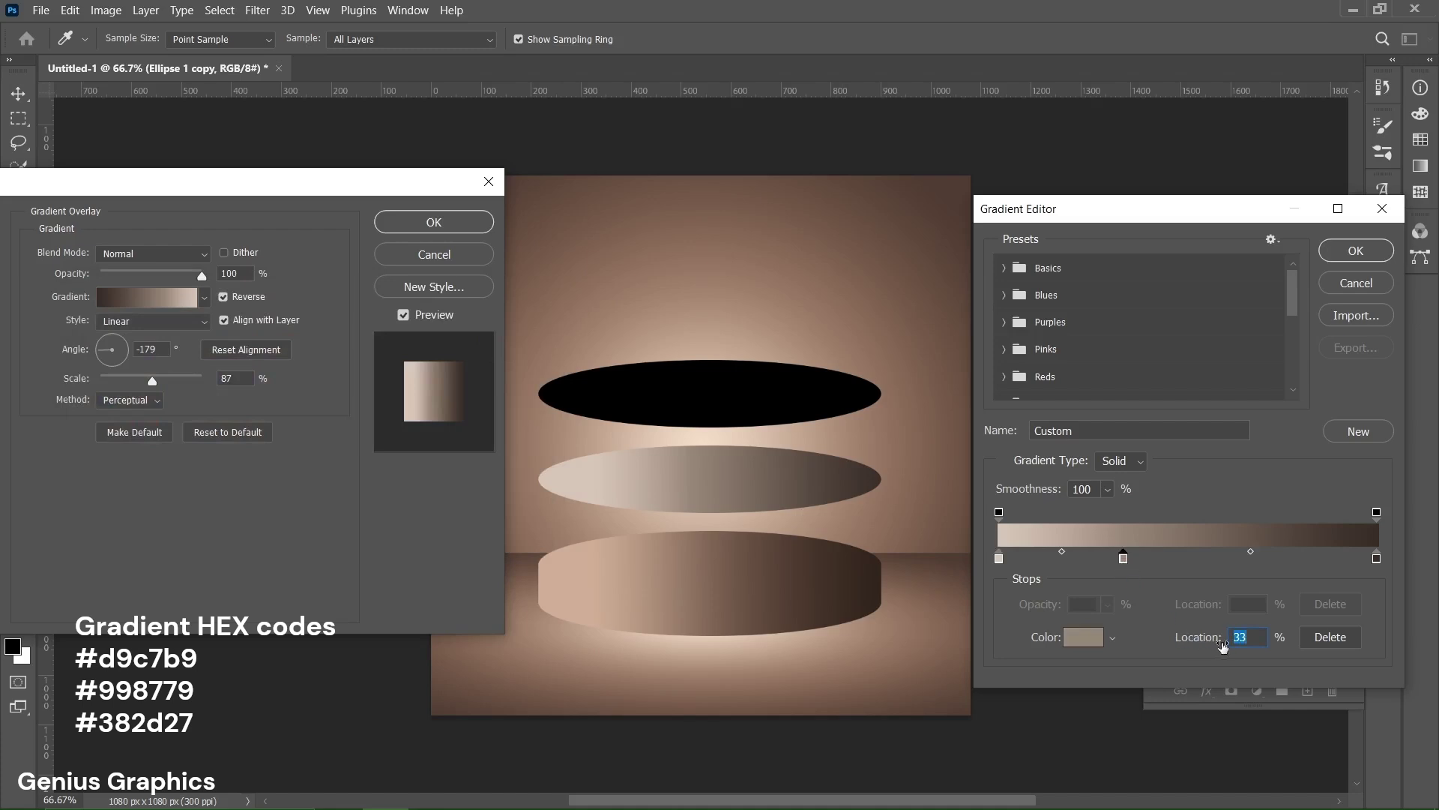
click(1093, 639)
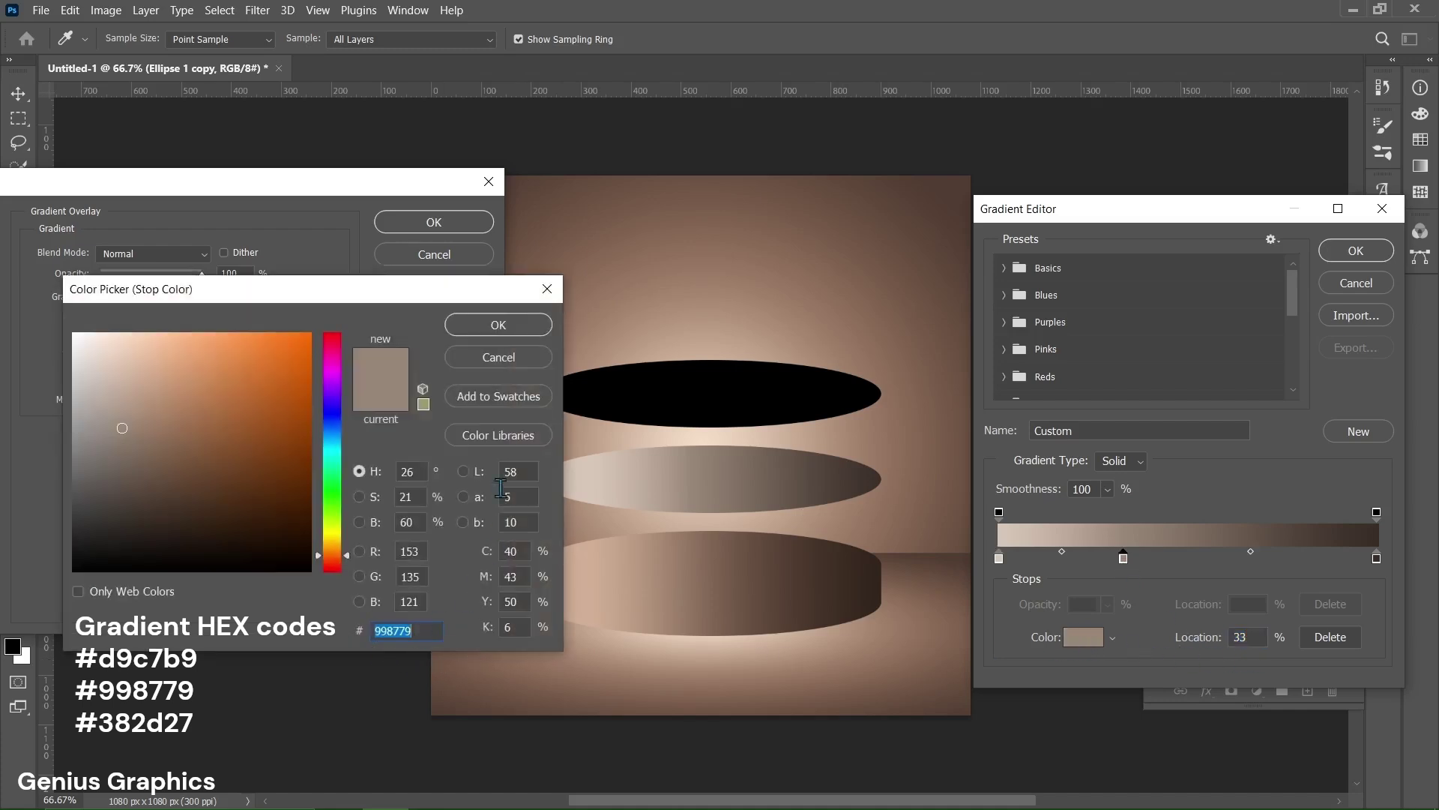
click(497, 328)
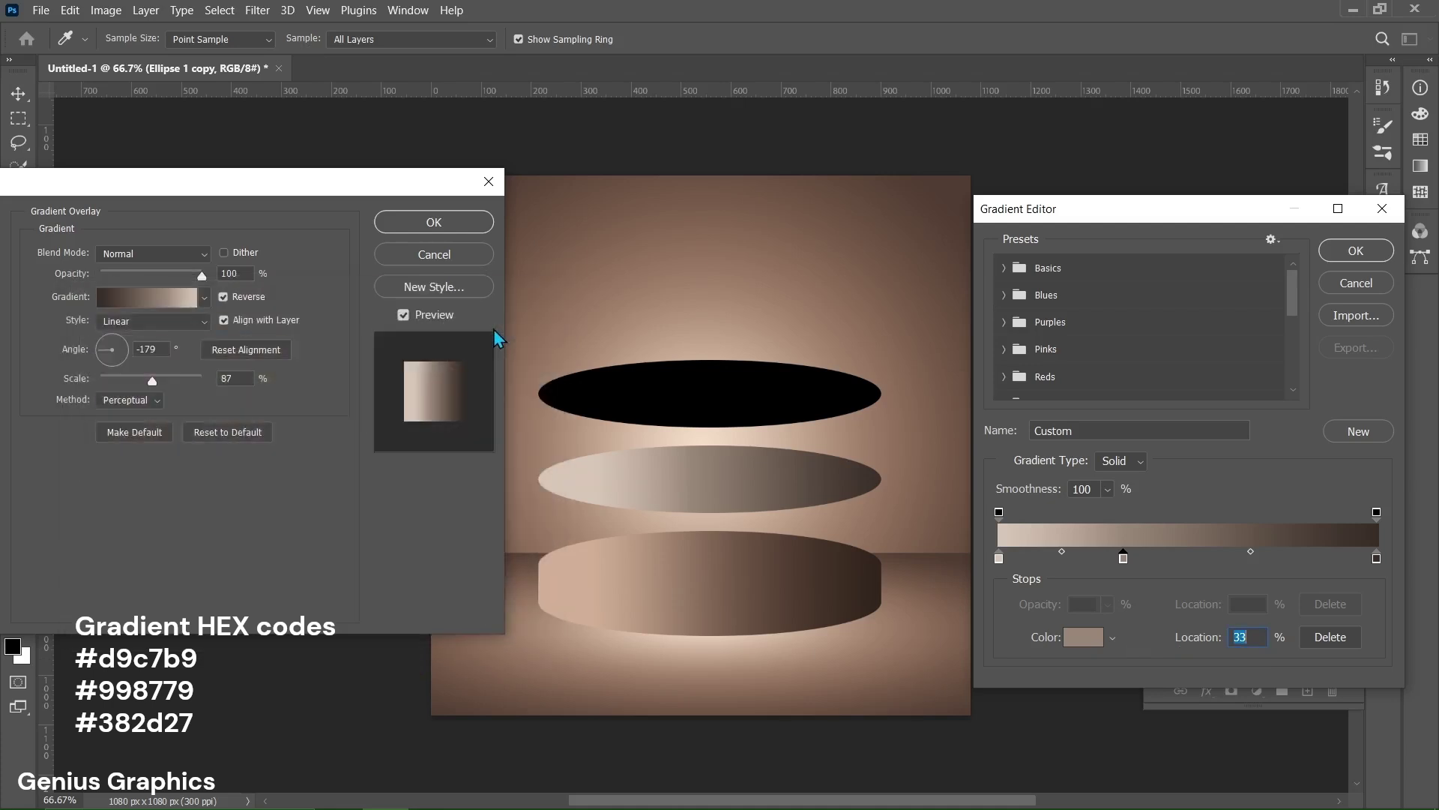
click(1377, 559)
click(1093, 638)
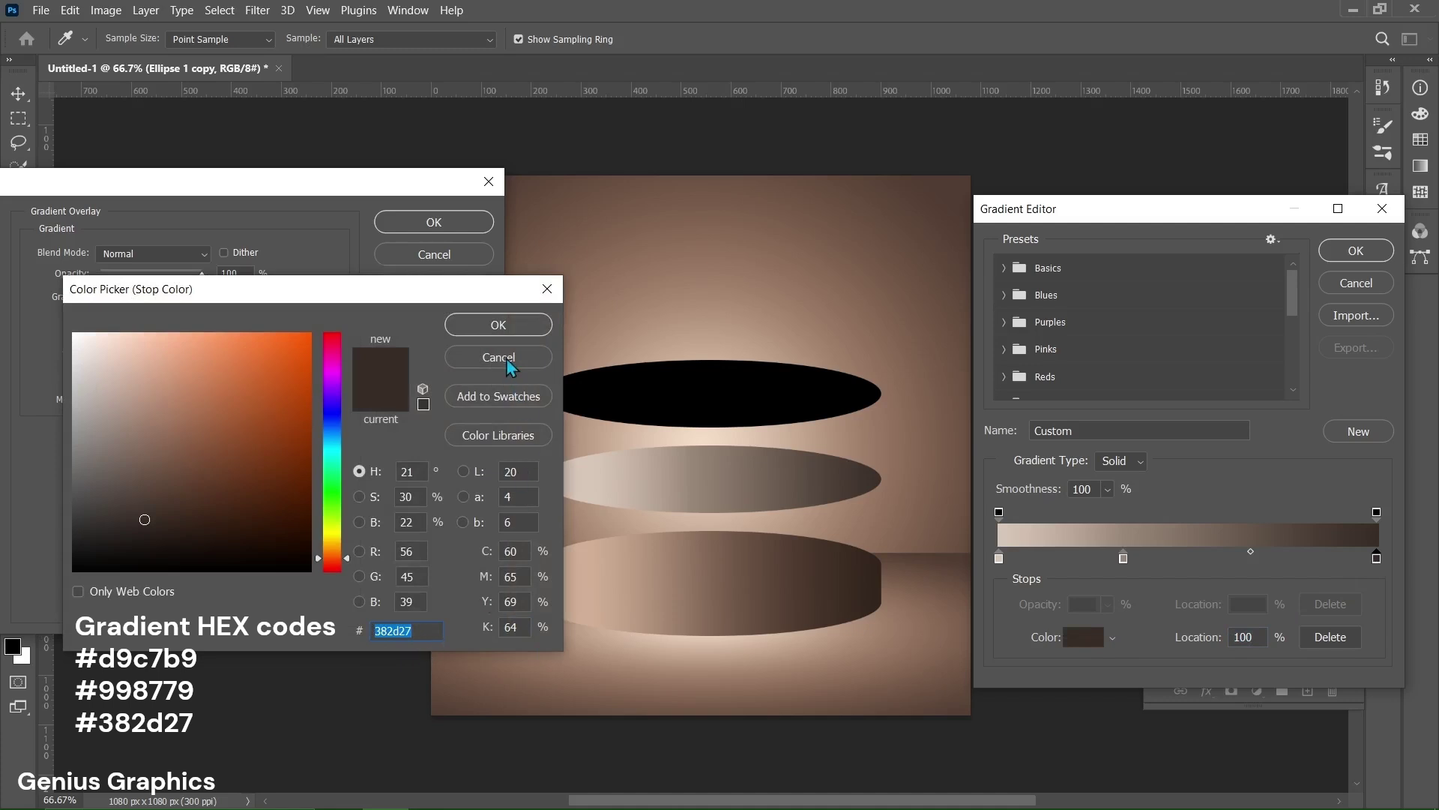
click(501, 328)
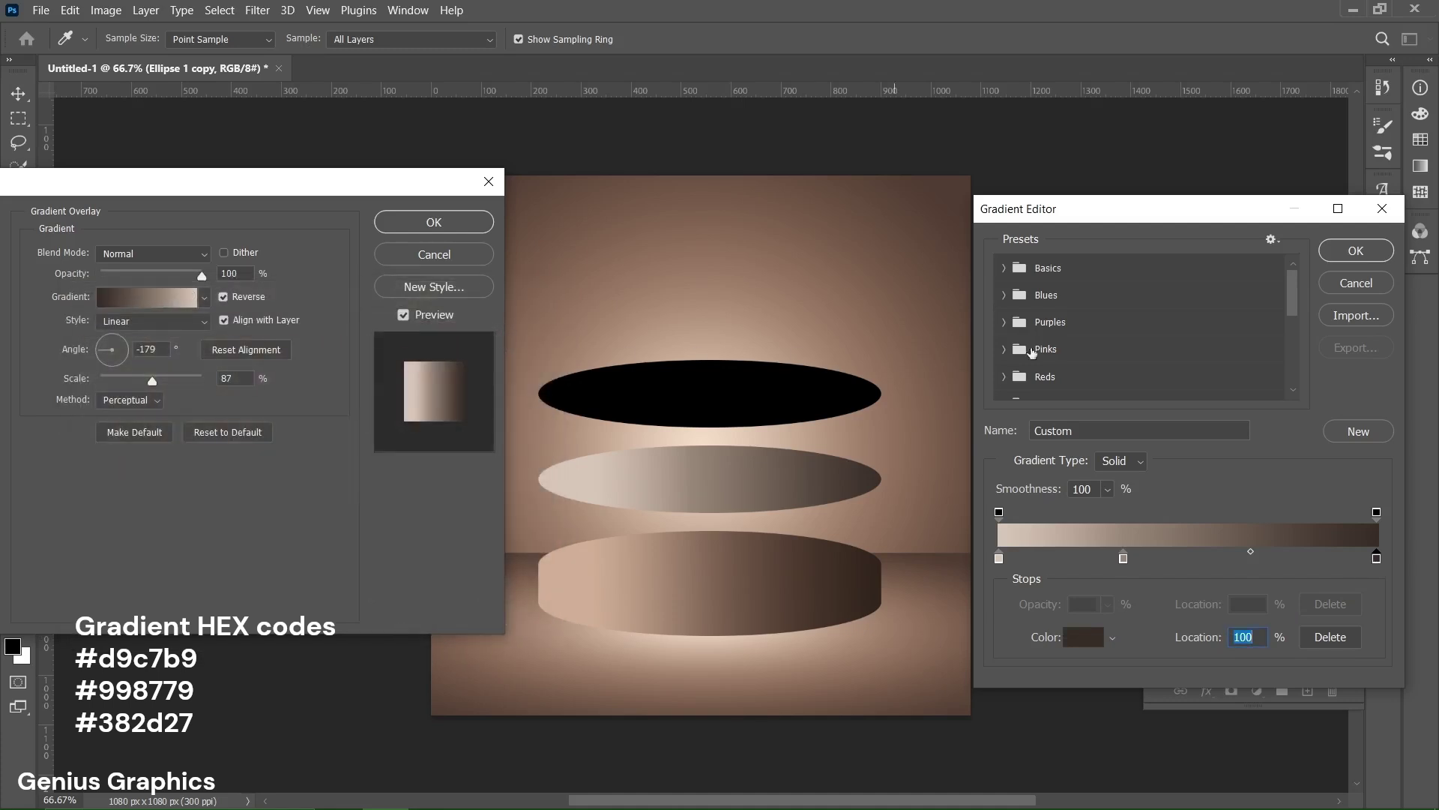
click(1356, 251)
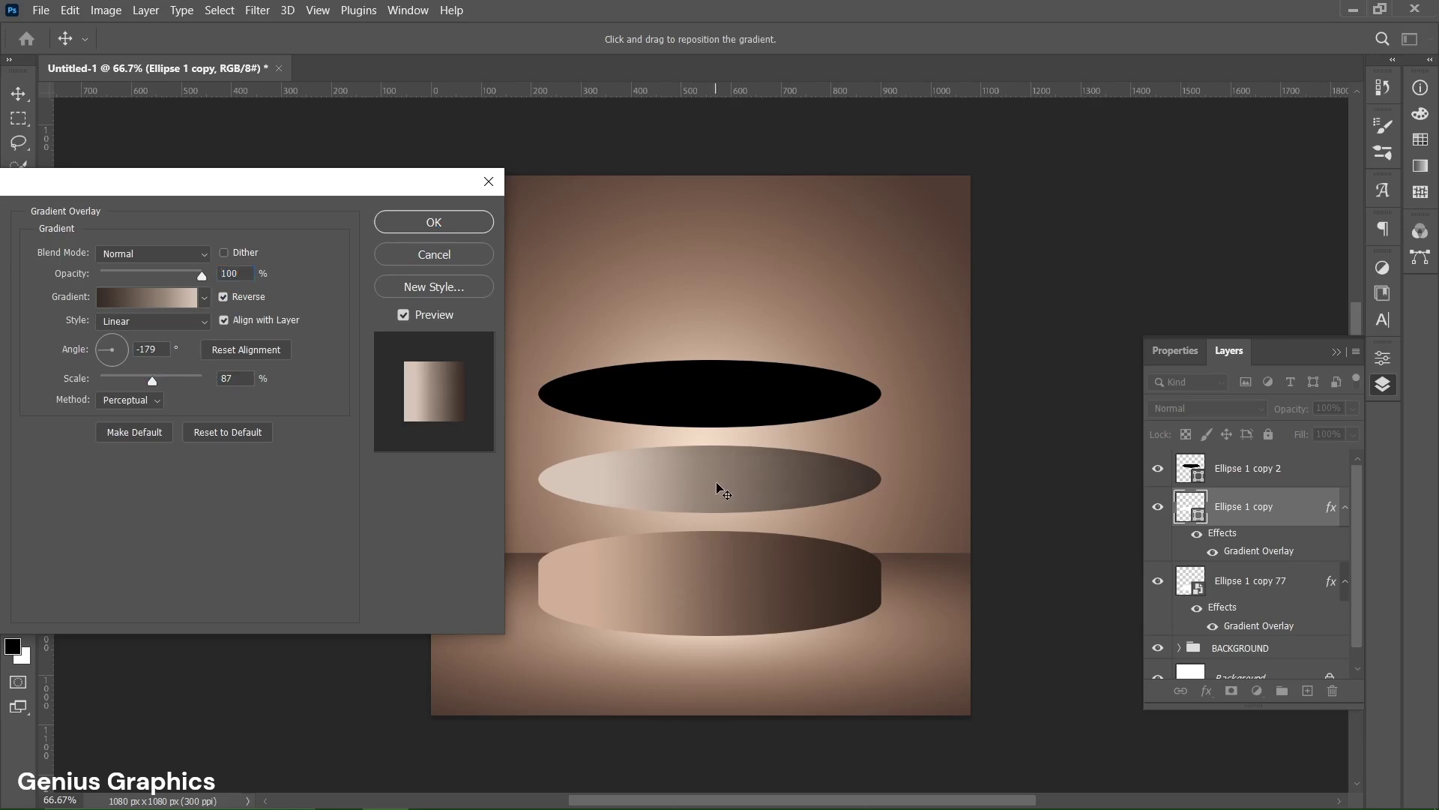
drag(717, 488, 728, 491)
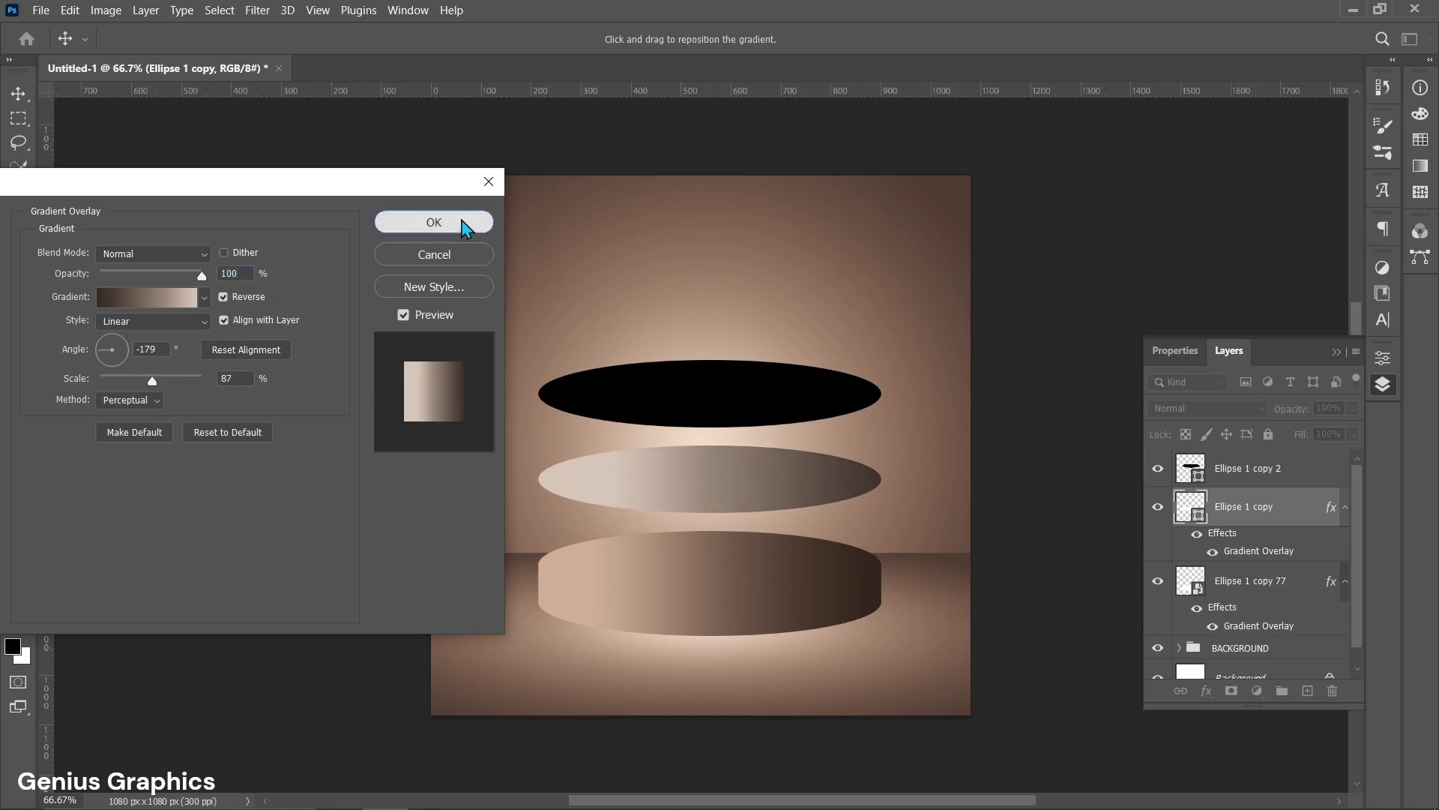
click(469, 223)
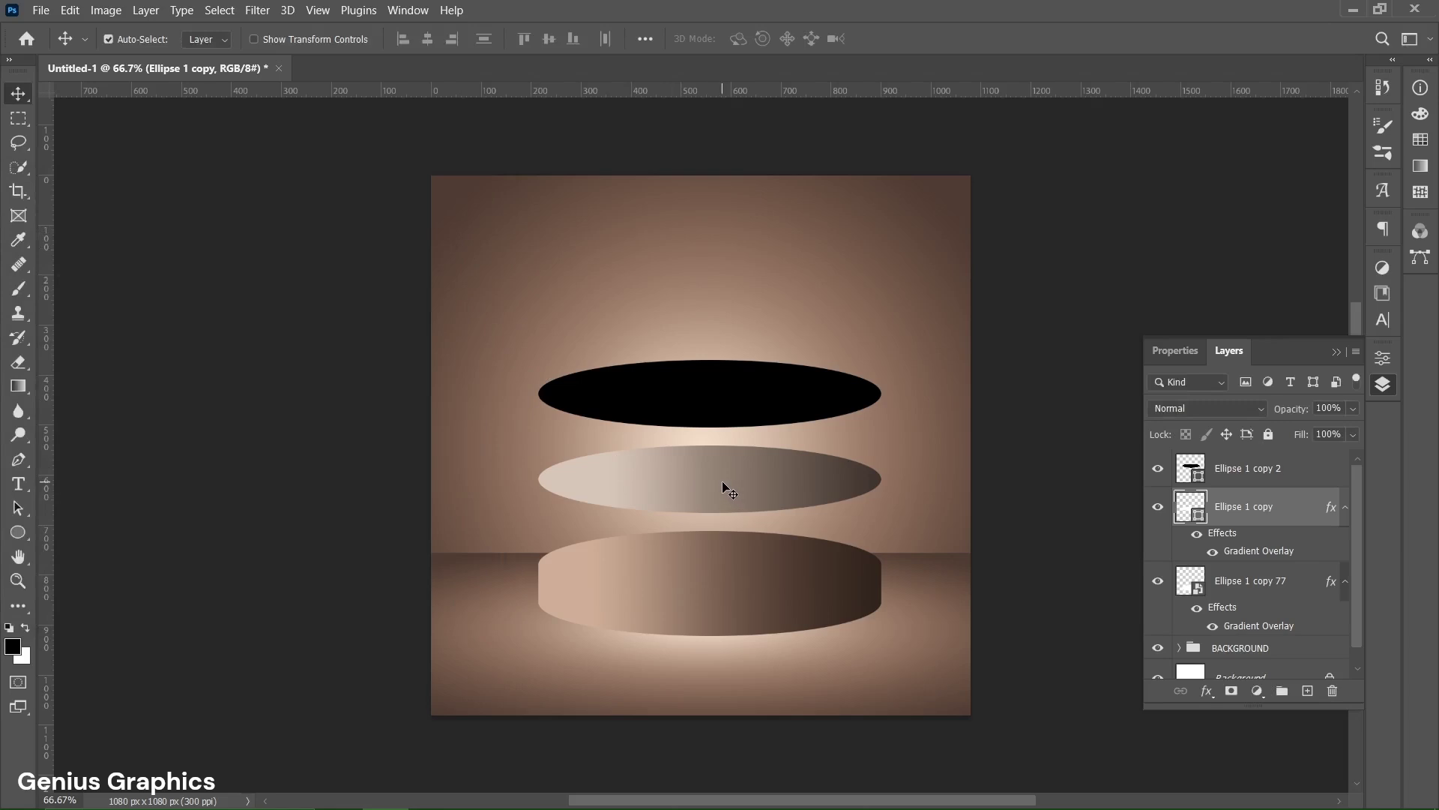
Step: Drag the shaded ellipse straight down onto the top of the podium cylinder
drag(723, 482, 723, 575)
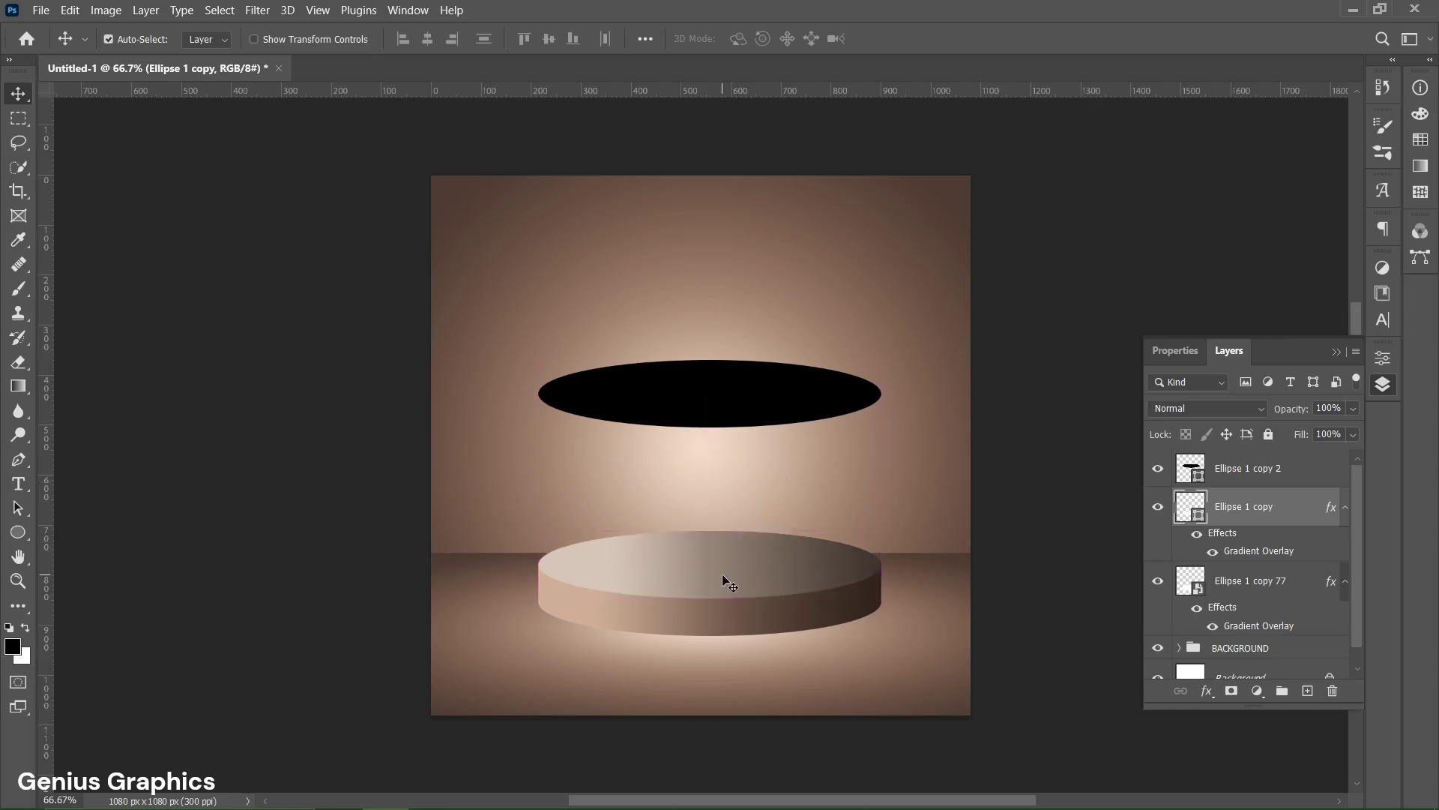
Step: Give Ellipse 1 copy 2 95% opacity and 68% fill, move it down, and stack it below Ellipse 1 copy 77
click(694, 389)
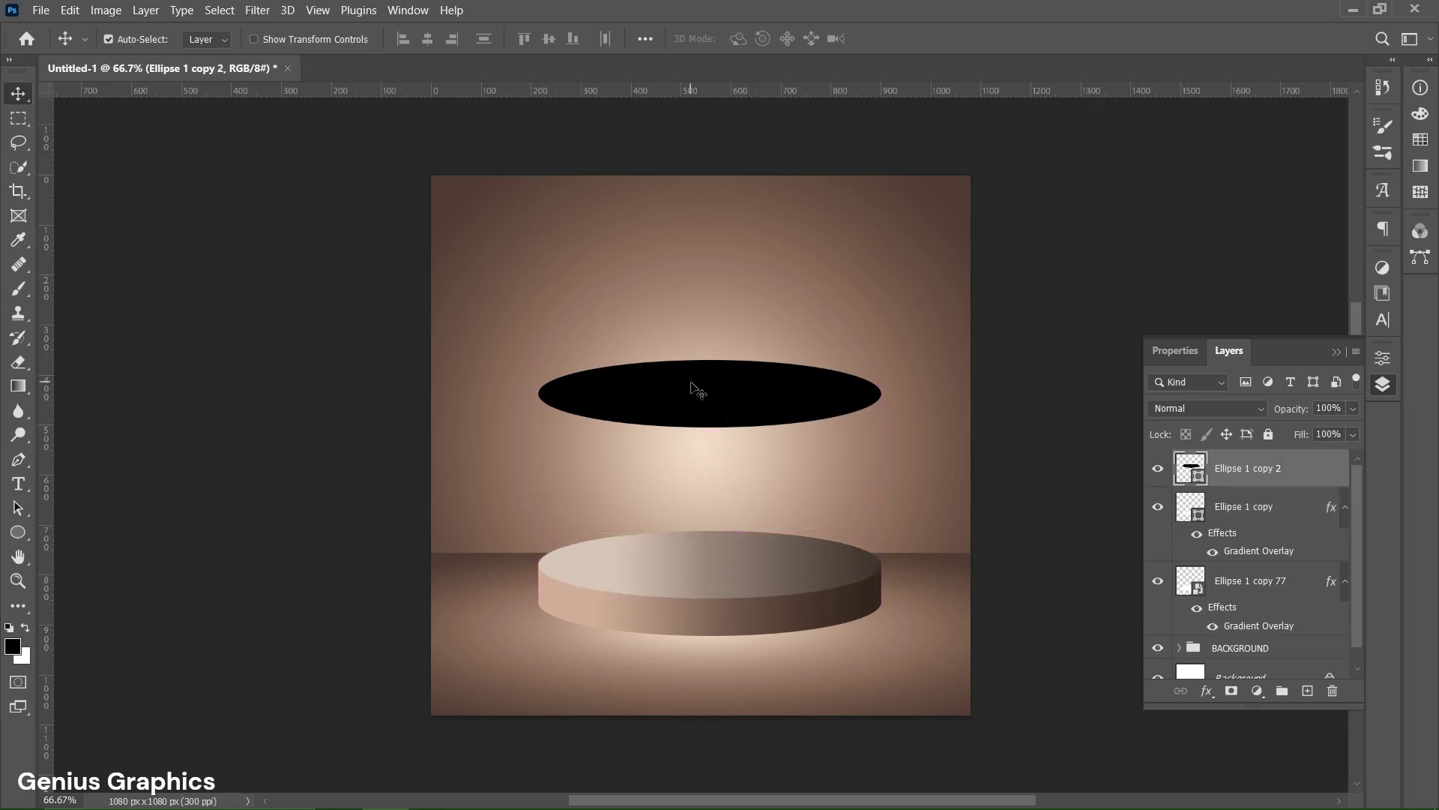
click(1323, 407)
text(95)
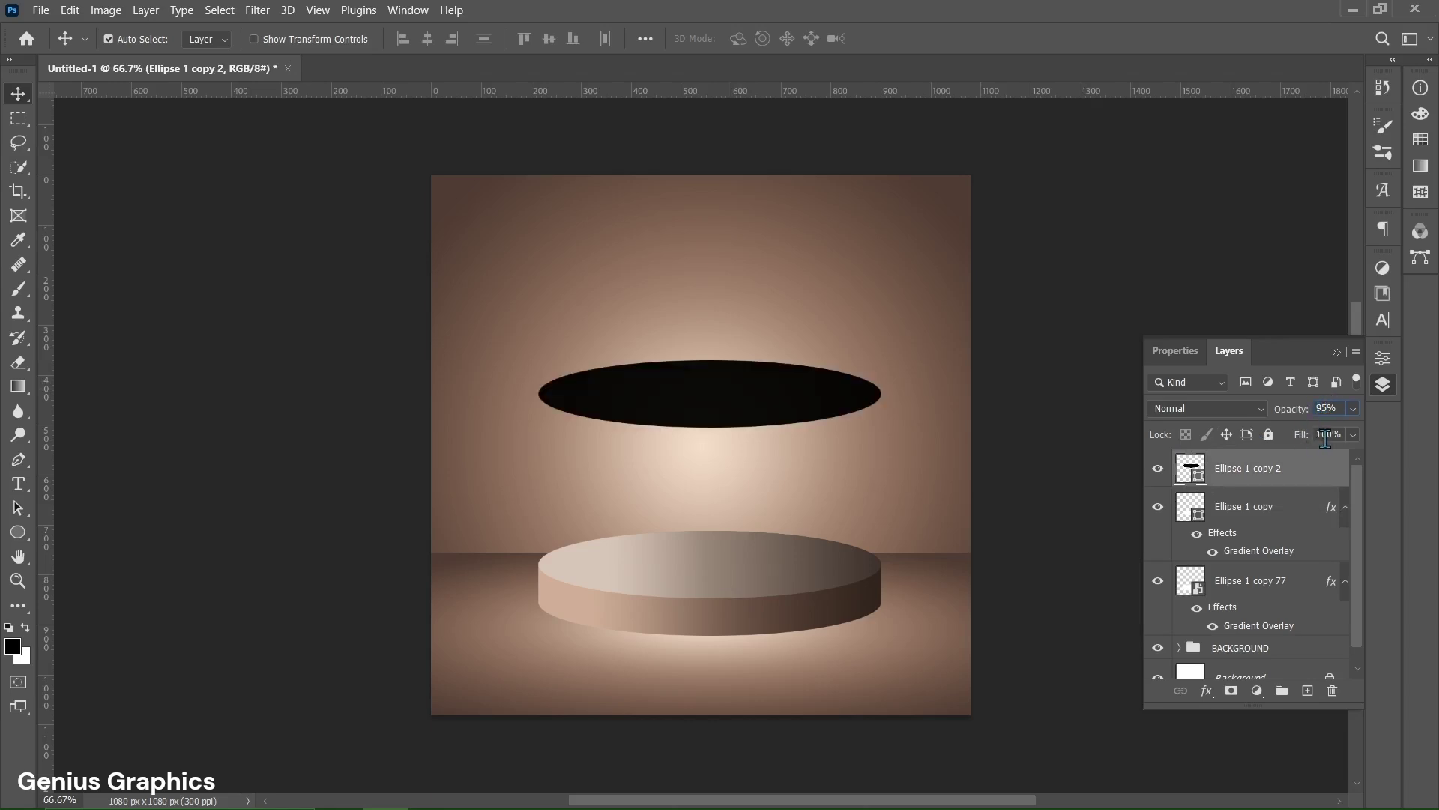
click(1318, 435)
text(68)
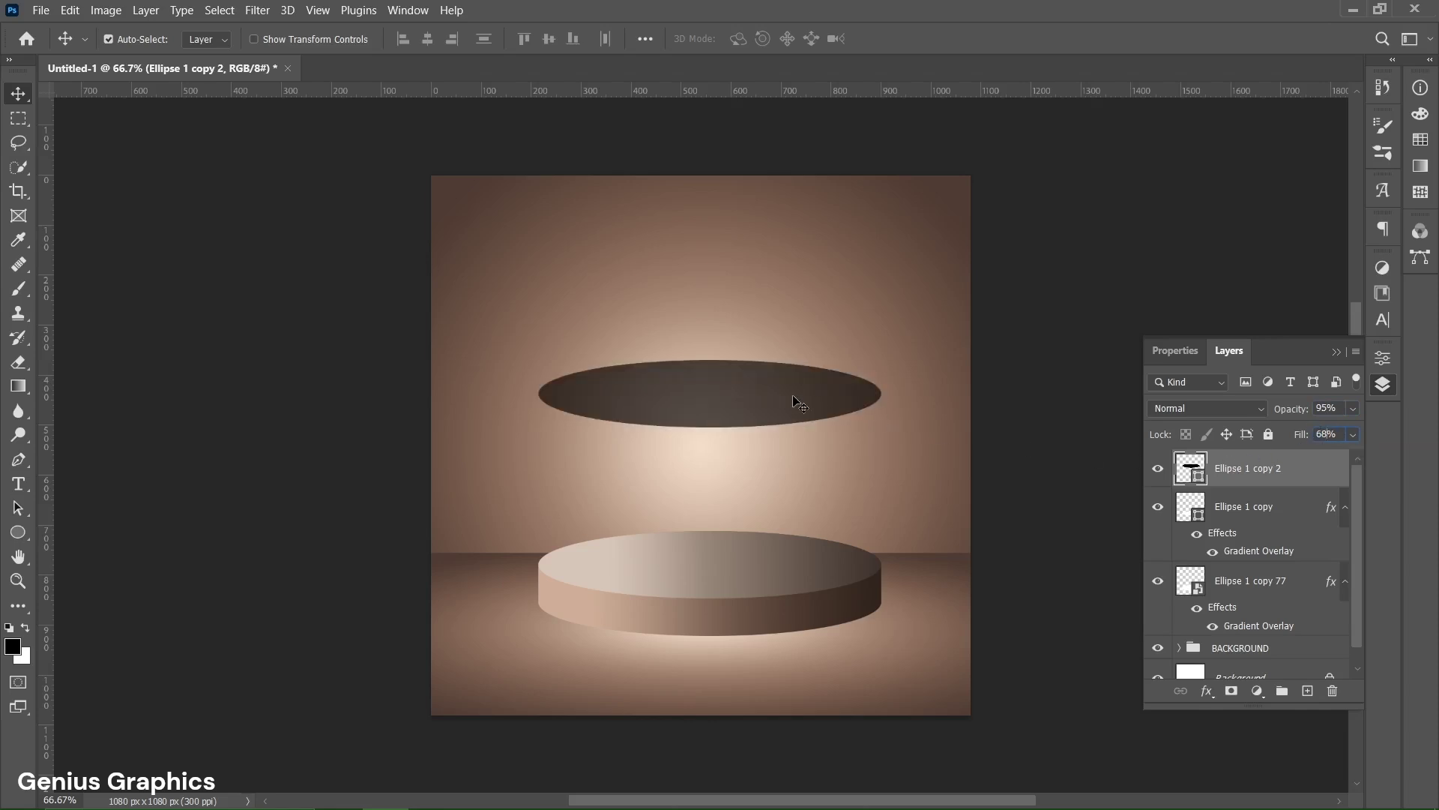
drag(713, 408, 712, 615)
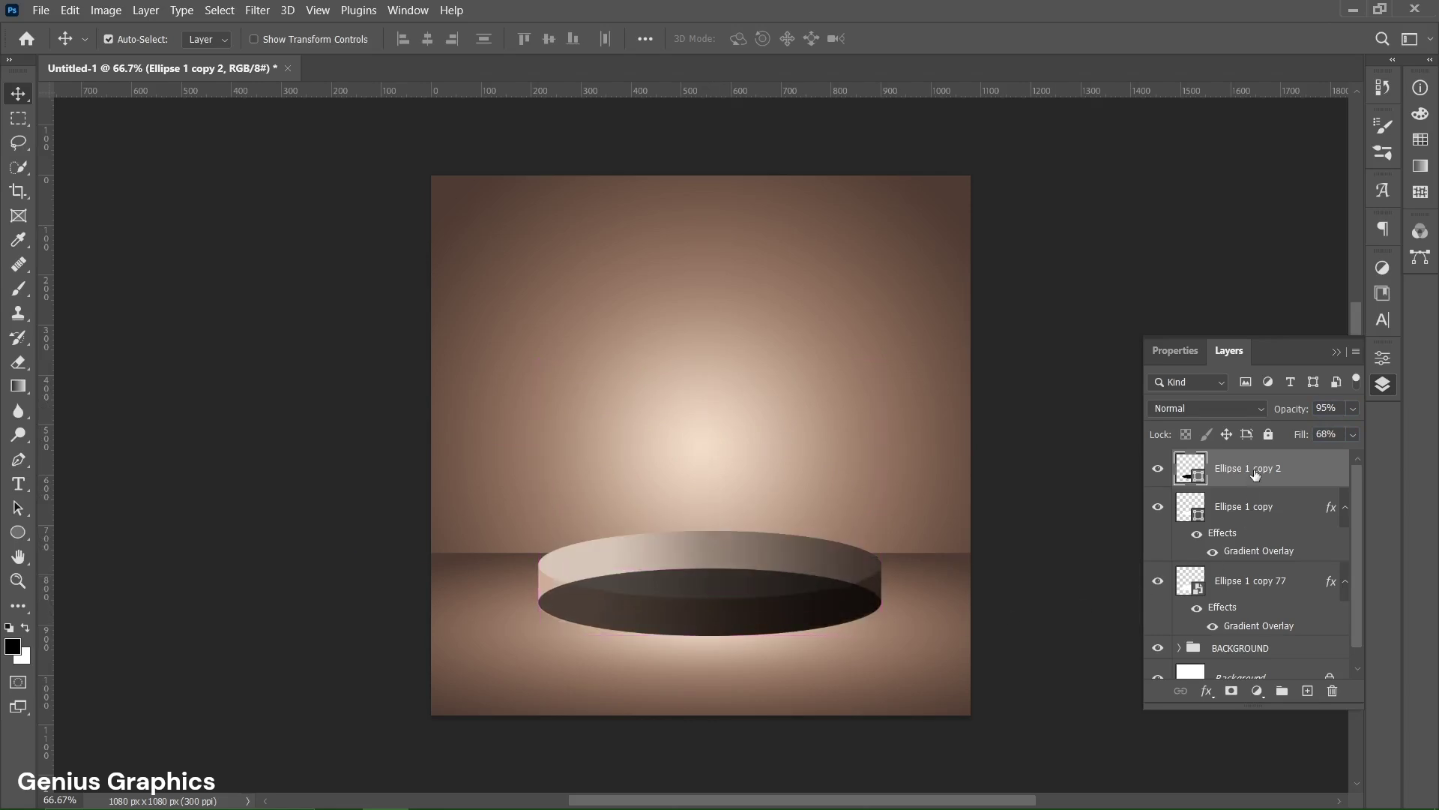
drag(1255, 474, 1267, 630)
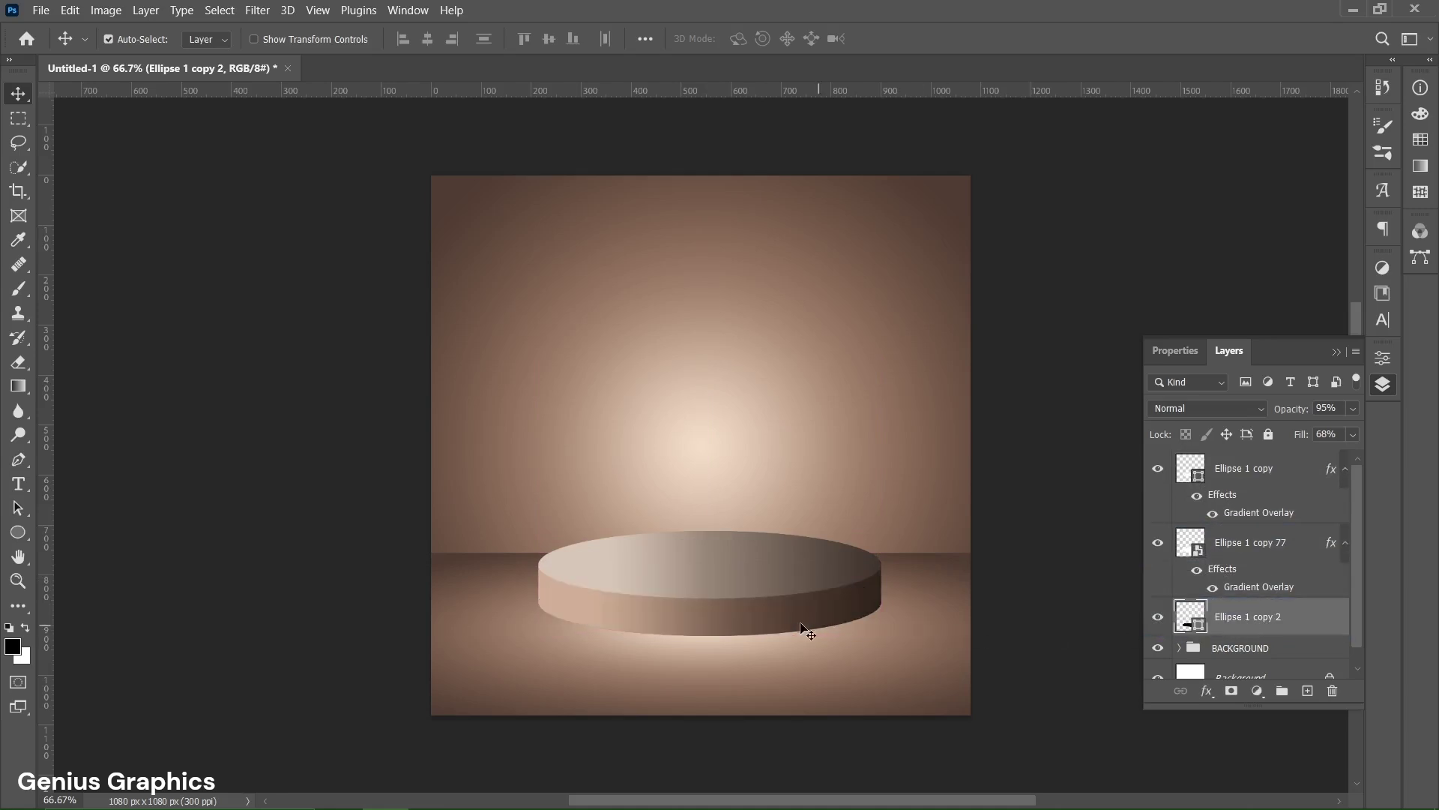
Step: Widen the shadow ellipse to about 110.35%, tilt it 2.62°, and nudge it slightly lower
key(ctrl+t)
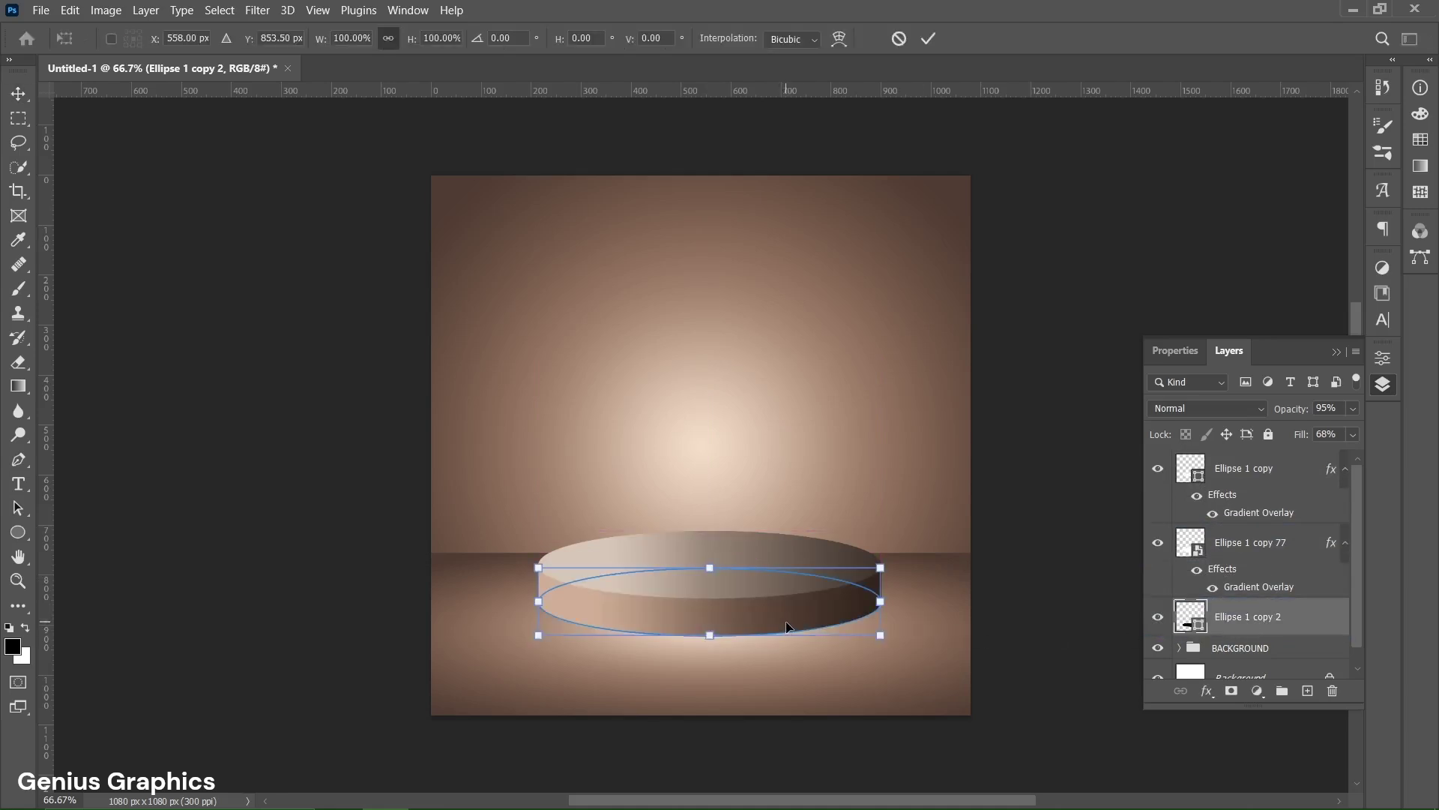
drag(881, 602, 932, 570)
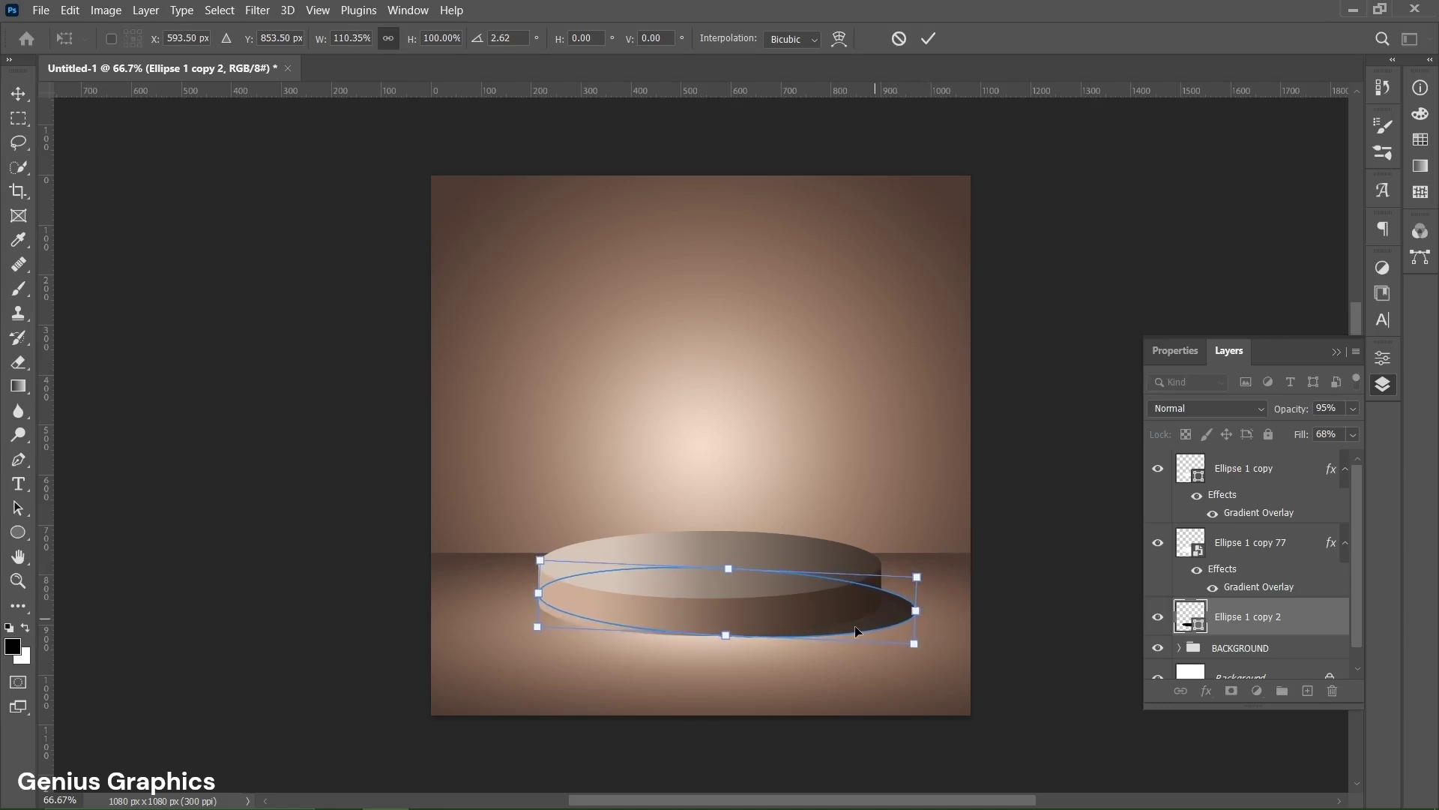
drag(850, 632, 847, 640)
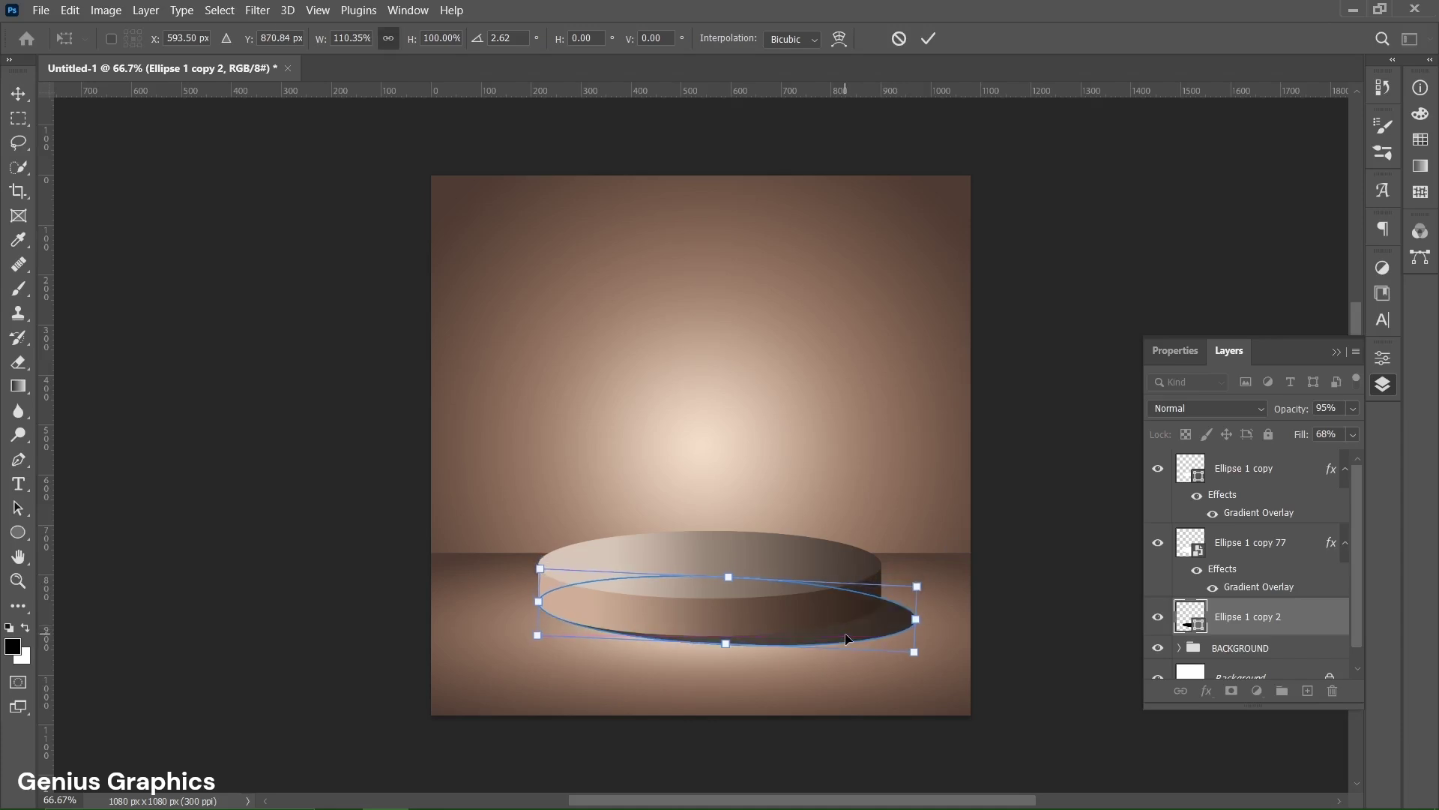
key(Return)
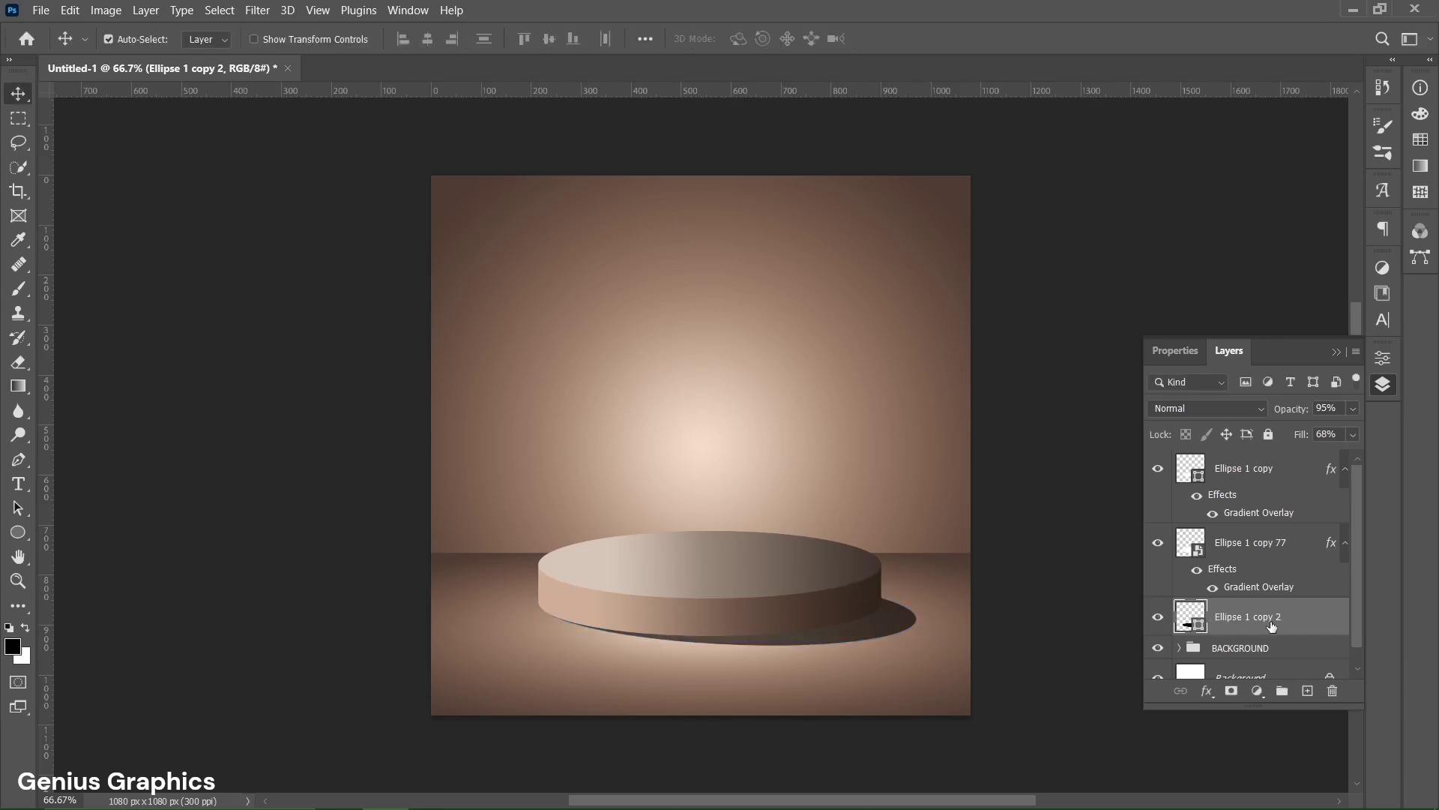
Step: Convert the shadow ellipse to a smart object and apply an 8.8-pixel Gaussian Blur
click(258, 11)
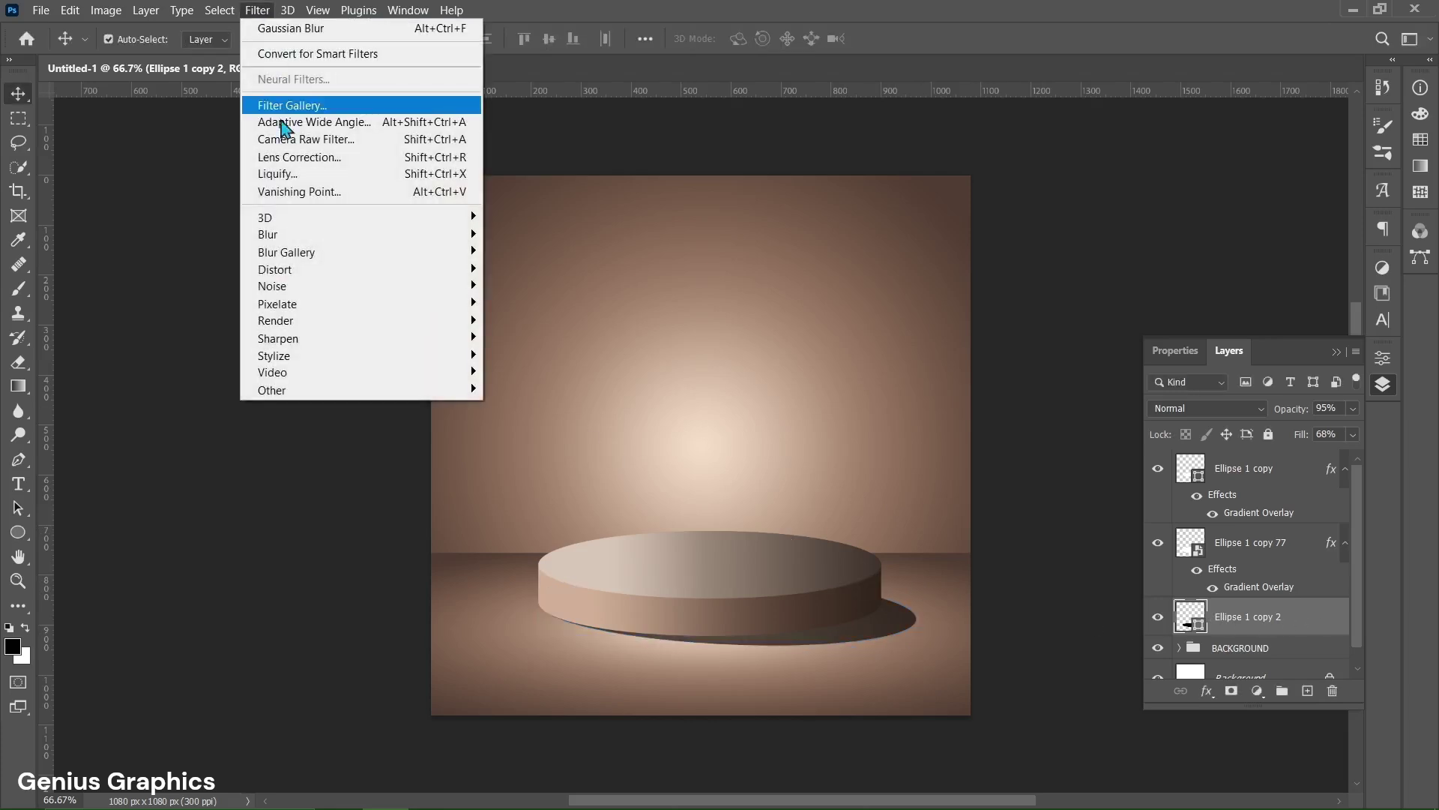
mouse_move(286, 237)
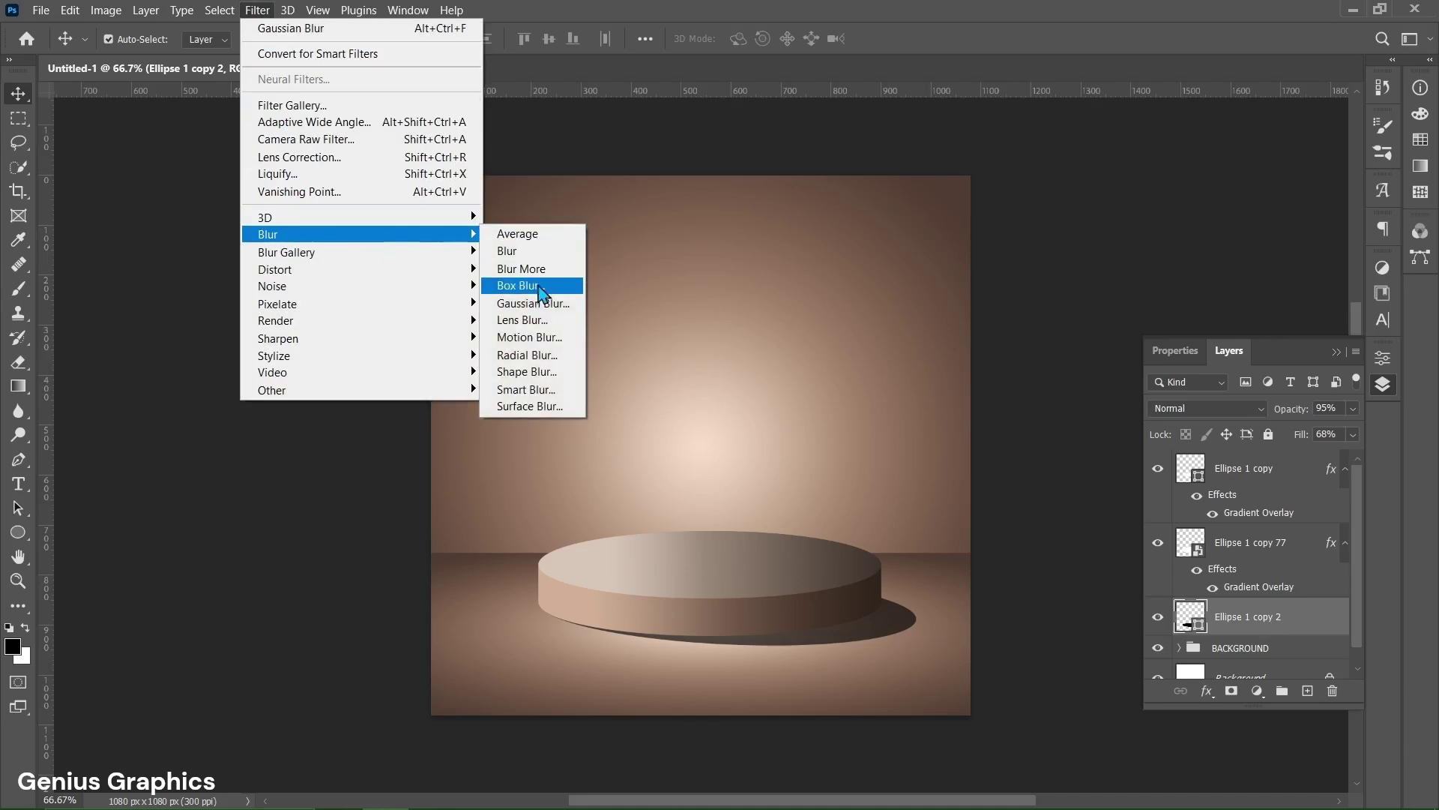
click(538, 304)
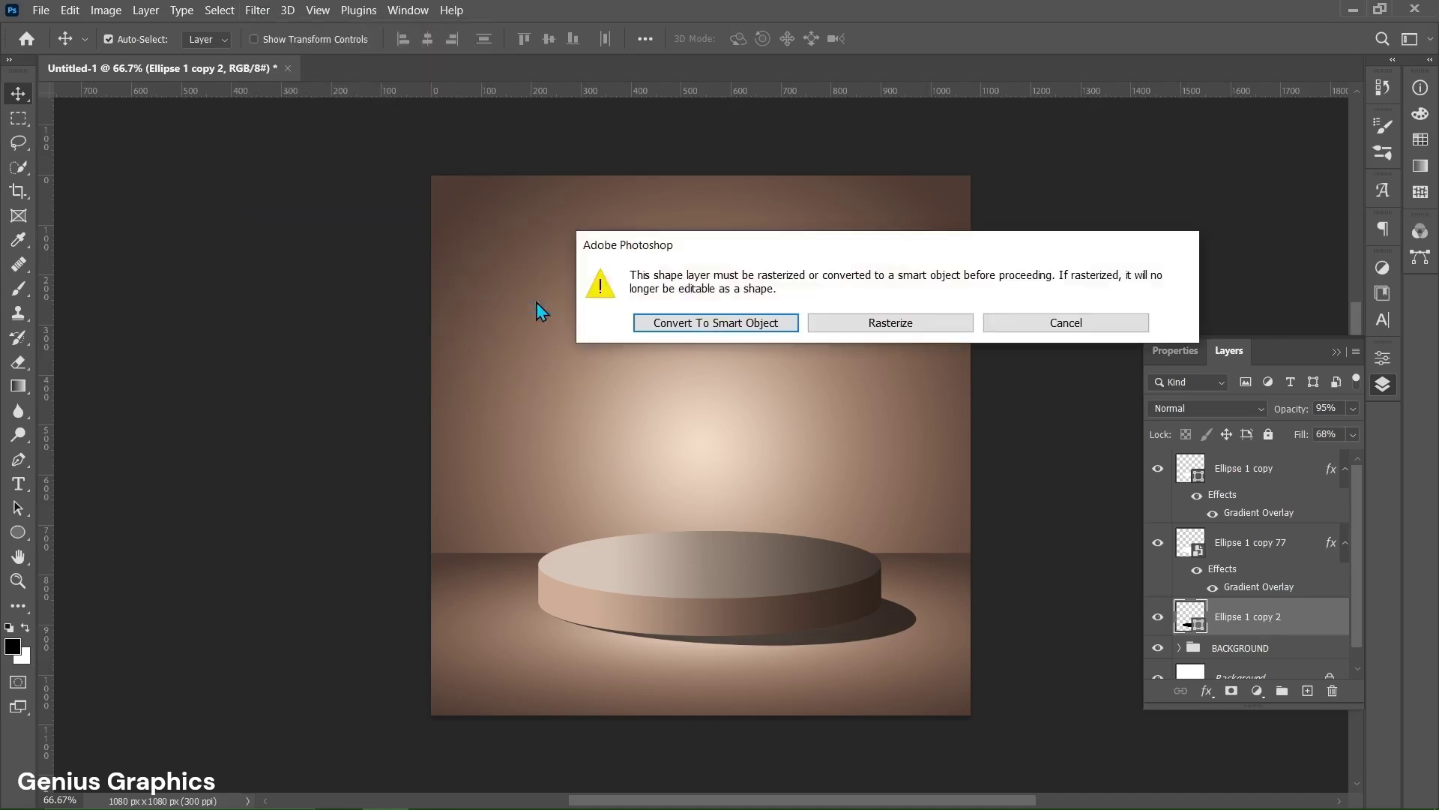
click(690, 323)
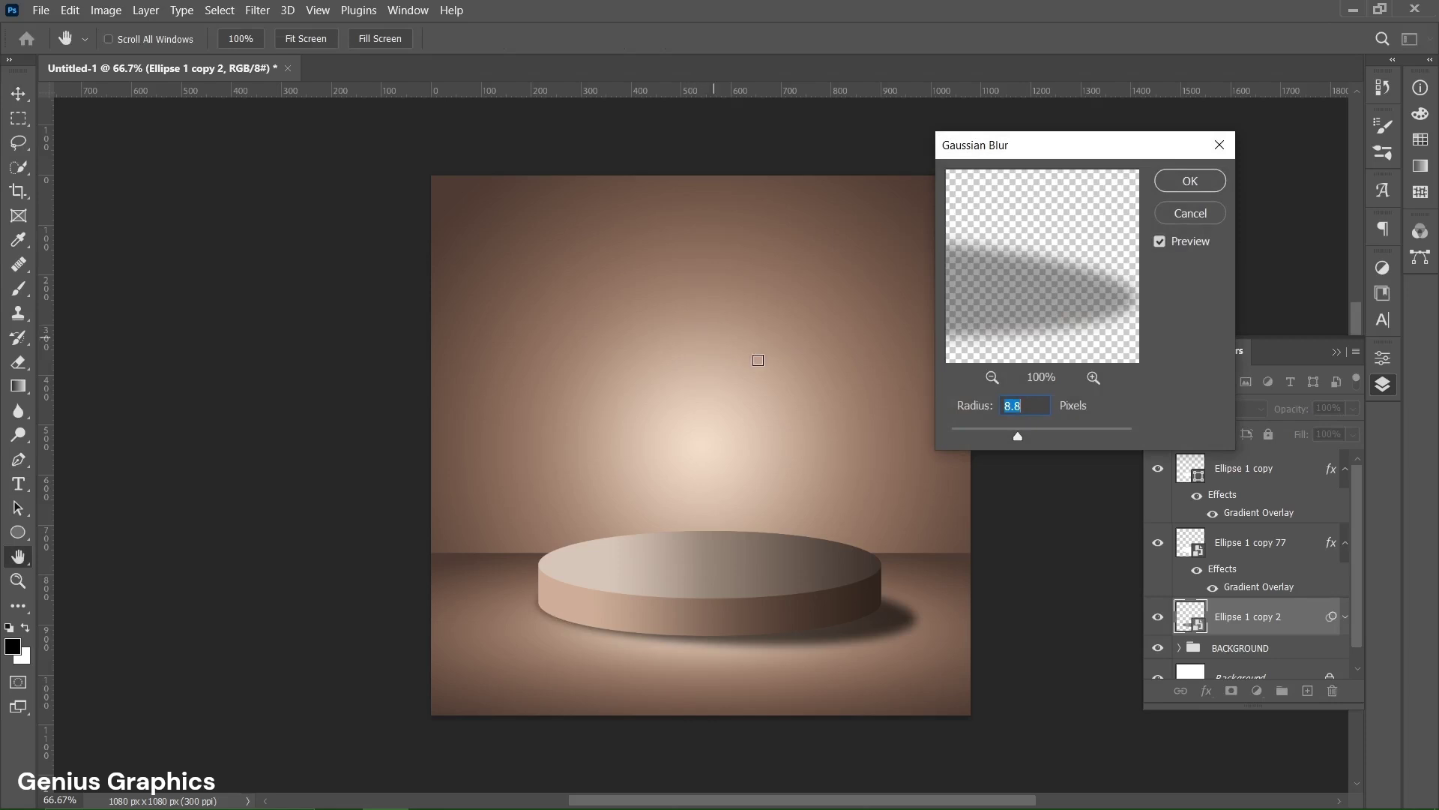
click(1030, 405)
click(1192, 183)
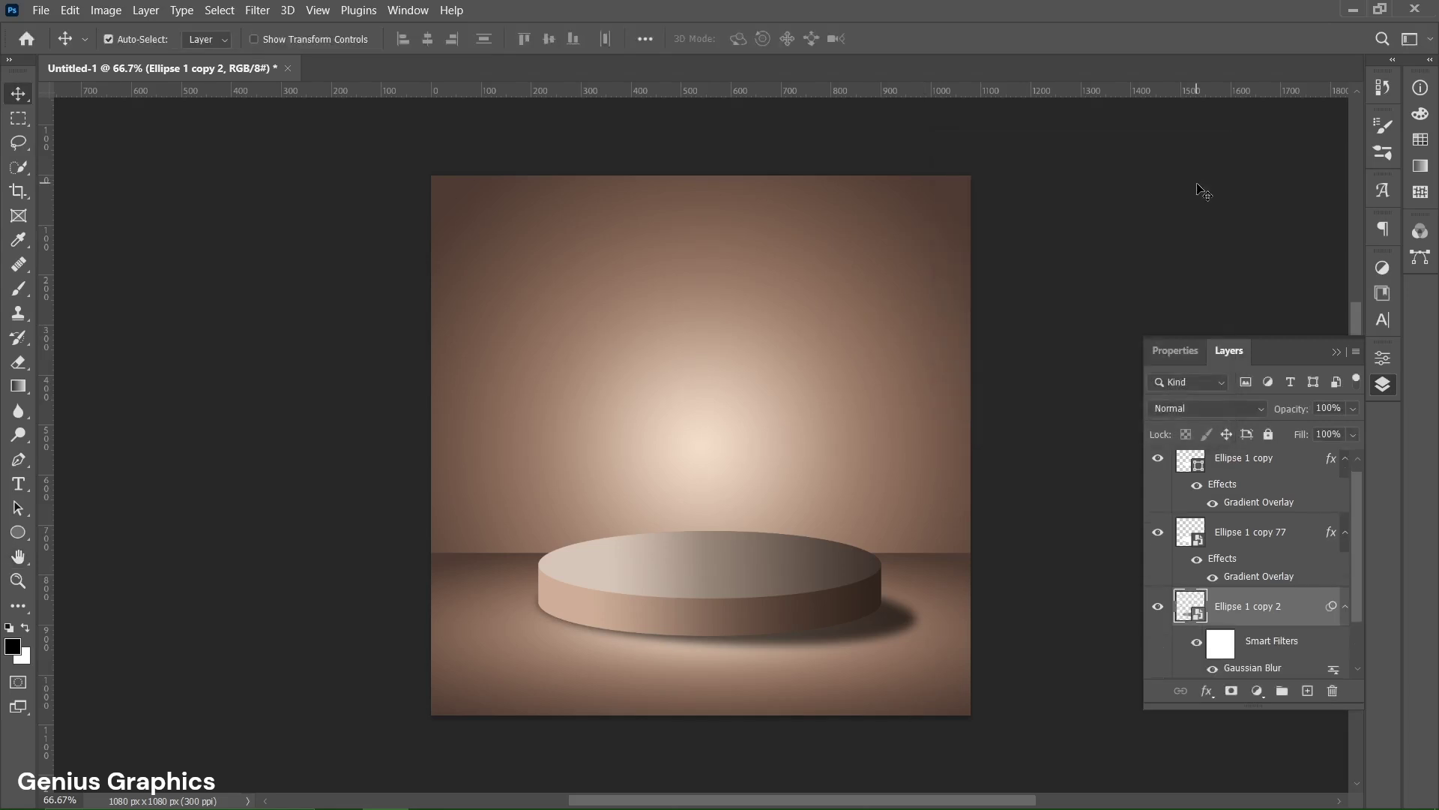
Step: Add a Drop Shadow to Ellipse 1 copy 77 with 7% opacity, 28 px distance and 46 px size
click(1194, 538)
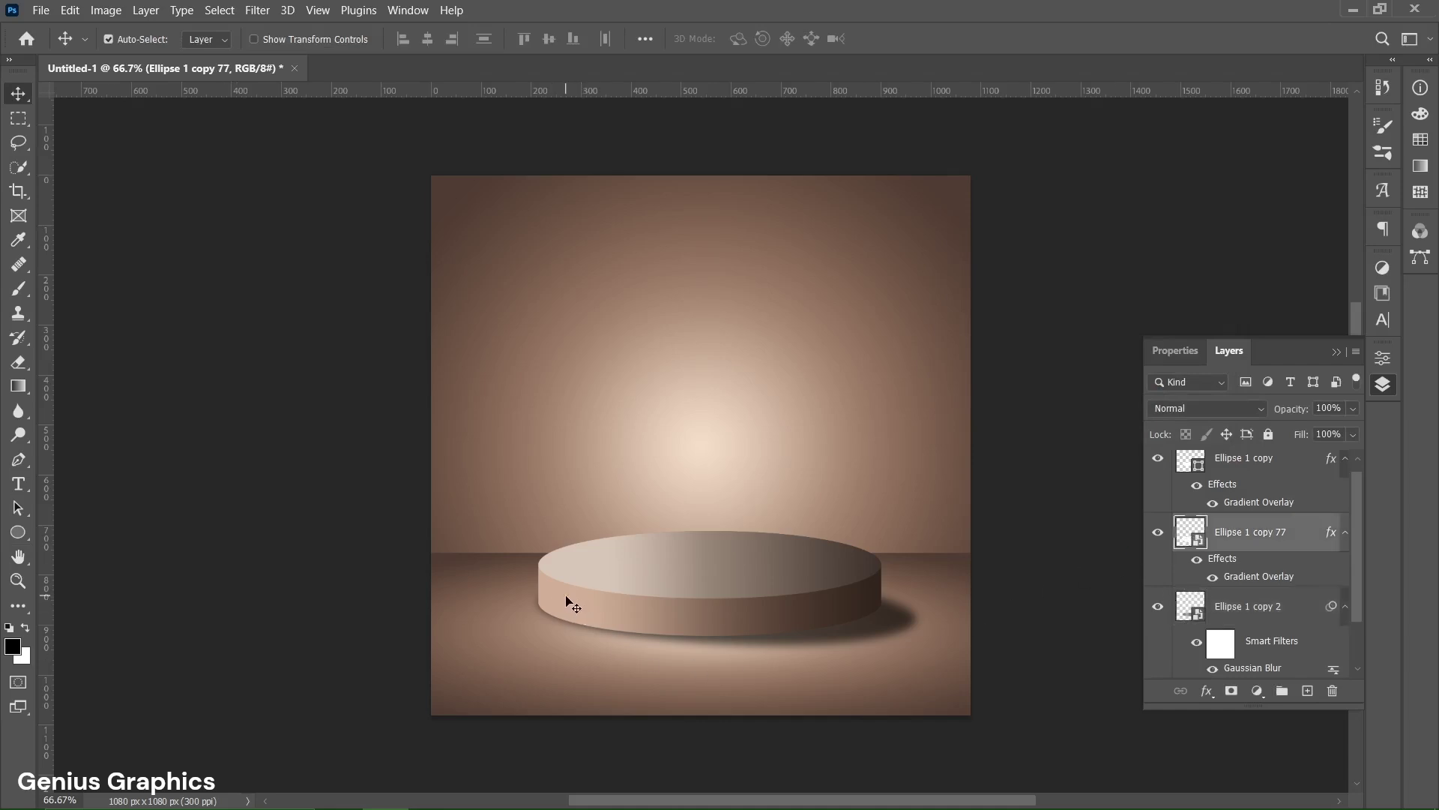
double_click(1226, 566)
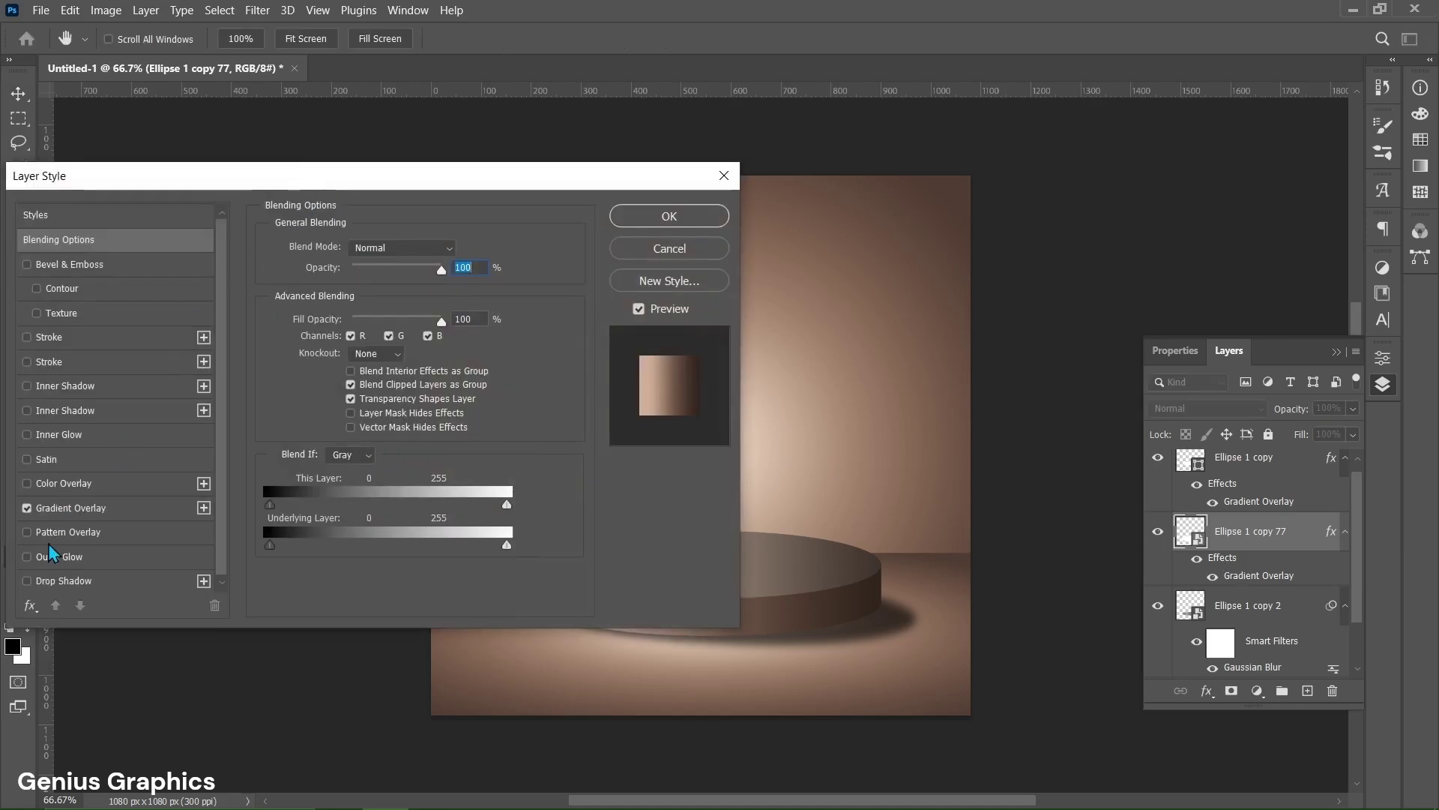
click(29, 582)
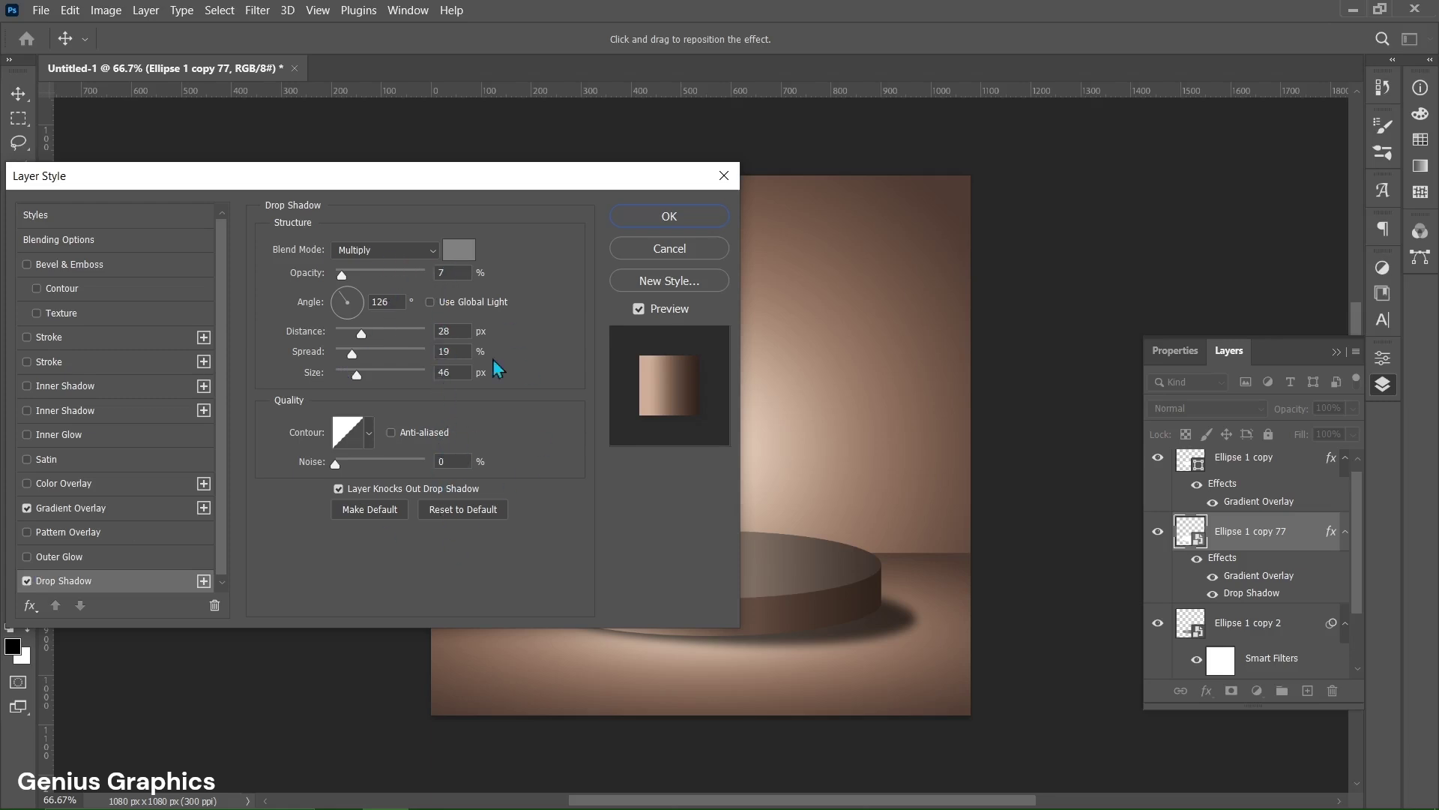
drag(454, 185, 225, 201)
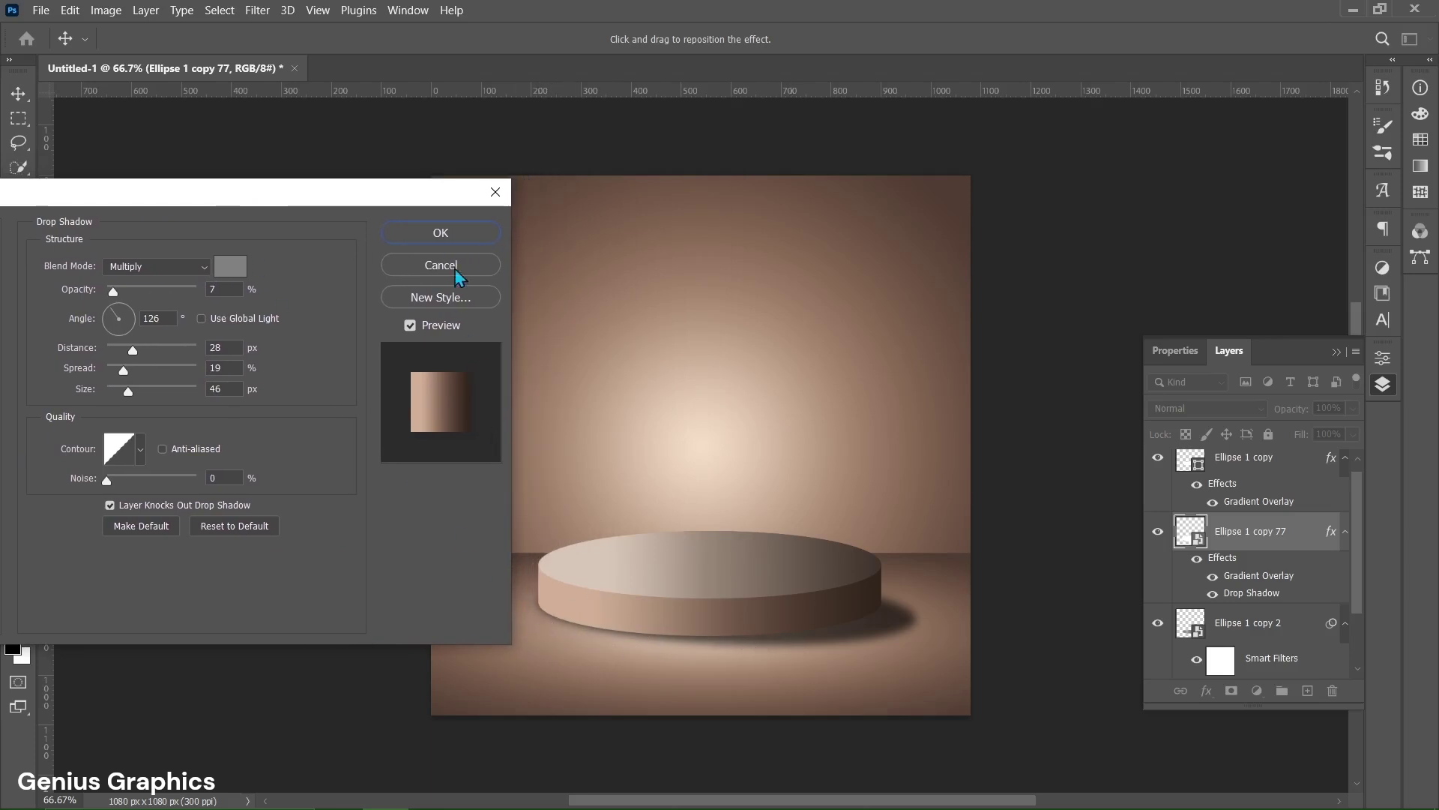
click(448, 237)
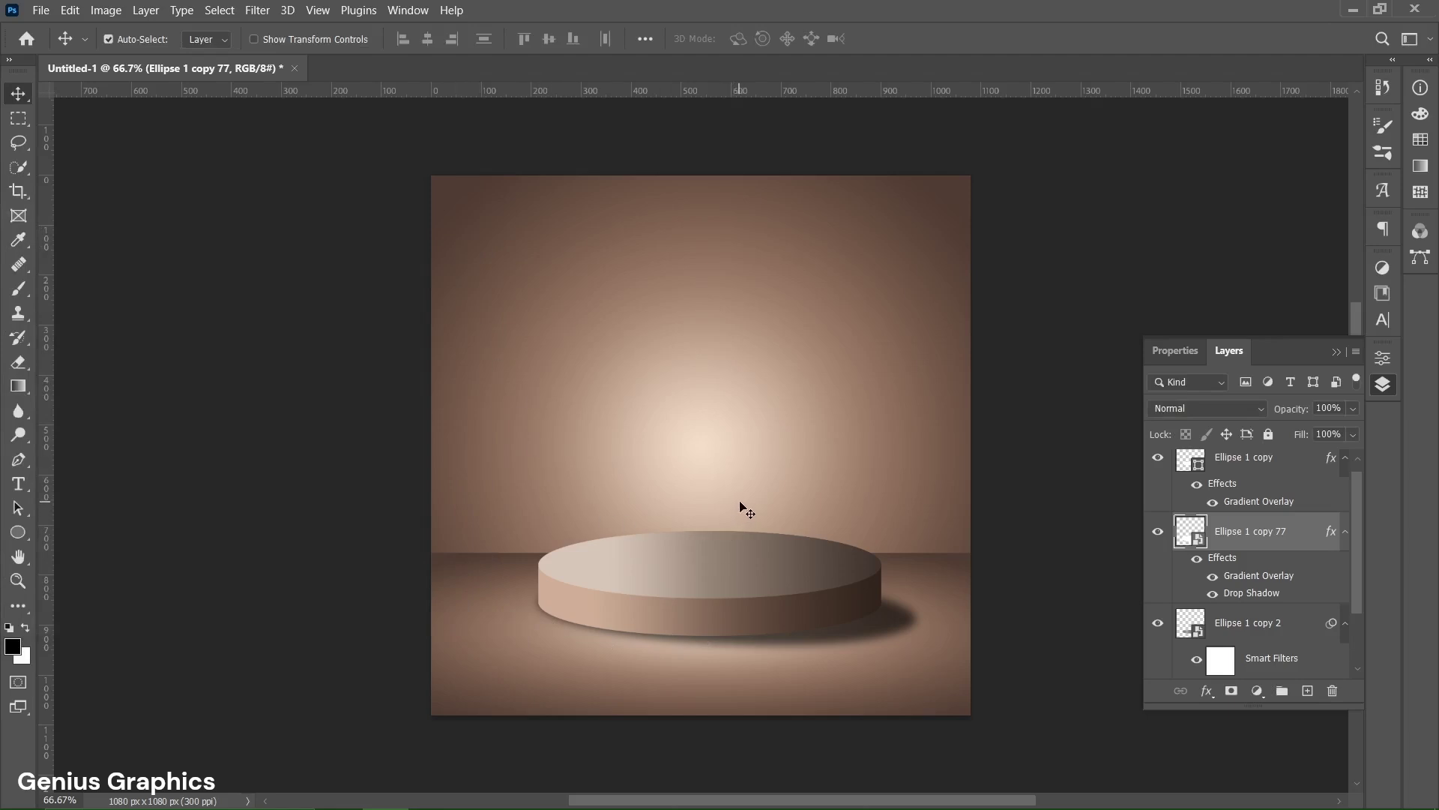
Step: Group the layers from Ellipse 1 copy through Ellipse 1 copy 2 and name the group PODIUM
click(590, 567)
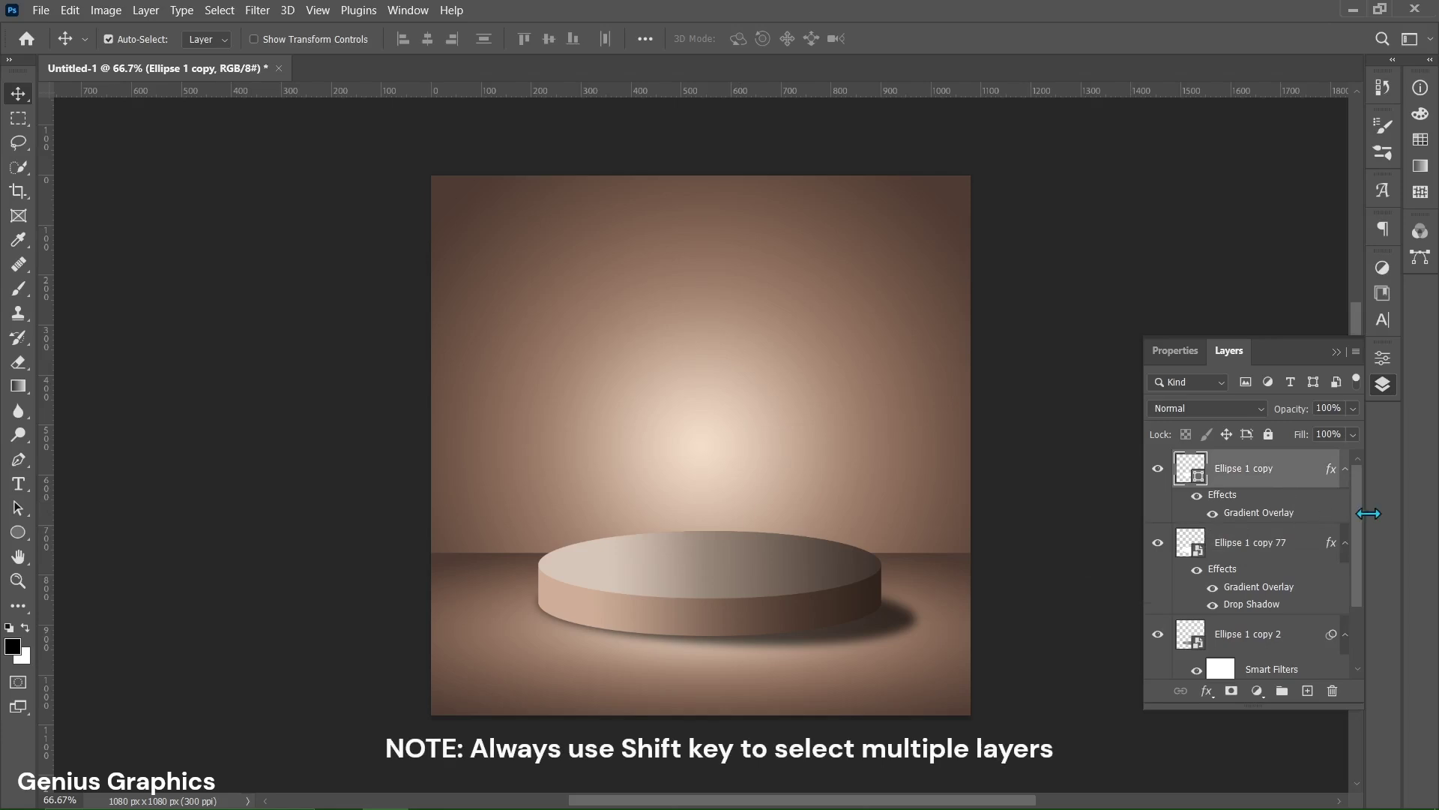
drag(1360, 524, 1359, 594)
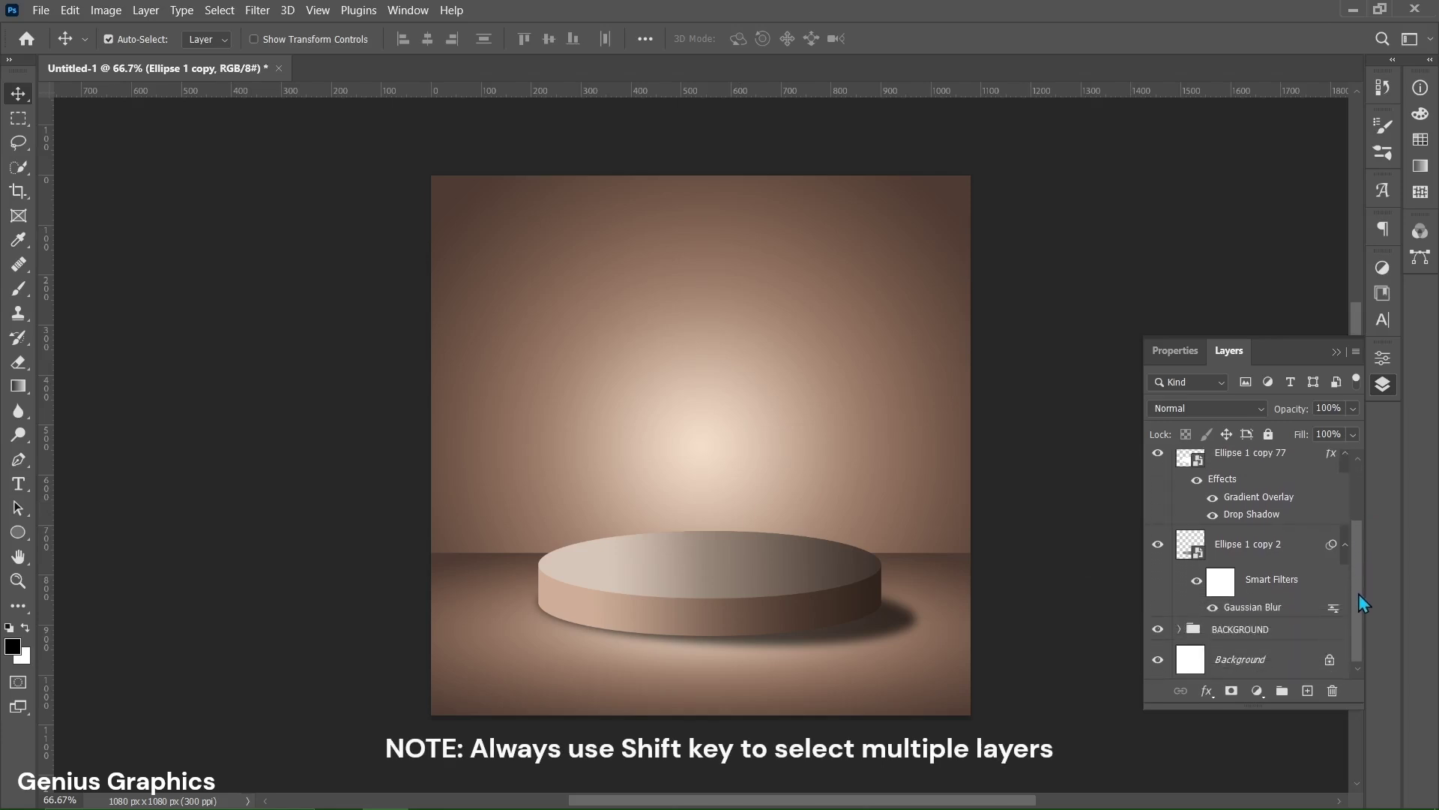
shift+click(1271, 556)
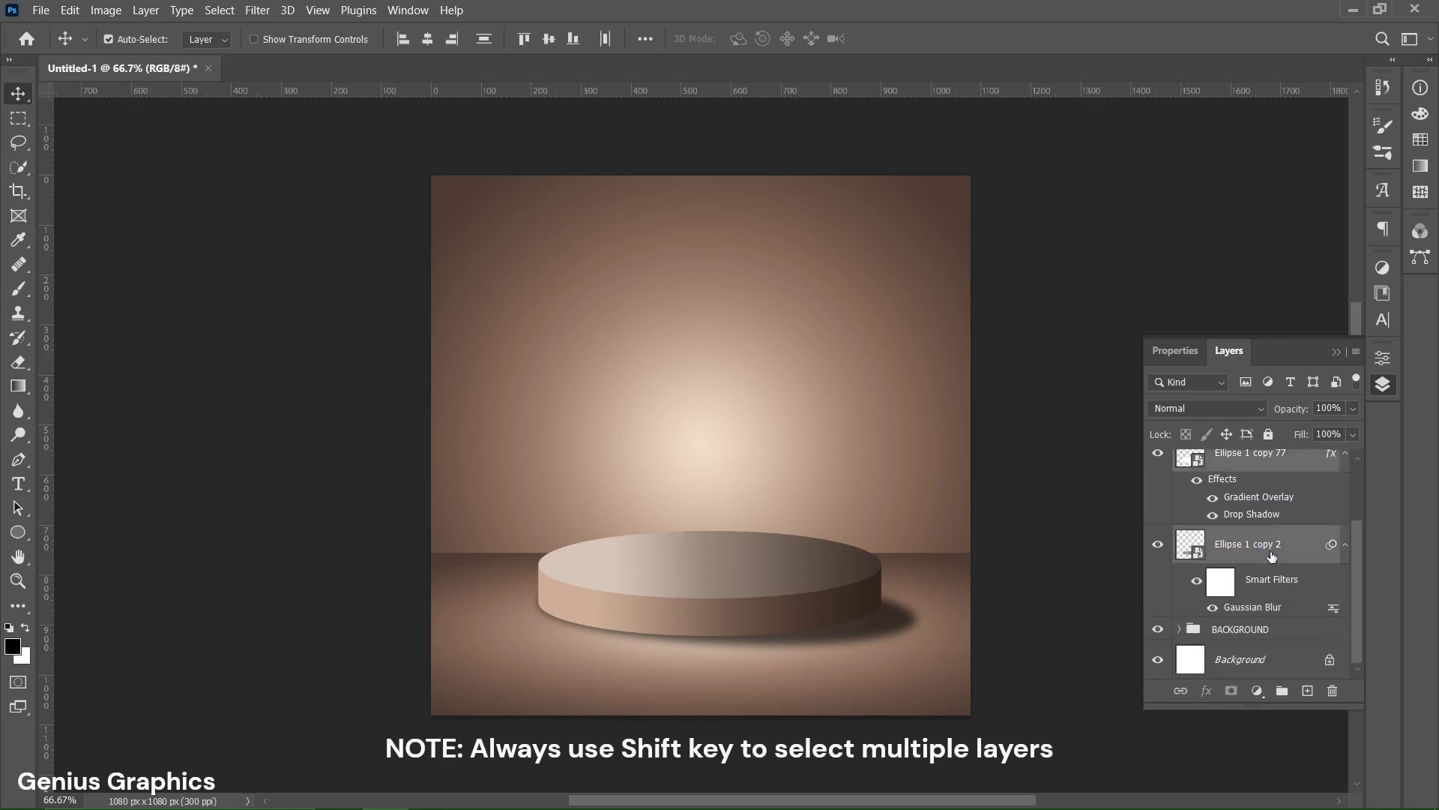
click(1281, 688)
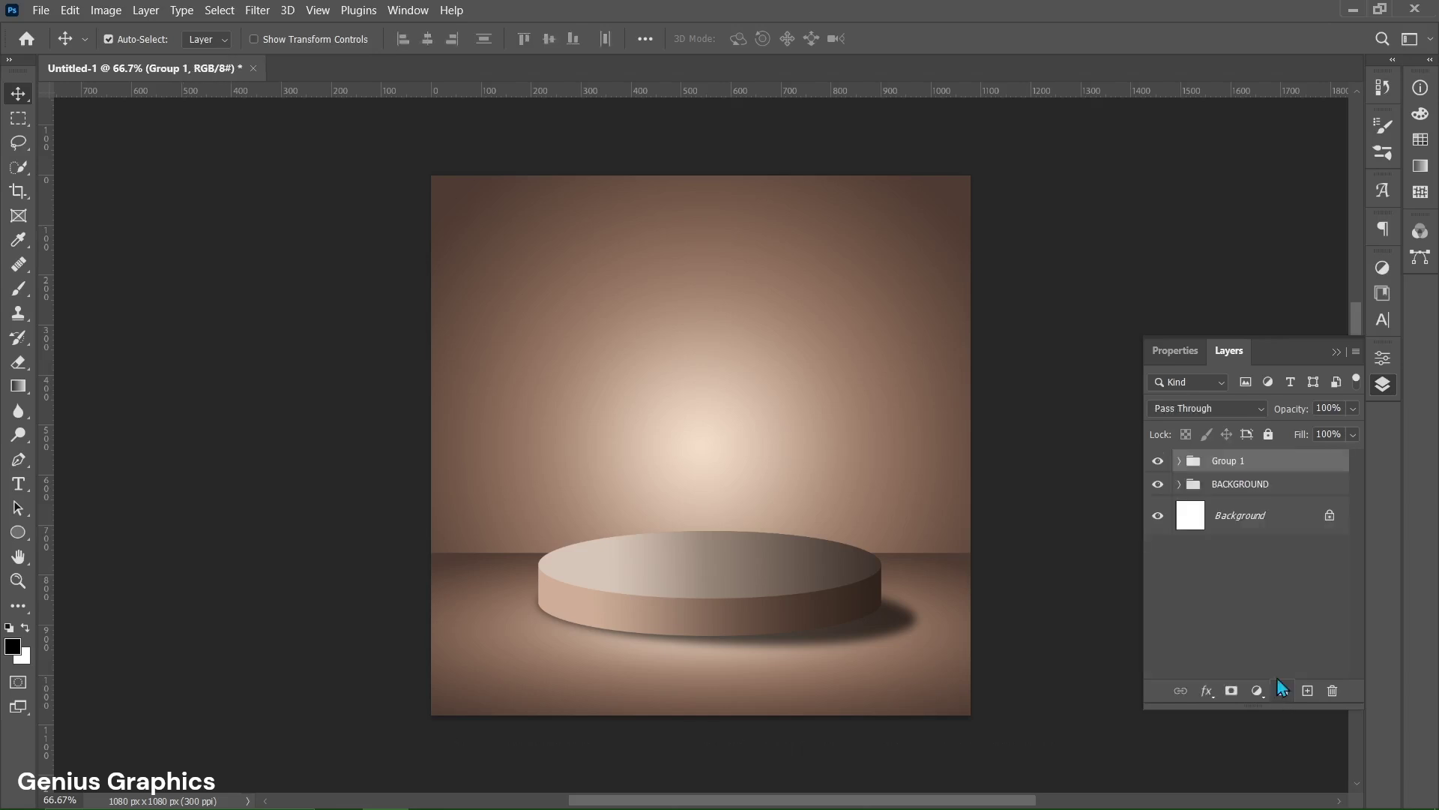
double_click(1227, 461)
text(PODIUM)
key(Return)
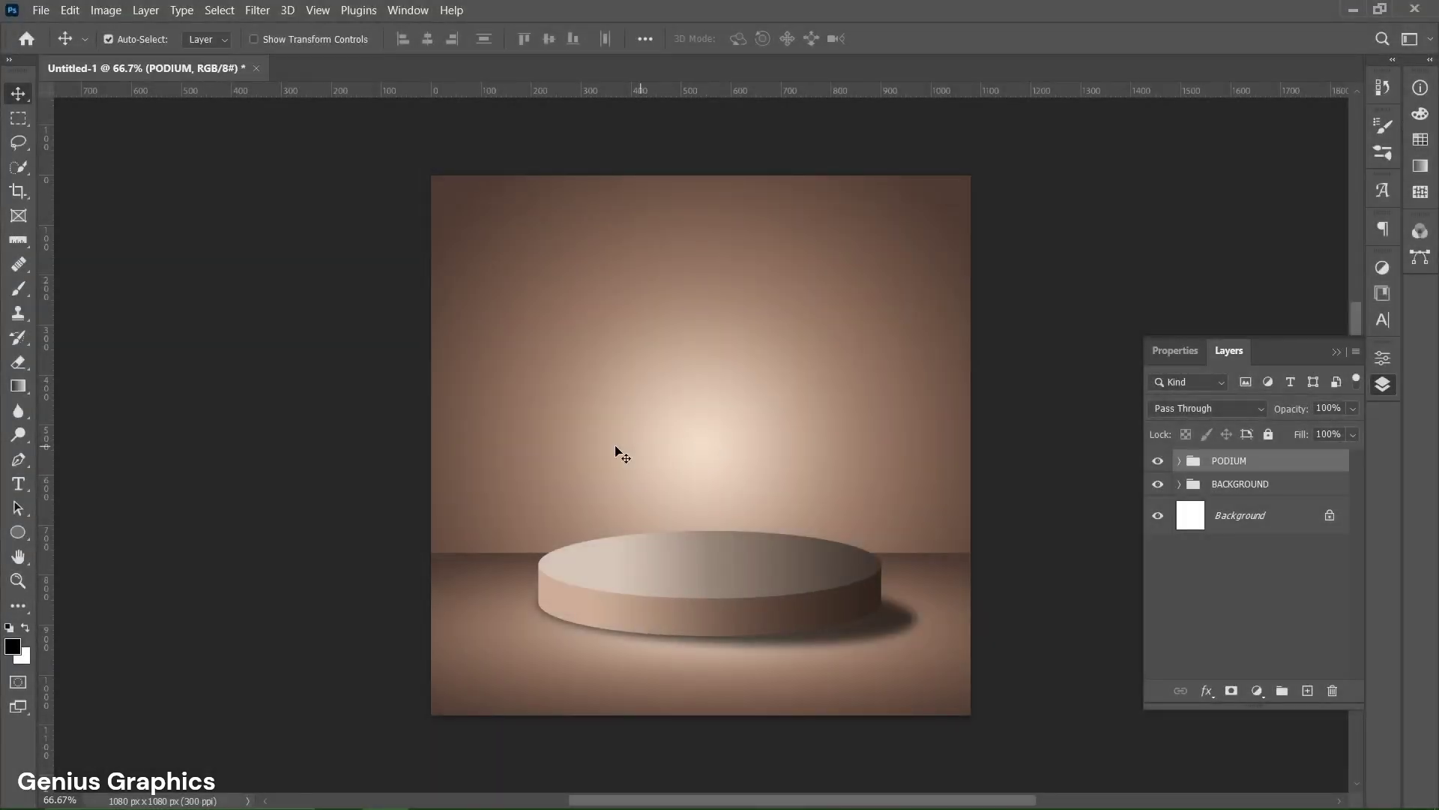
Step: Place the iphone-16-pro image into the document as an embedded layer
click(45, 10)
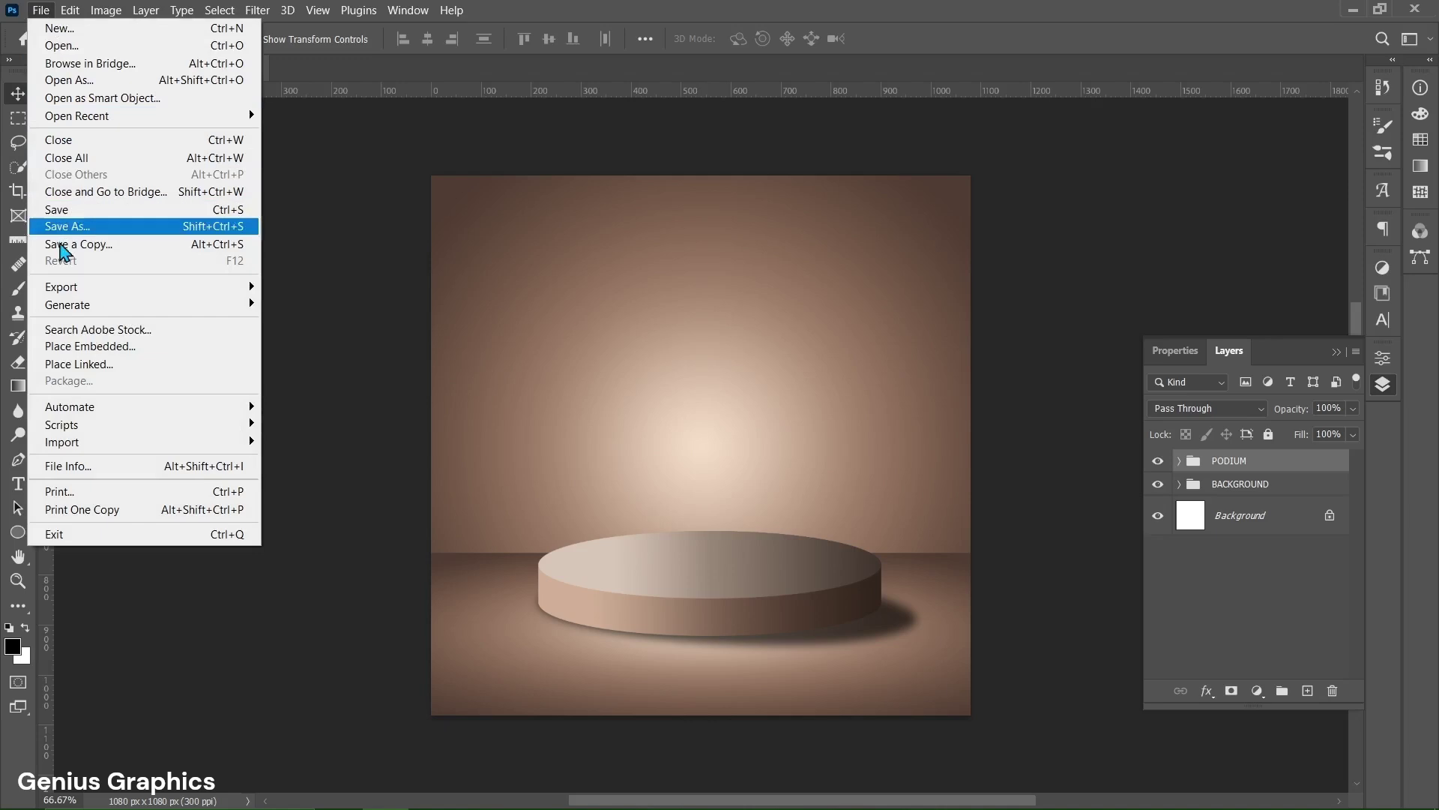
click(63, 346)
click(446, 237)
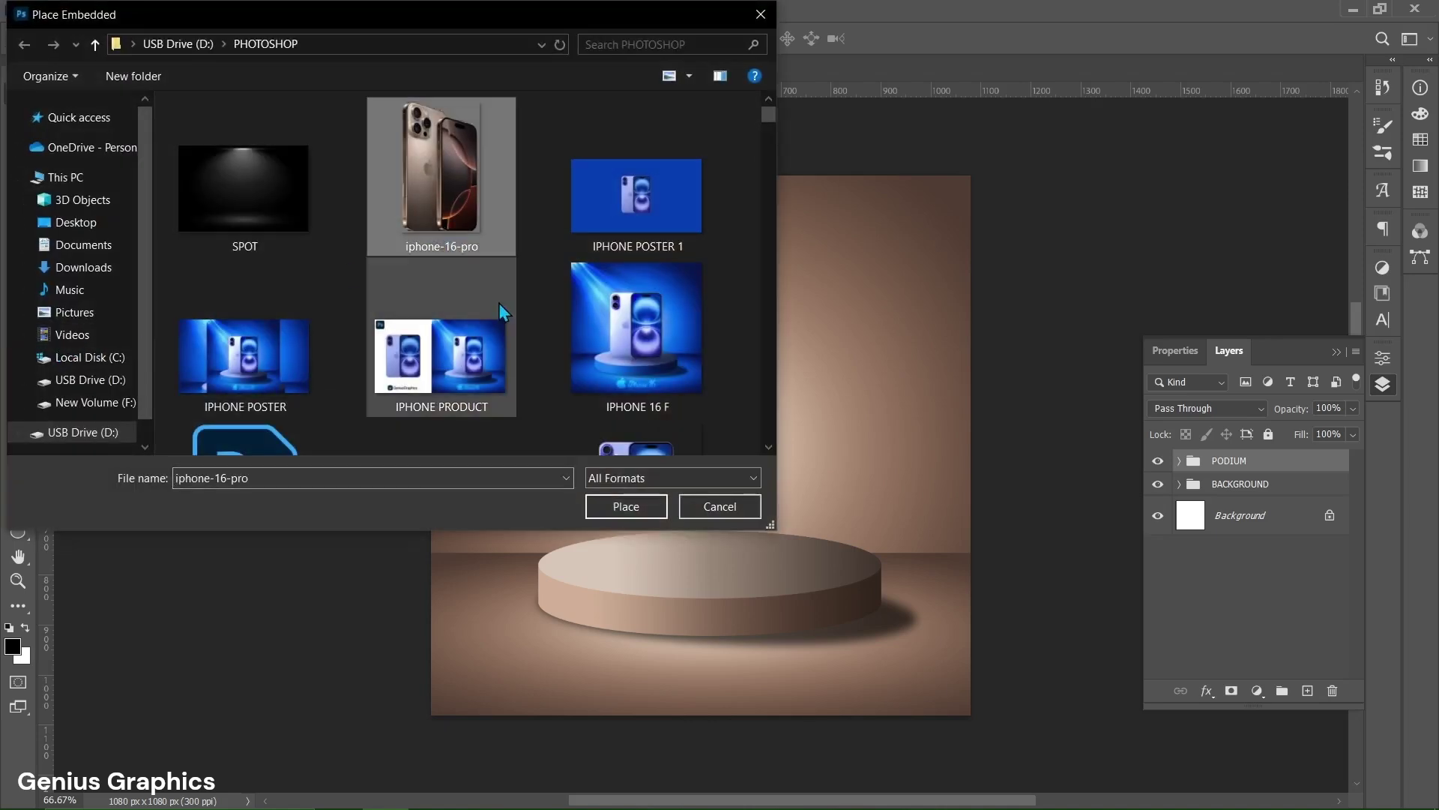
click(612, 504)
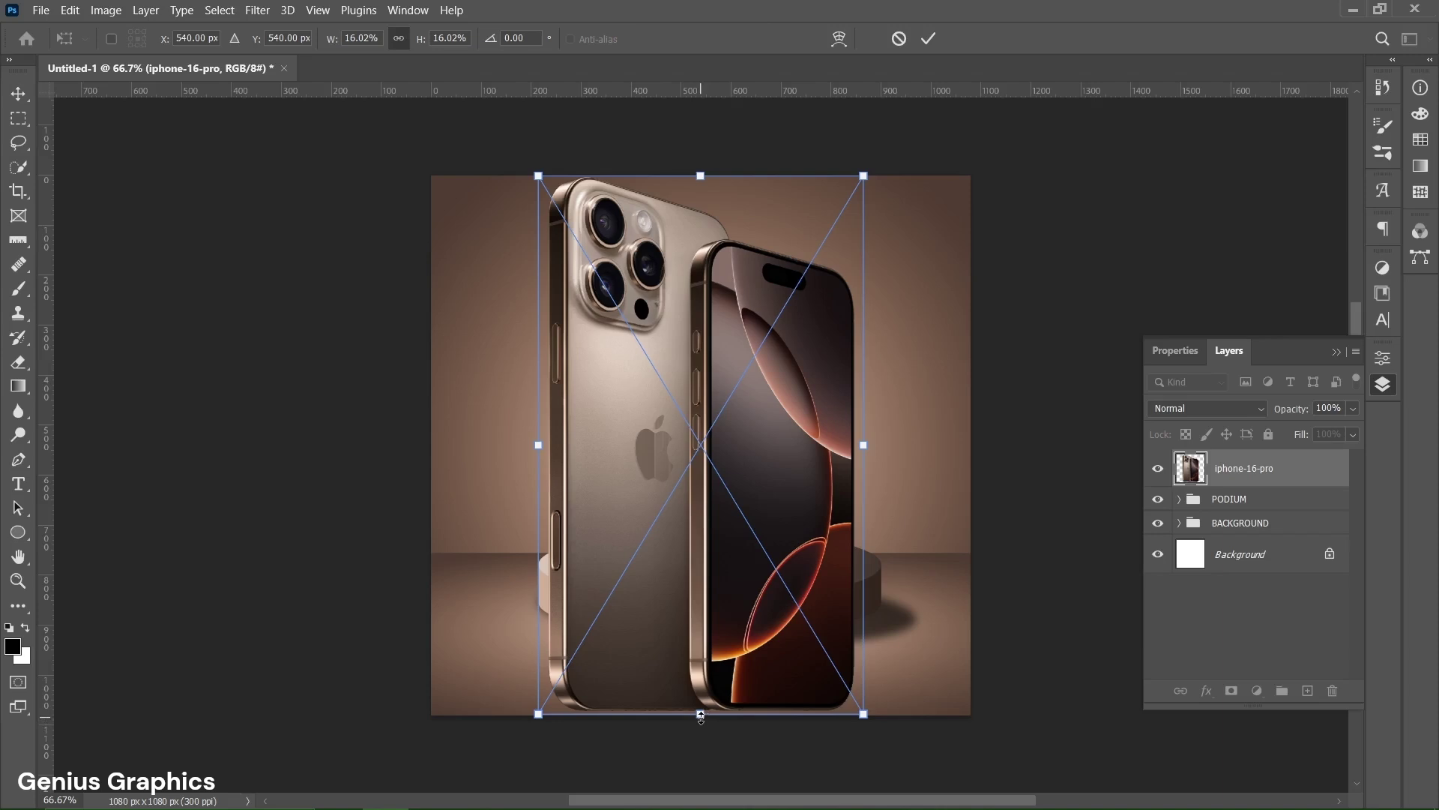
Step: Scale the iPhone down to about 9.8% and move it up onto the podium top
drag(700, 716, 702, 617)
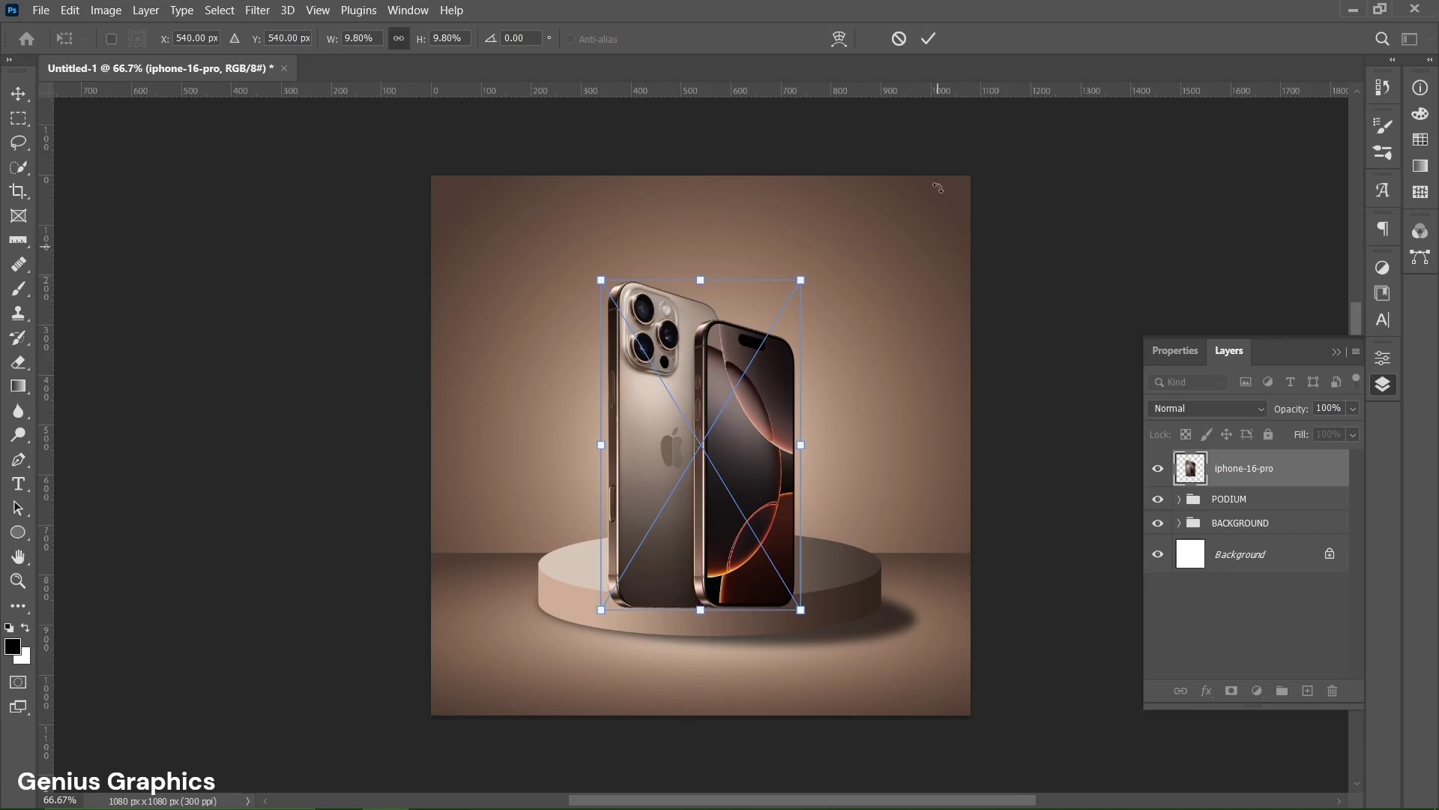
click(929, 39)
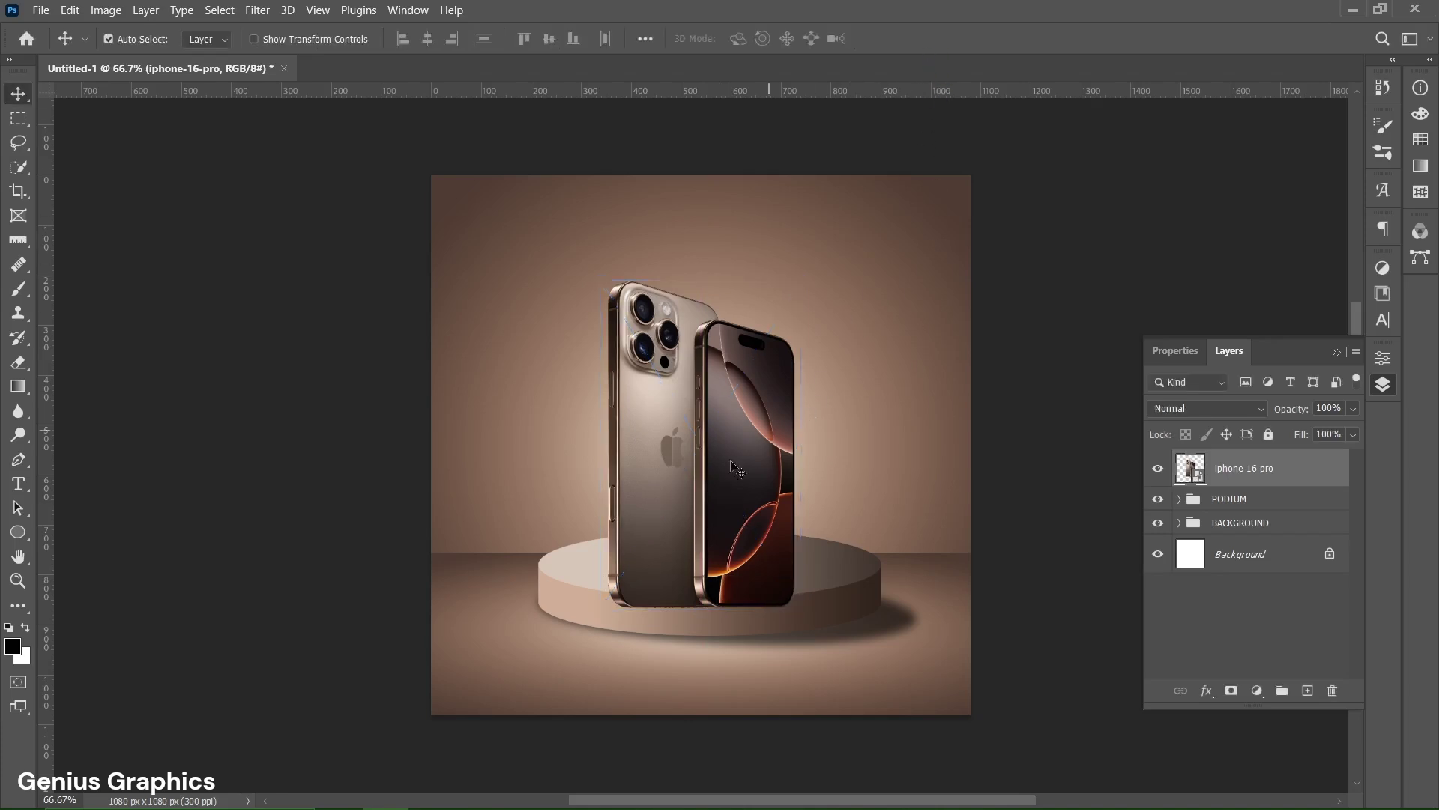
drag(709, 485, 713, 448)
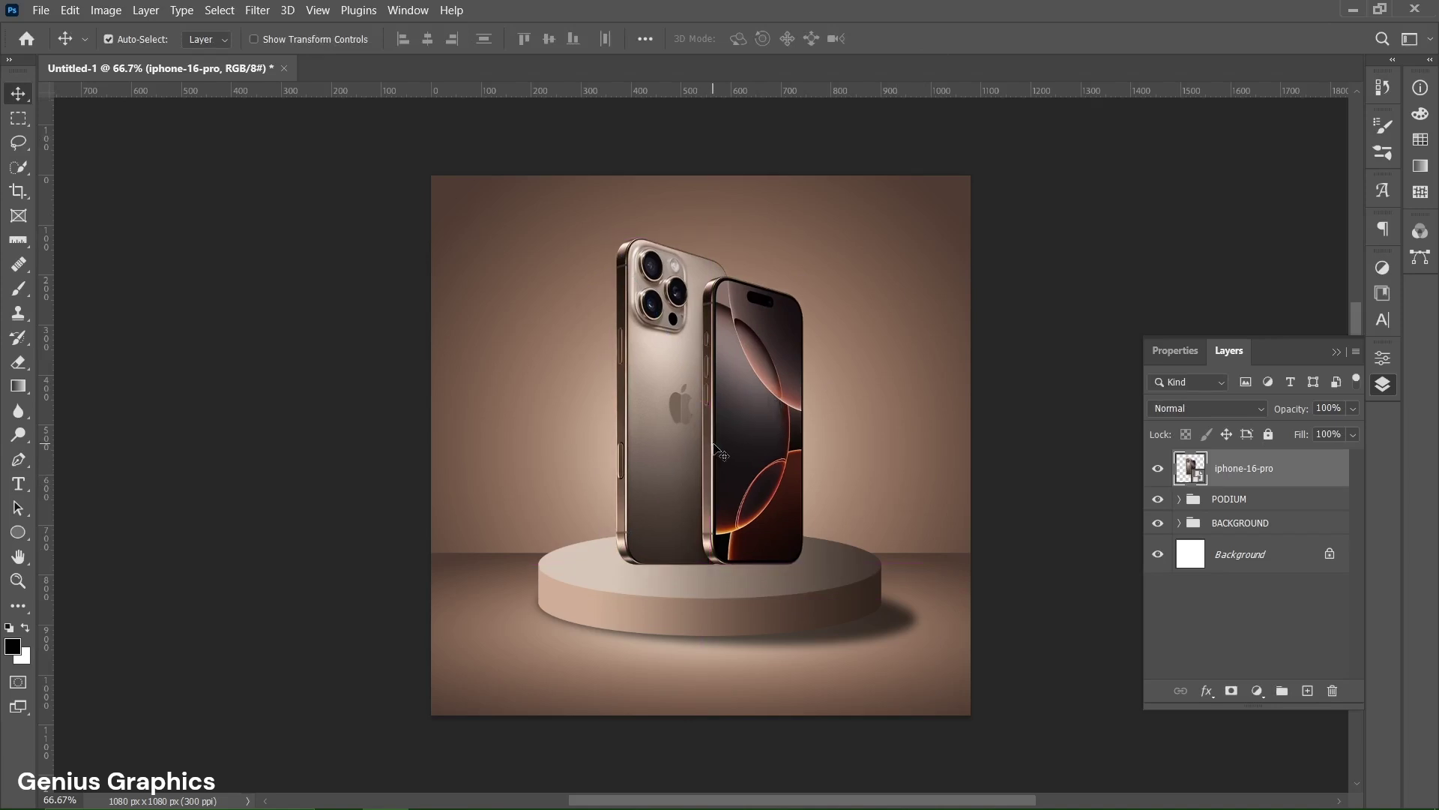
Step: Duplicate the iPhone layer, flip the copy vertically, and drag it below the phone
key(ctrl+j)
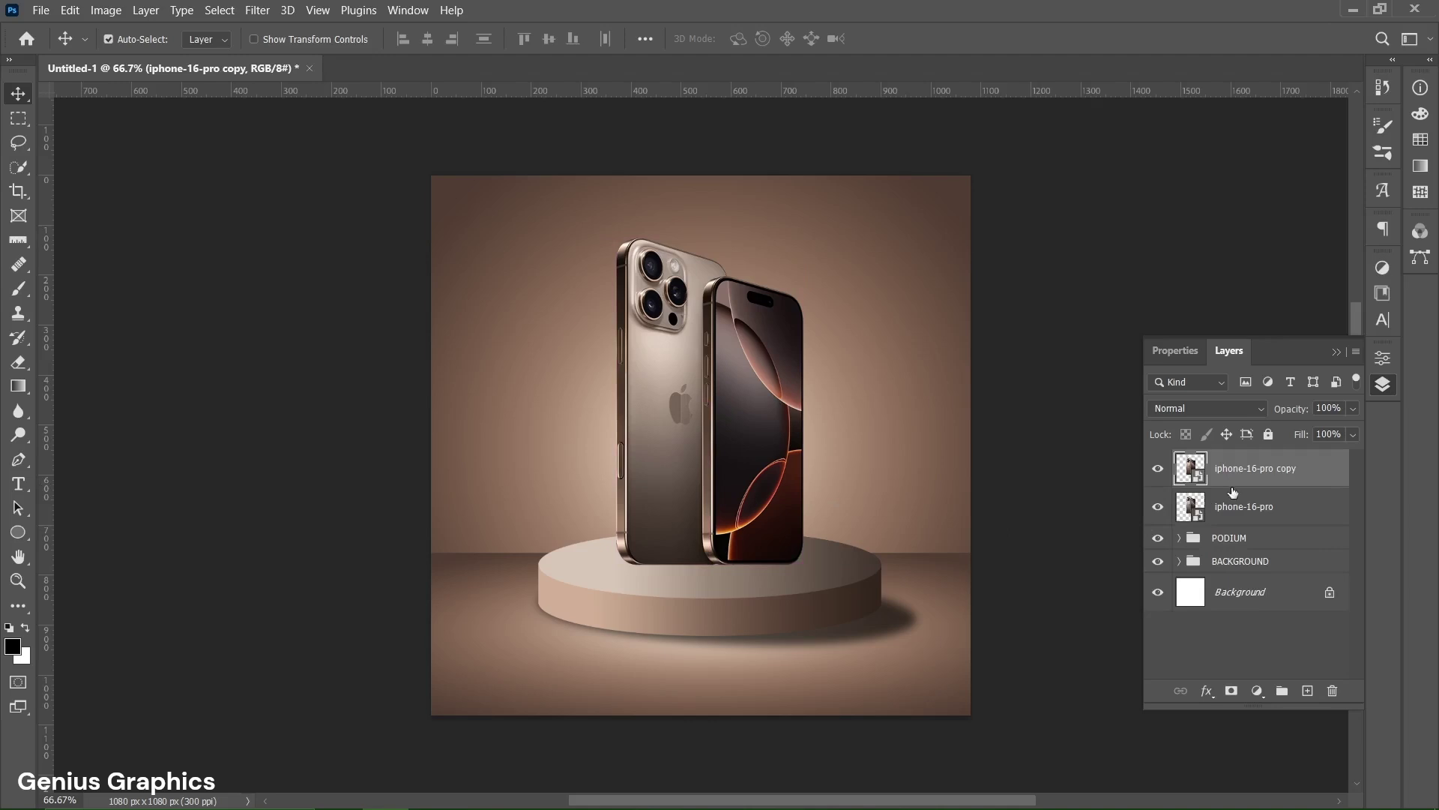
key(ctrl+t)
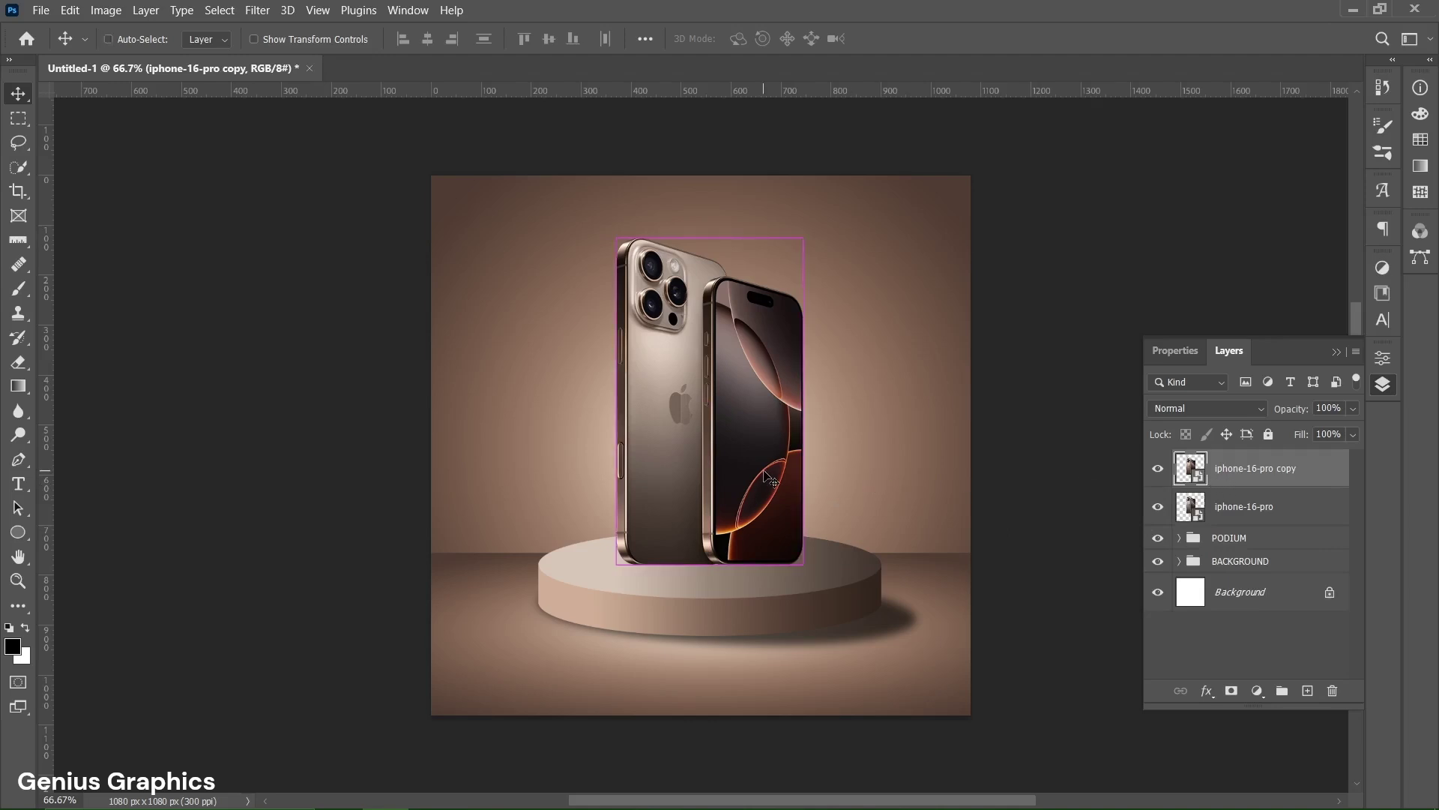
right_click(758, 555)
click(769, 547)
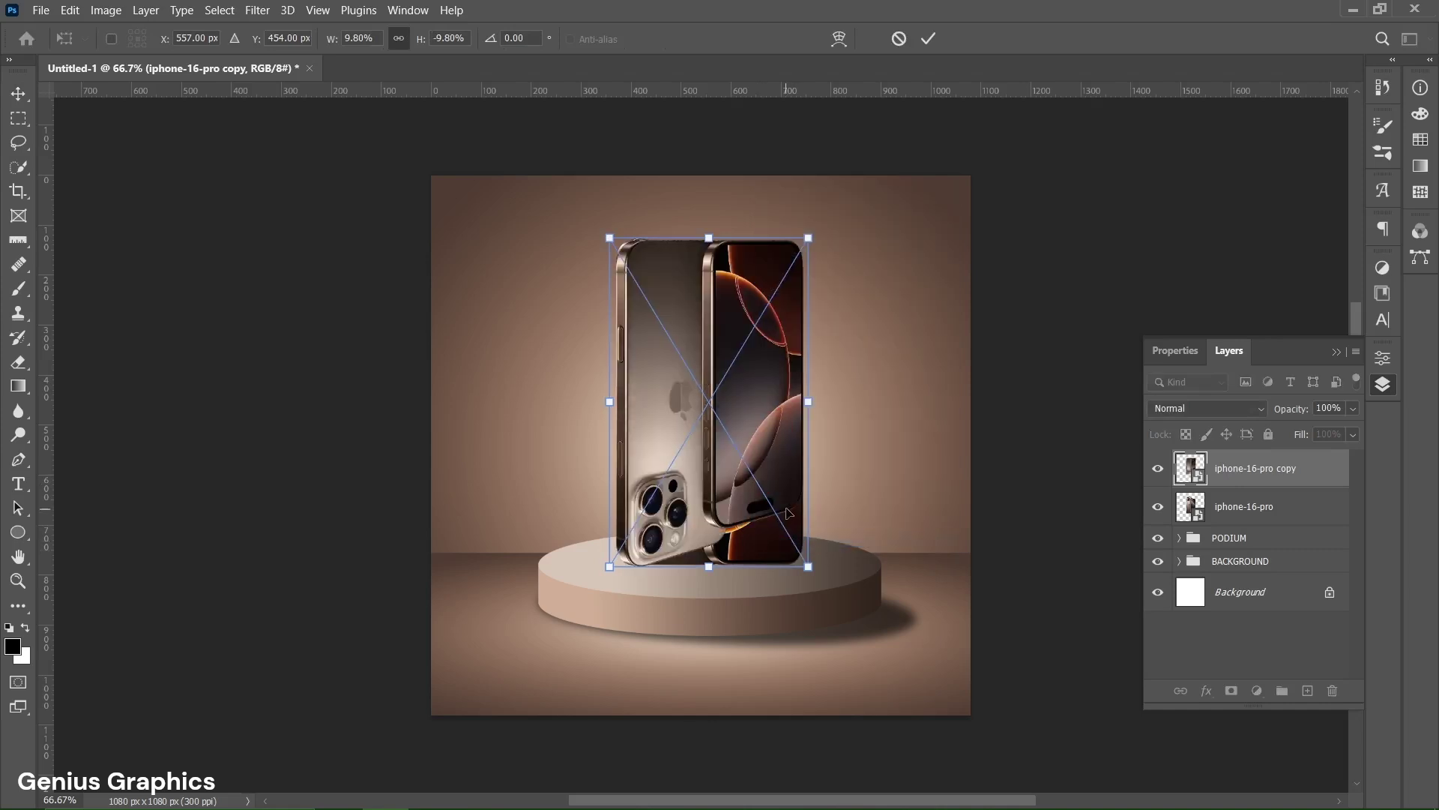
click(928, 39)
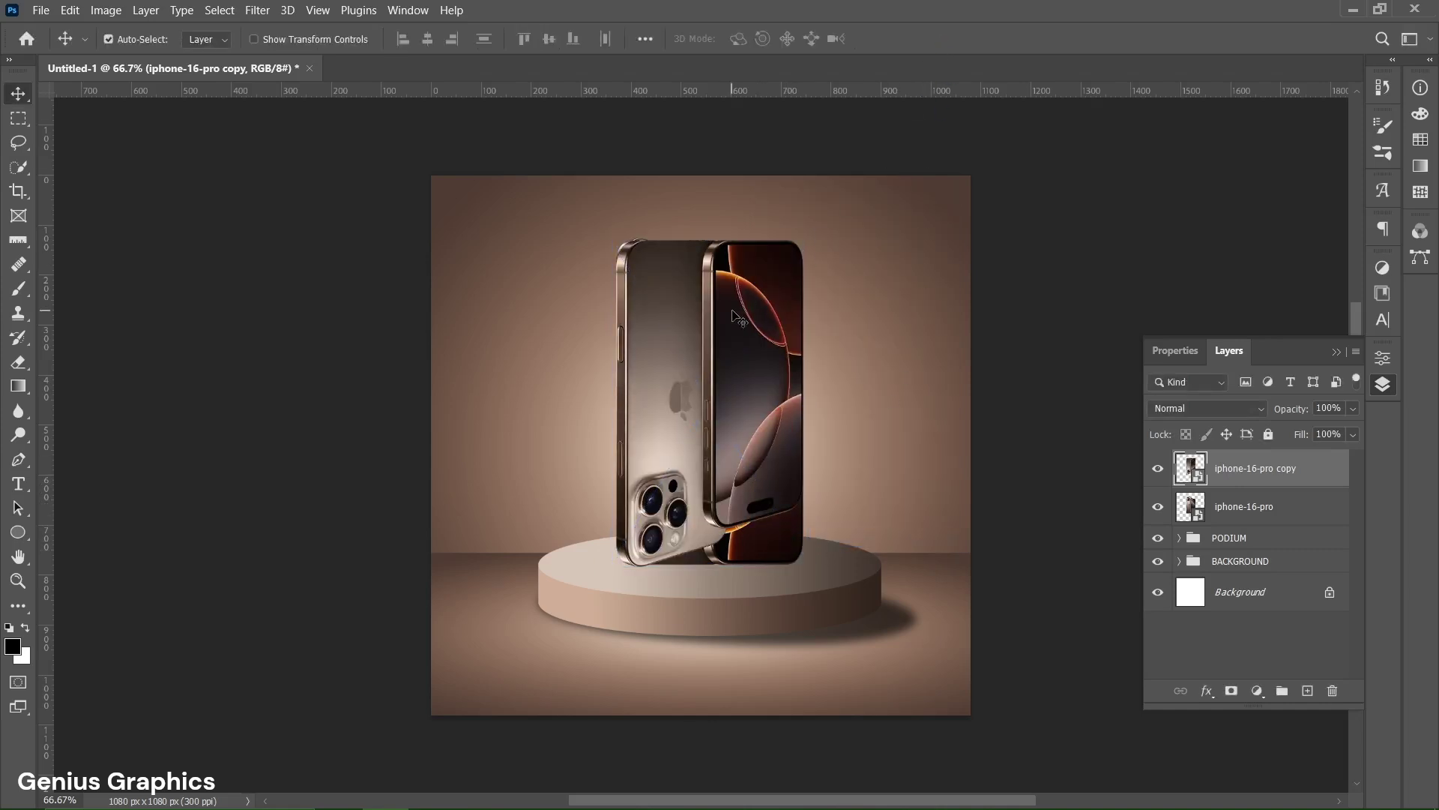
drag(738, 320, 727, 638)
click(728, 617)
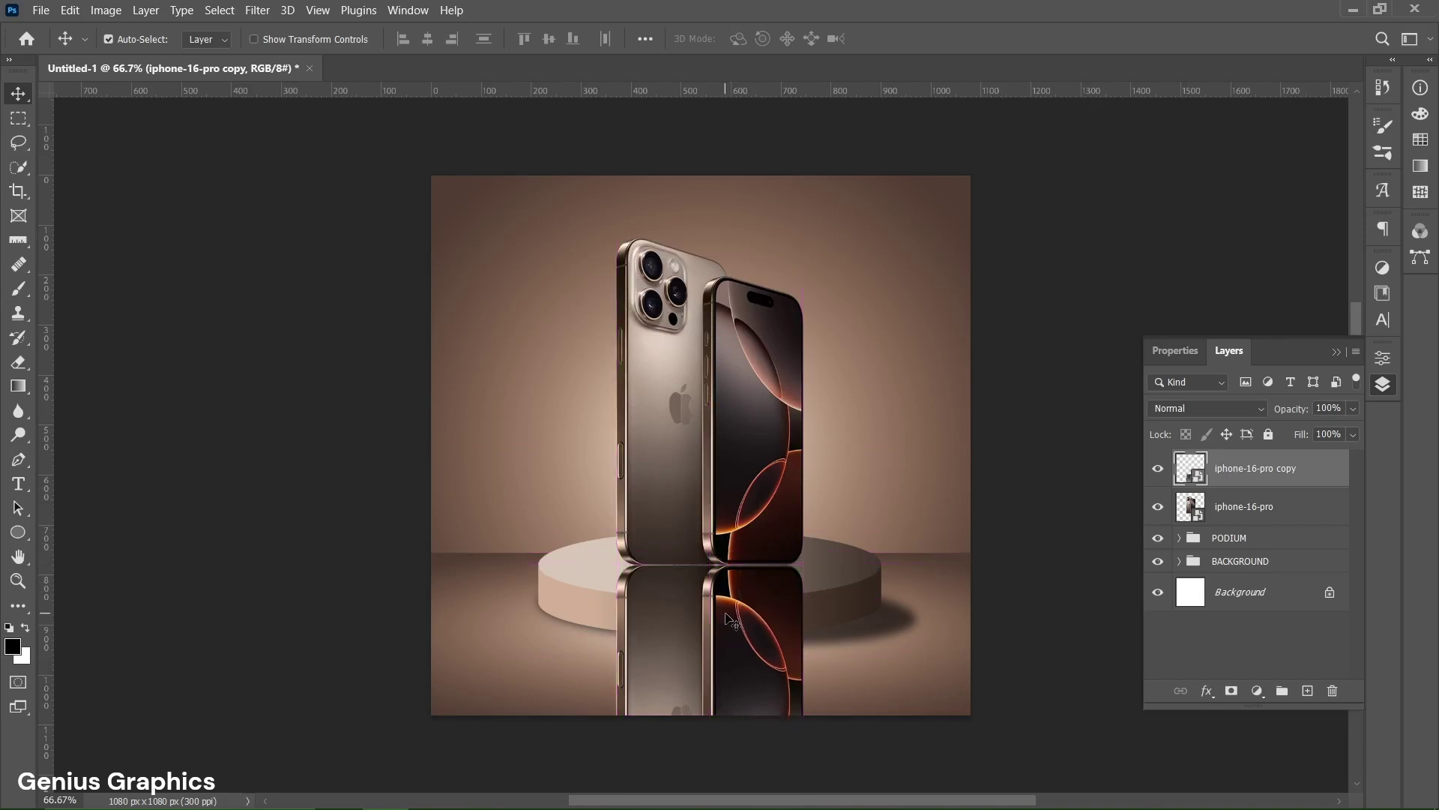
Step: Give the reflection copy a black layer mask and set up a large soft white brush
click(1231, 690)
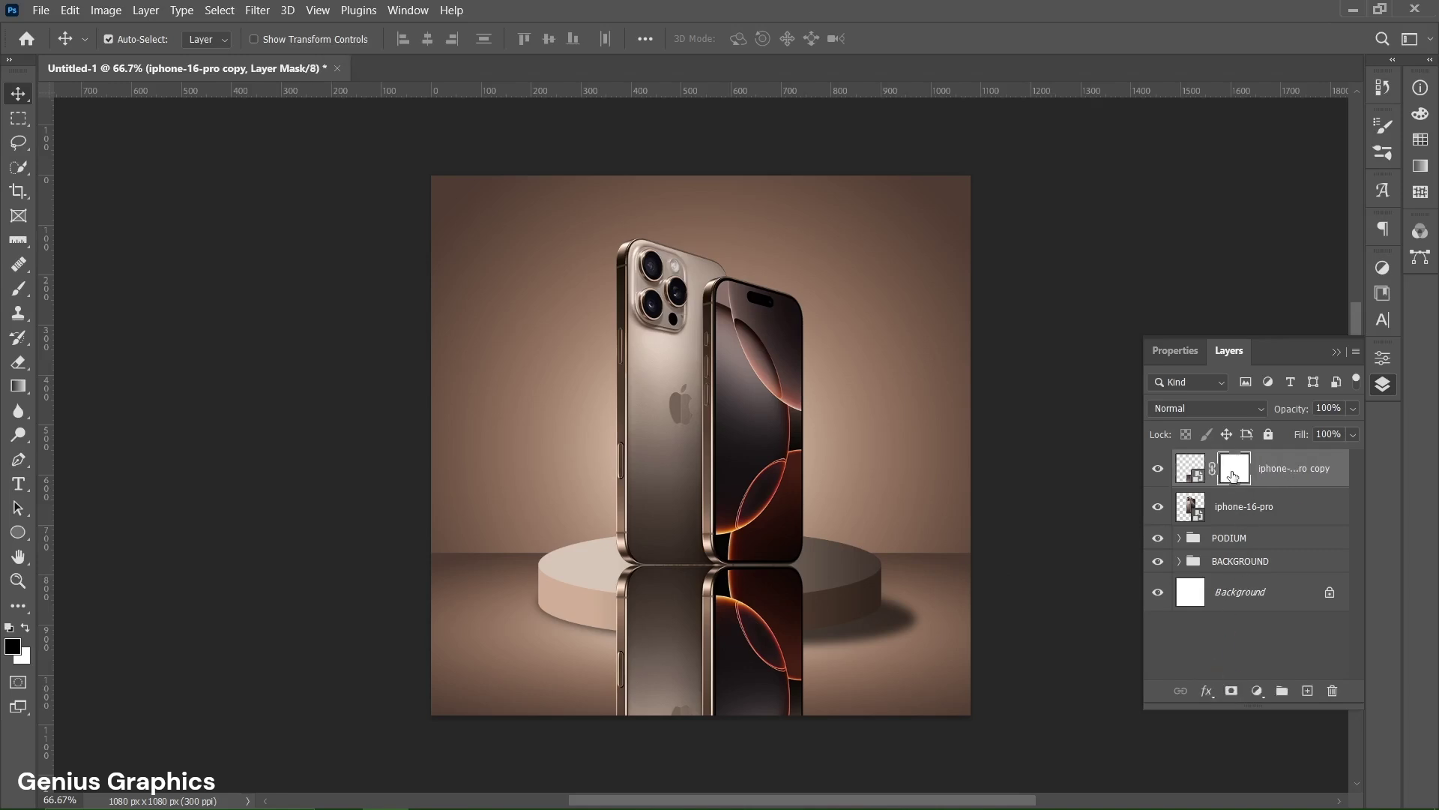
key(ctrl+i)
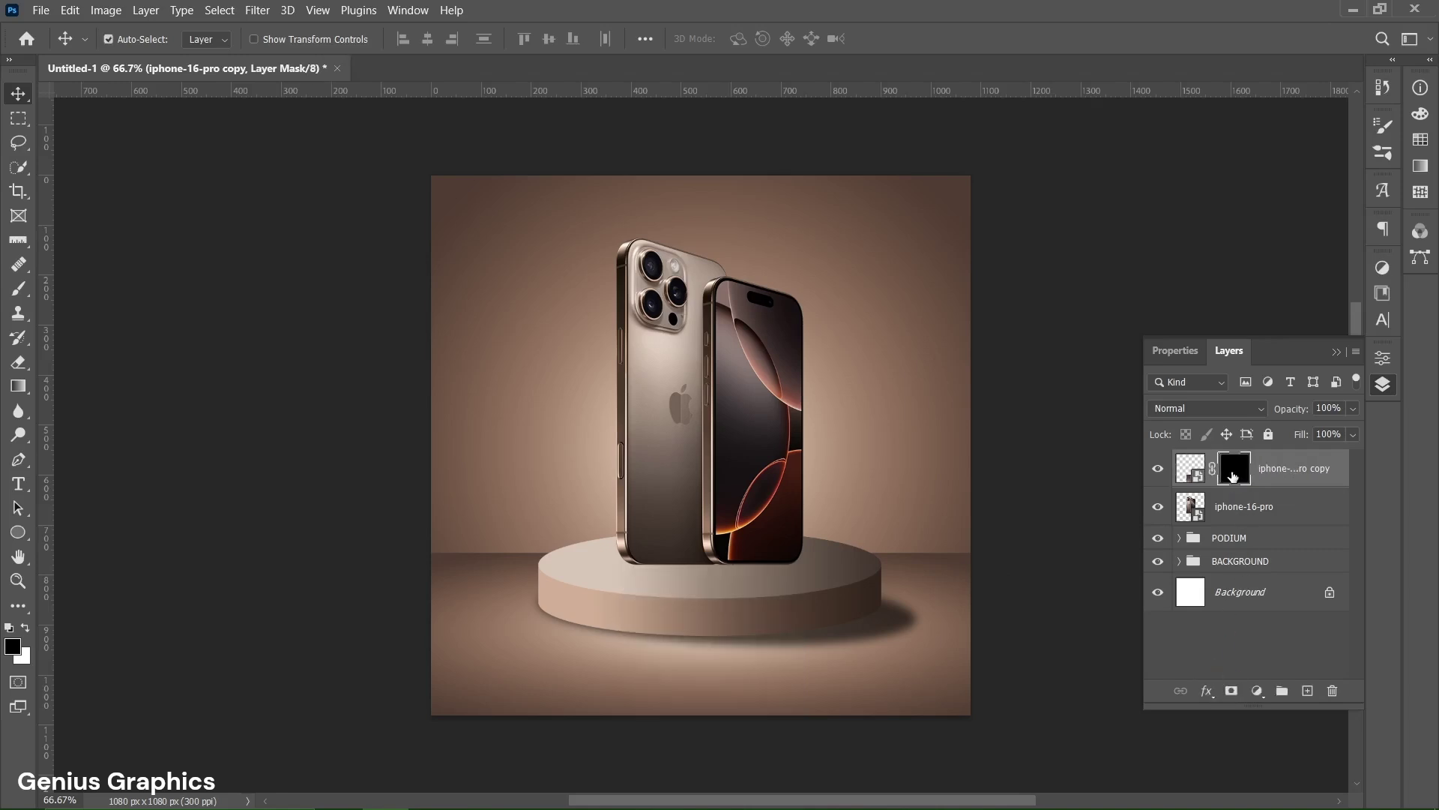
click(26, 297)
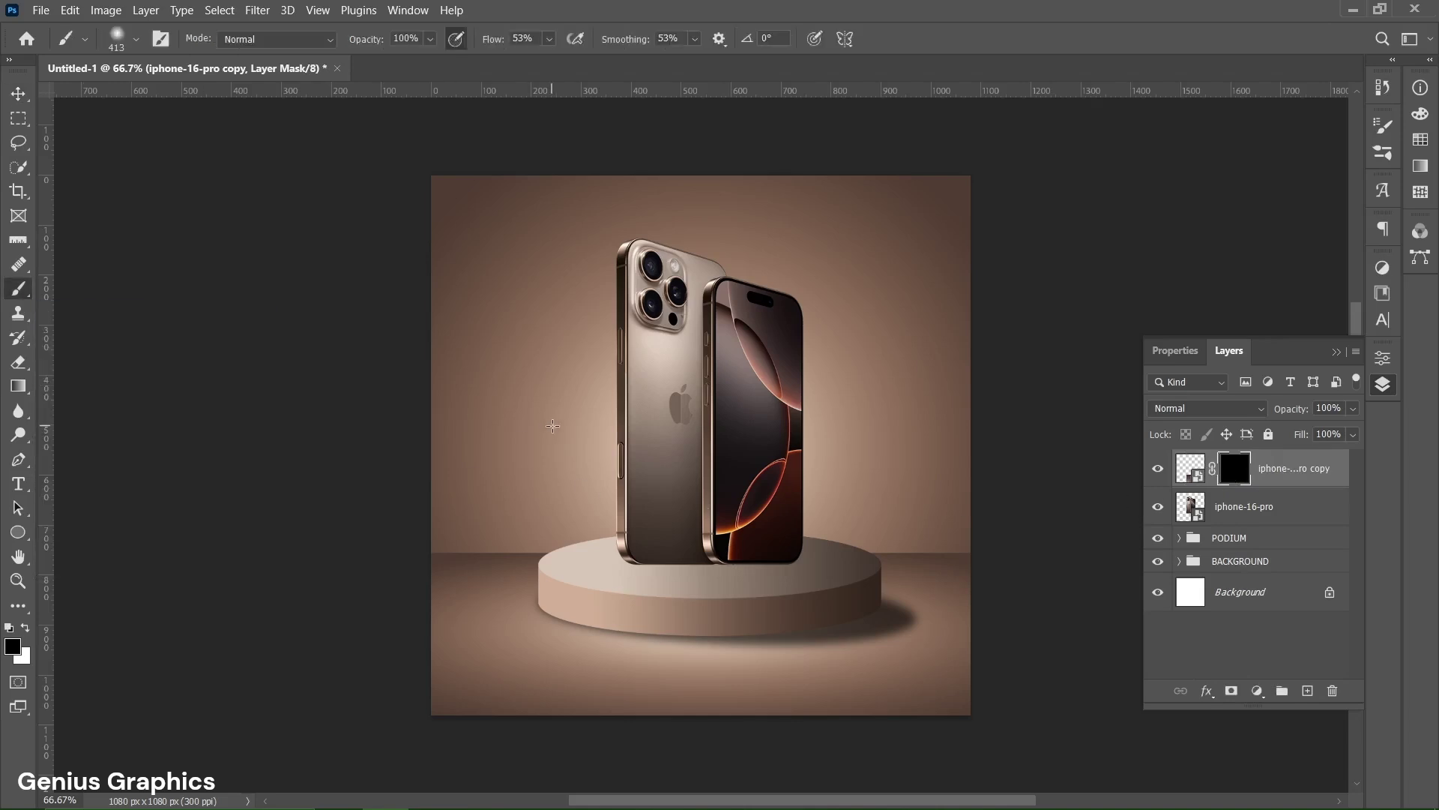
mouse_move(553, 426)
mouse_down()
mouse_move(560, 236)
mouse_move(601, 243)
mouse_up()
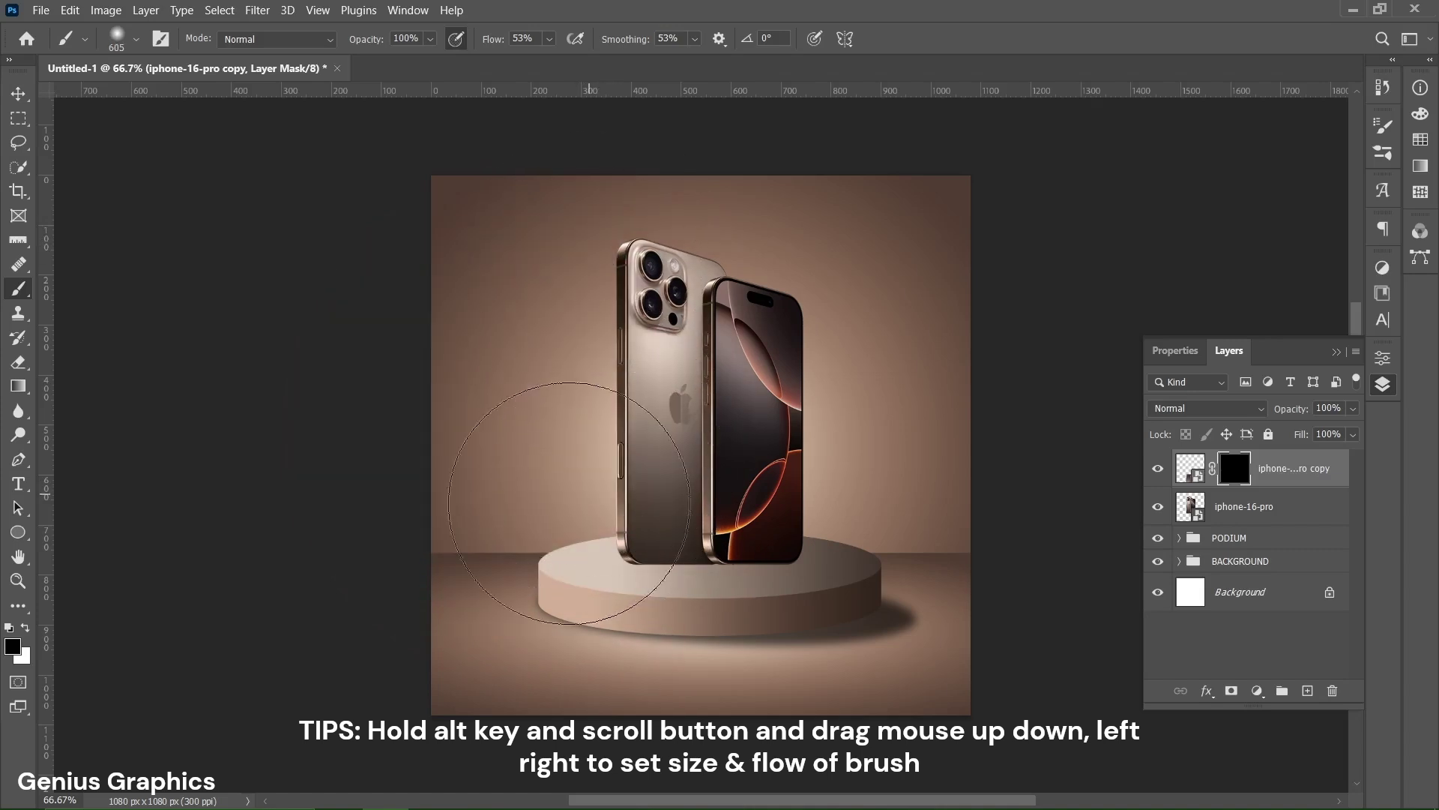
click(25, 627)
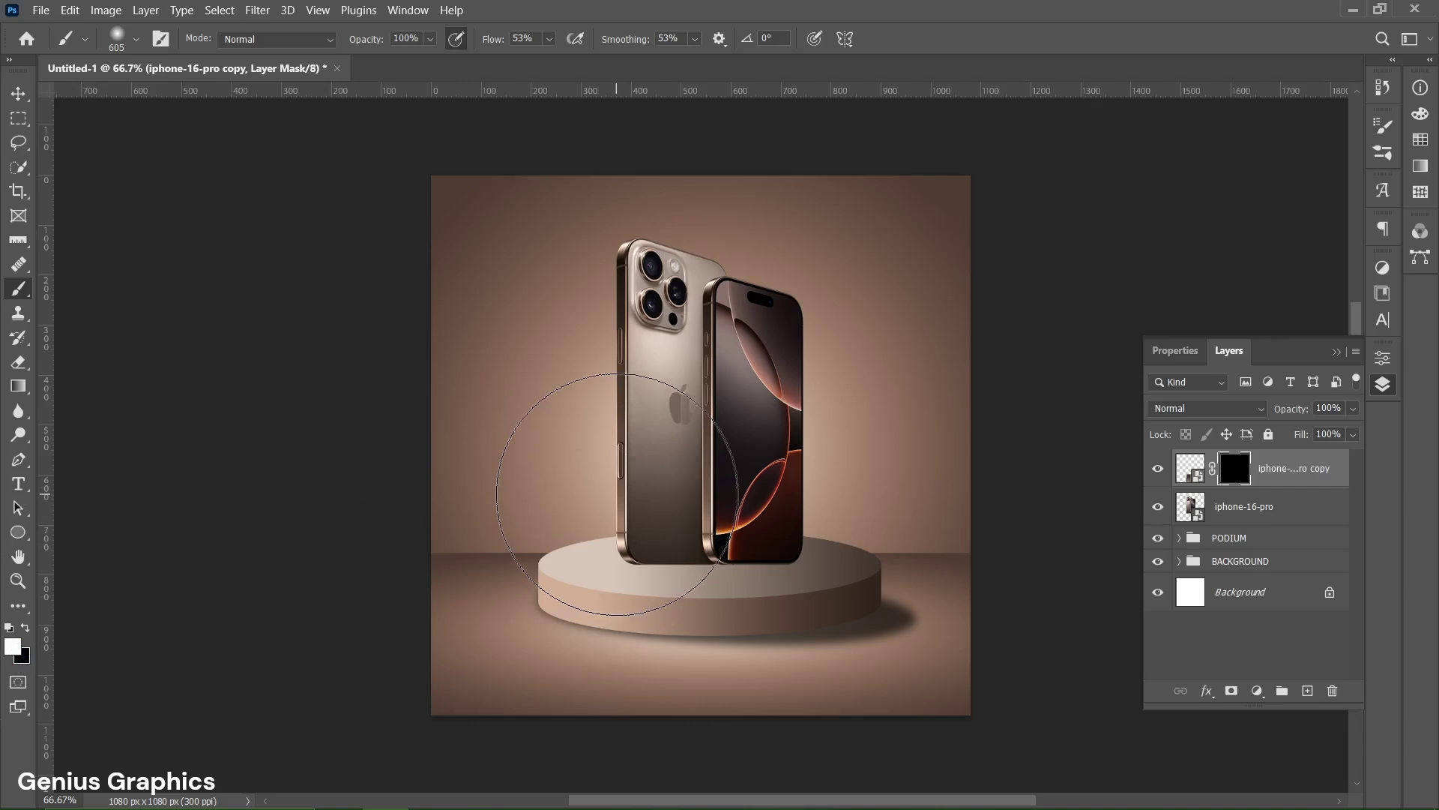
Step: Paint white beneath both phones to reveal their faint reflections on the podium
click(617, 493)
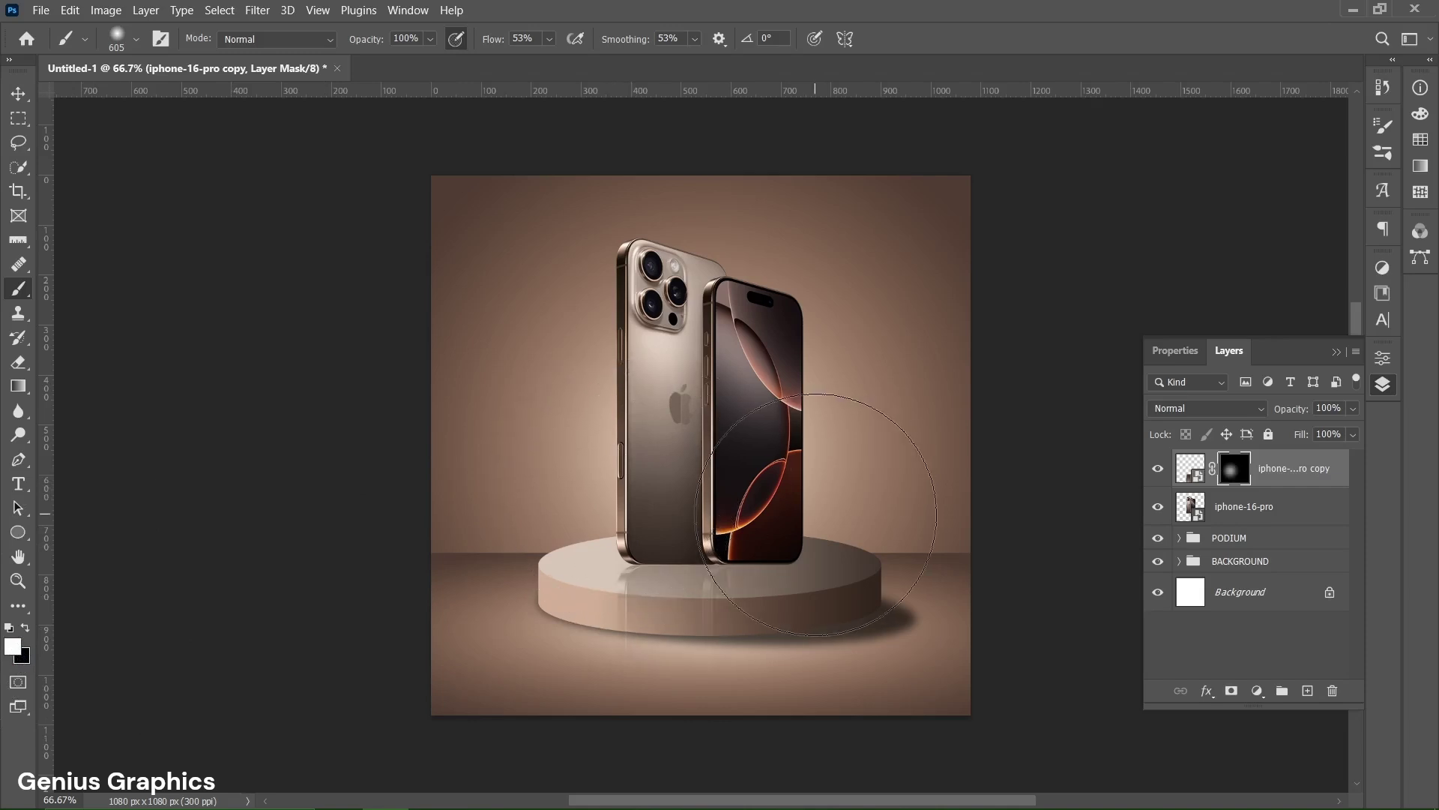
click(818, 519)
mouse_move(818, 519)
mouse_down()
mouse_move(821, 531)
mouse_move(788, 450)
mouse_move(718, 436)
mouse_up()
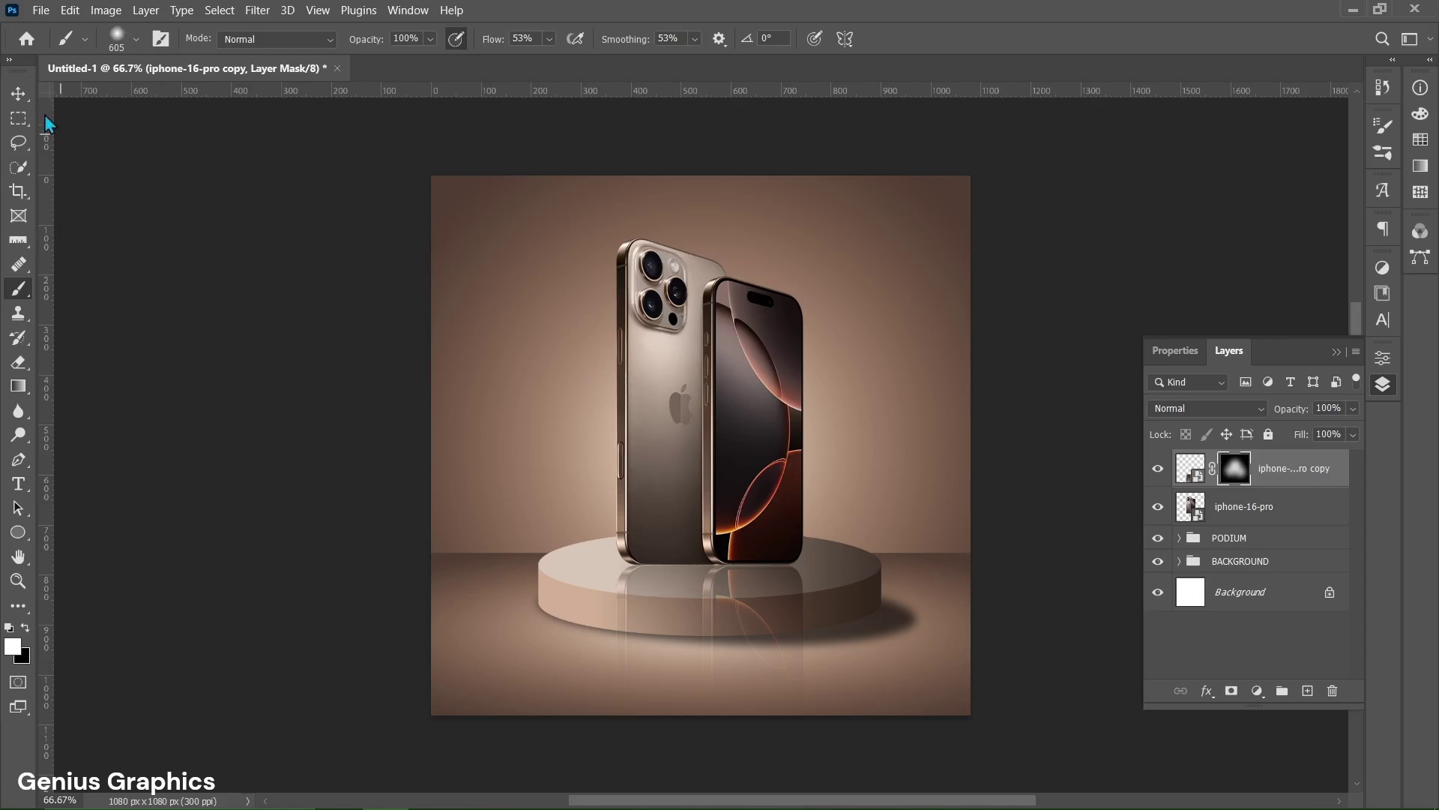
click(28, 97)
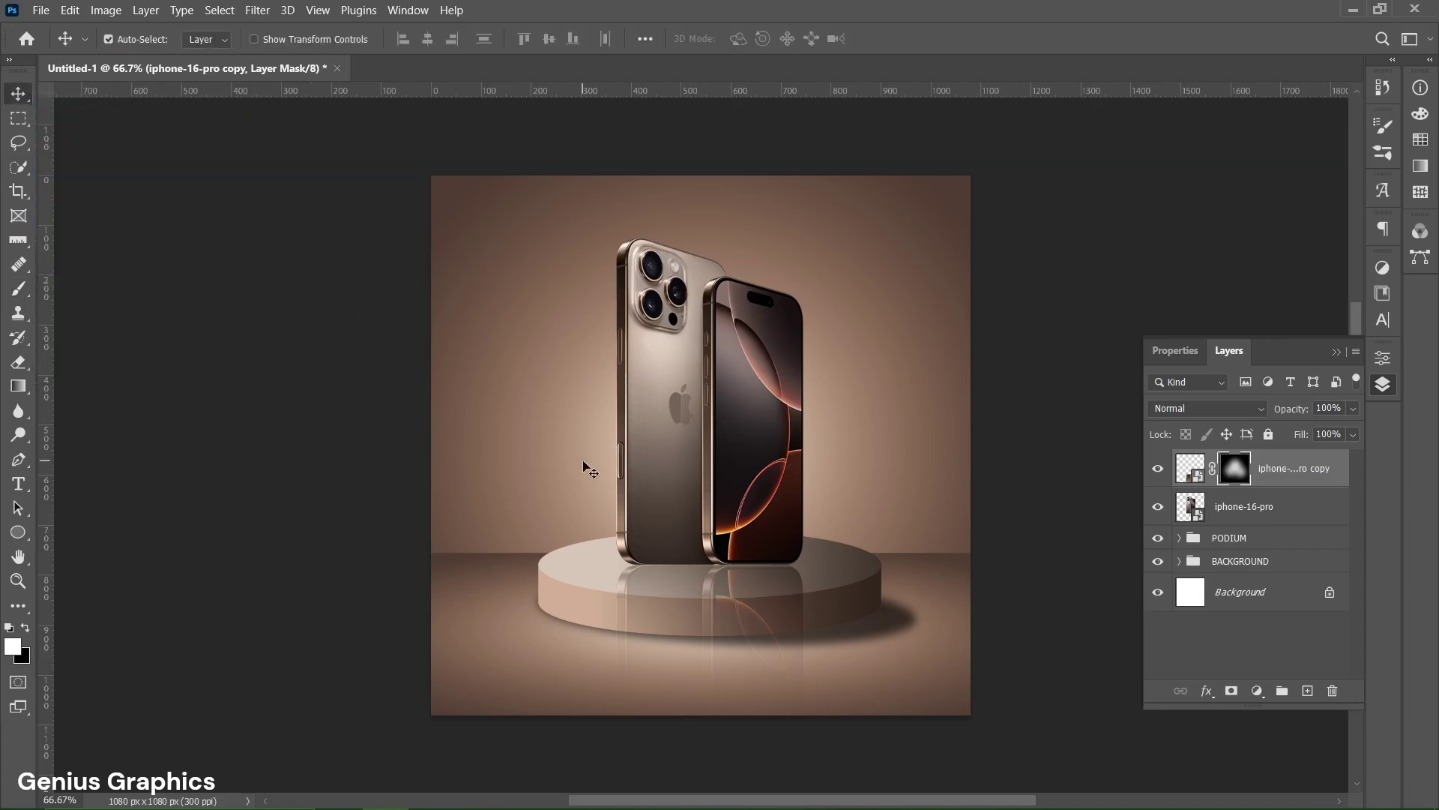
Step: Load the podium's top ellipse as a selection and invert it
click(556, 561)
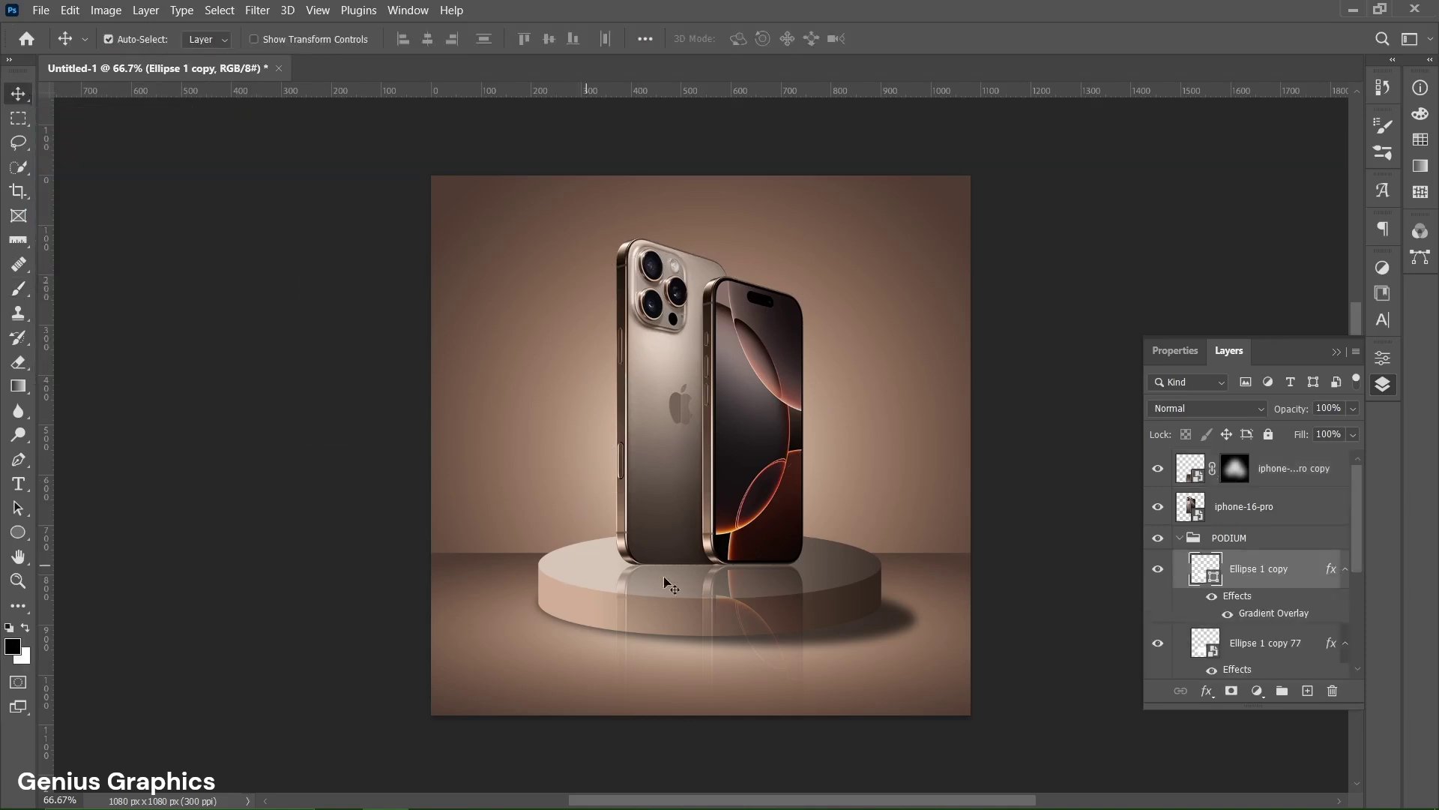
ctrl+click(1197, 566)
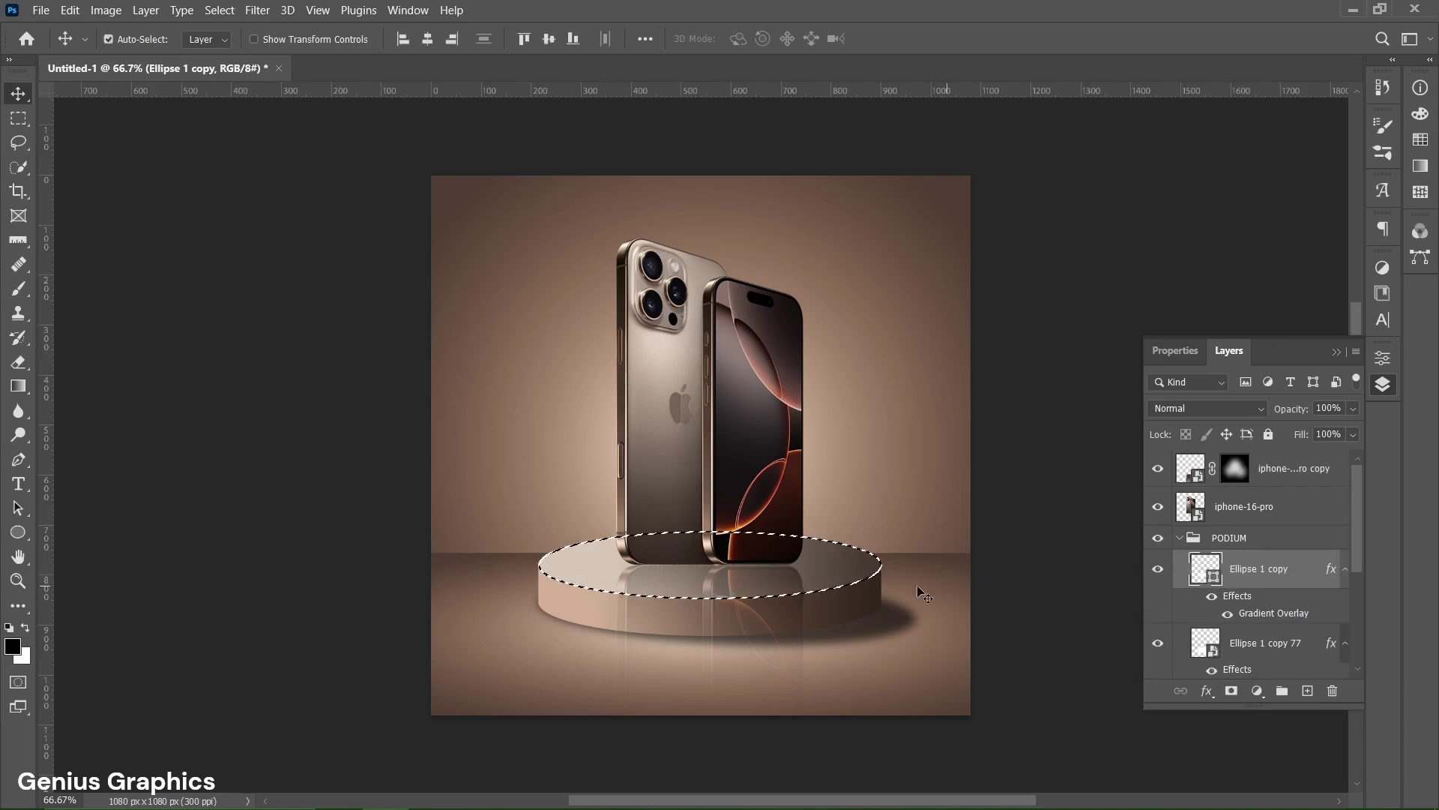
click(19, 167)
click(96, 193)
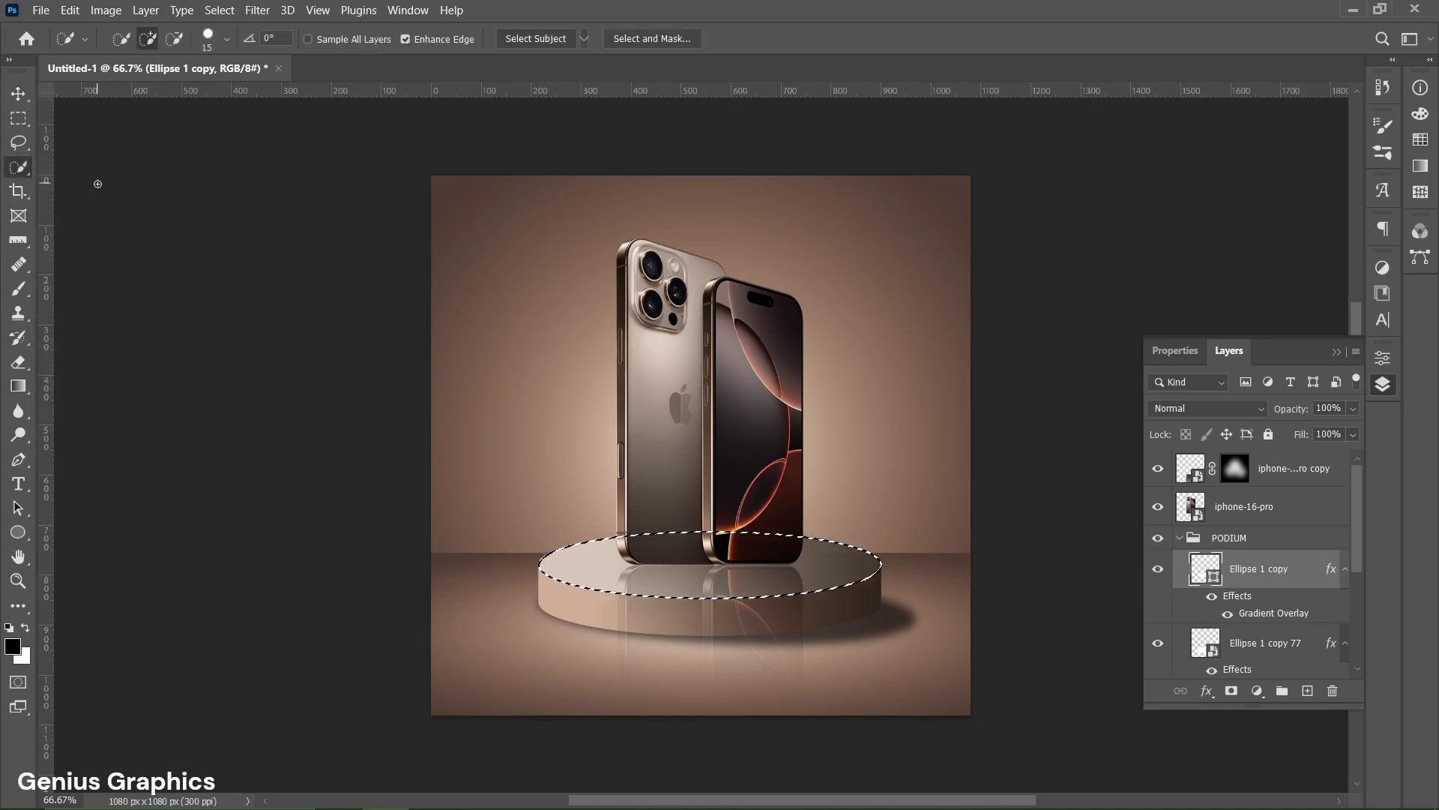
right_click(561, 555)
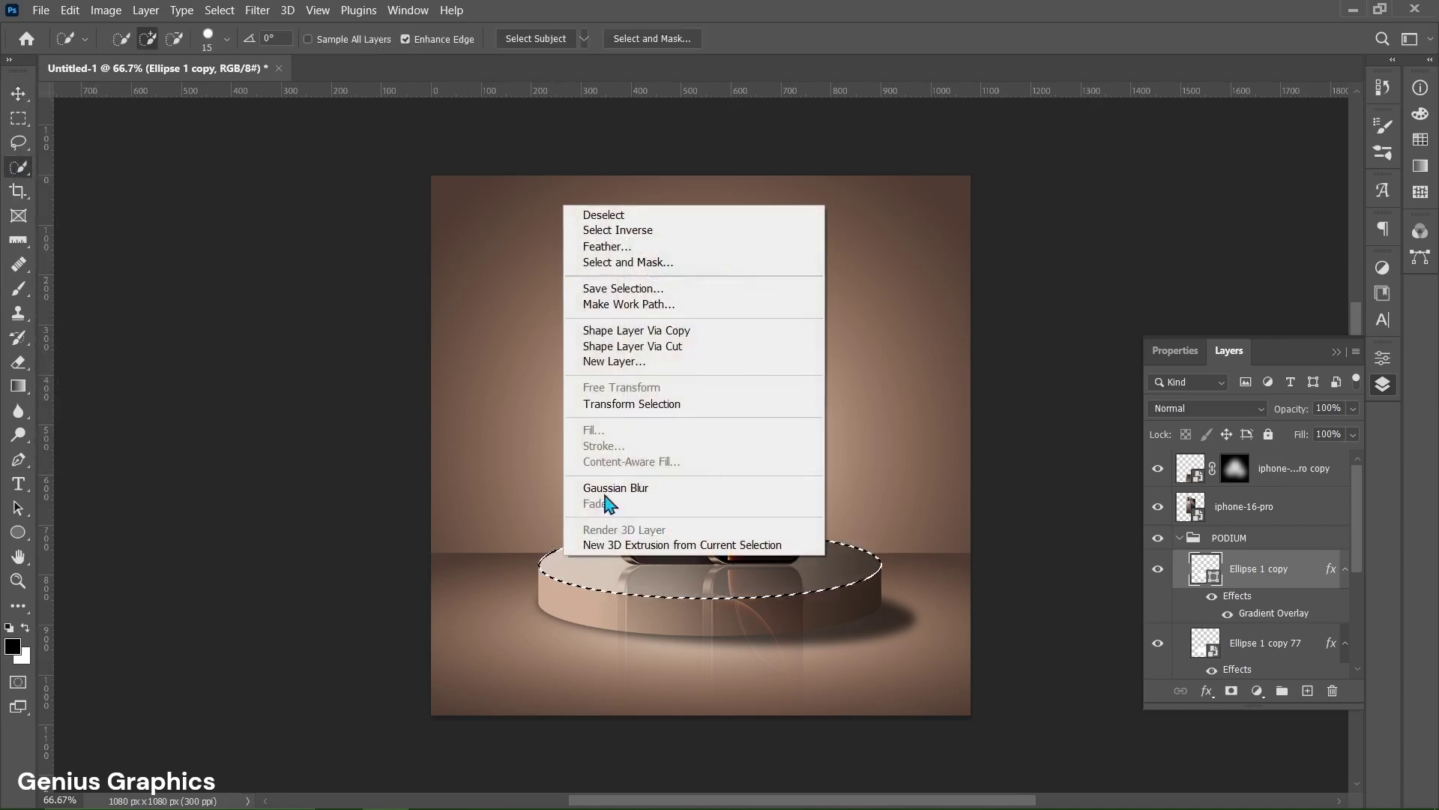
click(627, 230)
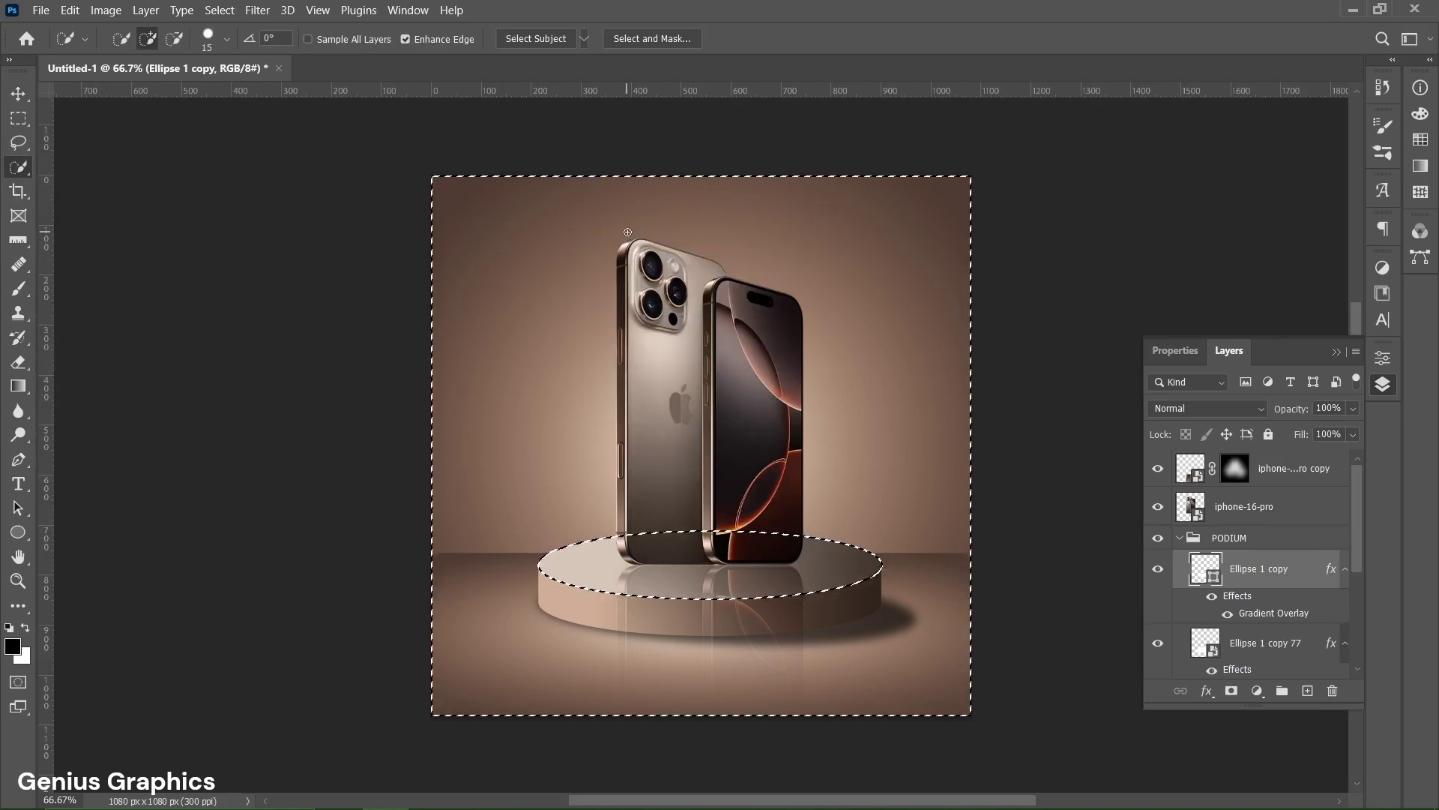
Step: Paint black on the reflection mask outside the podium top with a 307 px brush, then deselect
click(19, 288)
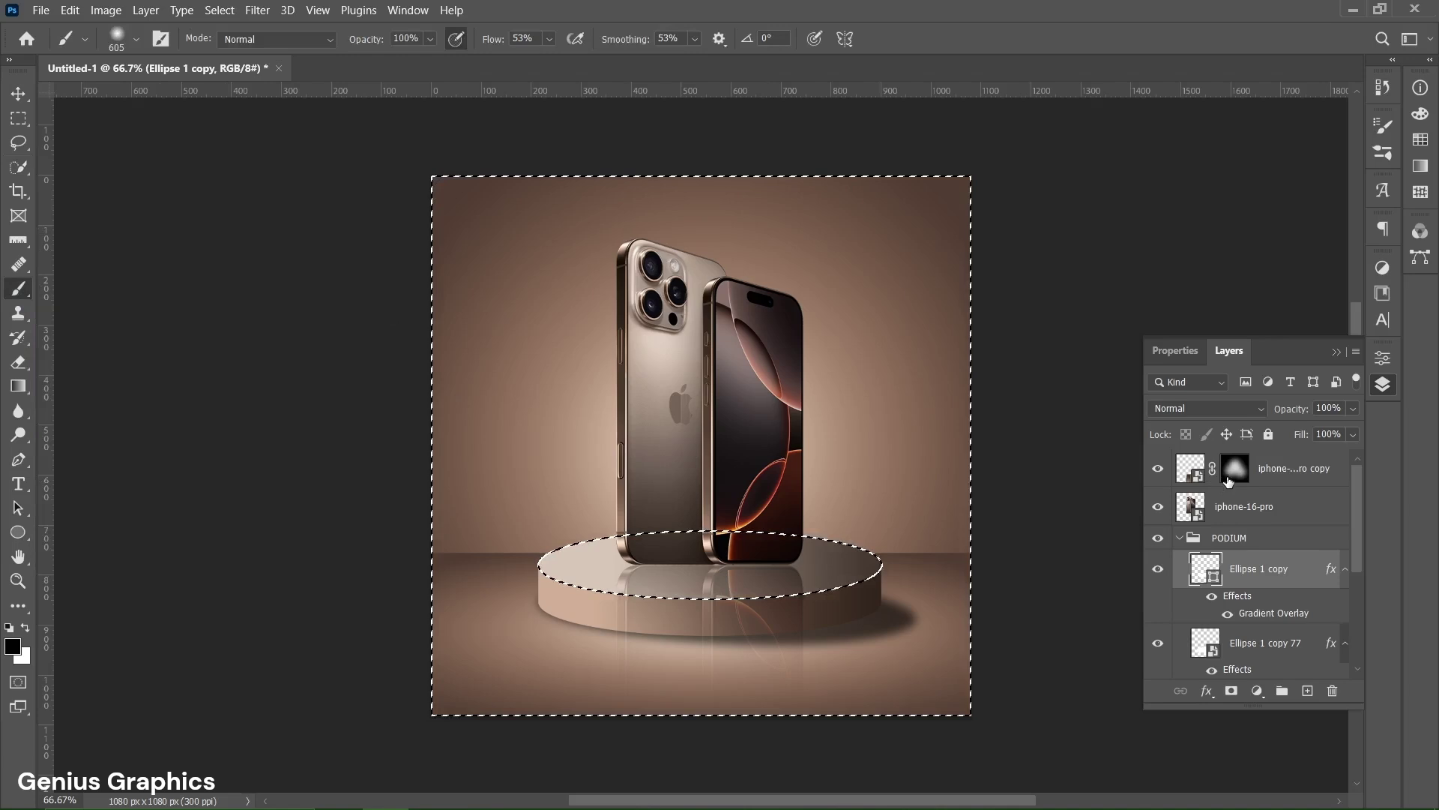
click(1233, 469)
key(x)
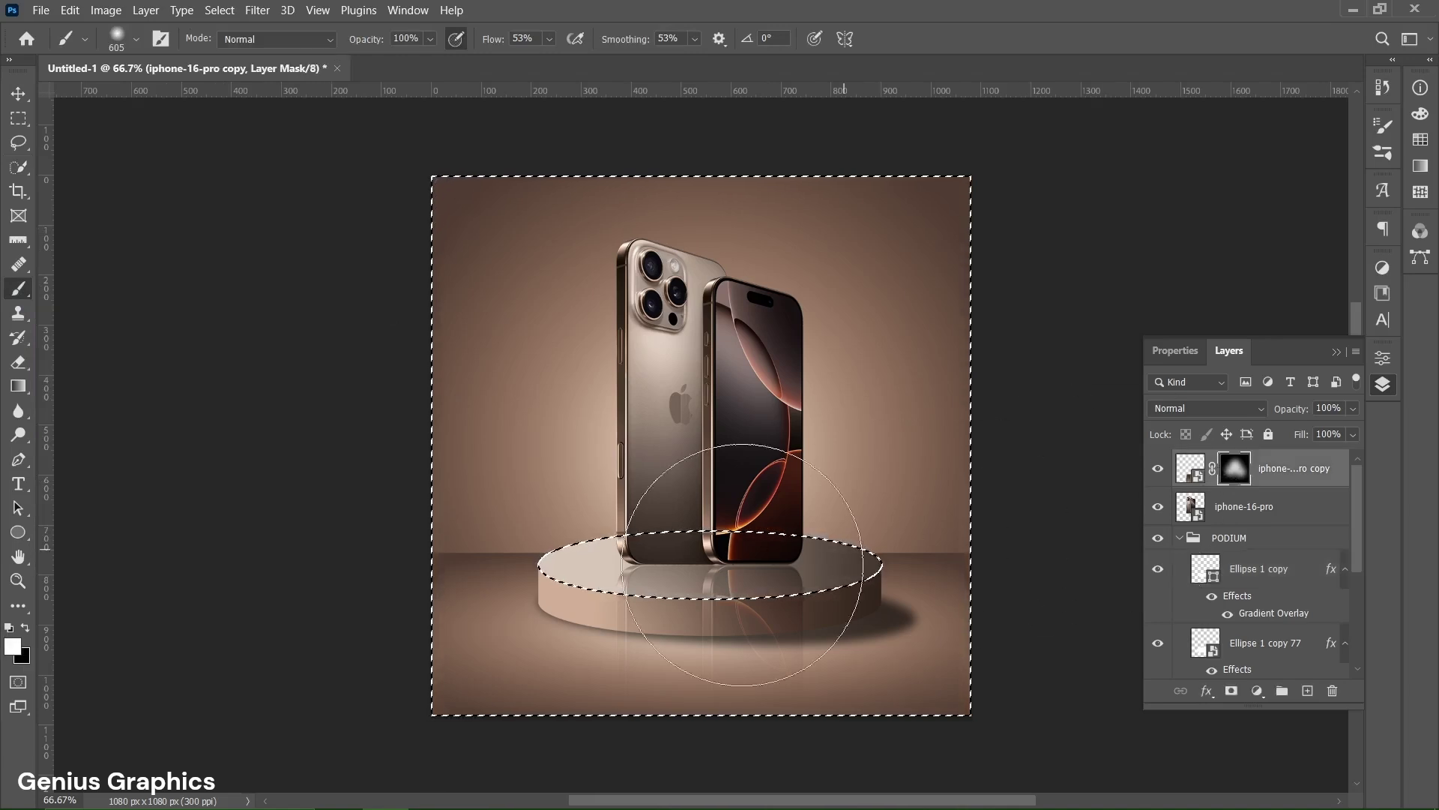
click(25, 628)
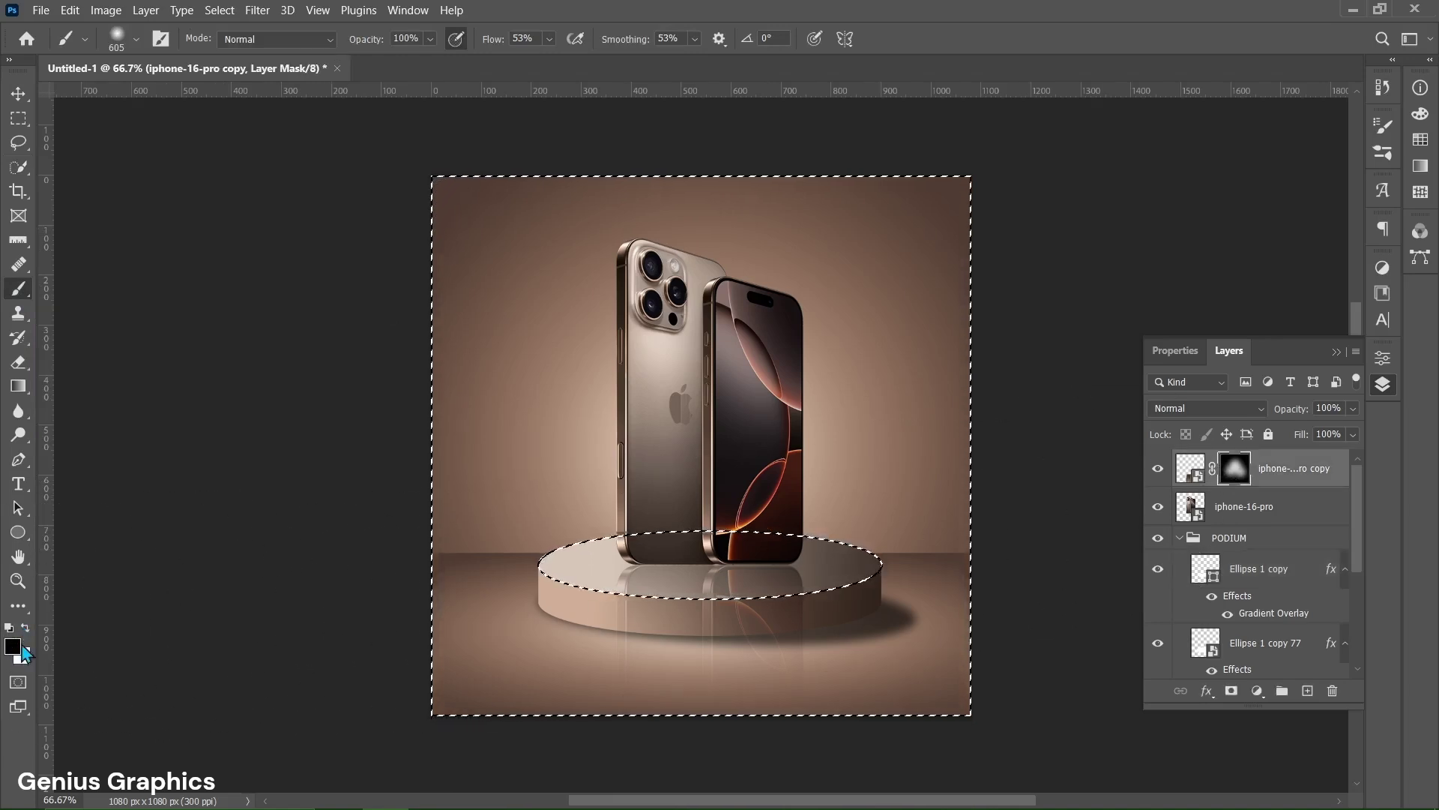
mouse_move(670, 633)
mouse_down()
mouse_move(570, 661)
mouse_move(569, 589)
mouse_move(591, 579)
mouse_move(577, 721)
mouse_up()
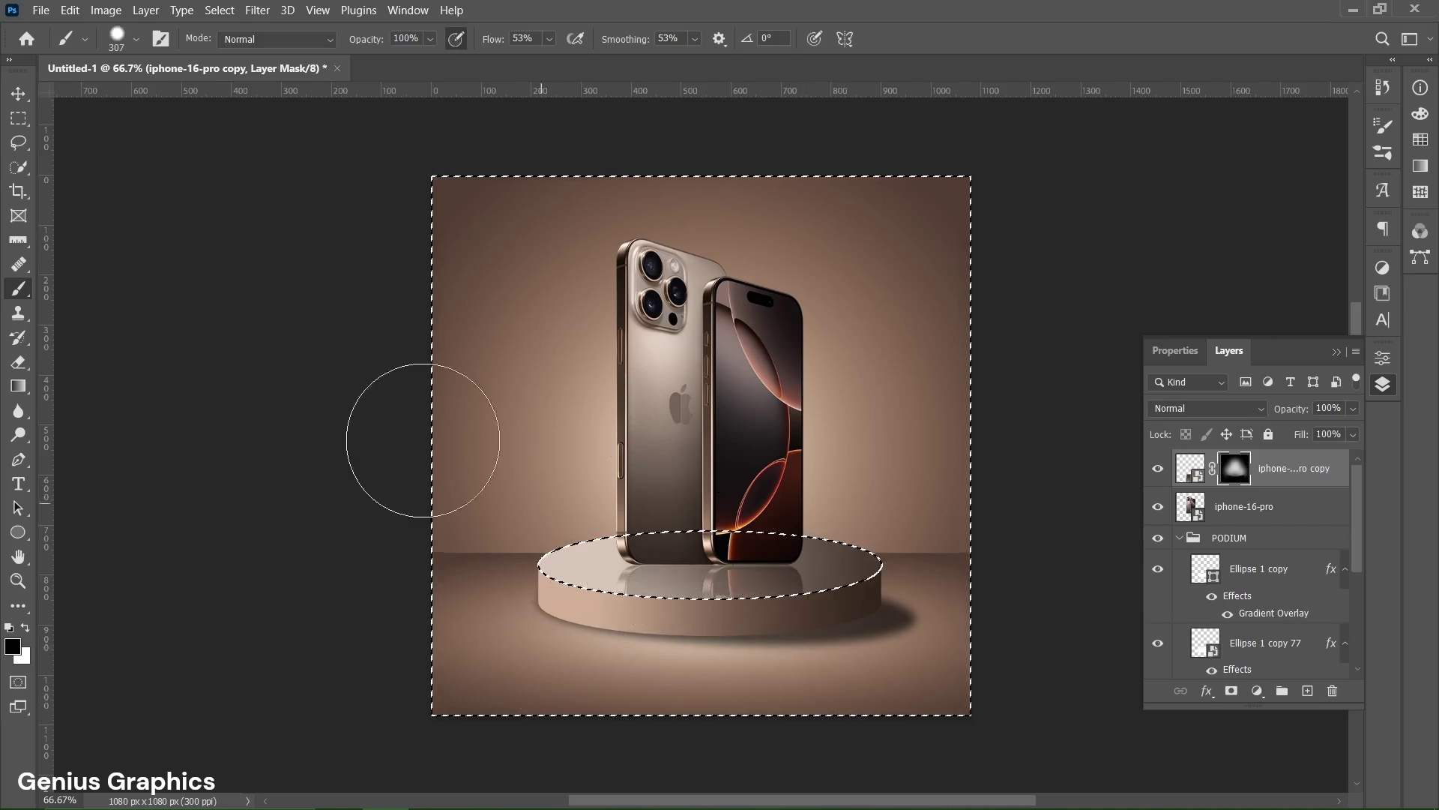
key(v)
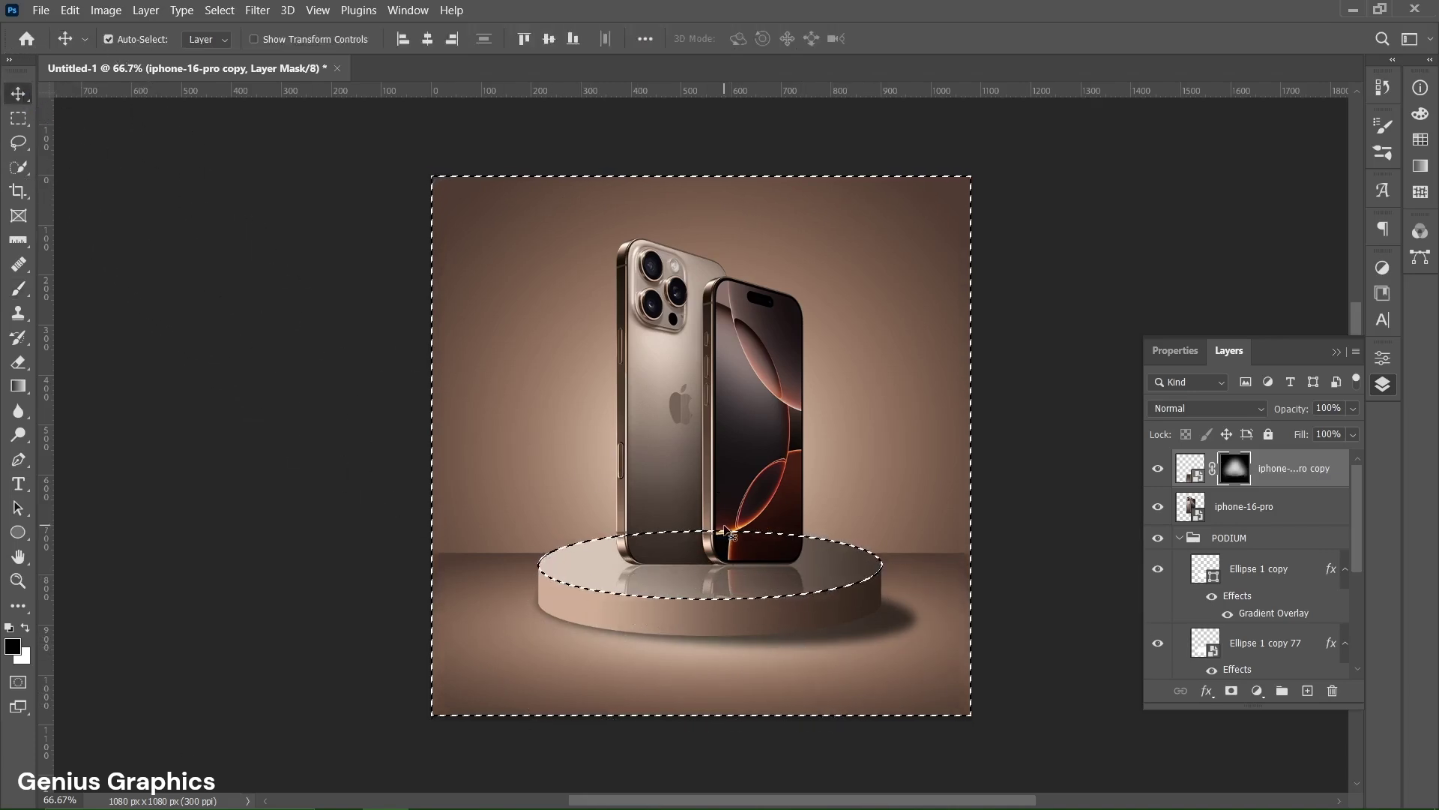
key(ctrl+d)
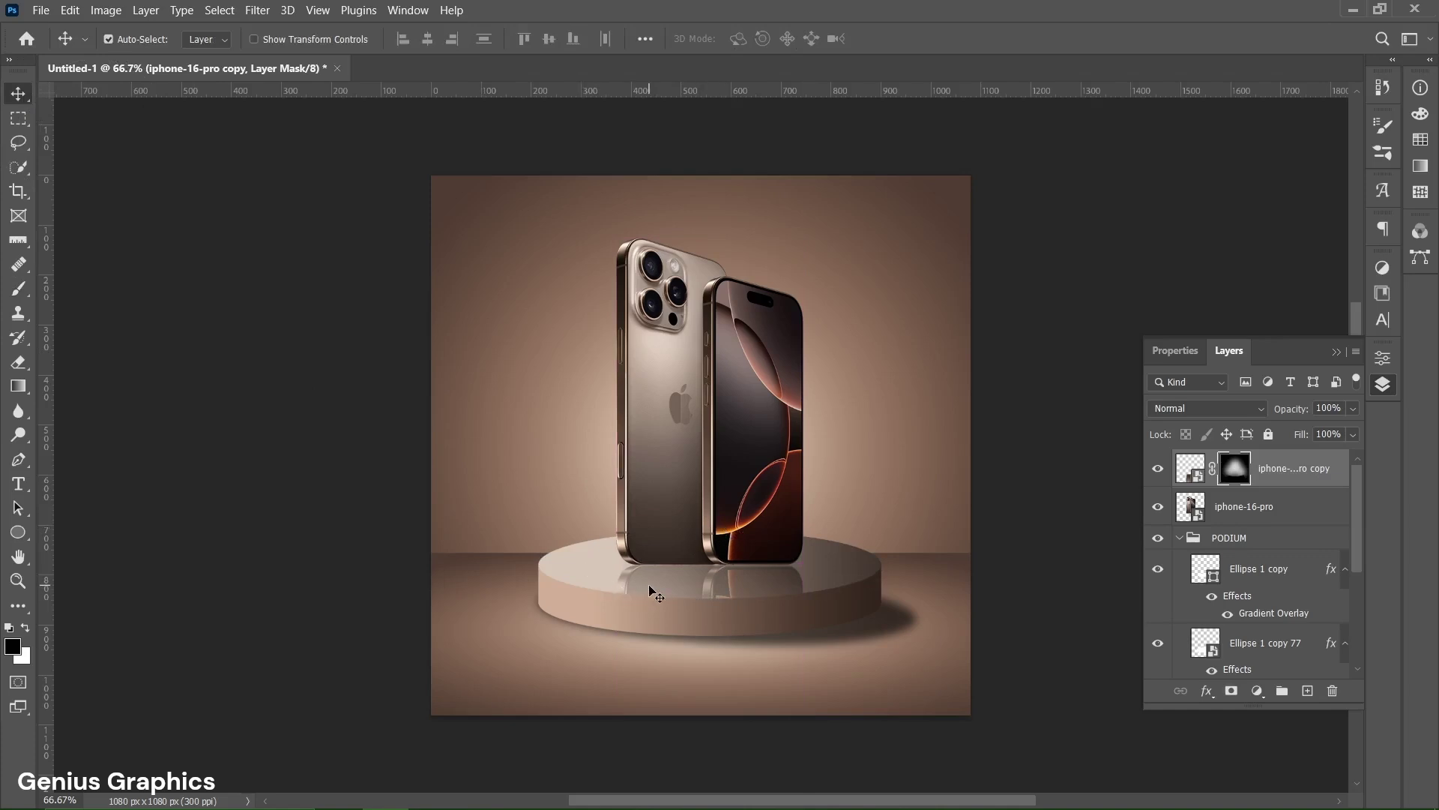
Step: Collapse PODIUM, drop the reflection's fill to 65%, and move it below iphone-16-pro
click(1181, 539)
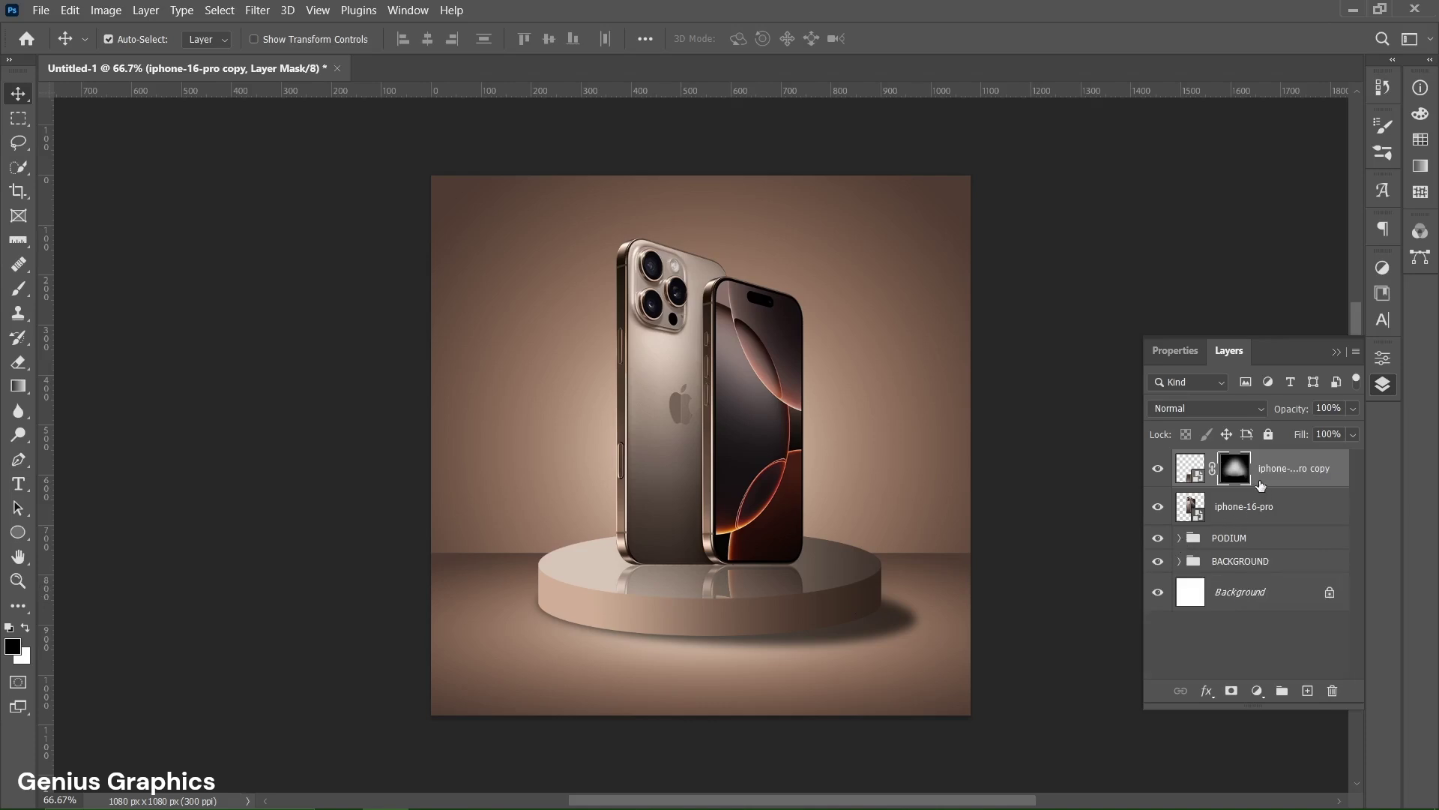
drag(1301, 440, 1298, 439)
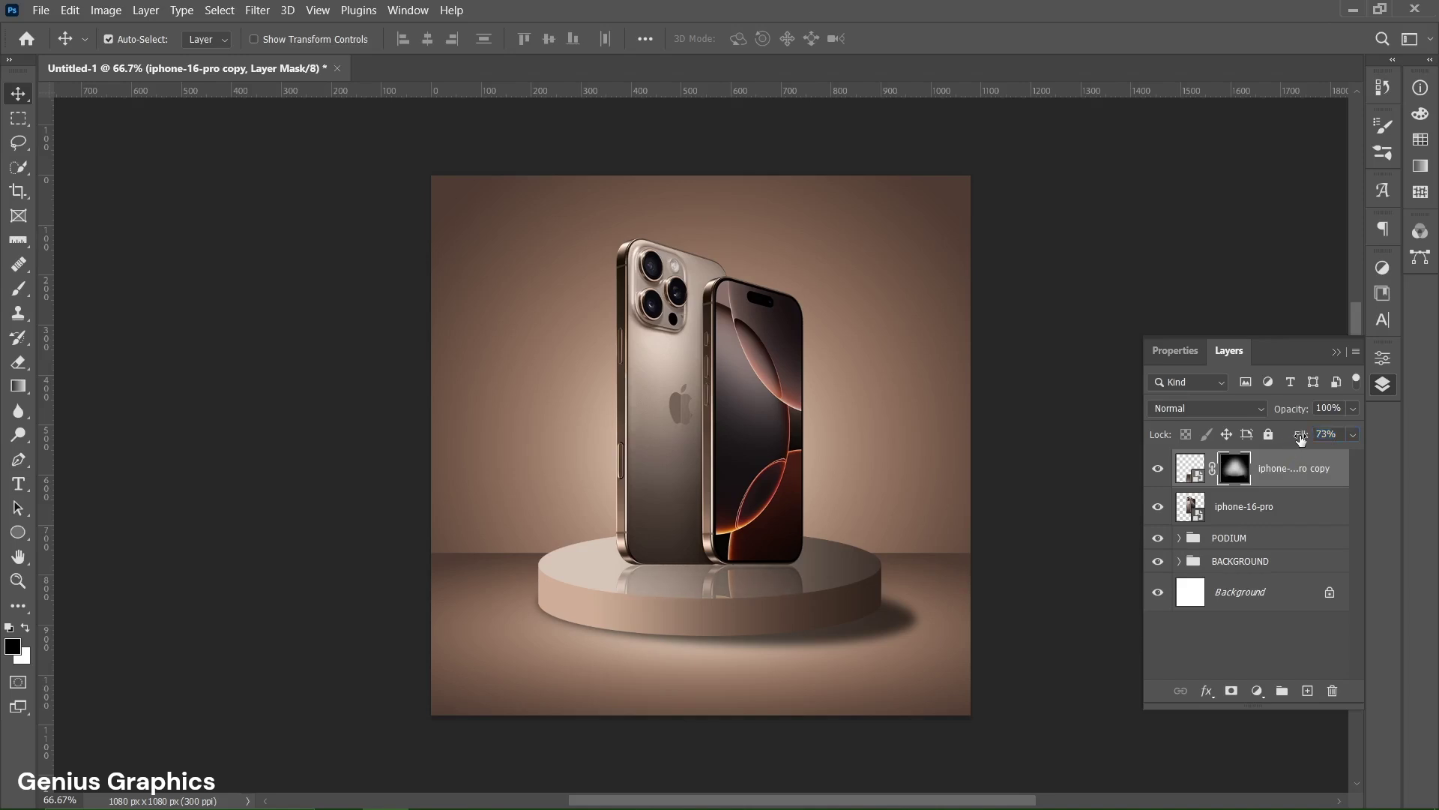
mouse_move(1301, 440)
mouse_down()
mouse_move(1288, 441)
mouse_move(1301, 439)
mouse_up()
drag(1306, 478, 1306, 523)
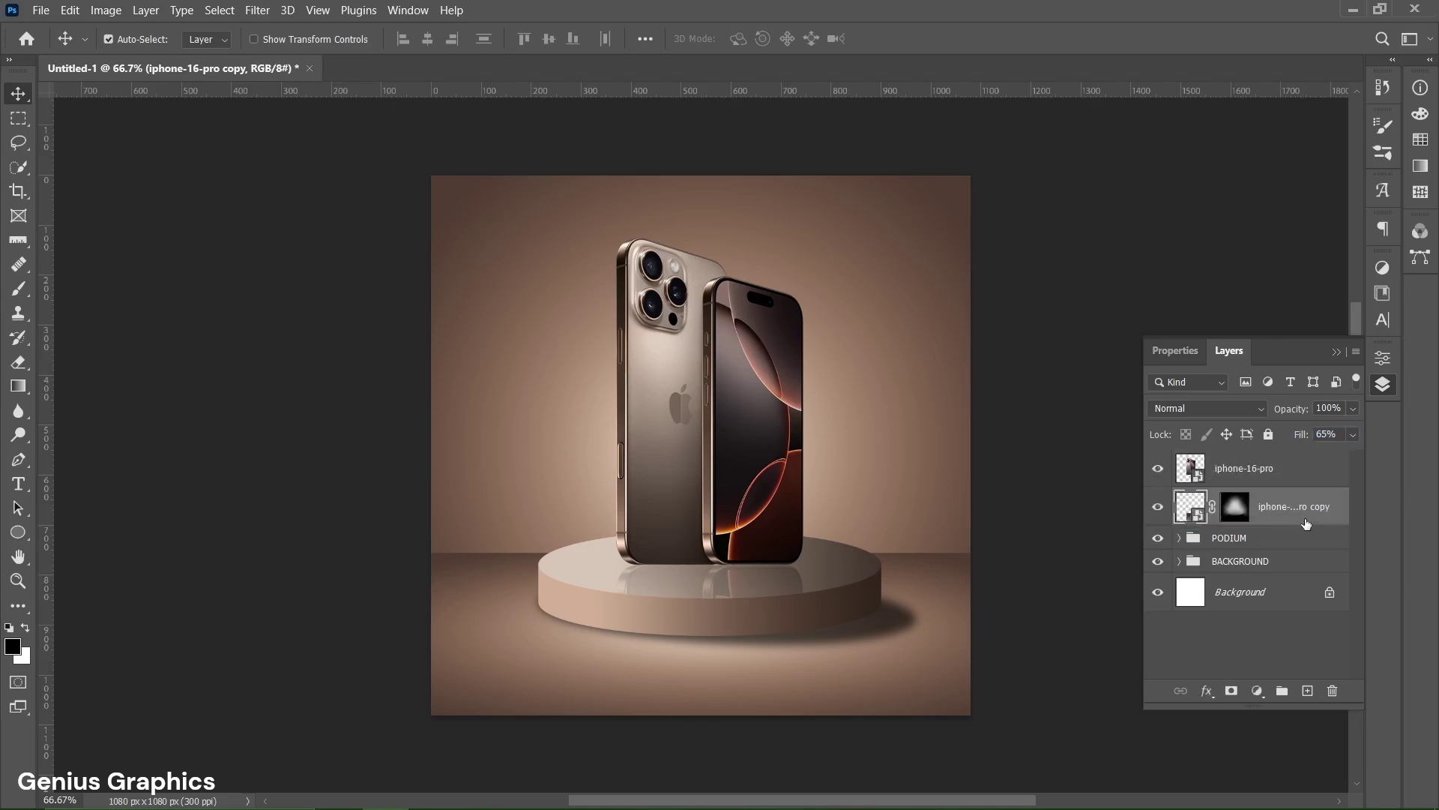
Step: Add Layer 1 beneath the reflection layer and set up a soft 480 px brush
click(1308, 691)
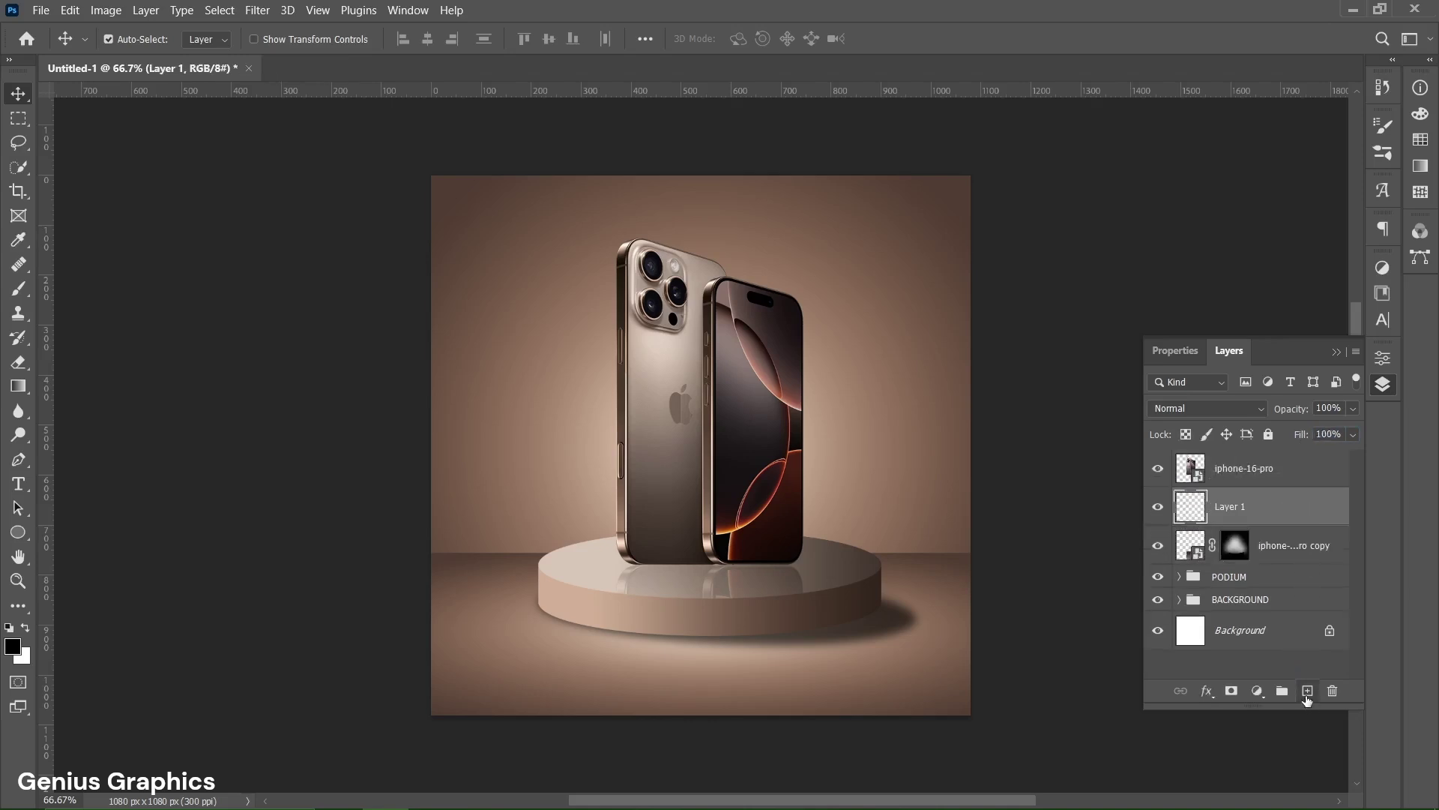
drag(1242, 517, 1246, 569)
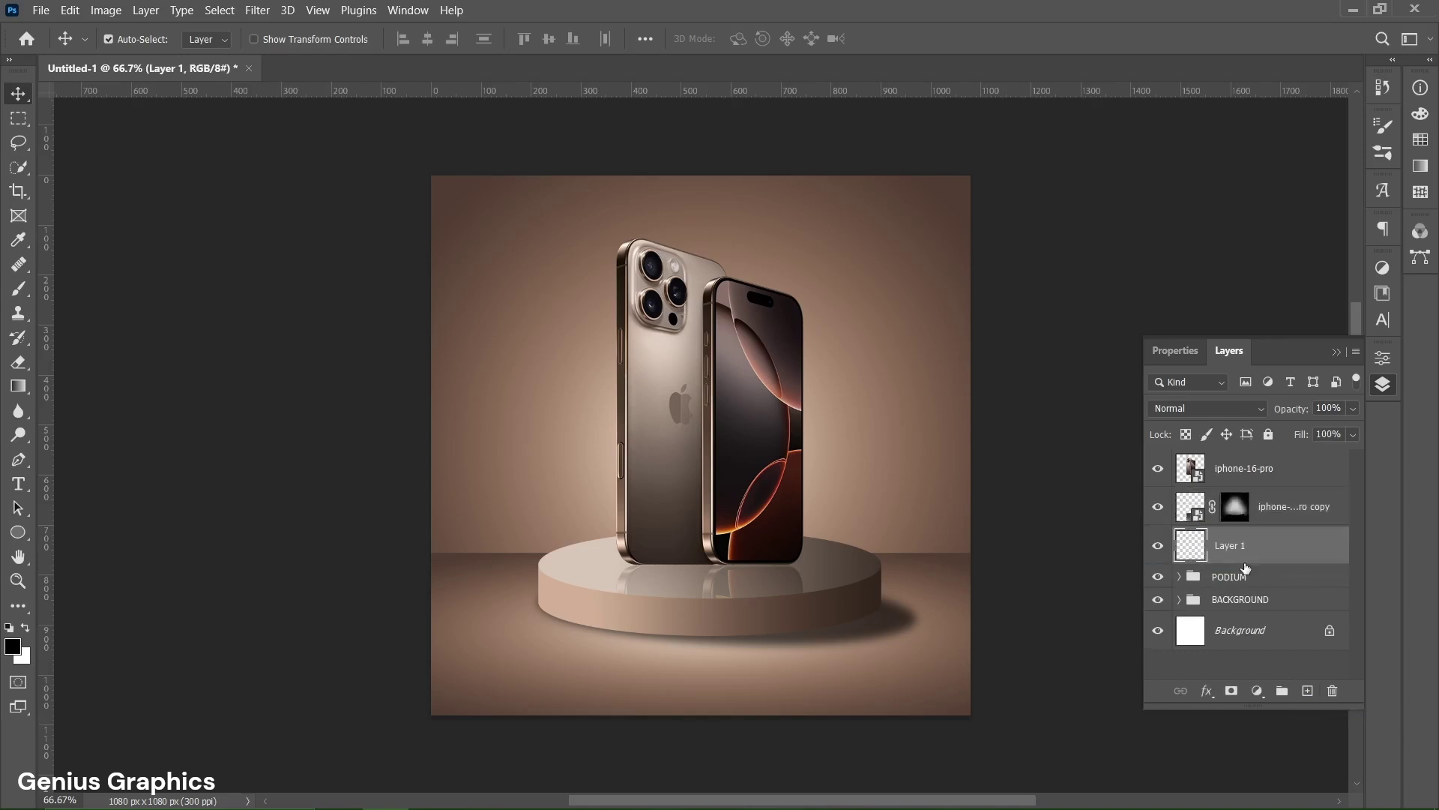
click(19, 291)
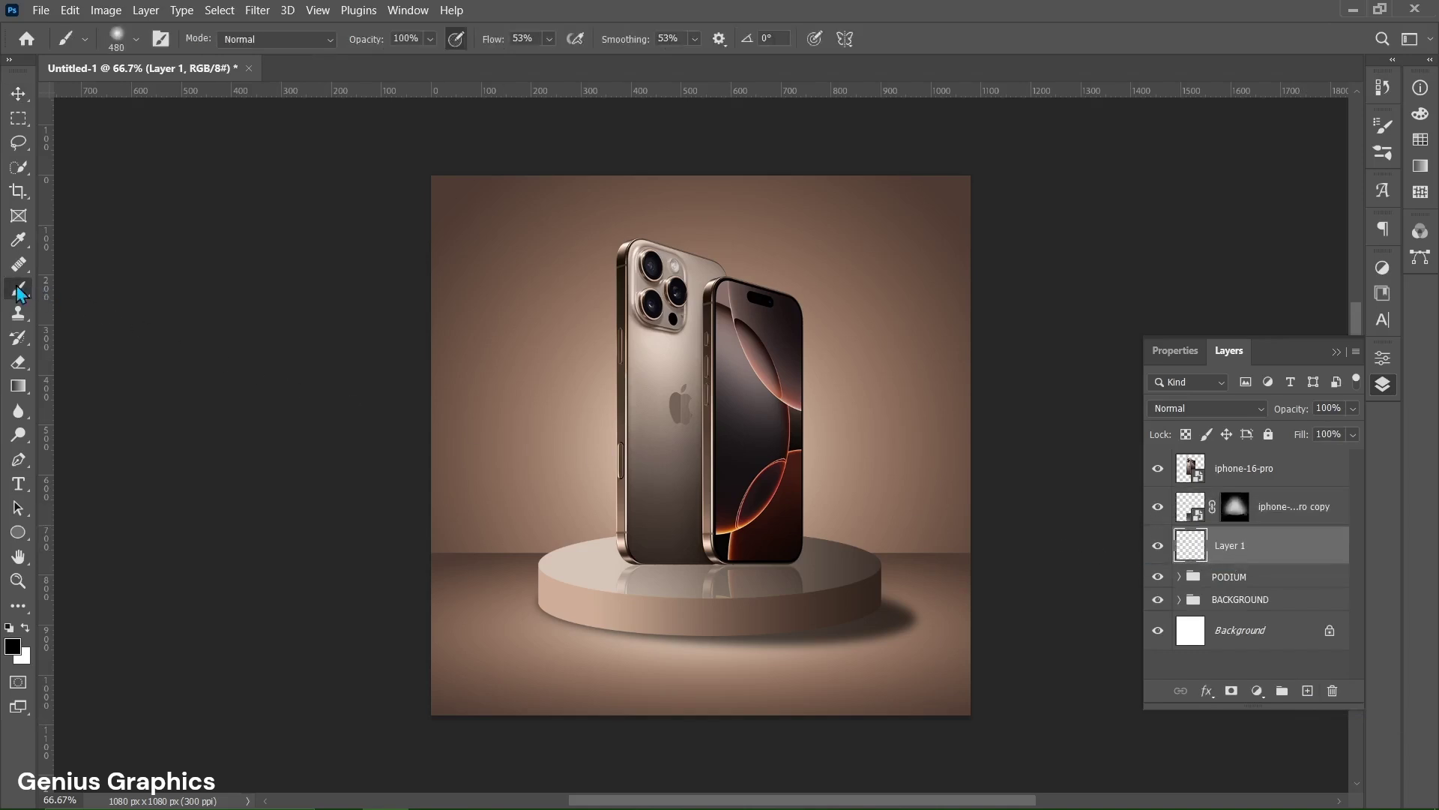
alt+right_click(577, 516)
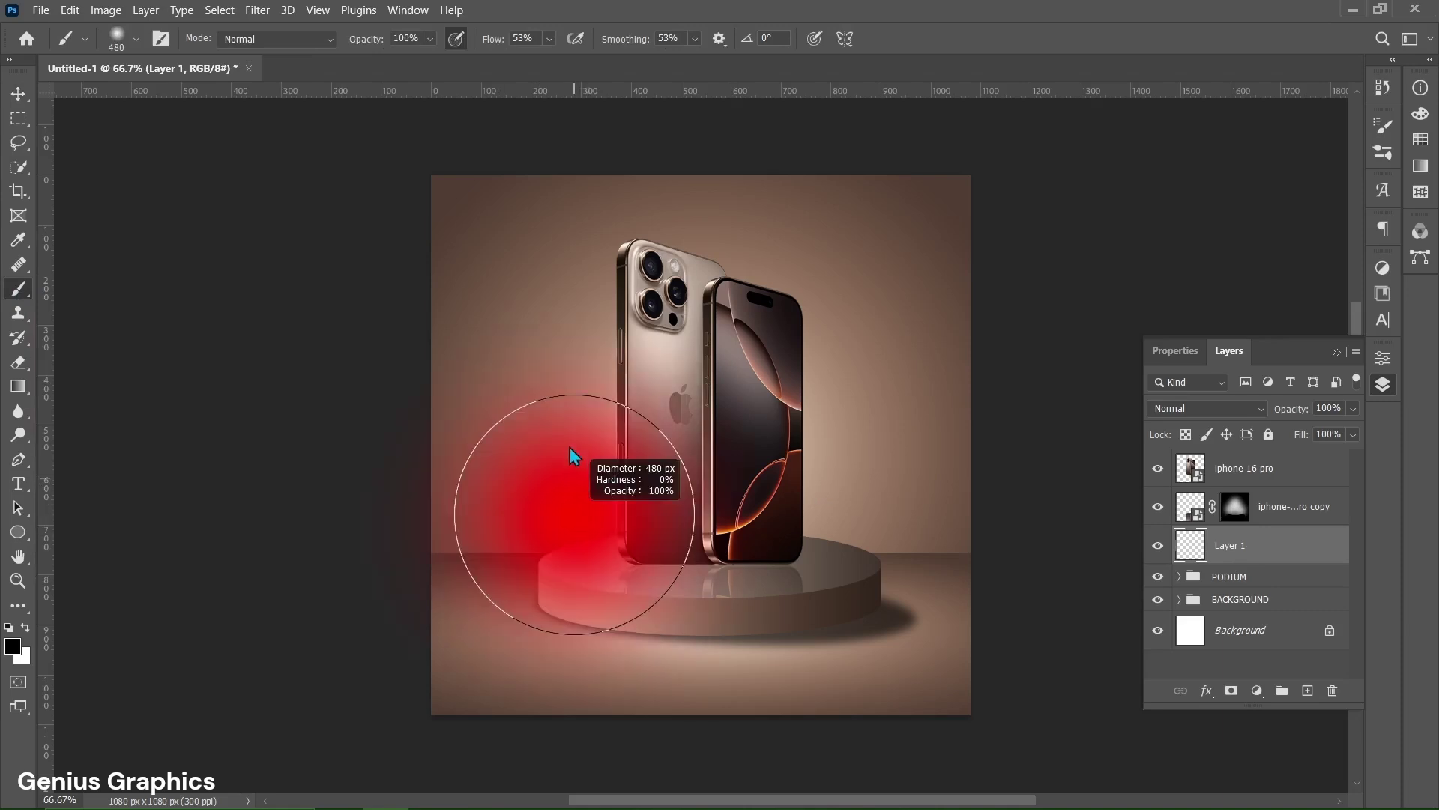
mouse_move(574, 455)
mouse_down()
mouse_move(563, 315)
mouse_move(537, 322)
mouse_up()
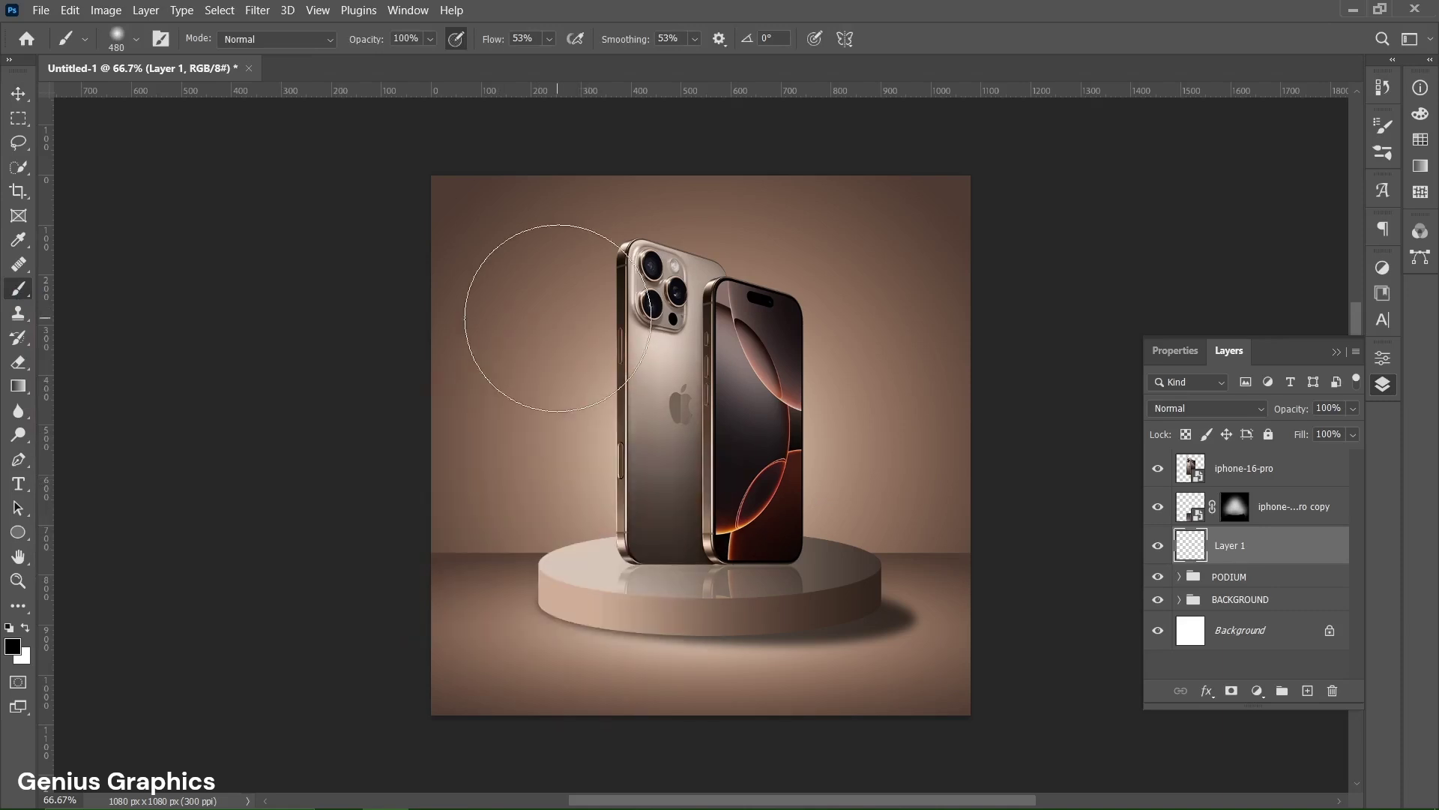
Step: Flatten the brush tip into a thin ellipse angled at -5°
click(138, 41)
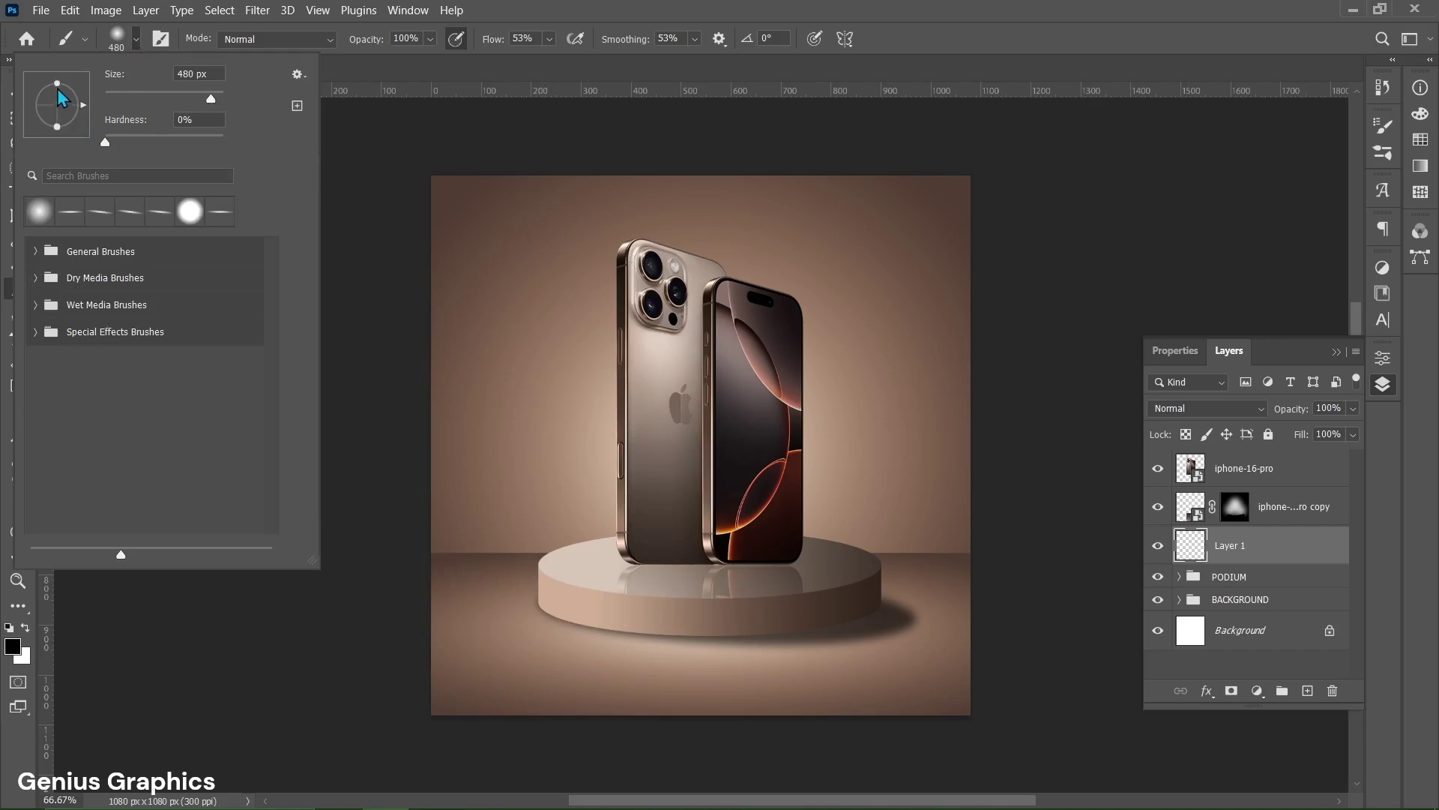
drag(58, 85, 60, 106)
click(137, 42)
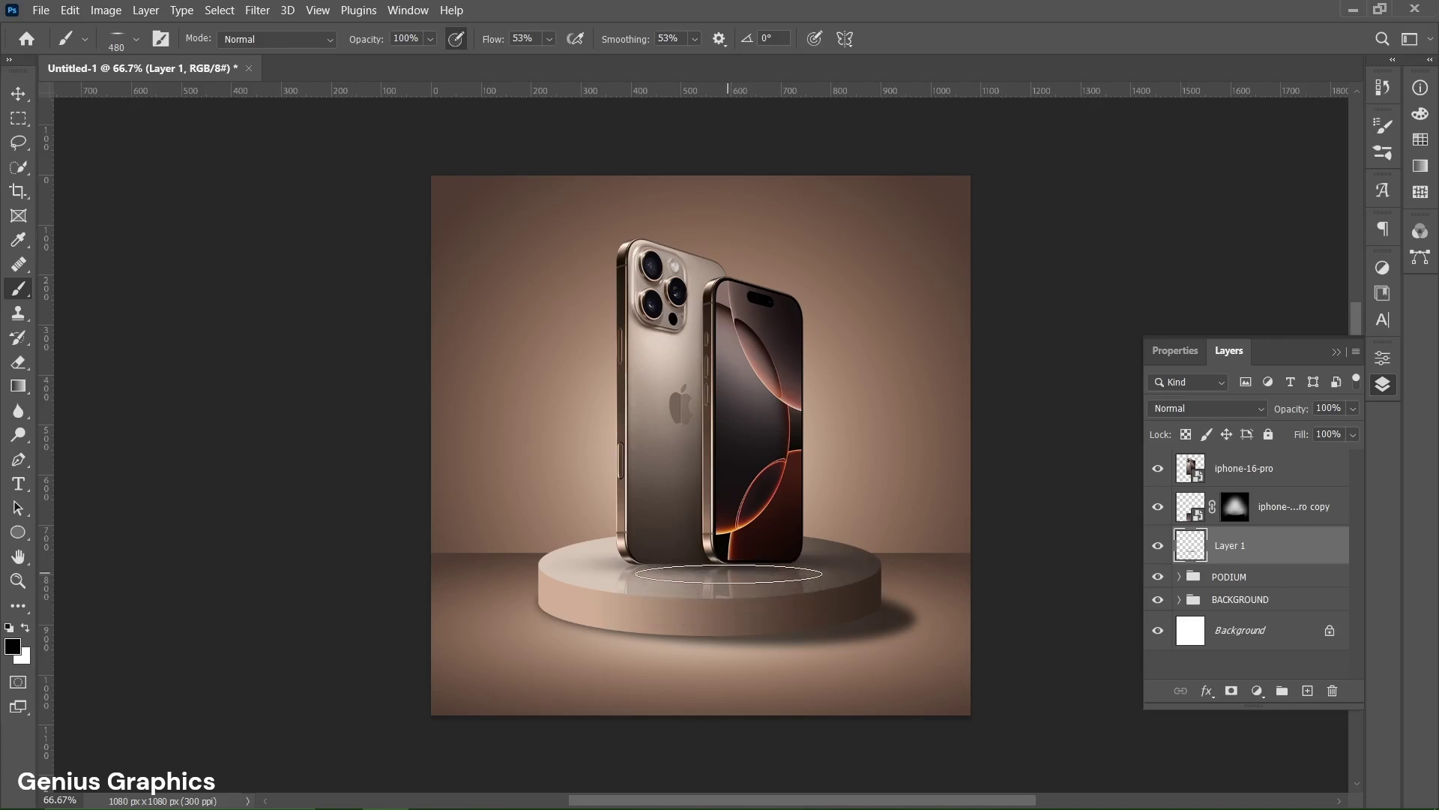
key(Right)
key(Right)
key(Right)
key(Right)
key(Right)
key(Right)
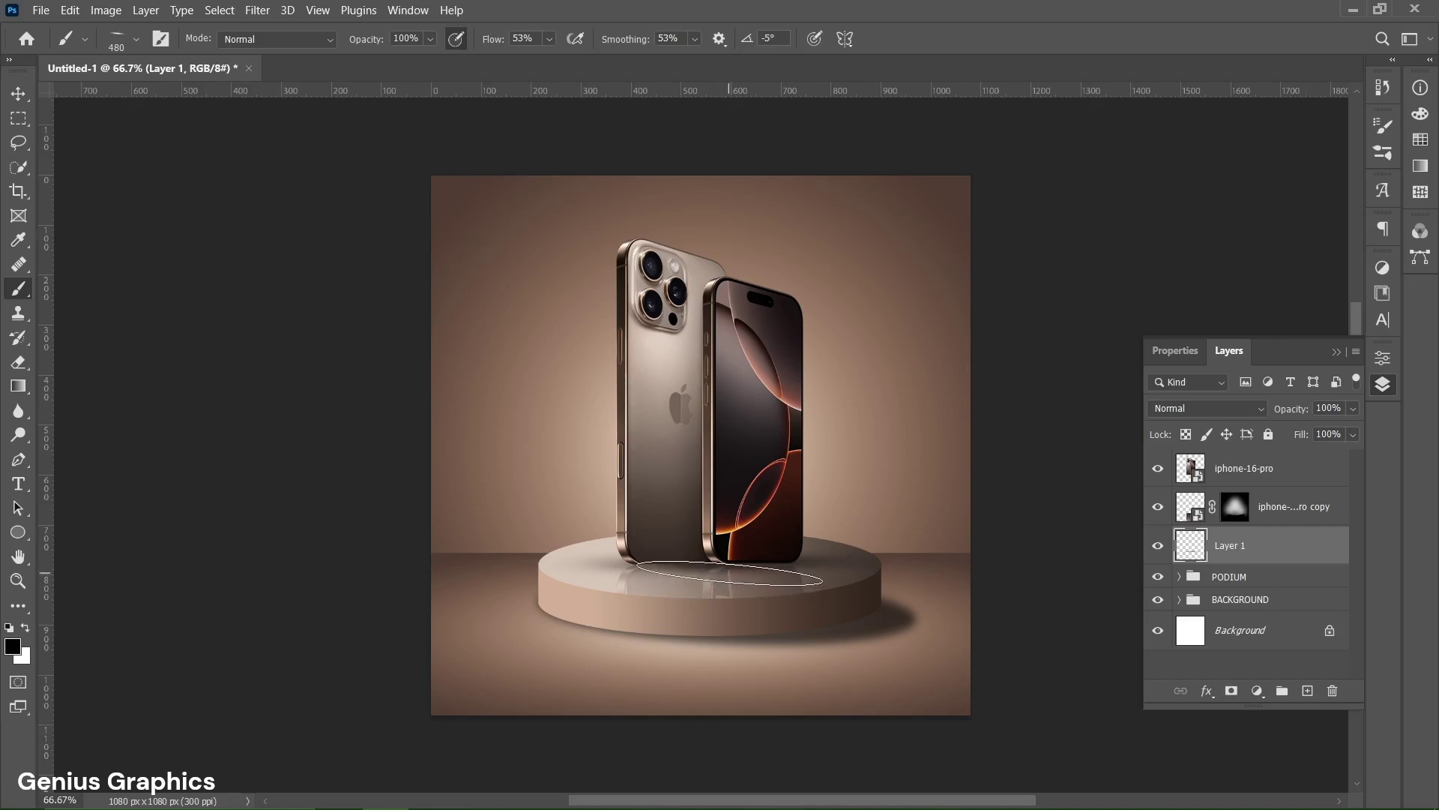
key(Left)
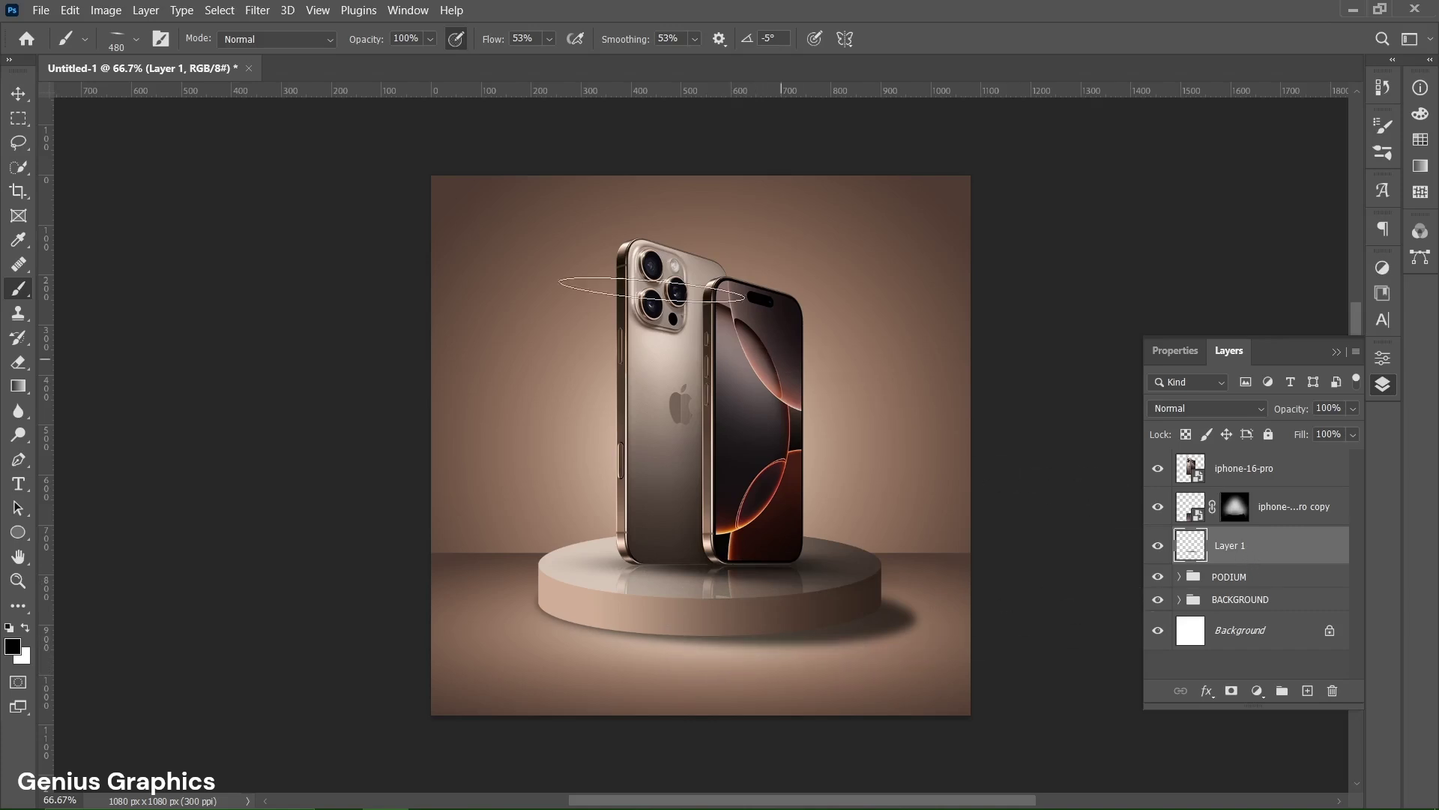
Step: Soften the painted podium stroke with a 12.5-pixel Gaussian Blur
click(259, 11)
mouse_move(299, 234)
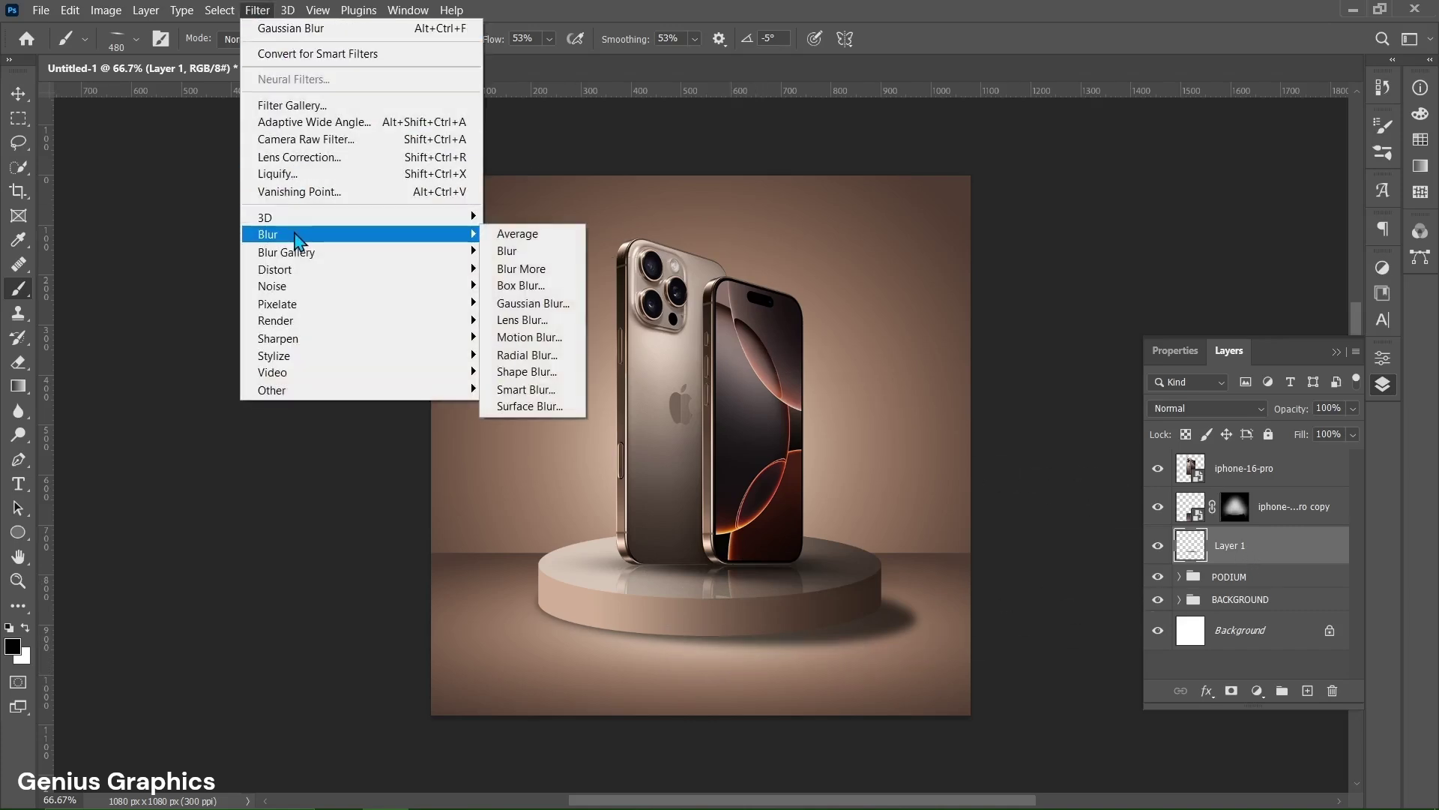
click(536, 304)
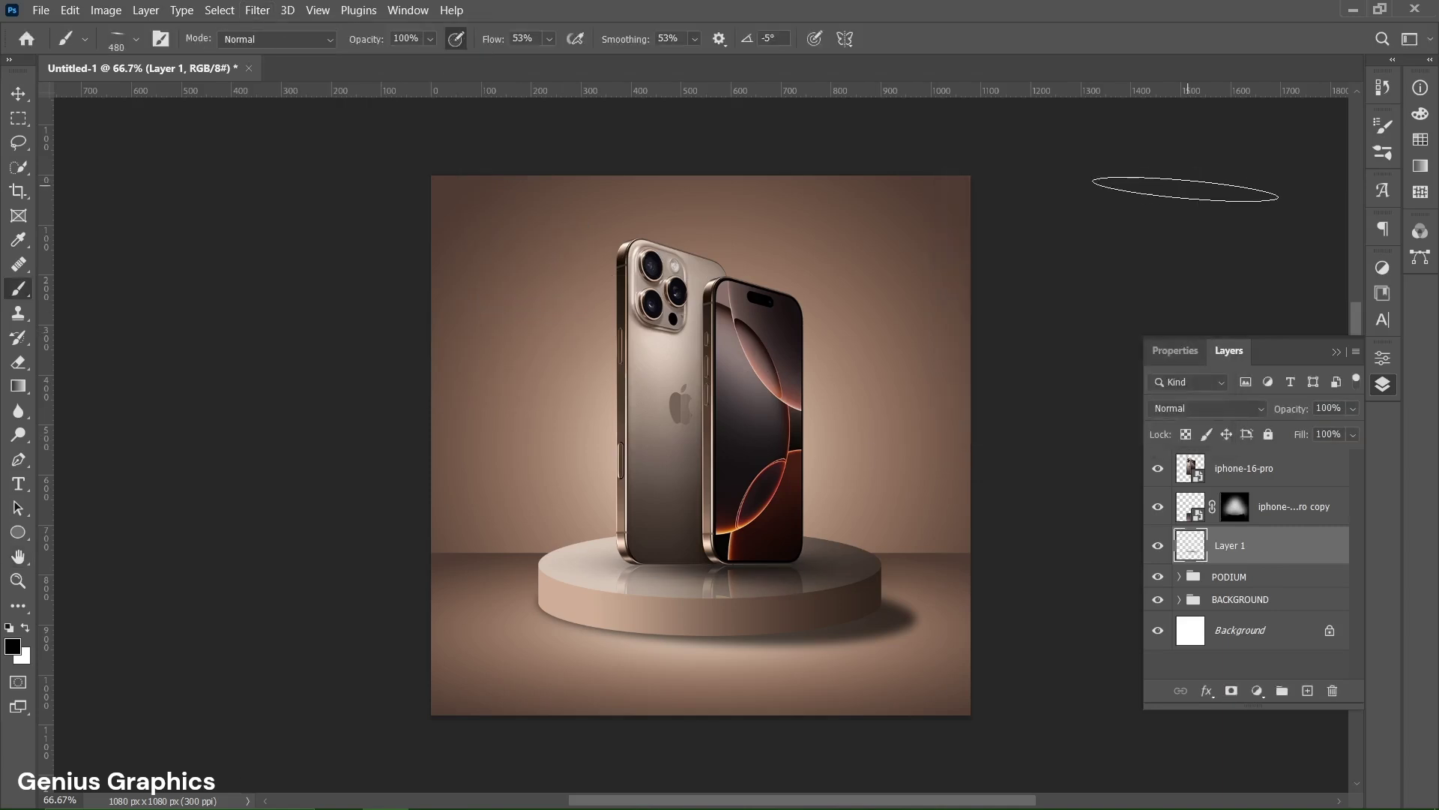
click(14, 97)
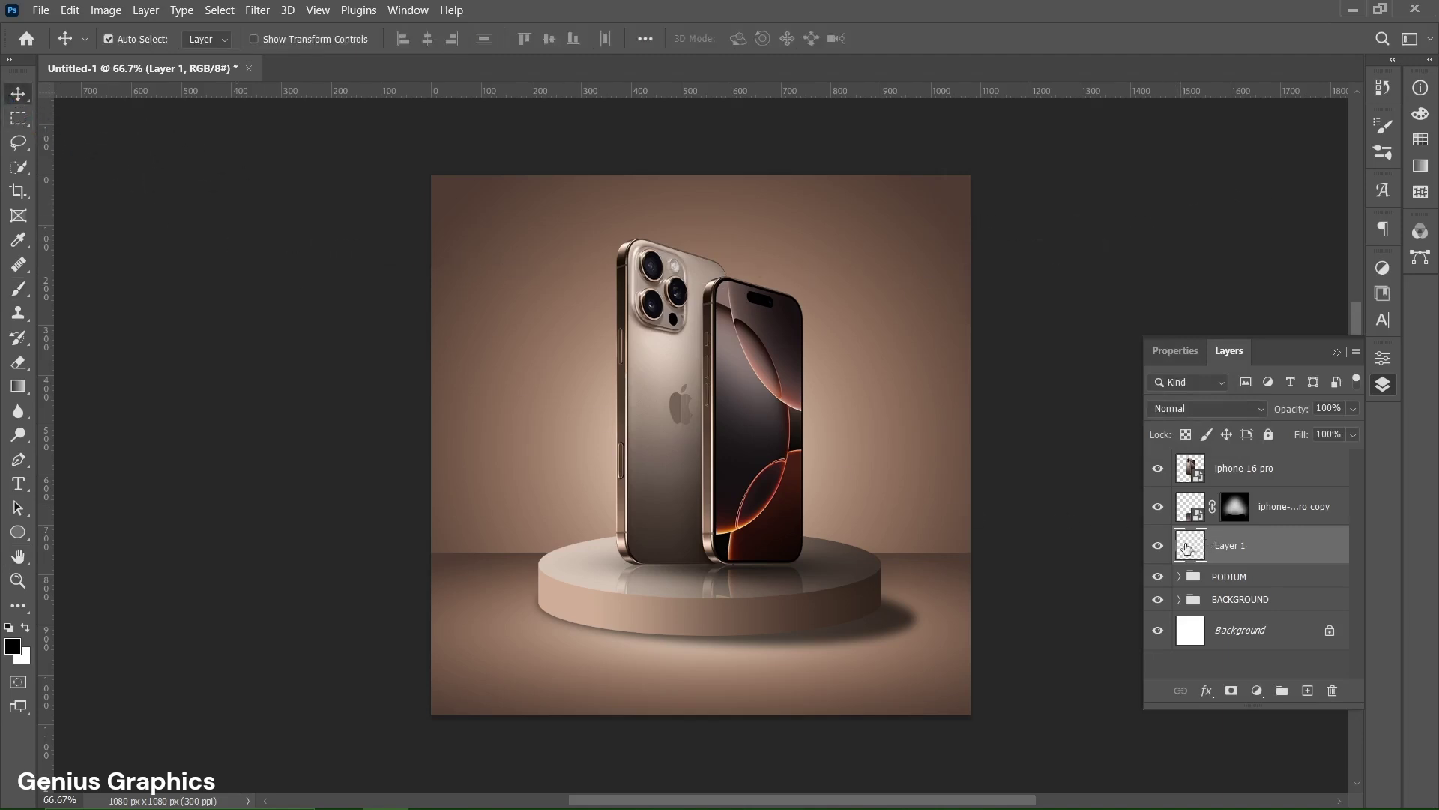
Step: Reset Layer 1 to 100% and 0°, shift it slightly lower on the podium, and commit
key(ctrl)
key(ctrl+t)
drag(516, 567, 518, 573)
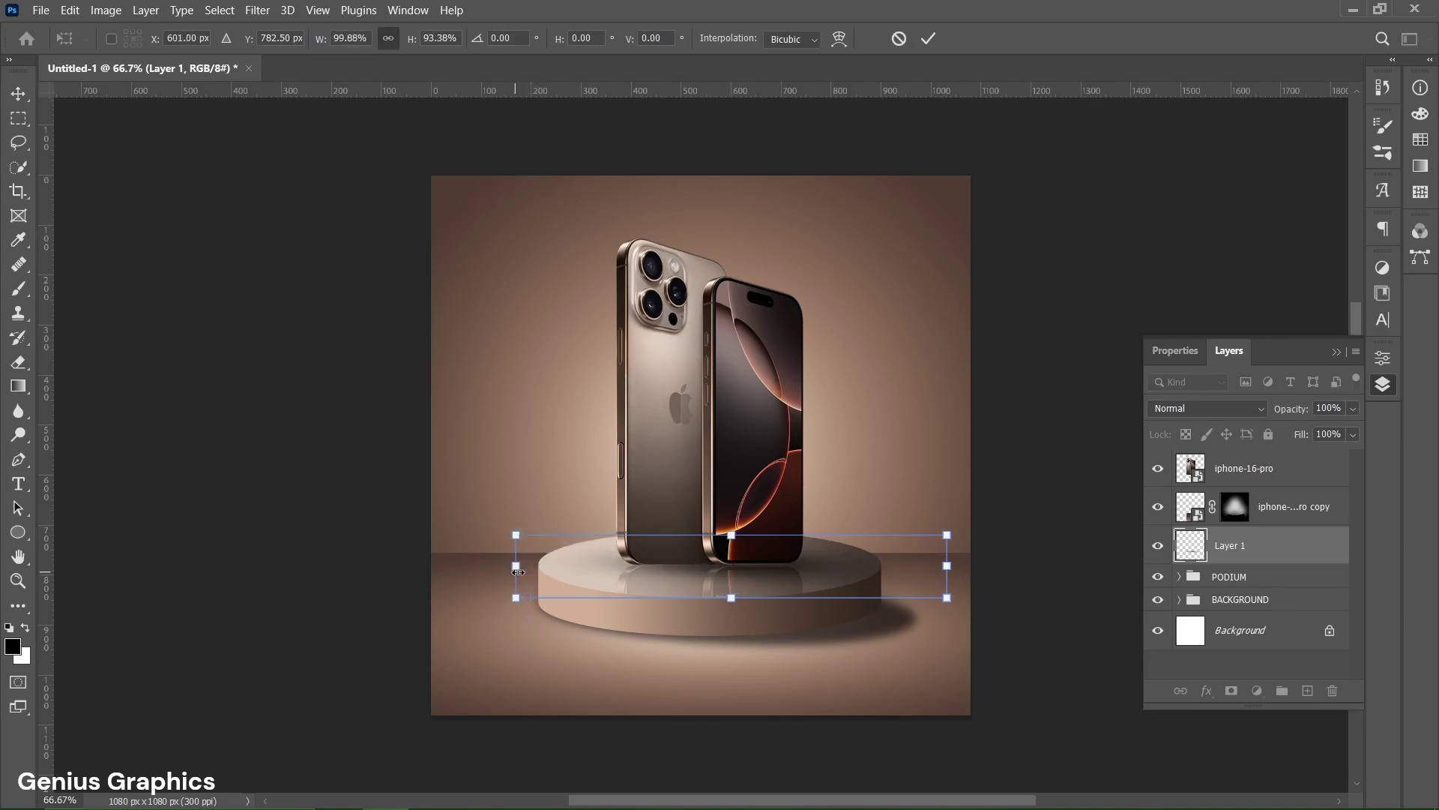
drag(944, 568, 955, 529)
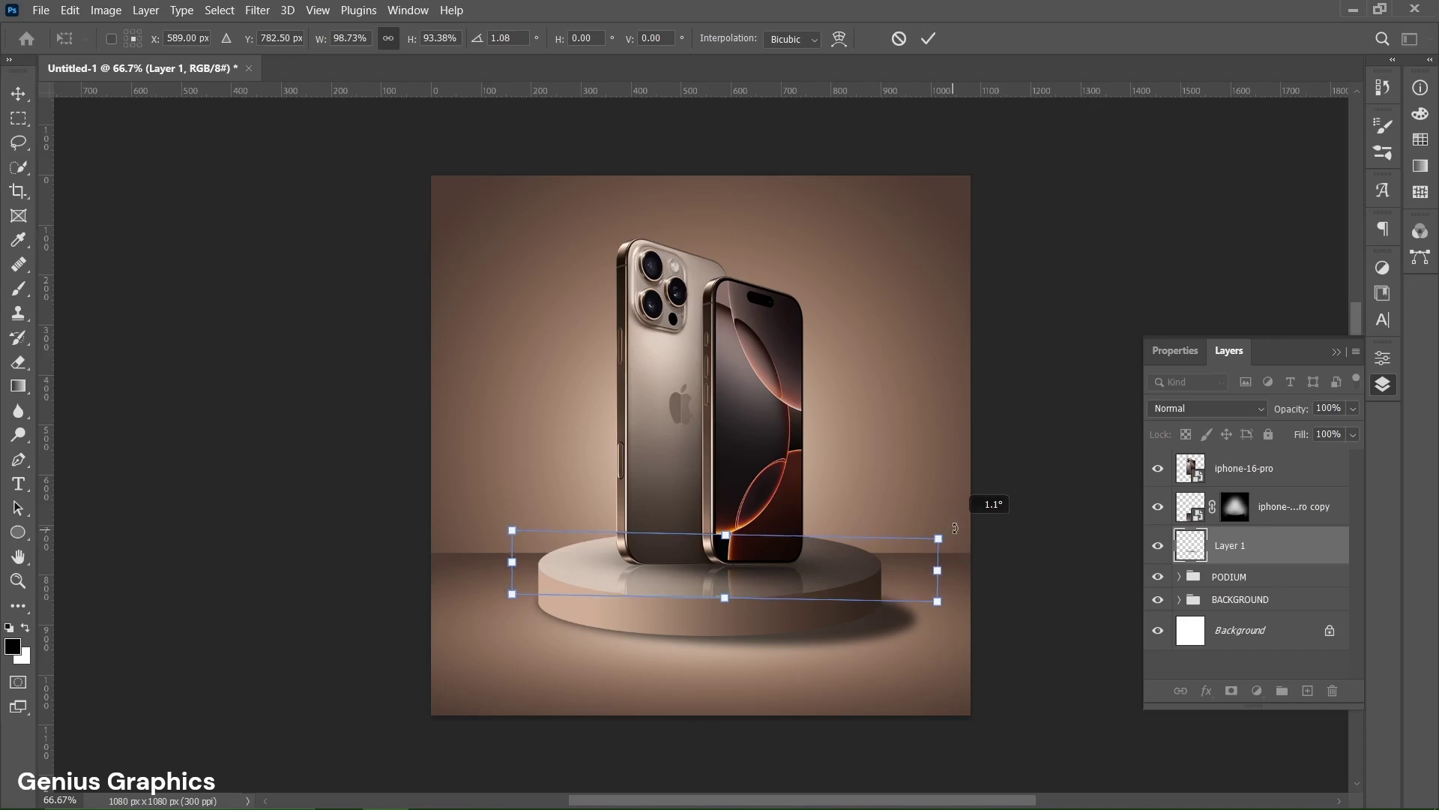
key(Escape)
key(ctrl+t)
drag(754, 577, 753, 572)
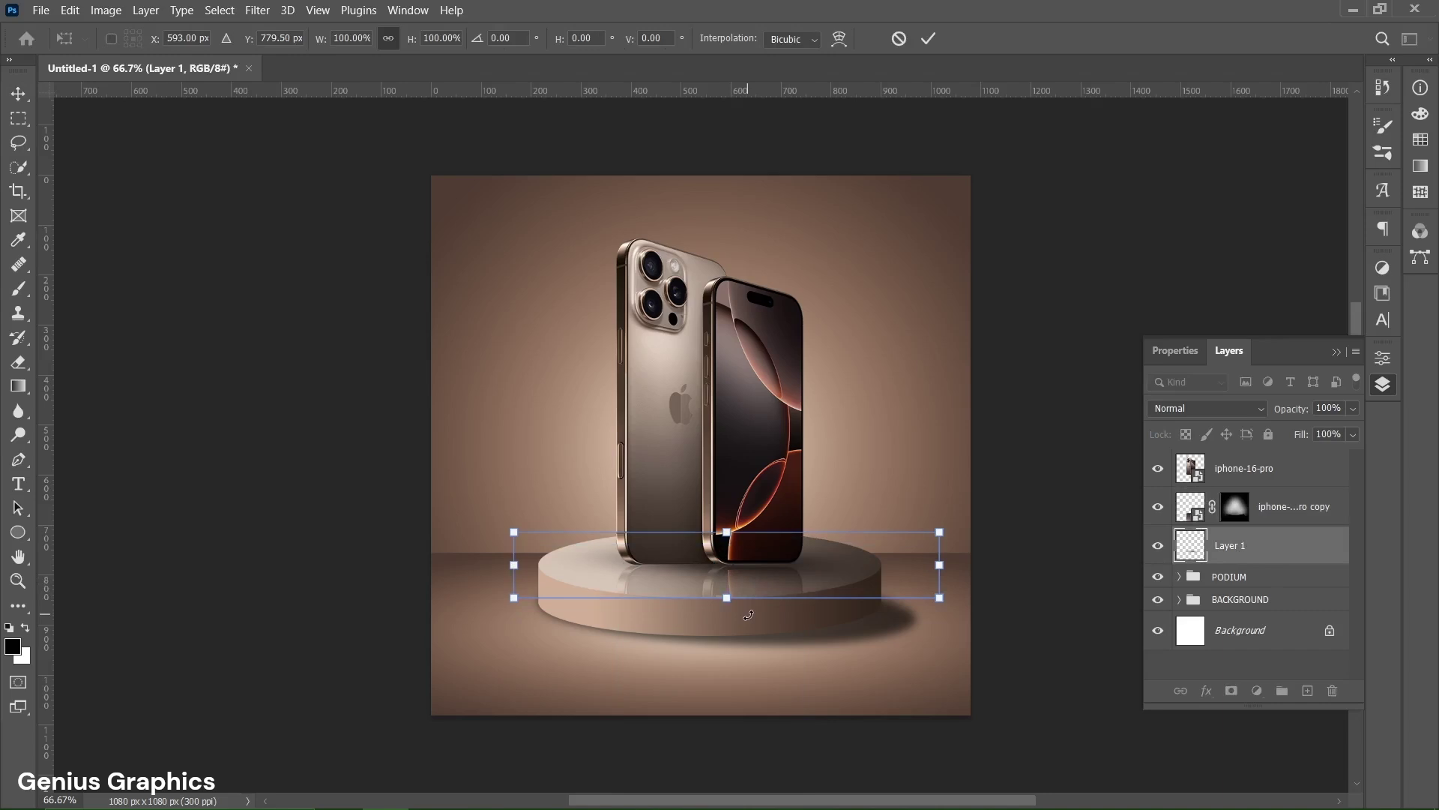
drag(749, 569, 738, 574)
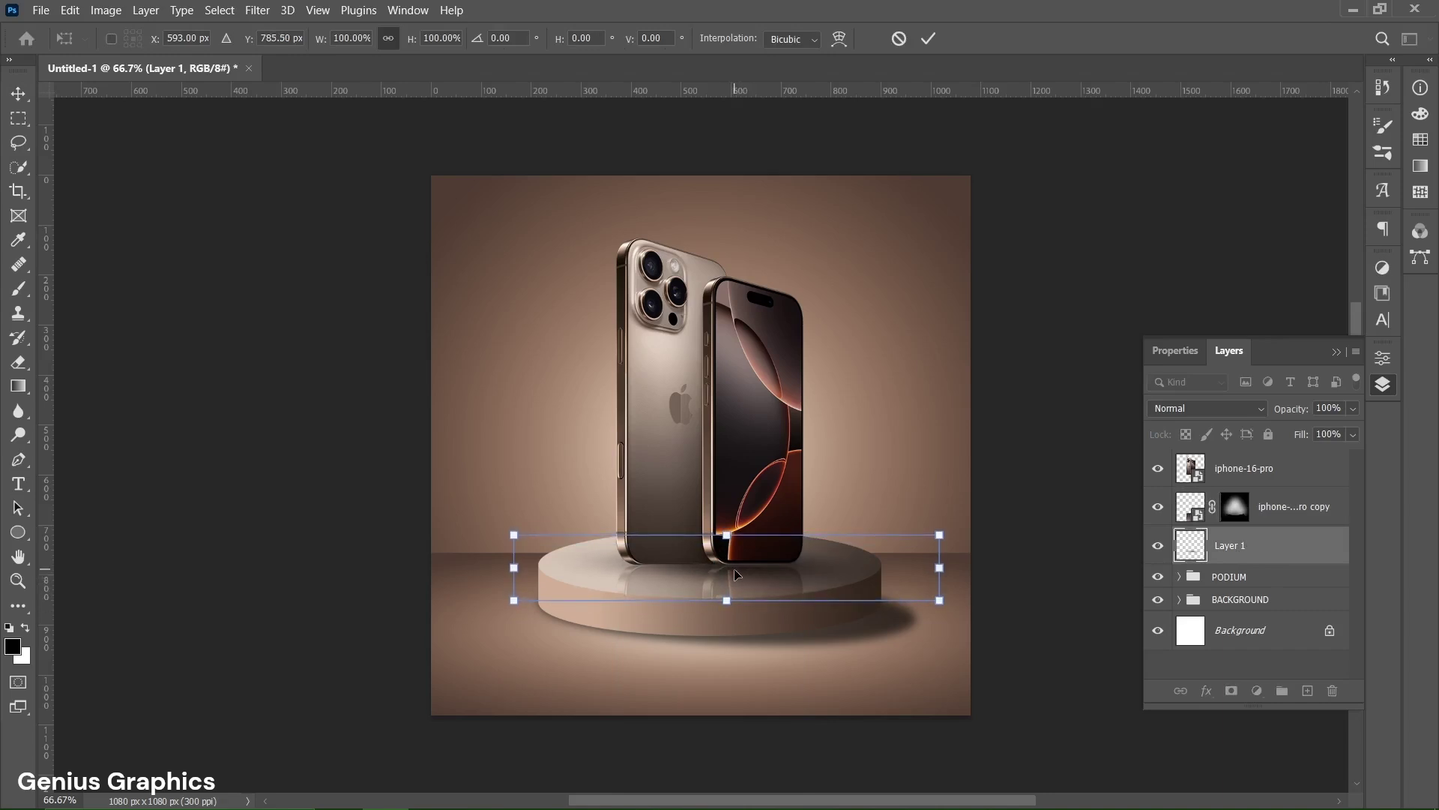
click(929, 41)
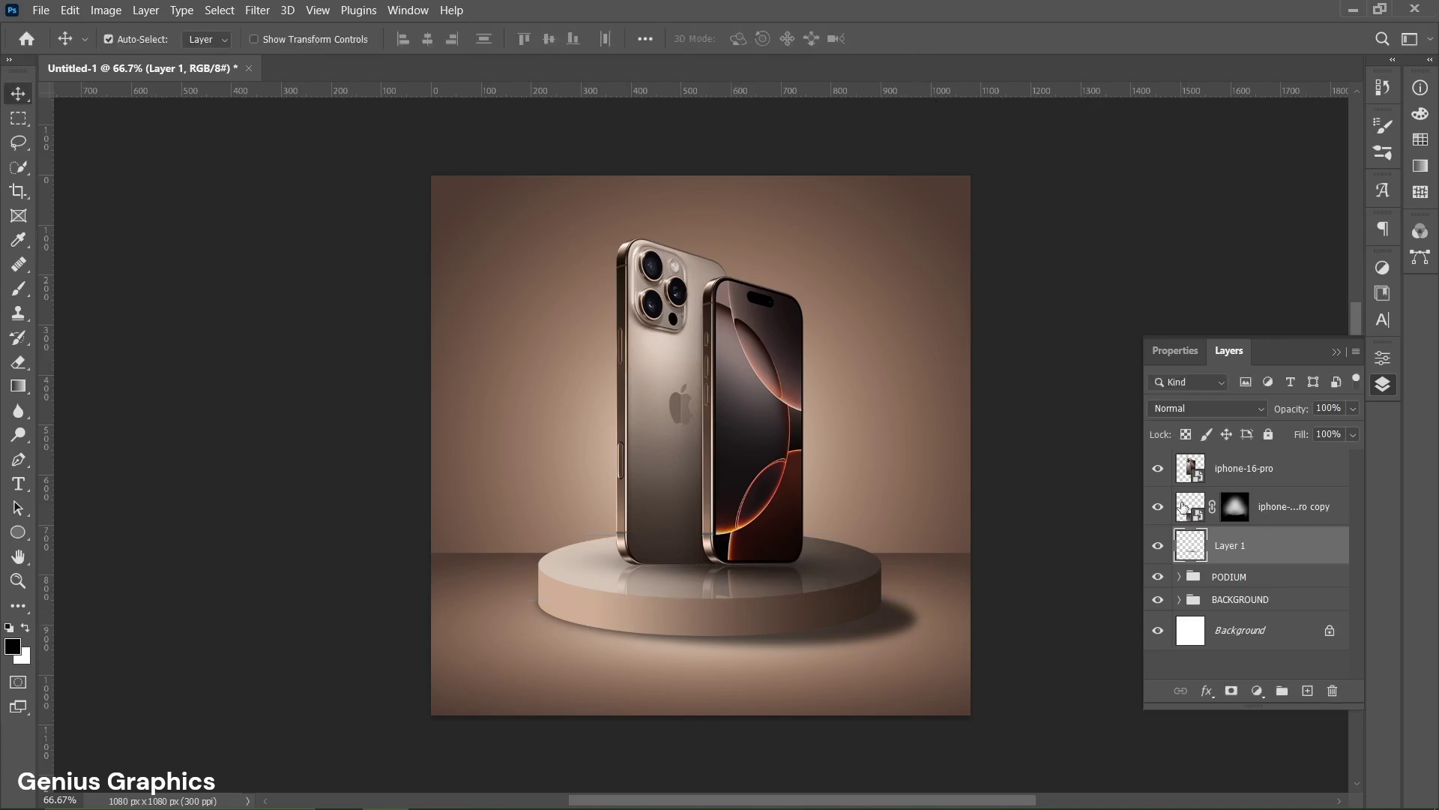
Step: Nudge the phone reflection copy back into alignment under the phones
click(1183, 507)
key(ctrl+t)
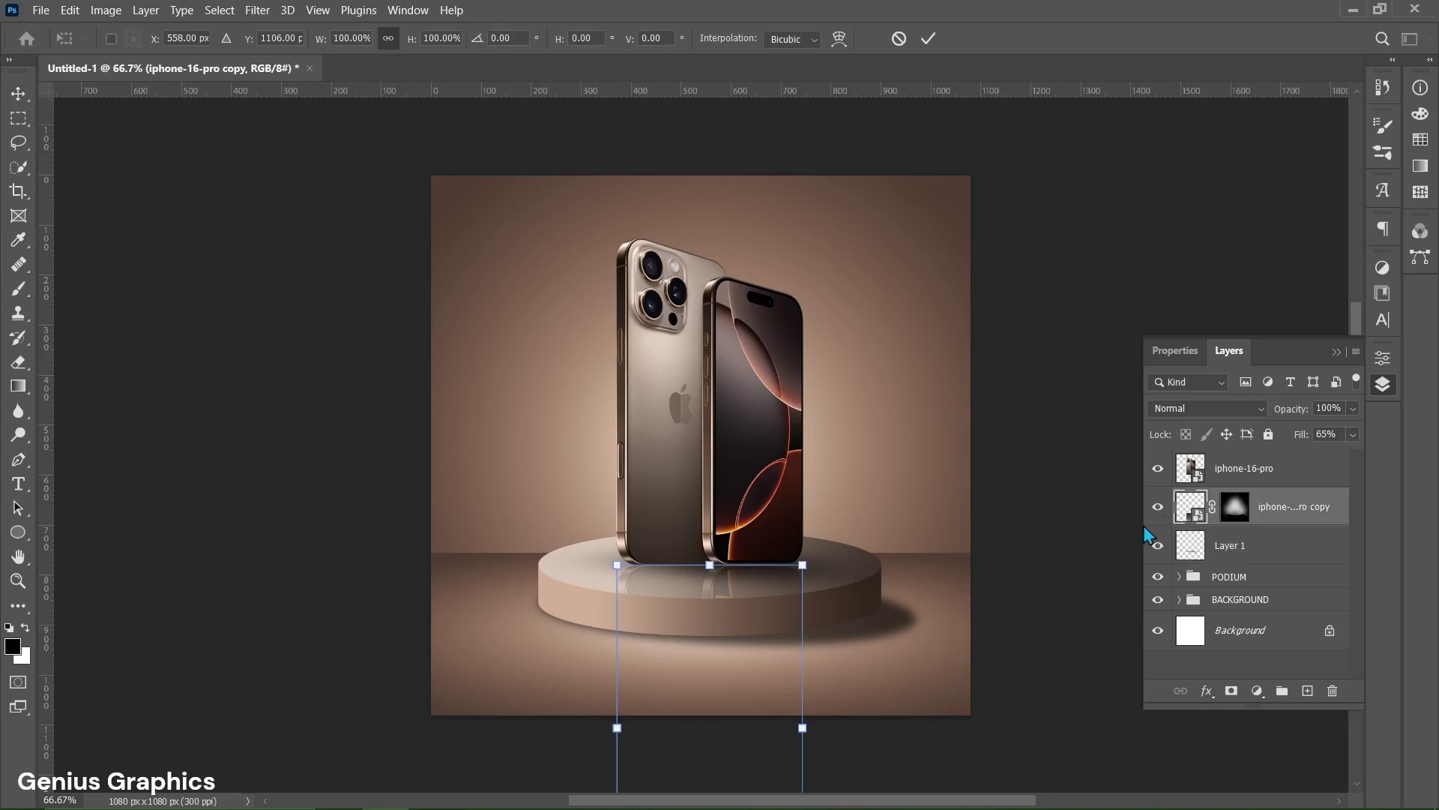
drag(707, 672, 697, 674)
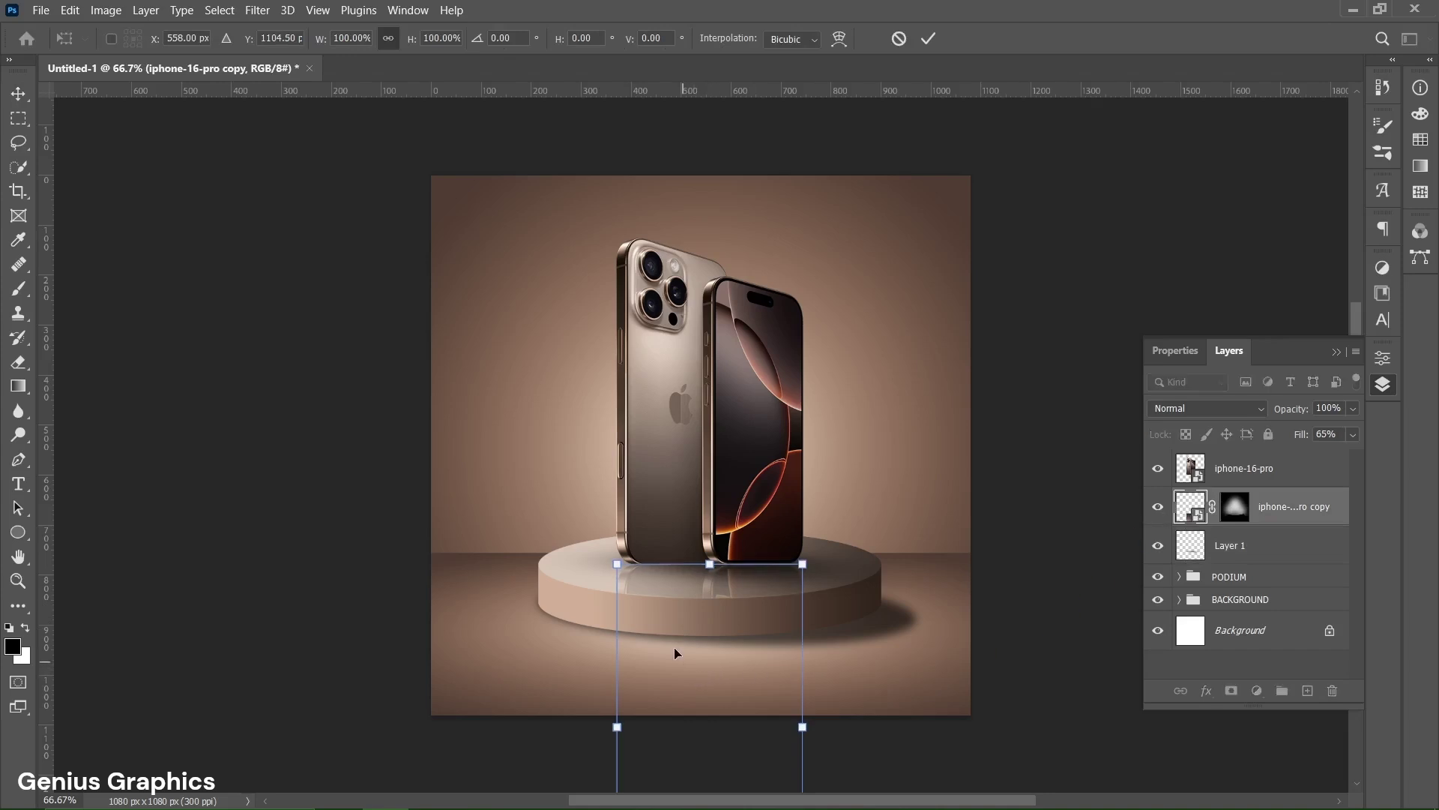
drag(639, 592, 639, 593)
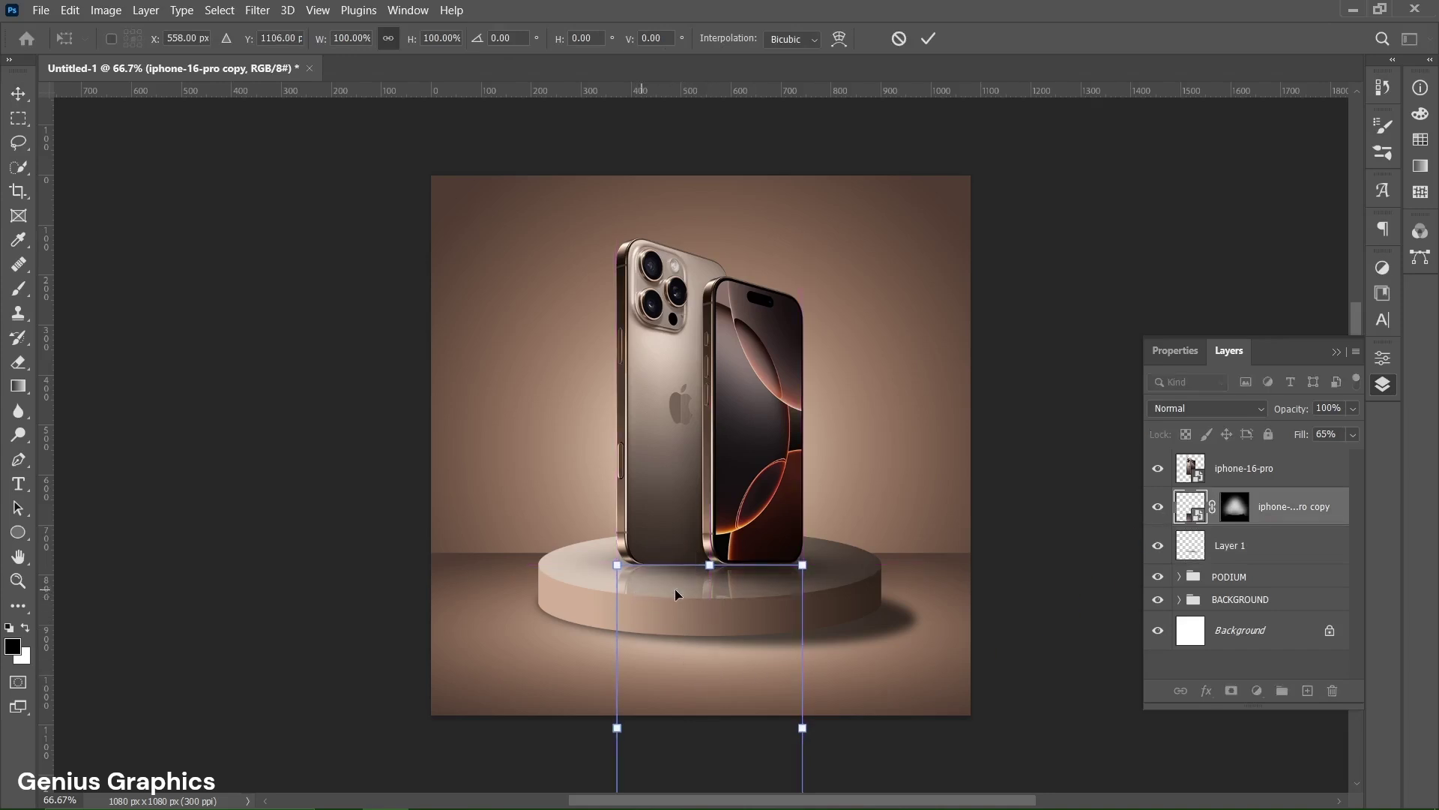
click(928, 38)
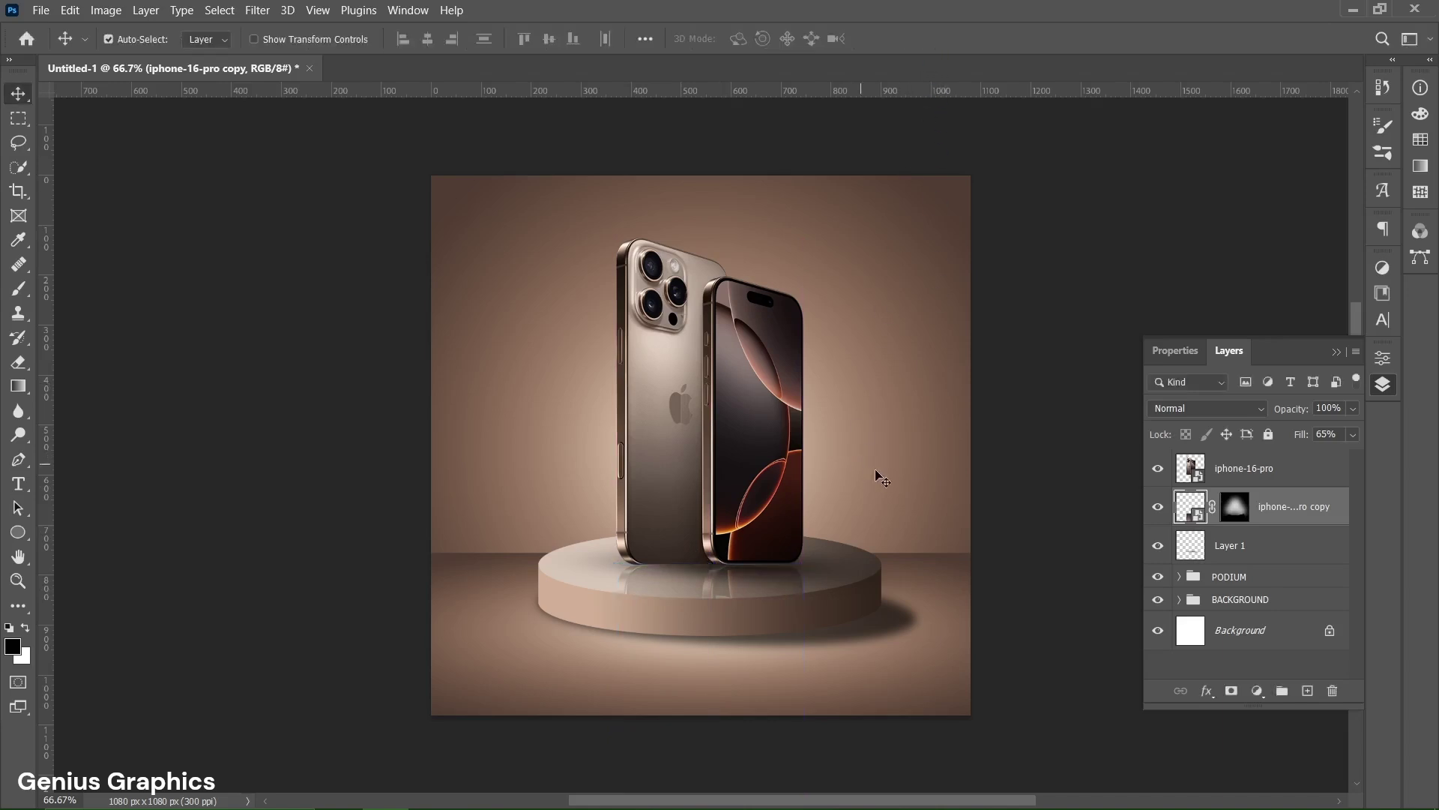
Step: Group iphone-16-pro, its reflection and Layer 1, naming the group 'IPHONE 16 PRO'
click(1261, 472)
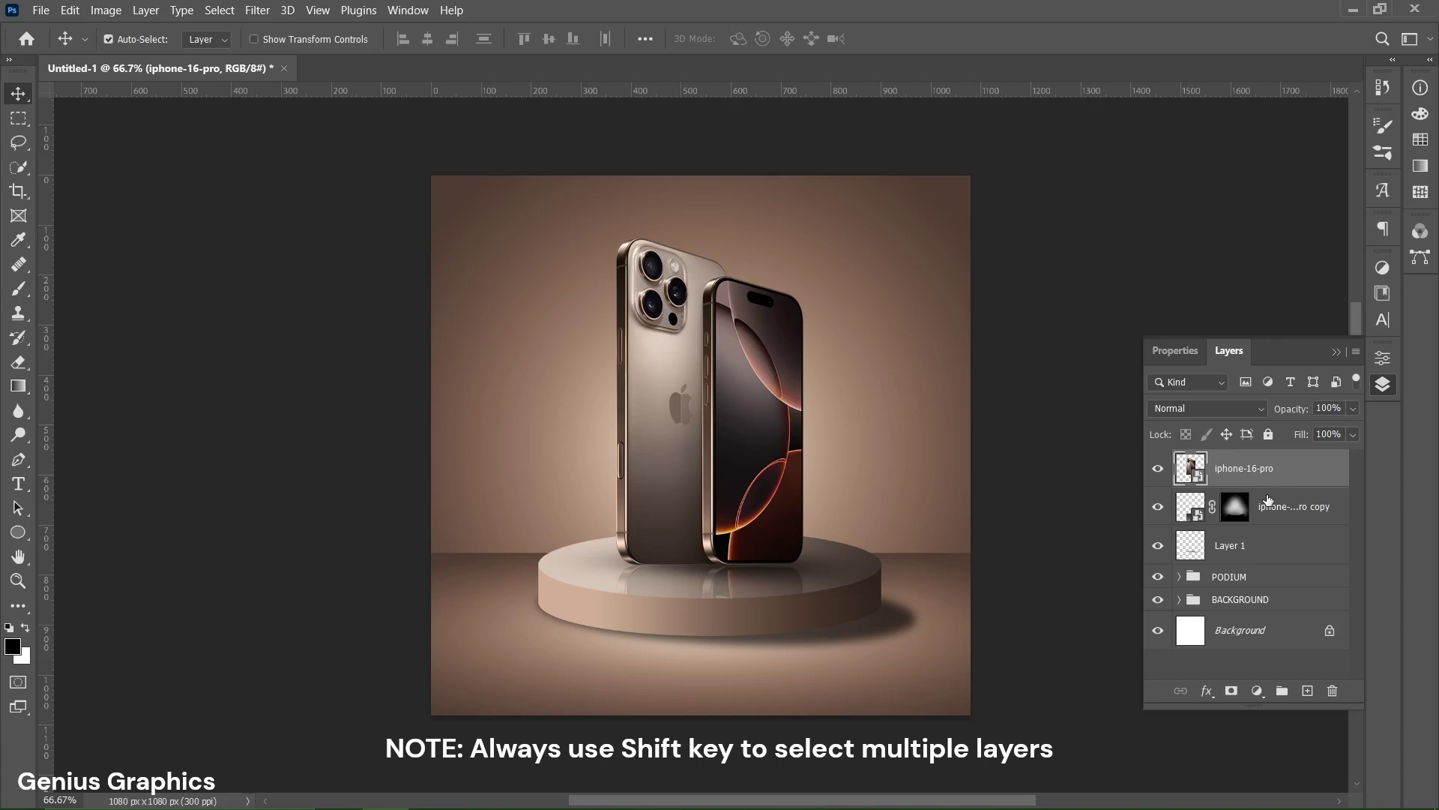
shift+click(1265, 550)
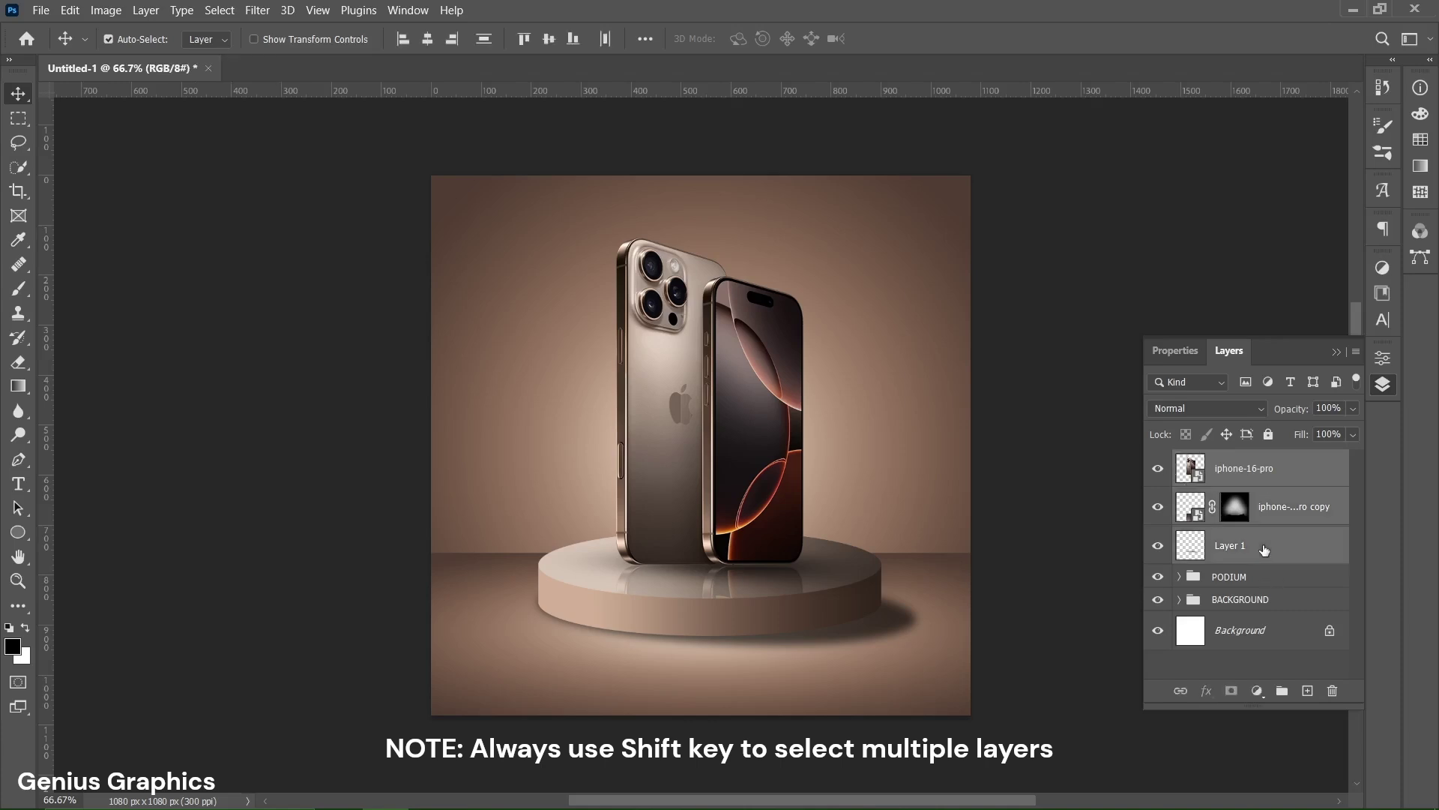
click(1282, 691)
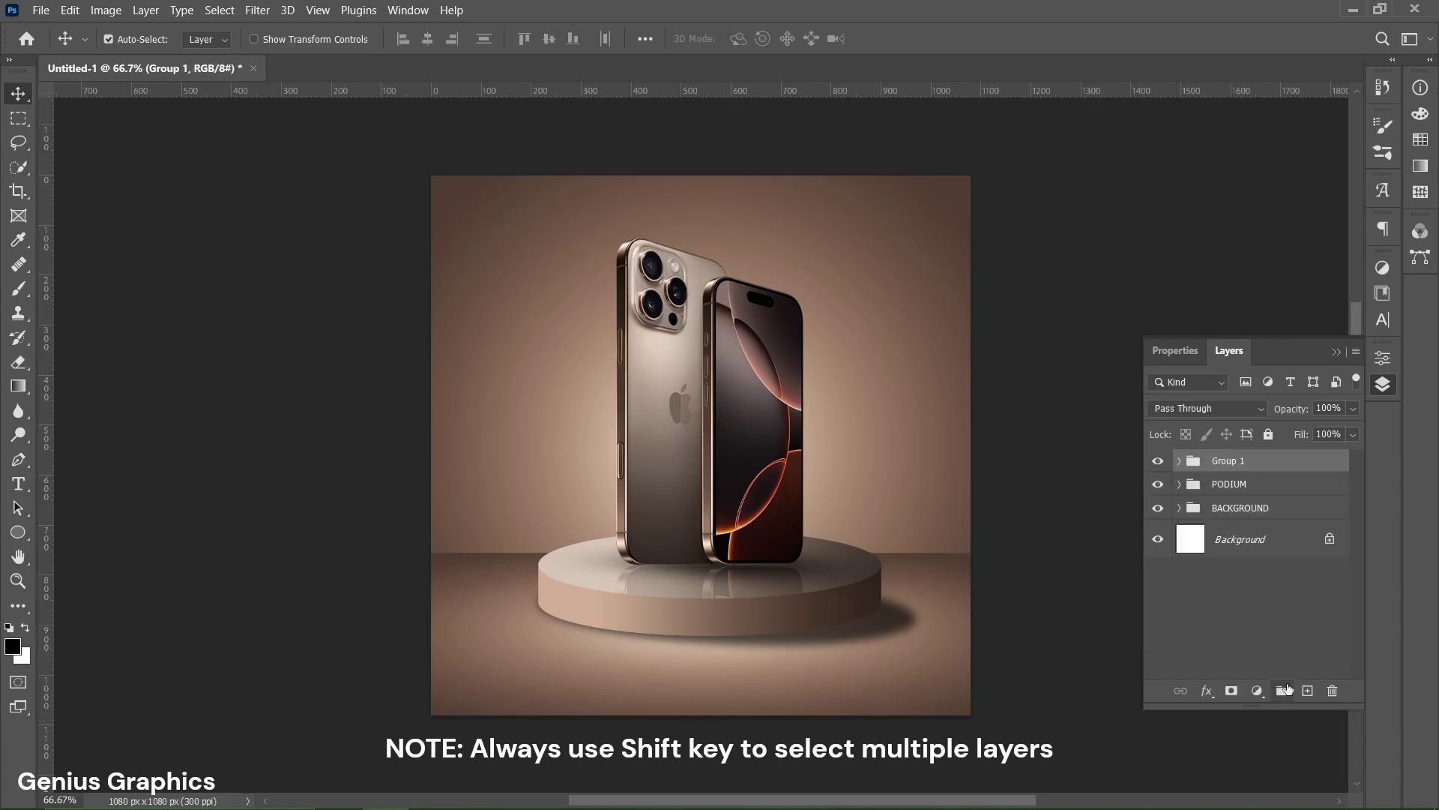
double_click(1245, 461)
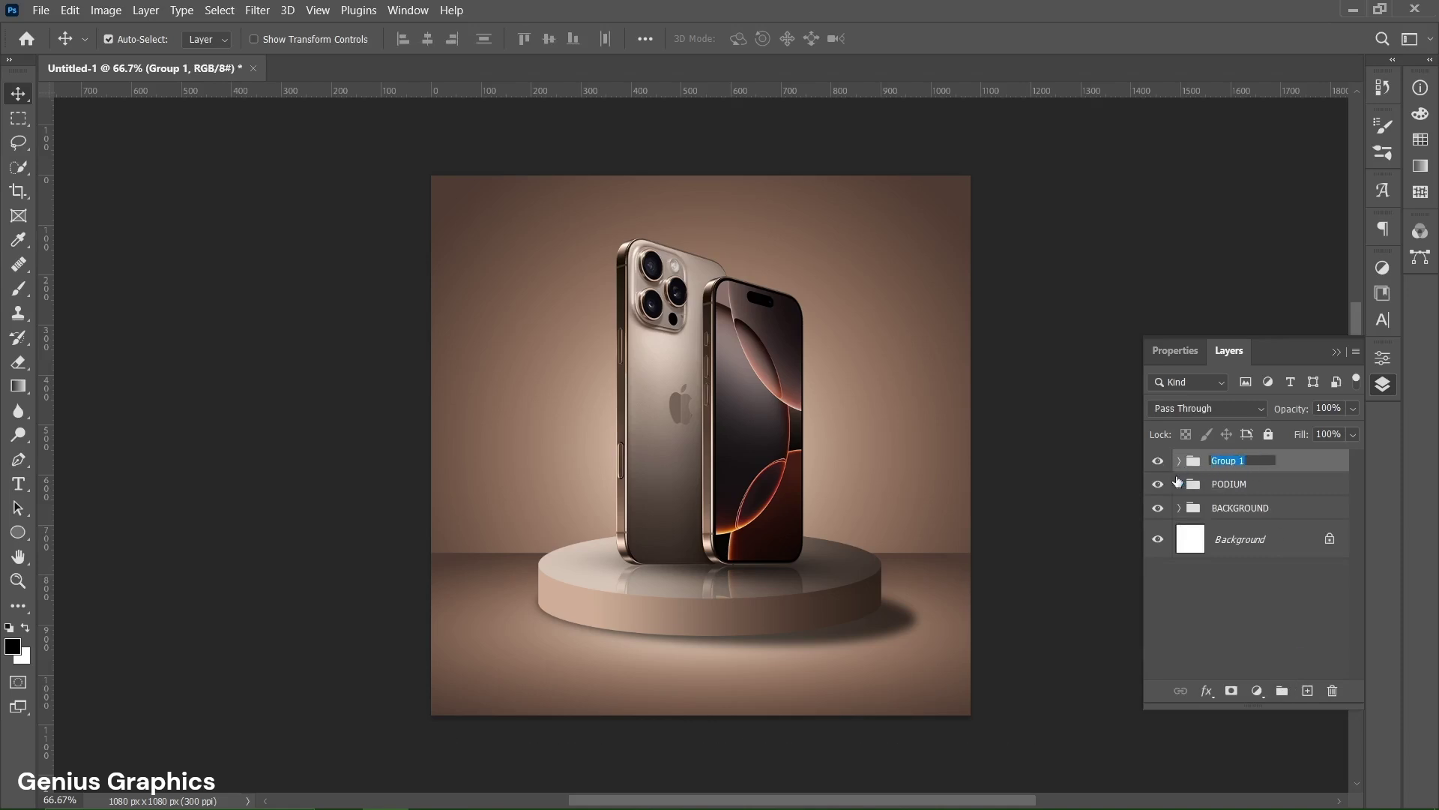
text(IPHONE 16 PRO)
click(1312, 474)
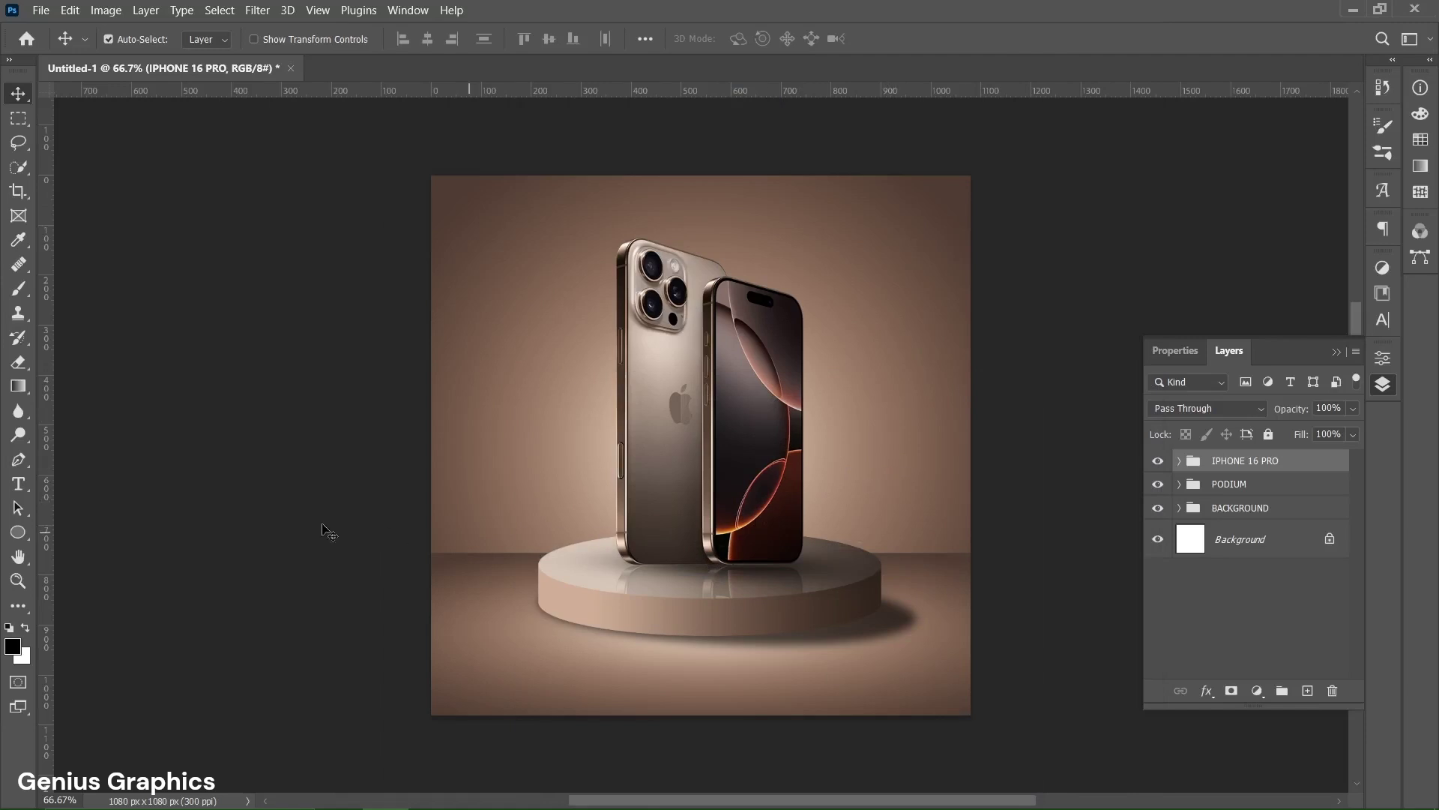
Step: Type 'PRO' near the top of the canvas in Akira Expanded
click(25, 489)
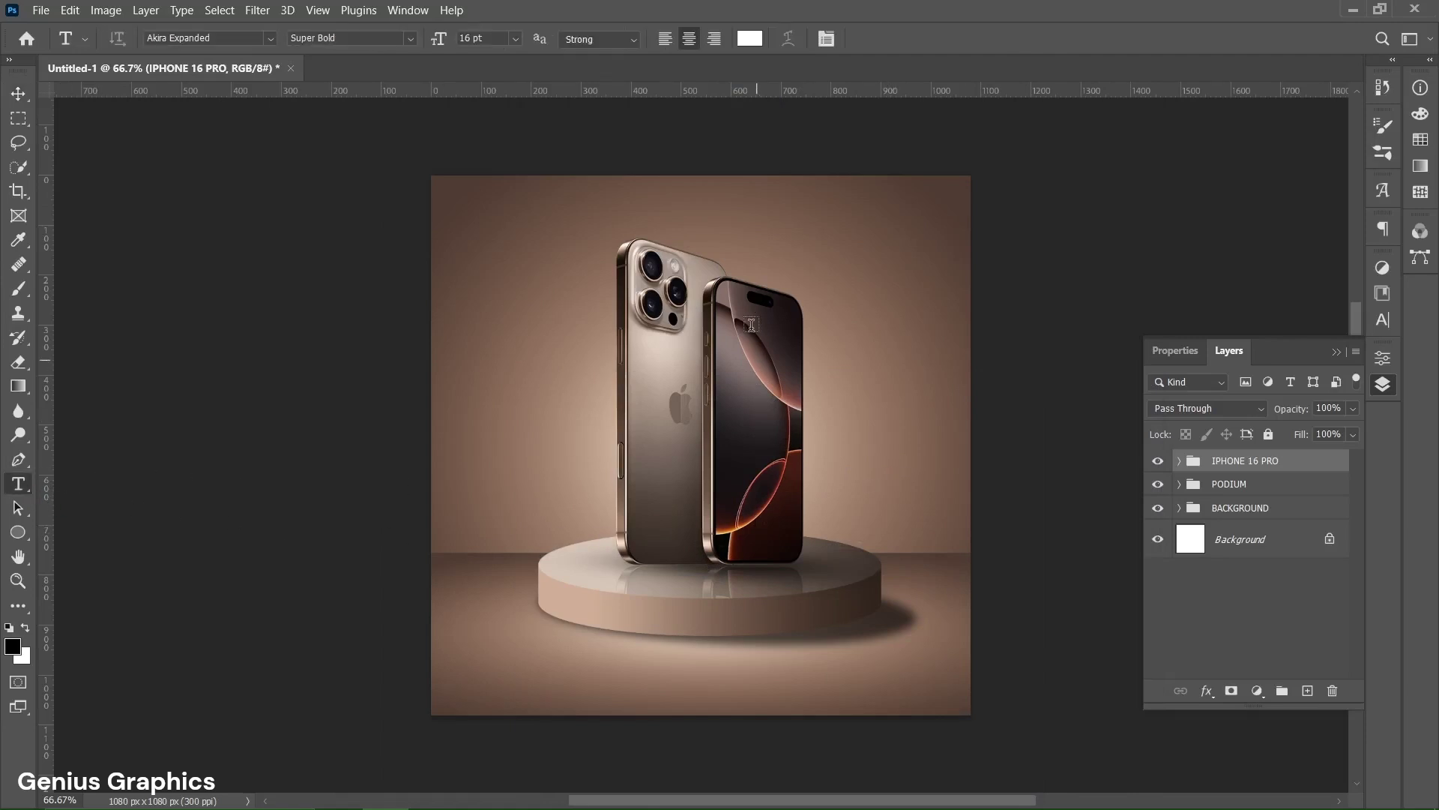
click(695, 249)
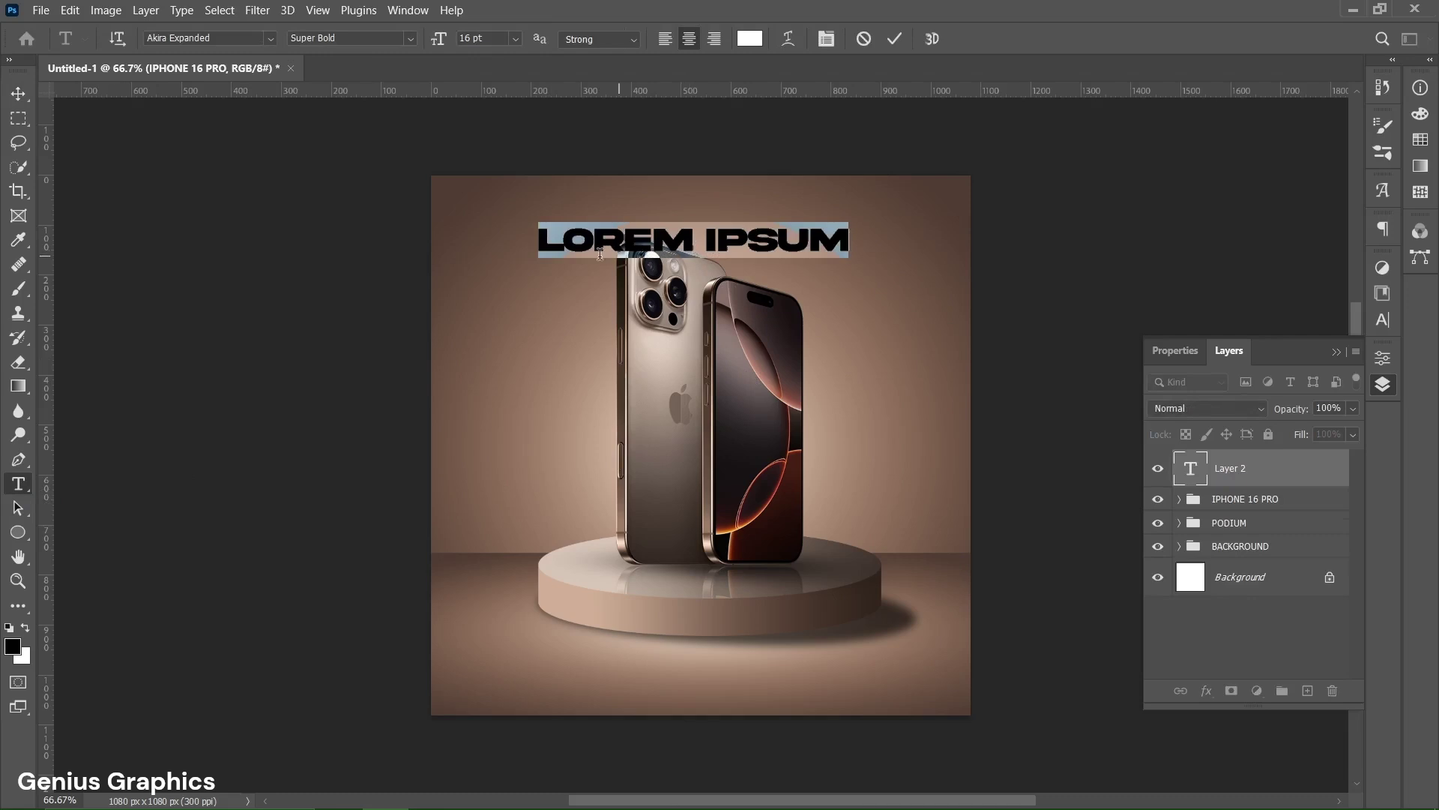
click(266, 37)
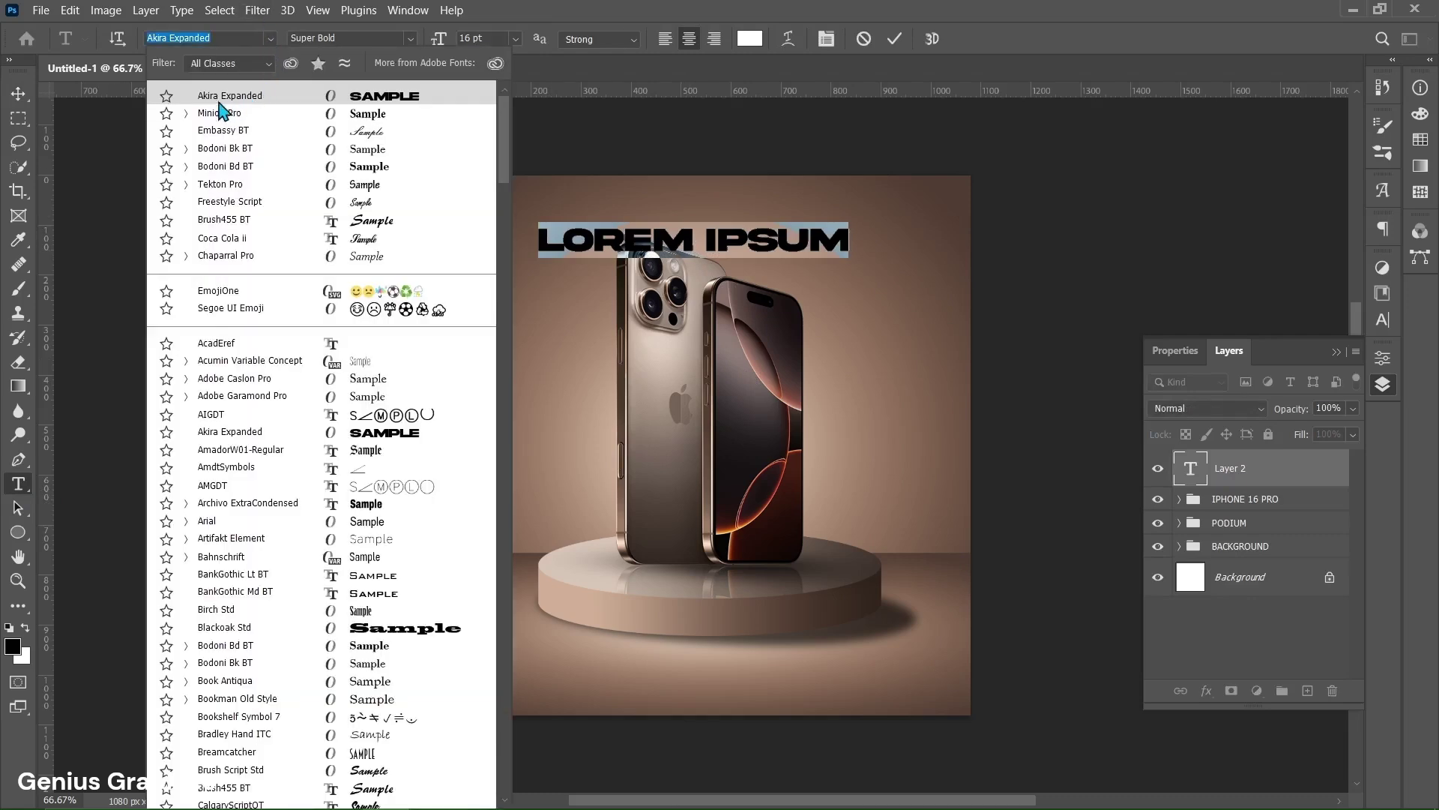
click(272, 42)
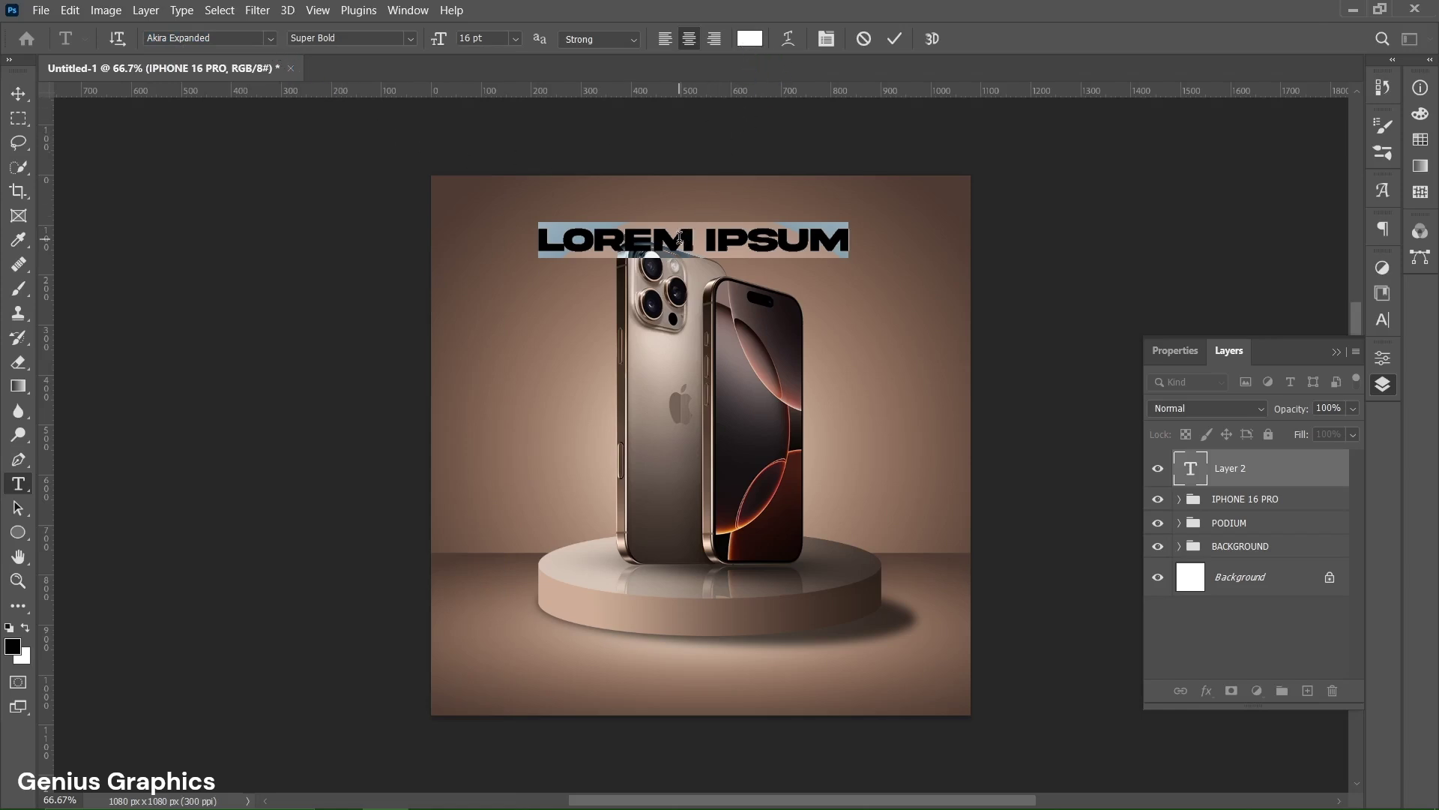
text(PRO)
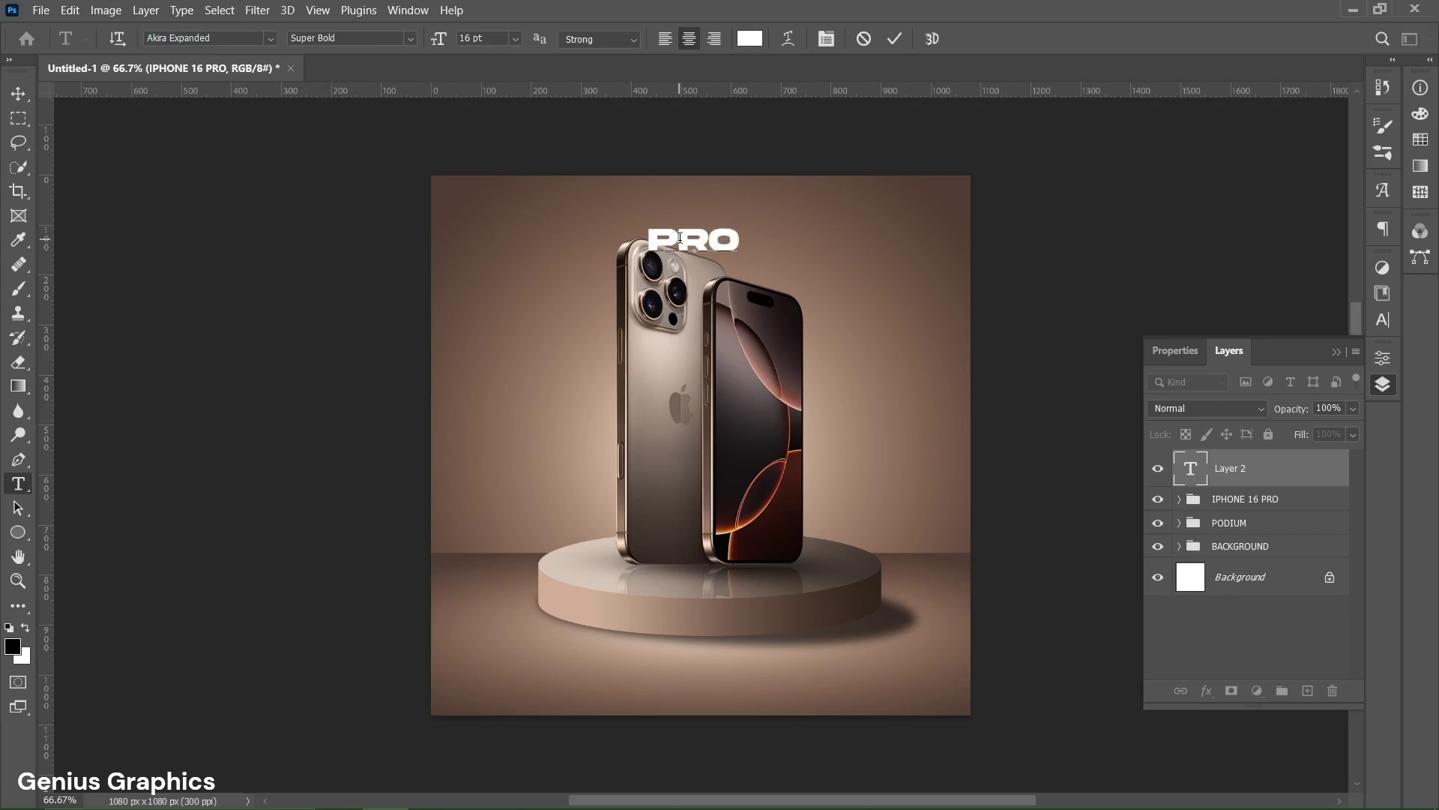
Step: Resize the PRO text to 85 pt and move it down fully onto the canvas
key(ctrl+a)
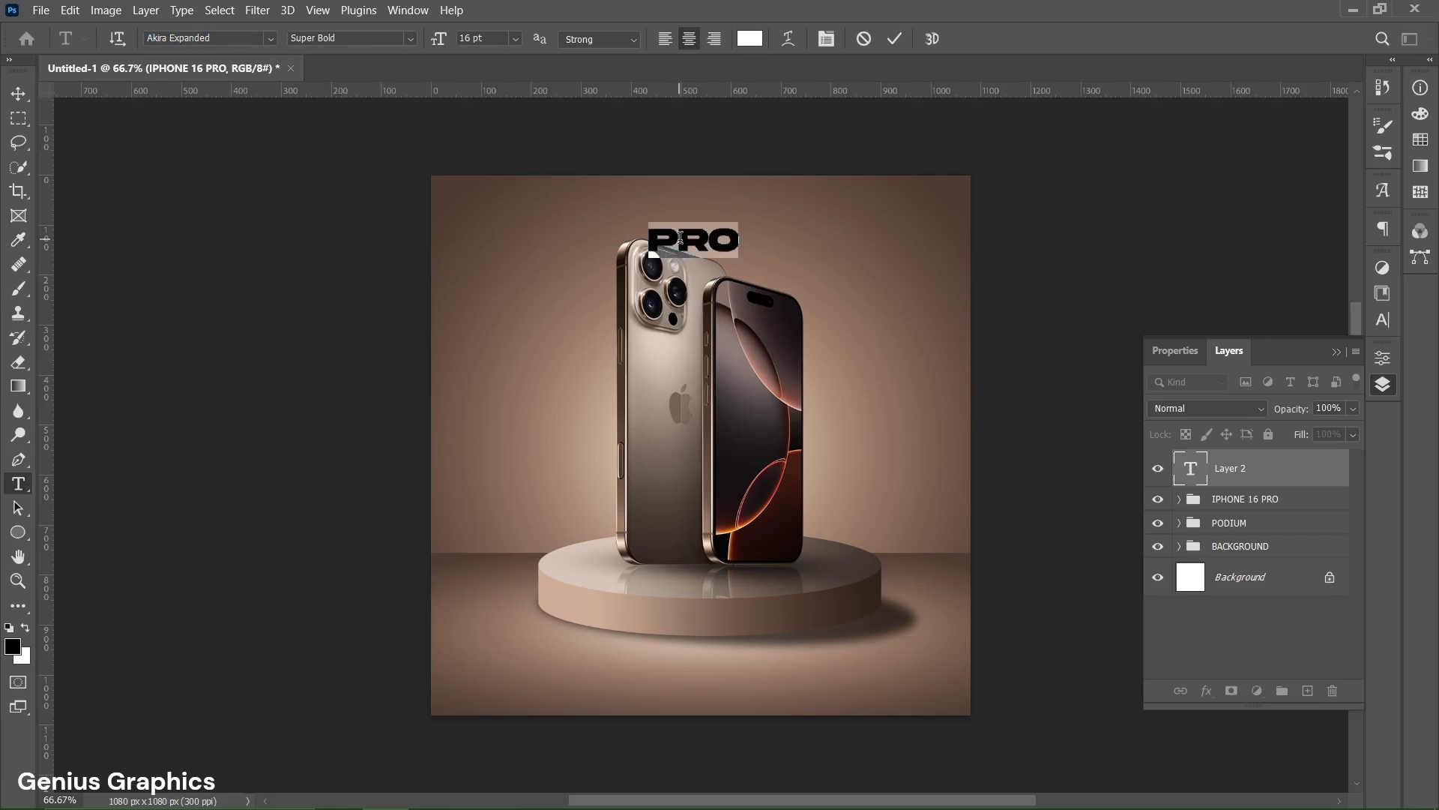
click(470, 37)
text(85)
key(Return)
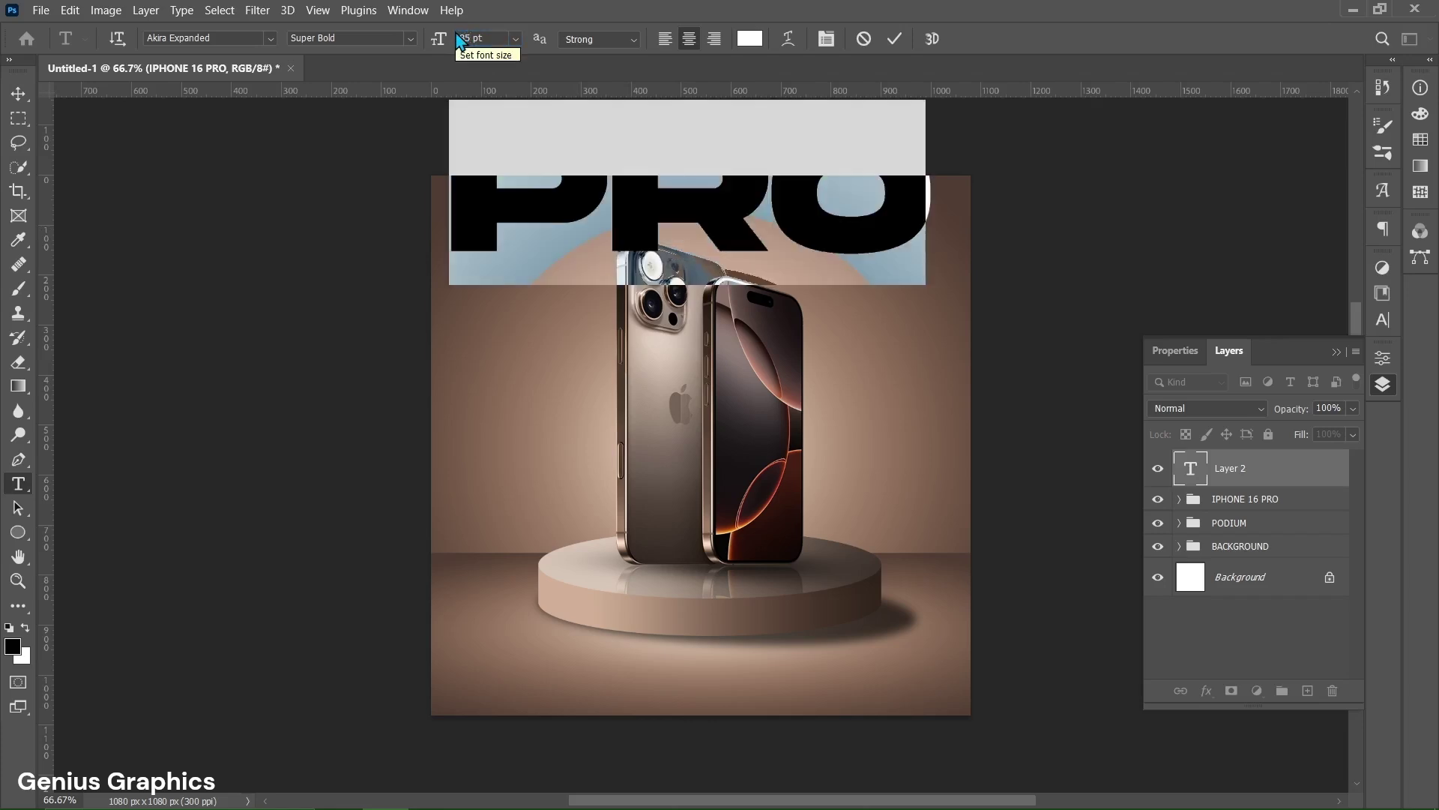
click(18, 93)
drag(637, 218, 637, 293)
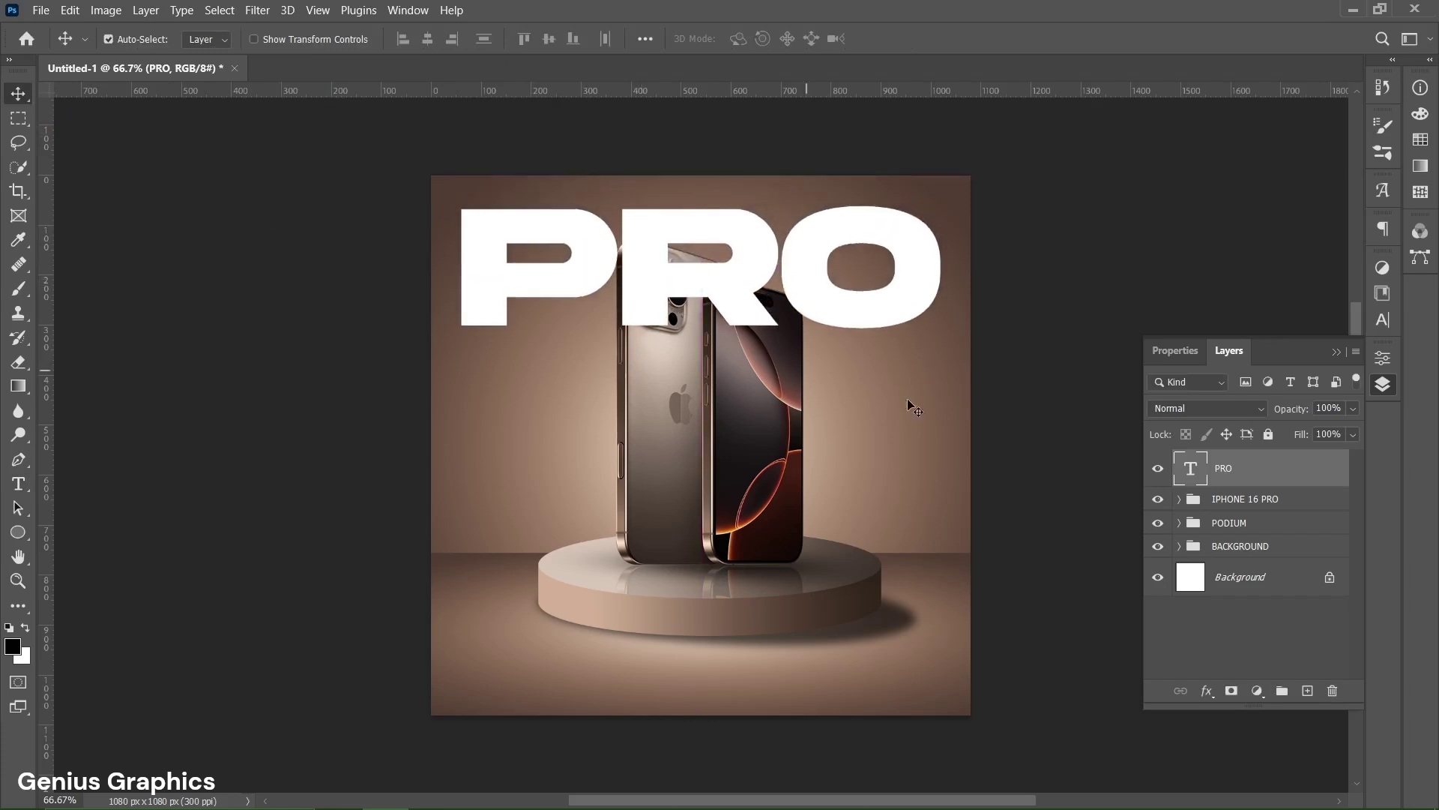
Step: Move the PRO layer inside IPHONE 16 PRO below iphone-16-pro and begin centring it
click(1181, 501)
drag(1253, 472, 1259, 540)
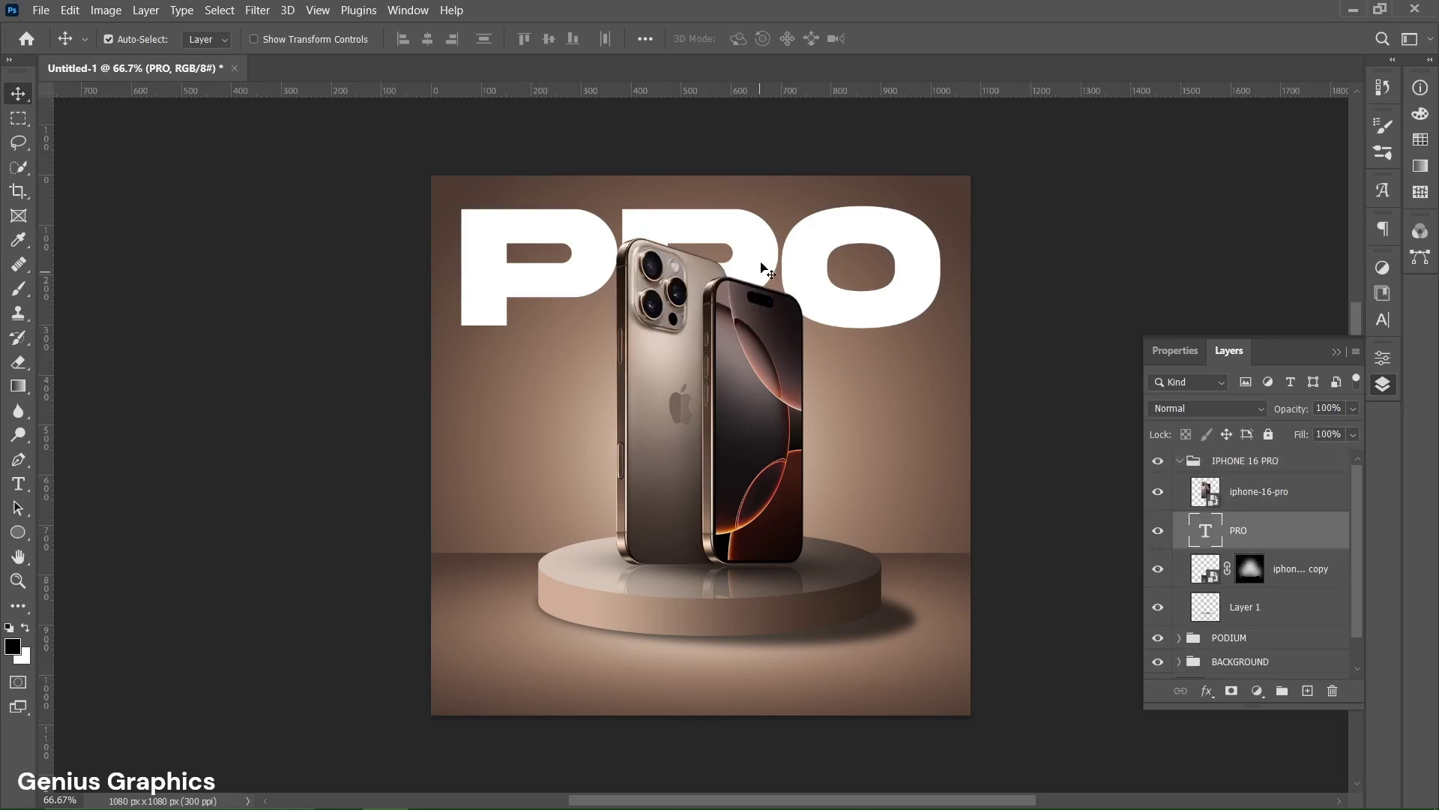
key(ctrl+t)
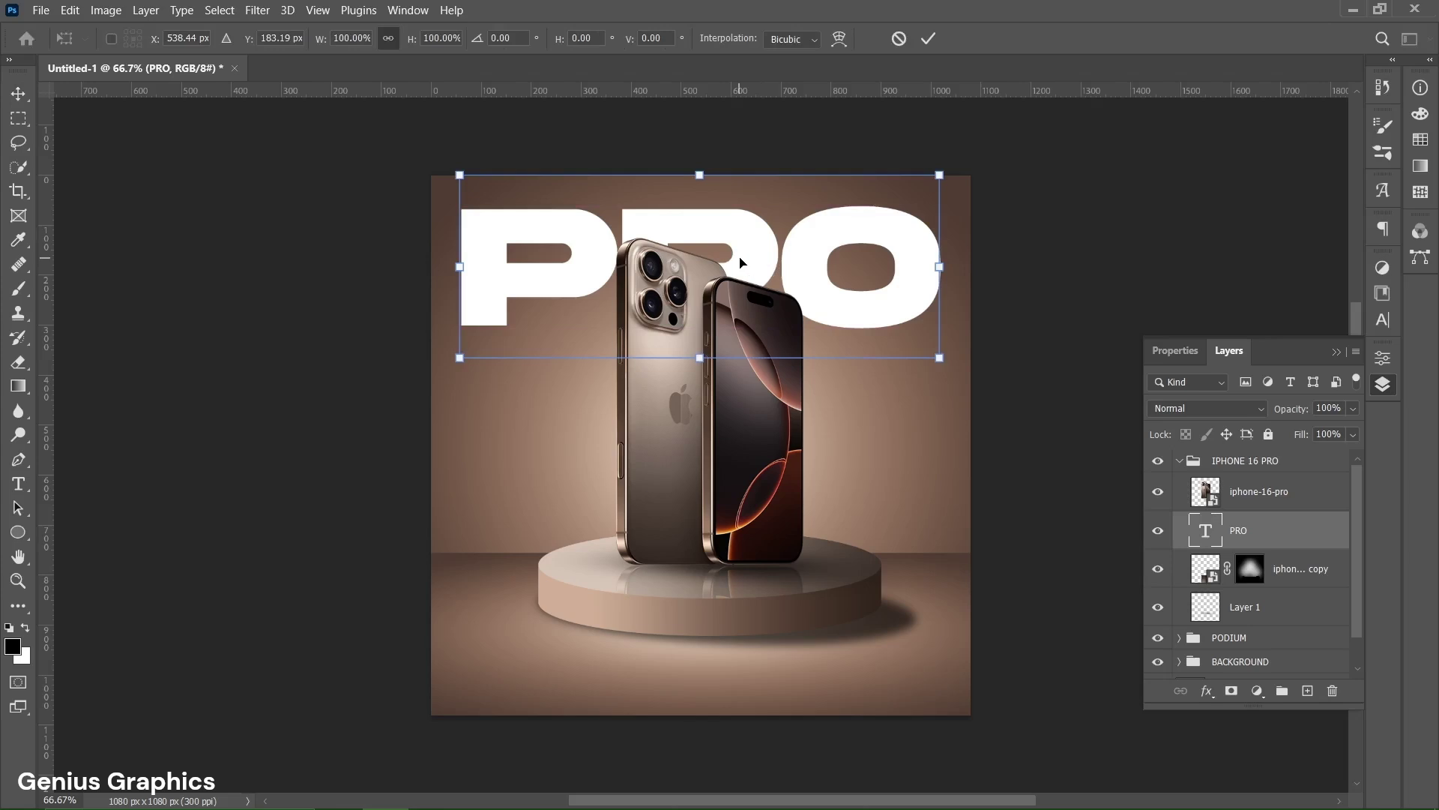
drag(743, 266, 747, 265)
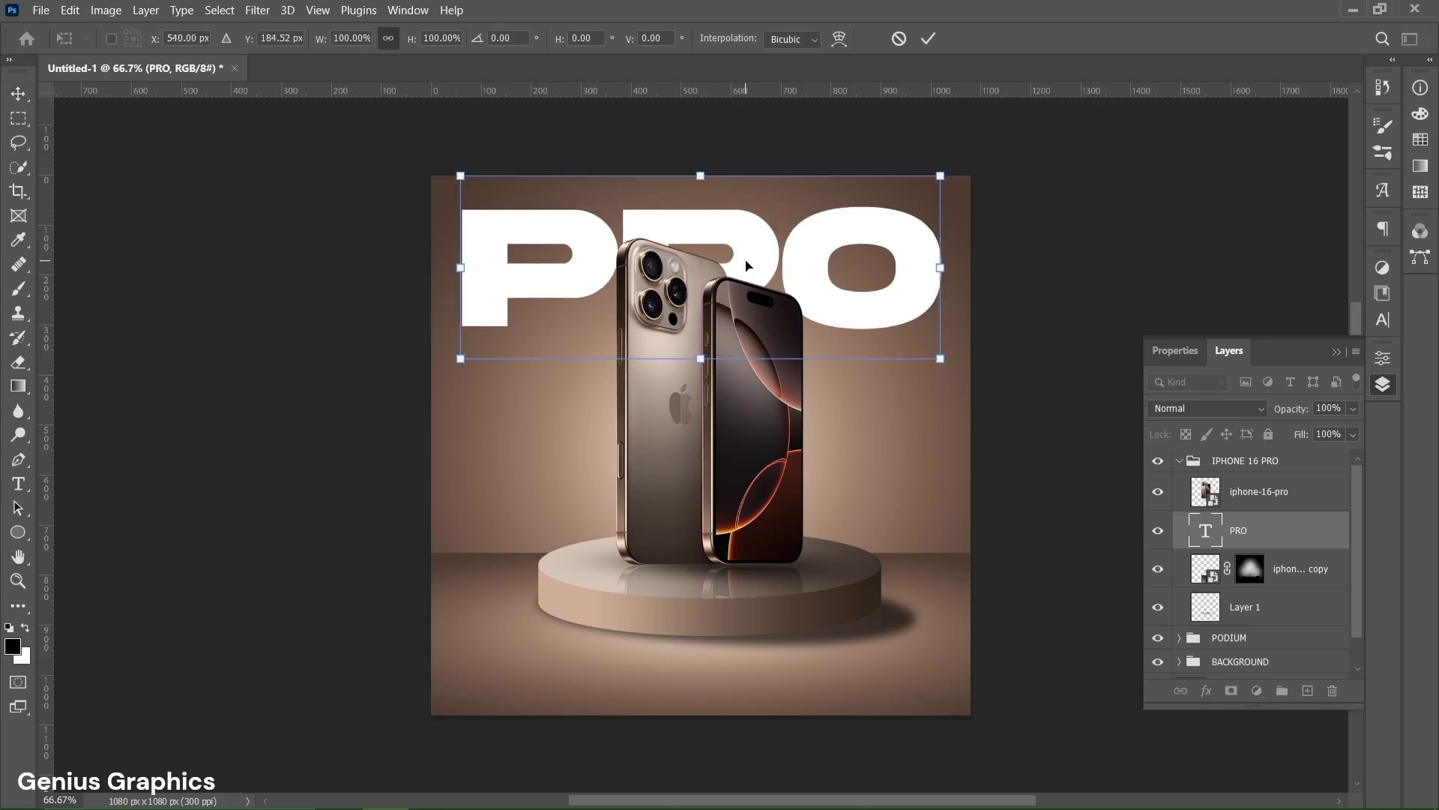
Step: Nudge PRO up, then set it to Overlay blending with 75% opacity and 85% fill
click(926, 41)
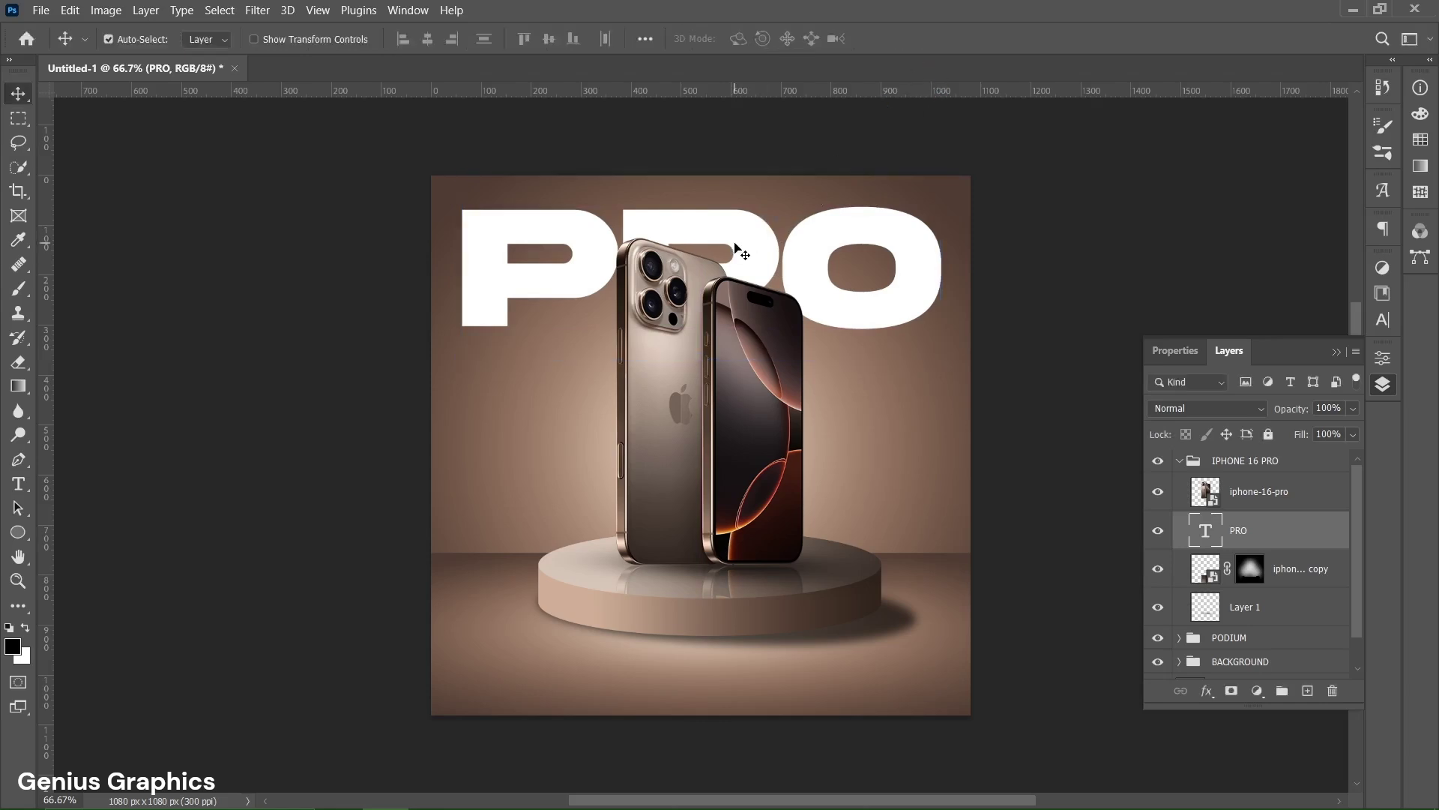
key(shift+Up)
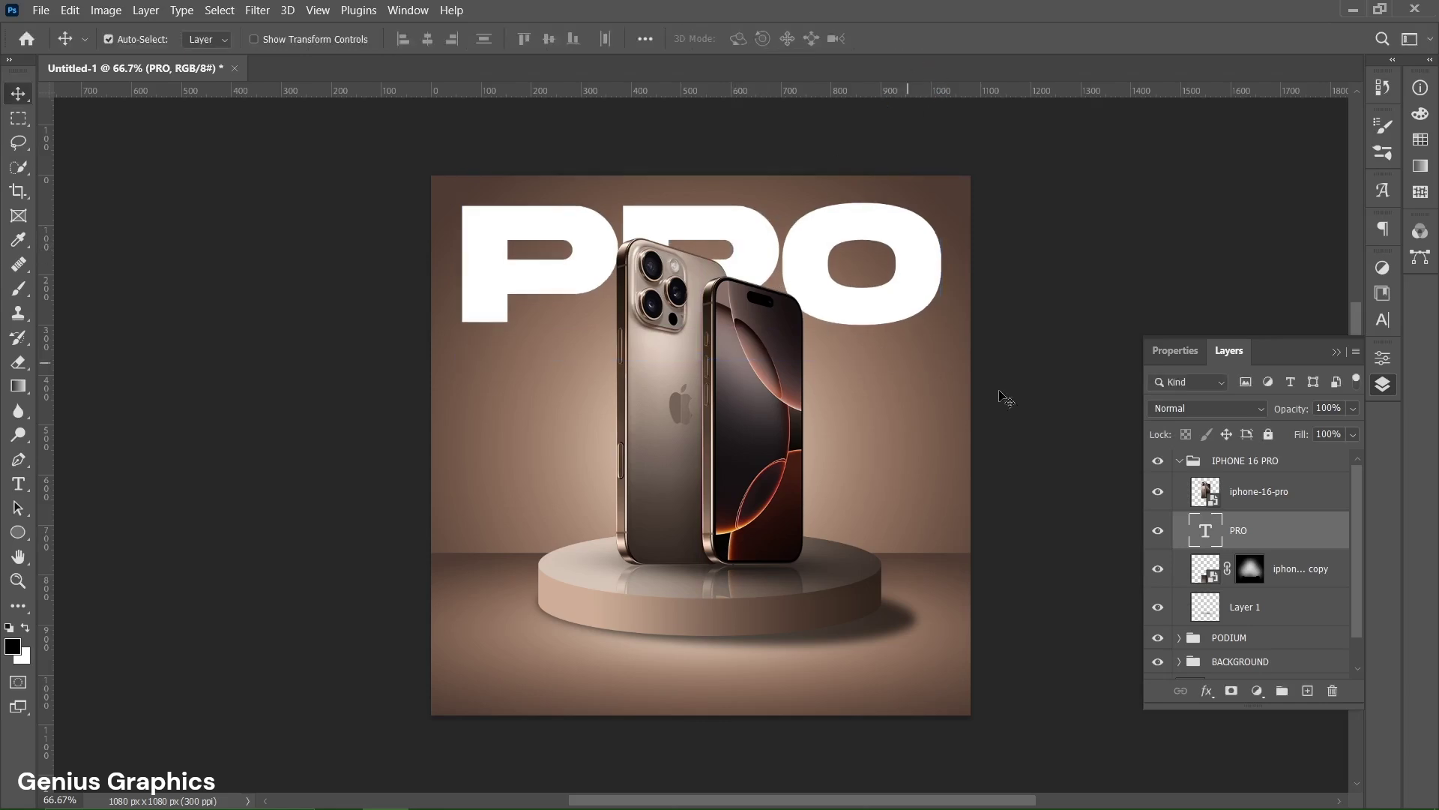
click(1201, 409)
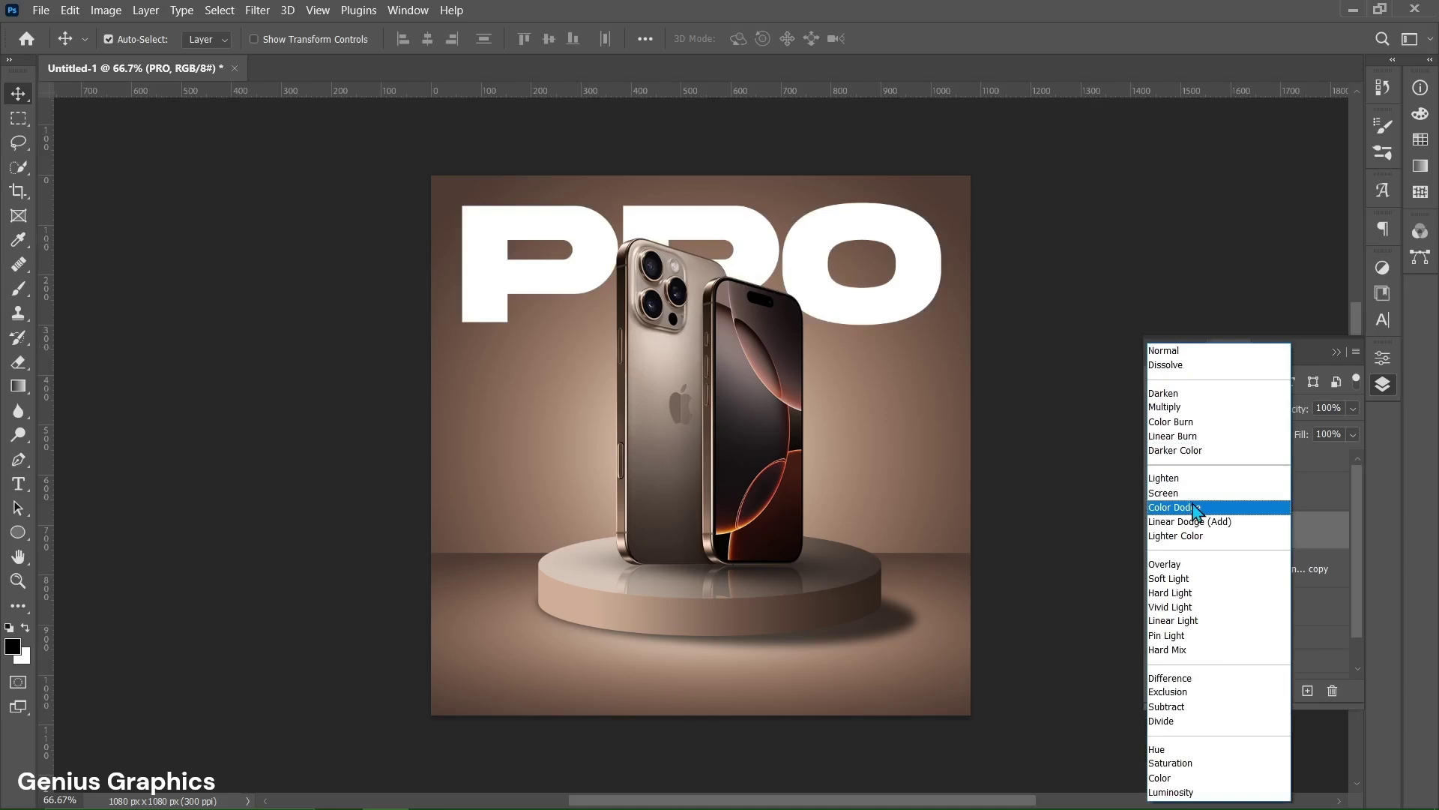
click(1192, 564)
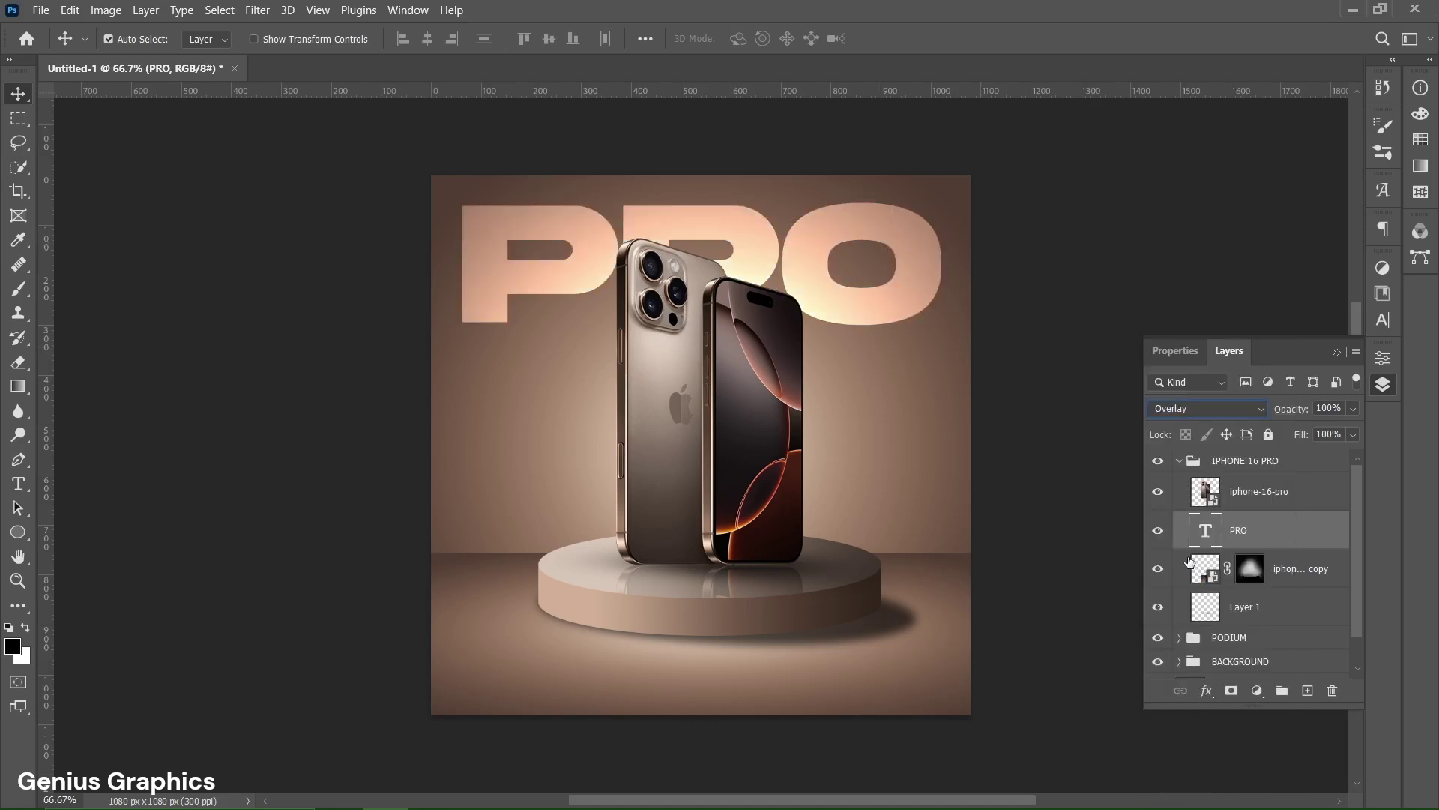
click(1328, 408)
text(75)
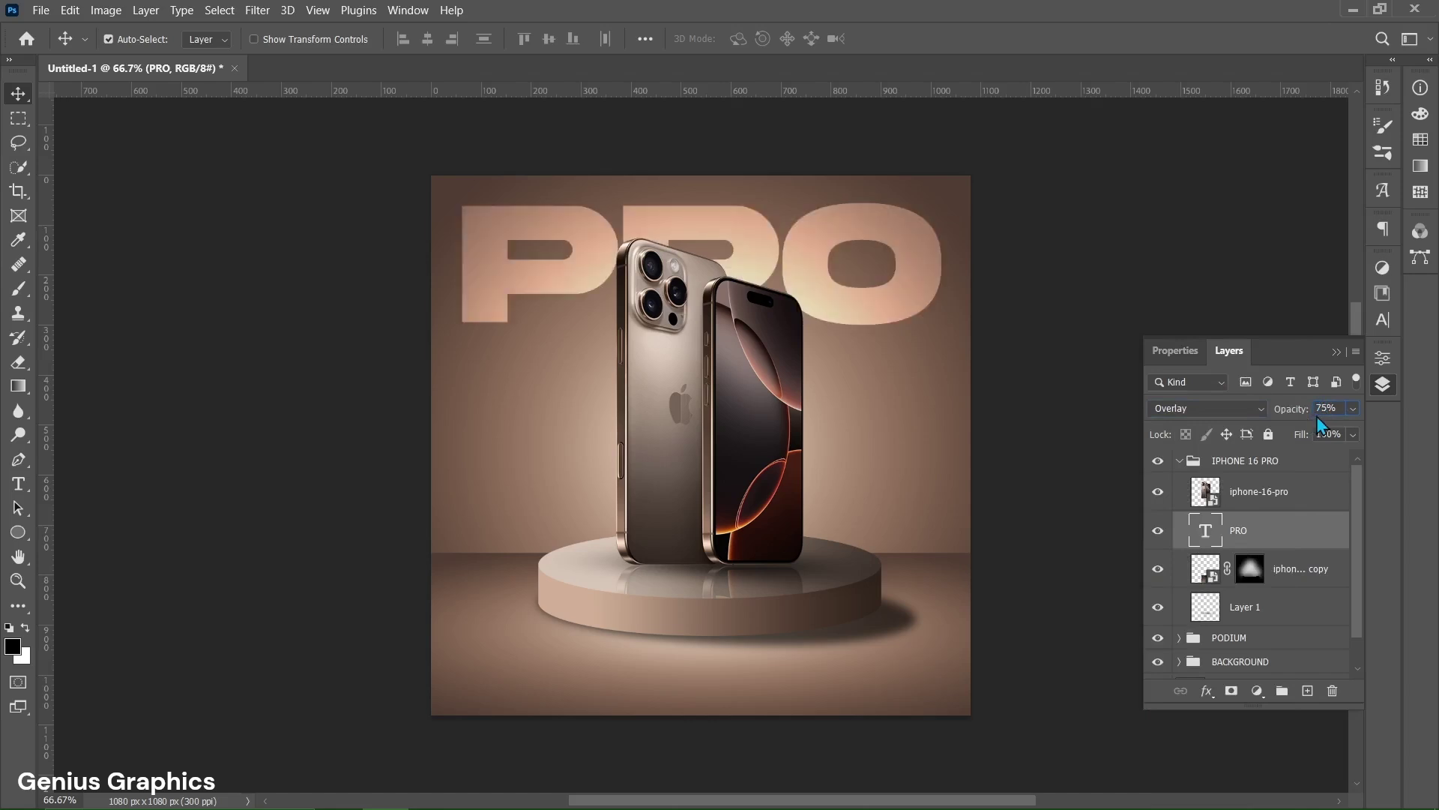
click(1321, 434)
text(85)
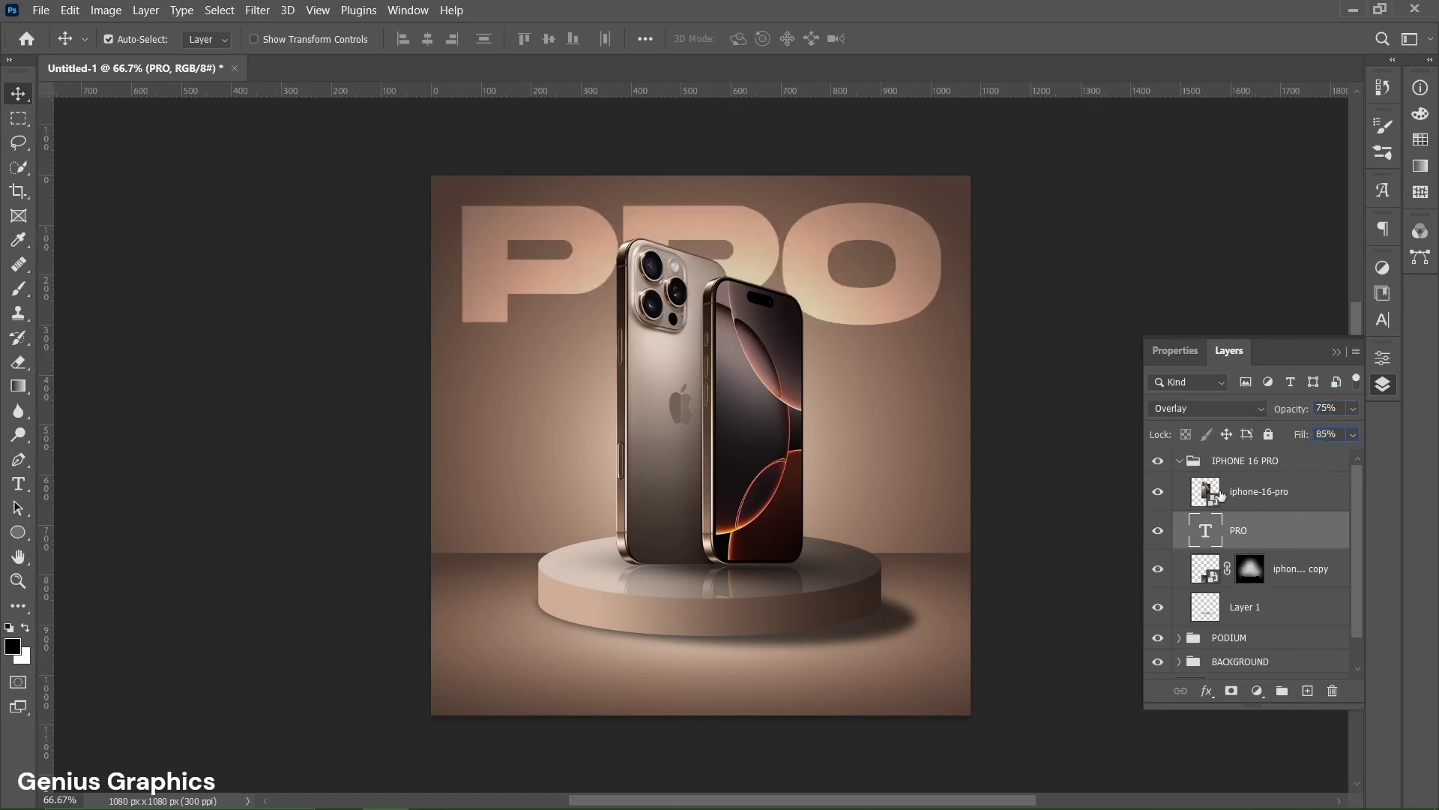
click(1180, 463)
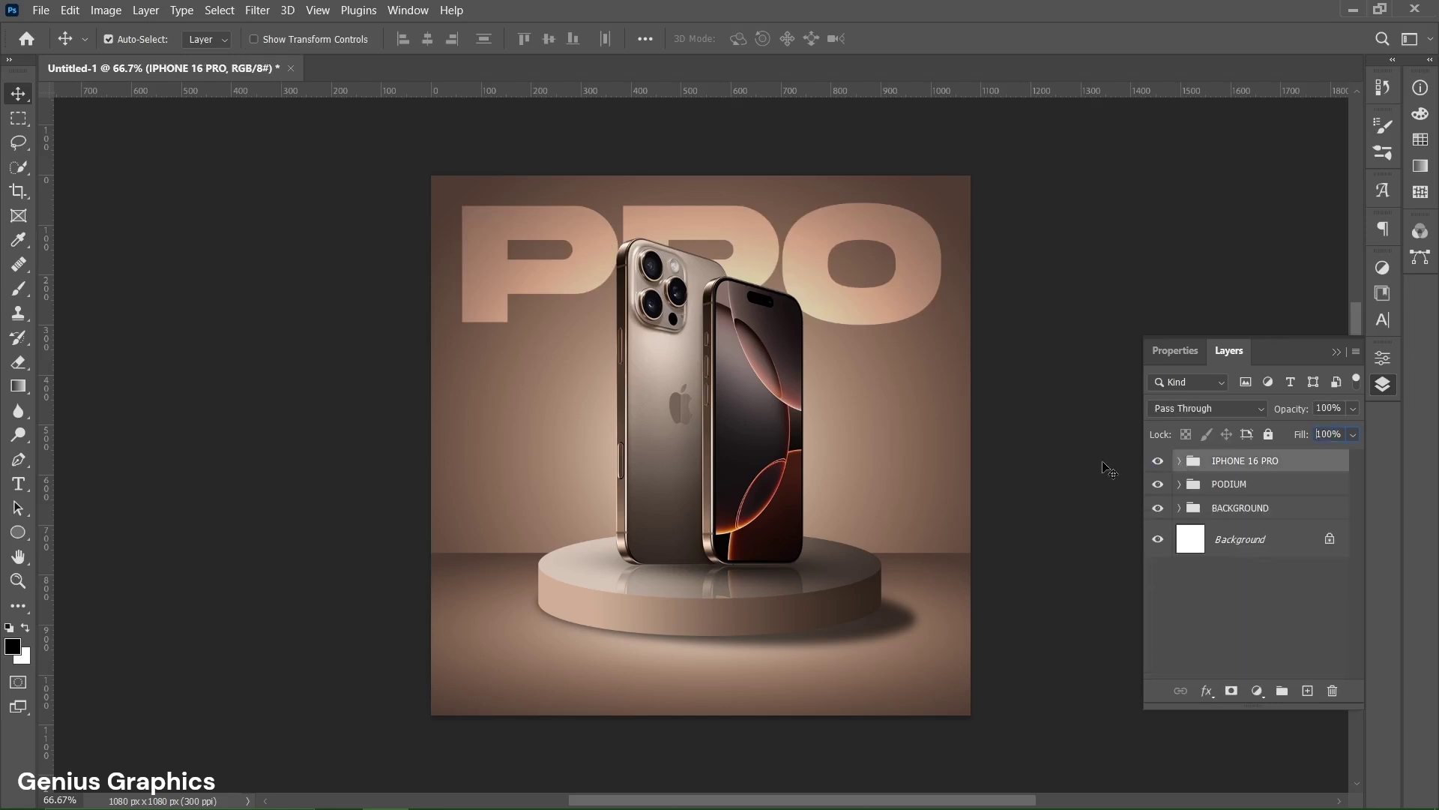
Step: Place the SPOT image as an embedded layer via File > Place Embedded
click(41, 11)
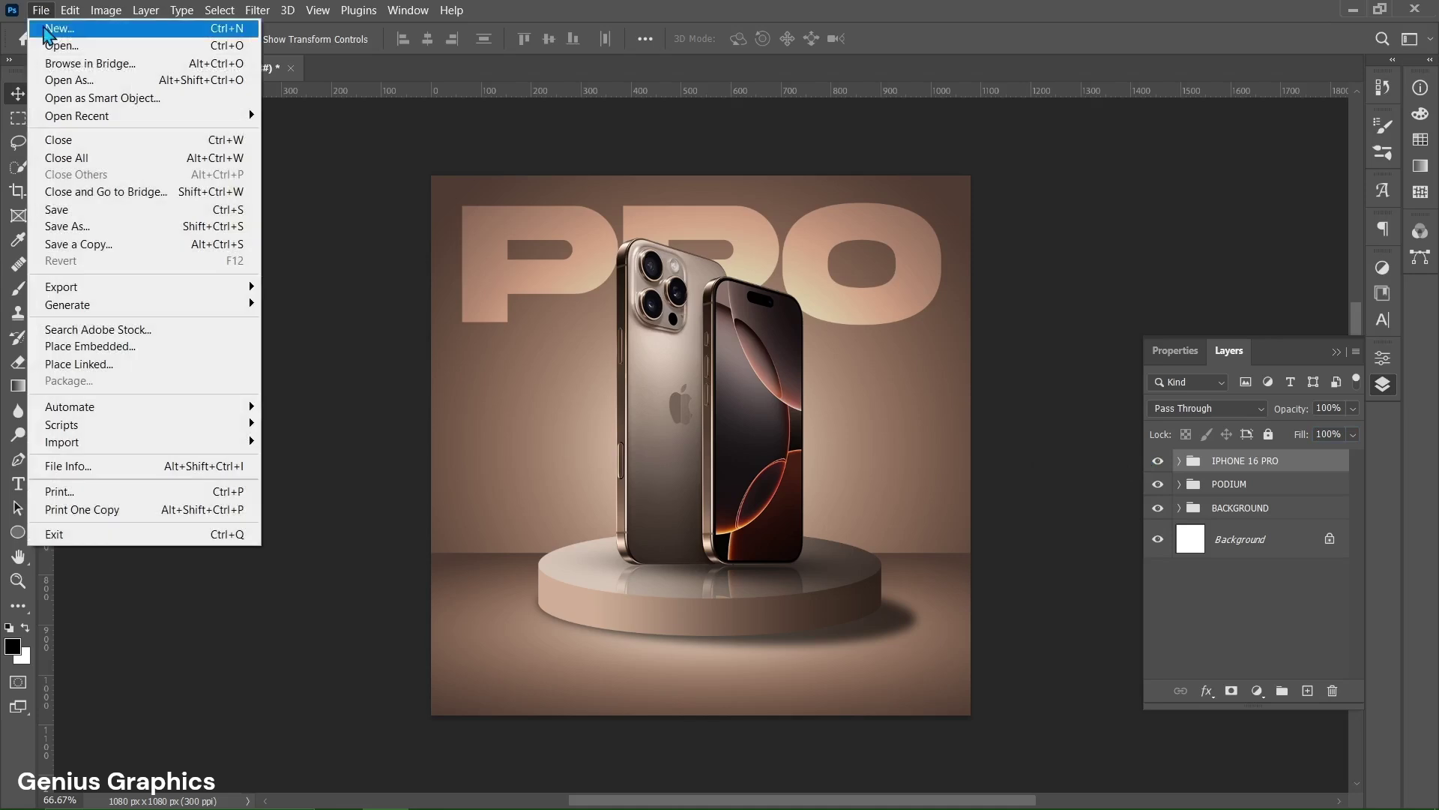
click(75, 346)
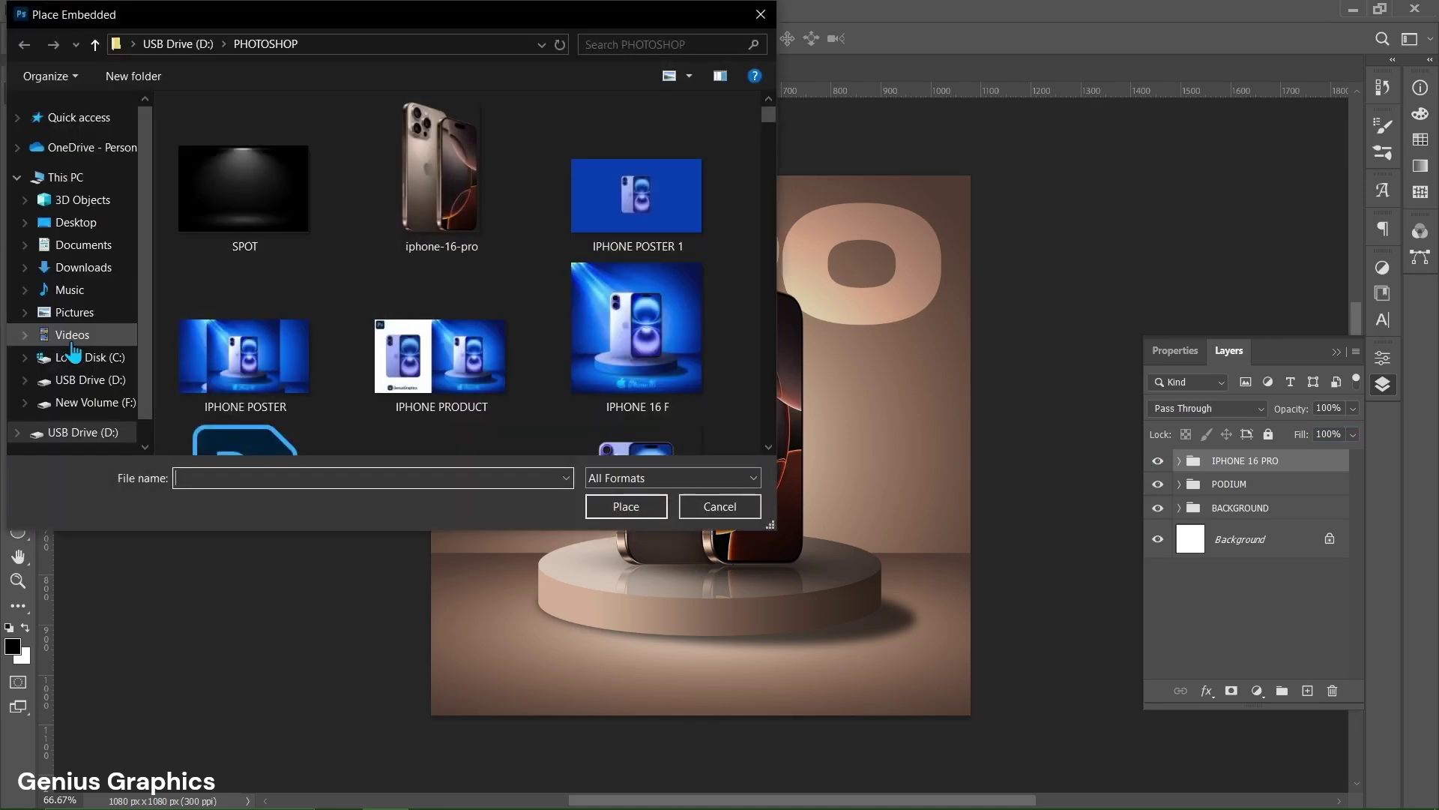
click(252, 196)
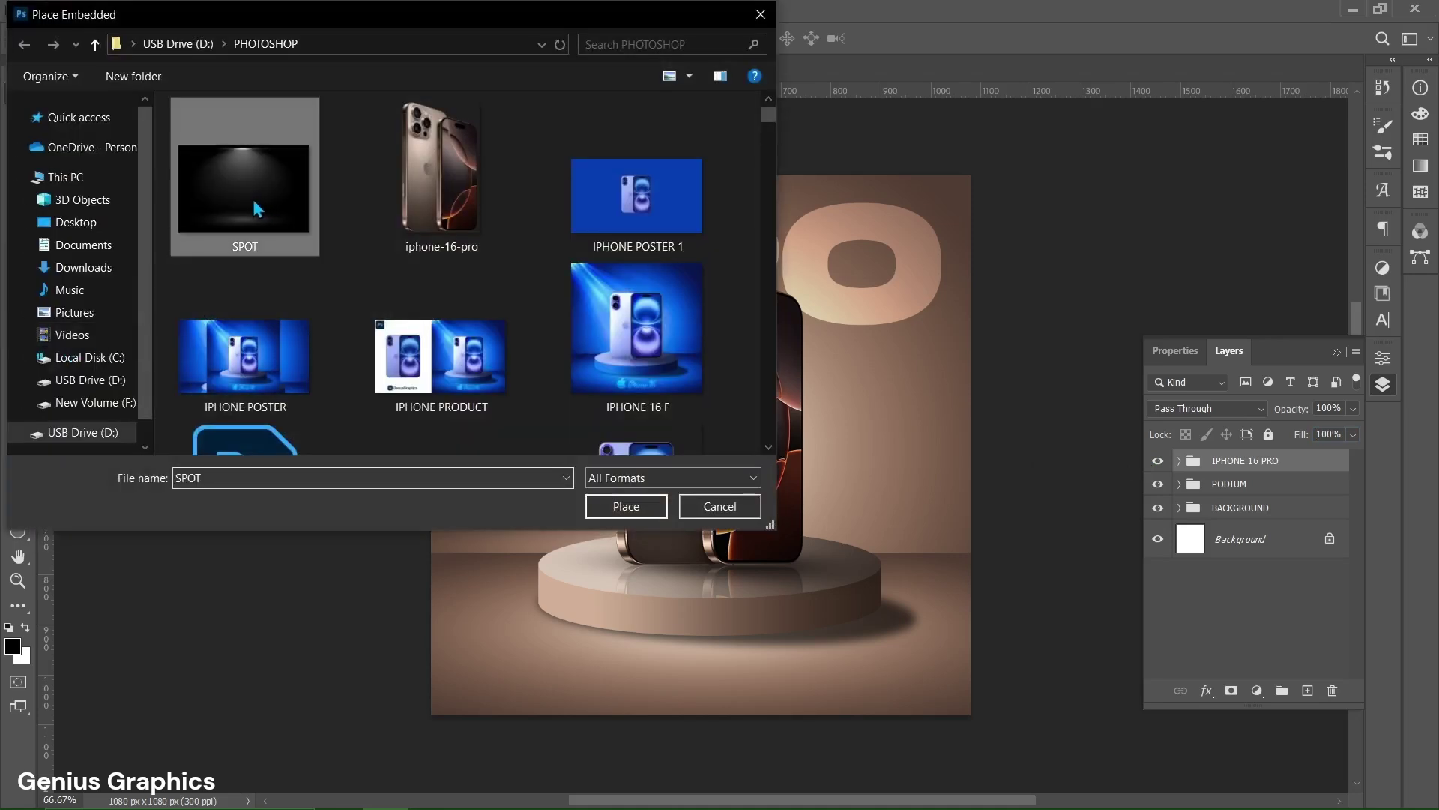
click(646, 507)
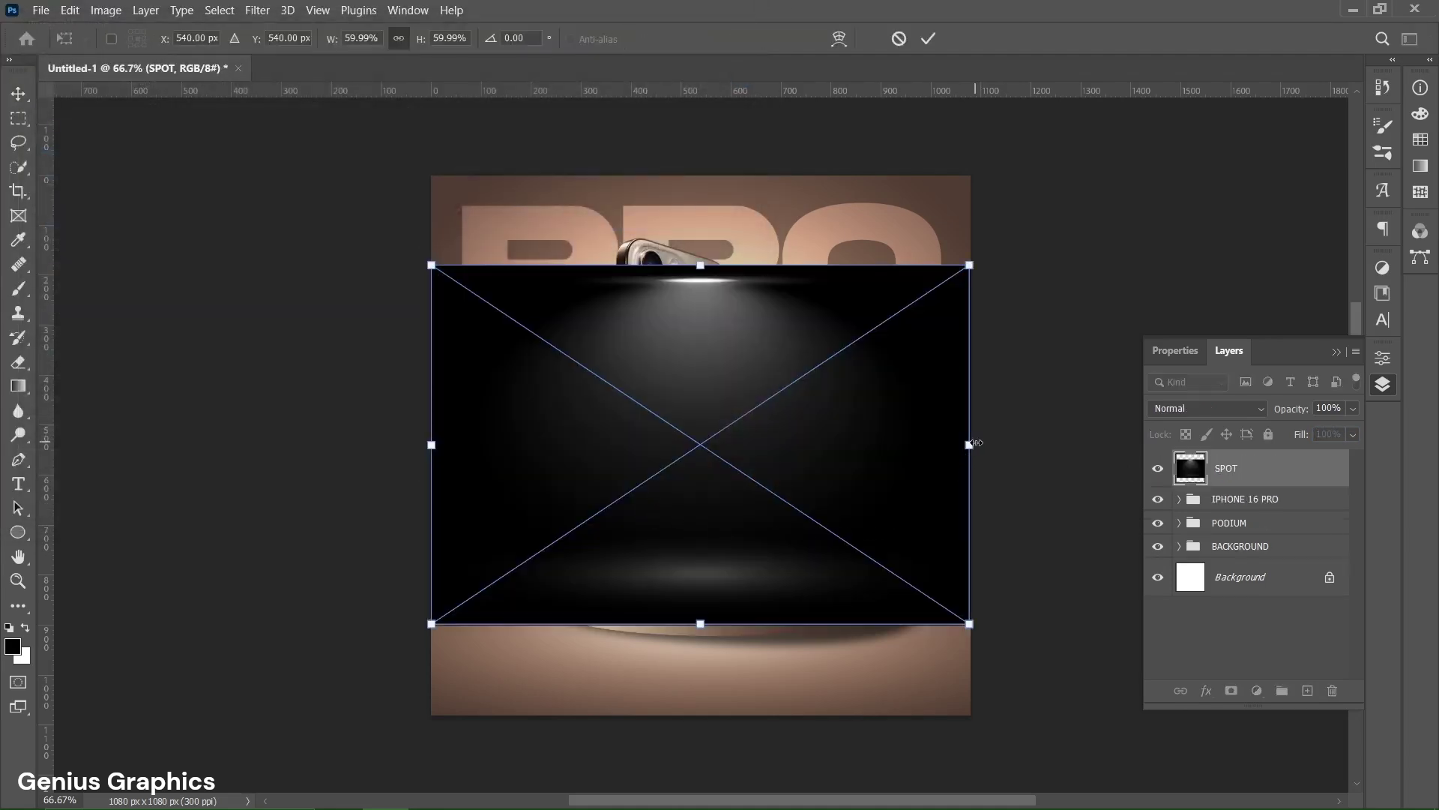
Step: Scale SPOT to 79.15%, position it over the upper scene, and keep opacity at 100%
drag(969, 443, 1055, 445)
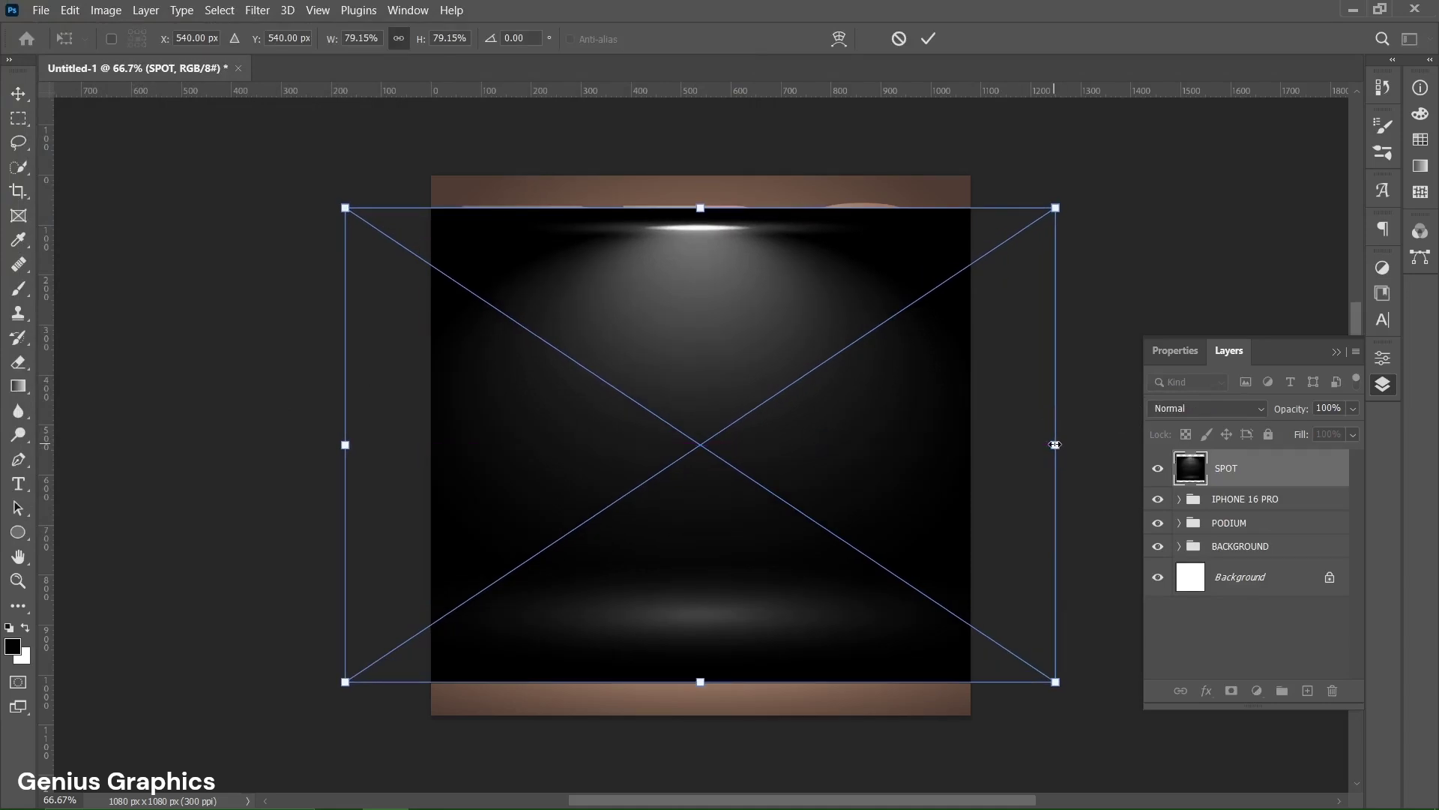
drag(705, 328, 705, 283)
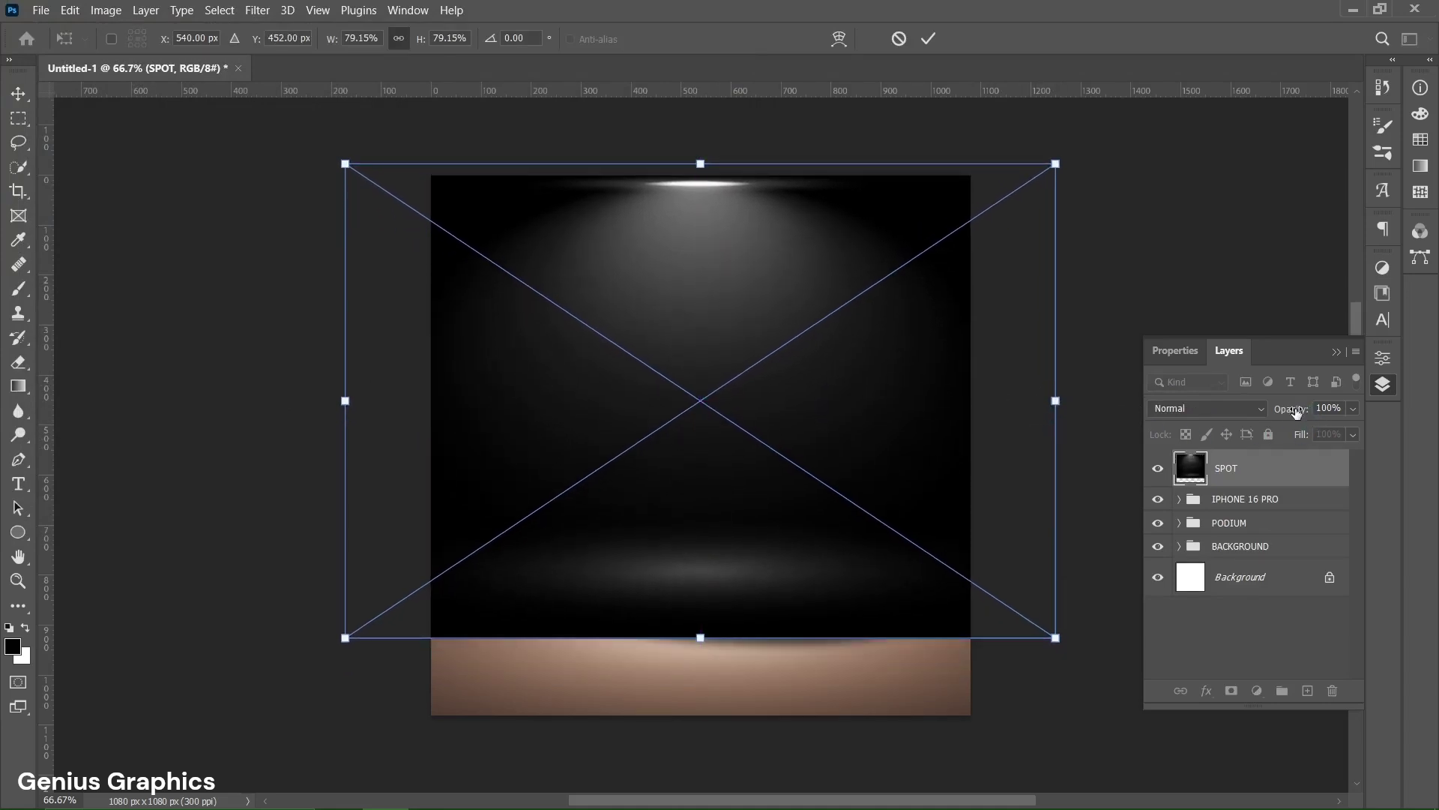
drag(1296, 413, 1288, 414)
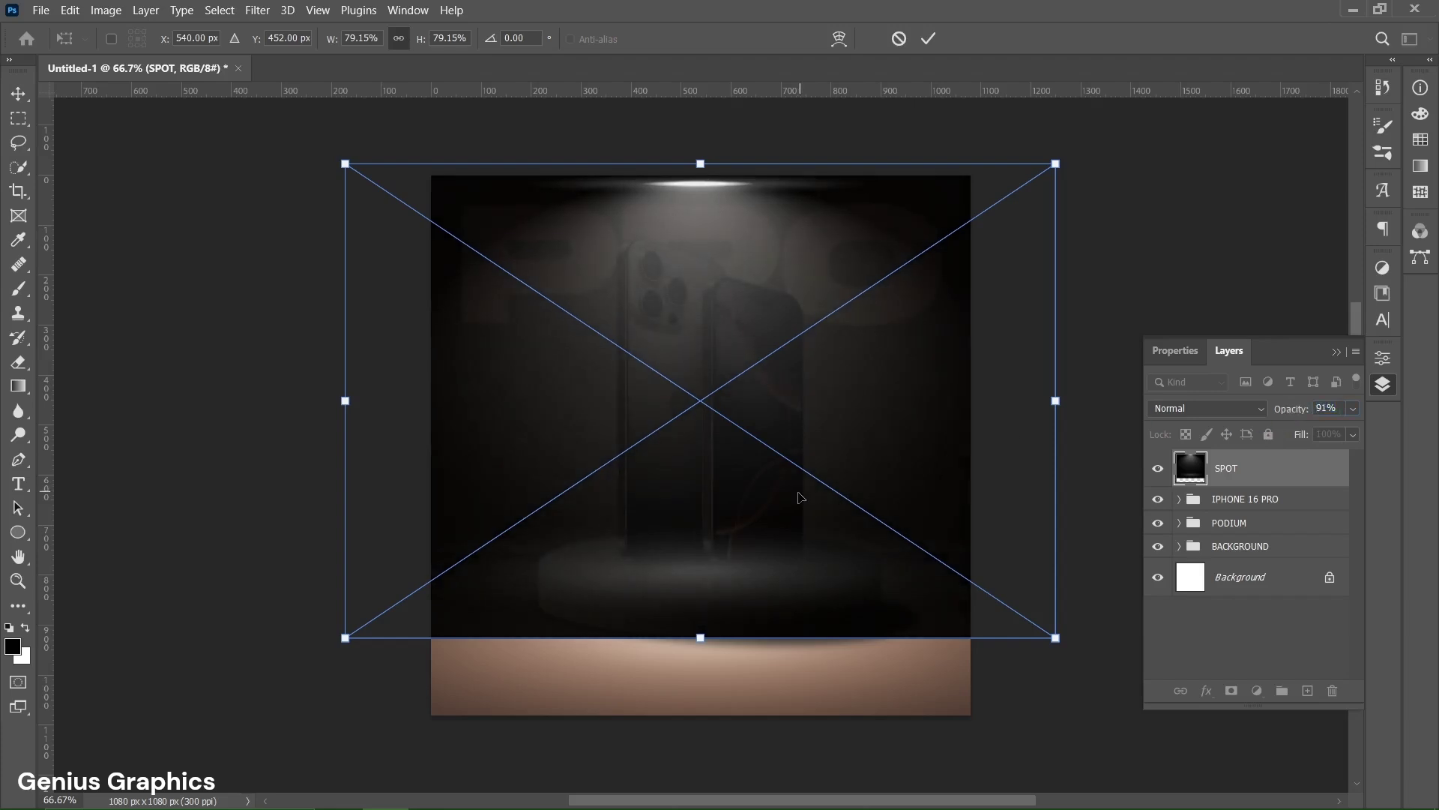
drag(700, 238, 700, 243)
key(Down)
key(Down)
key(Down)
key(Down)
key(Down)
key(Down)
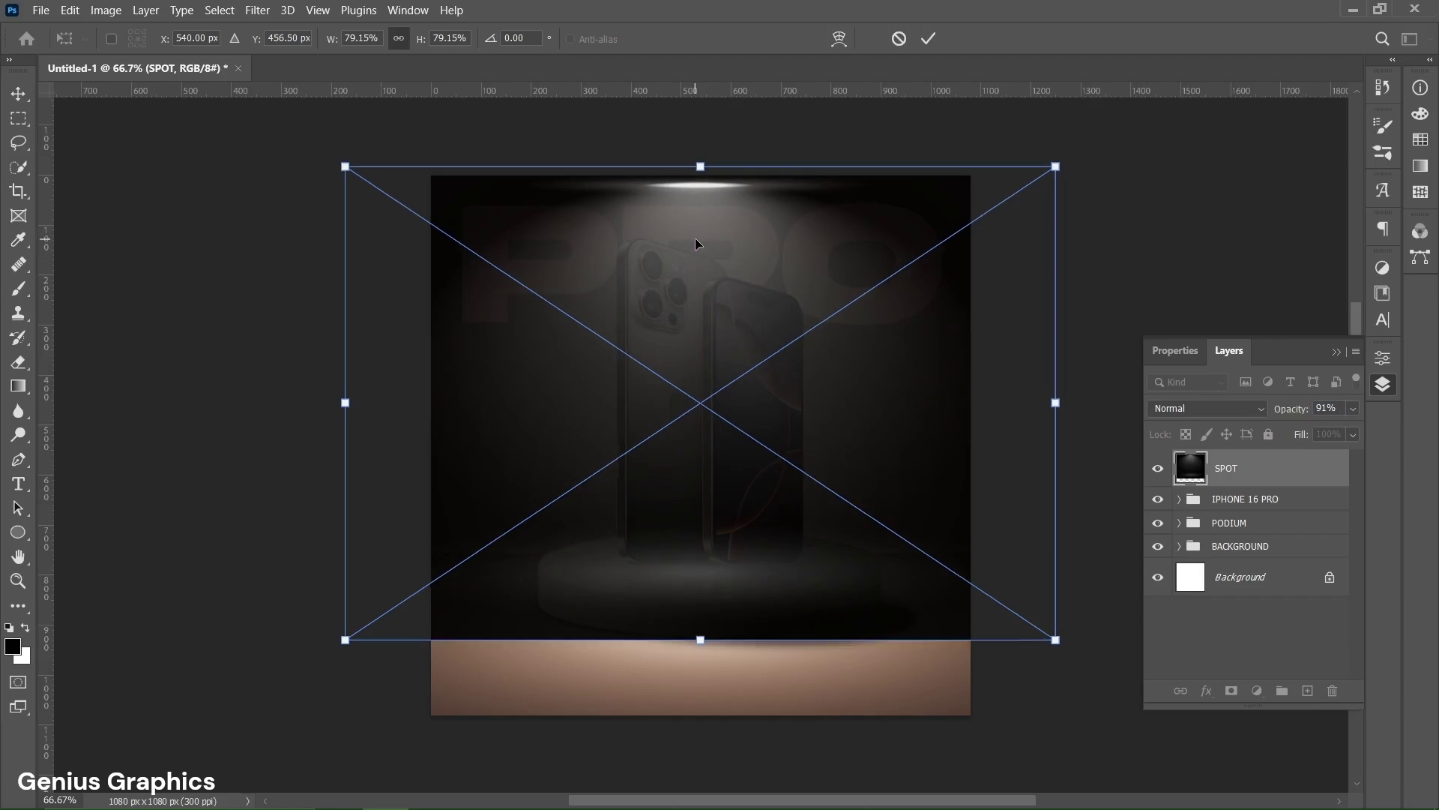
drag(696, 243, 706, 270)
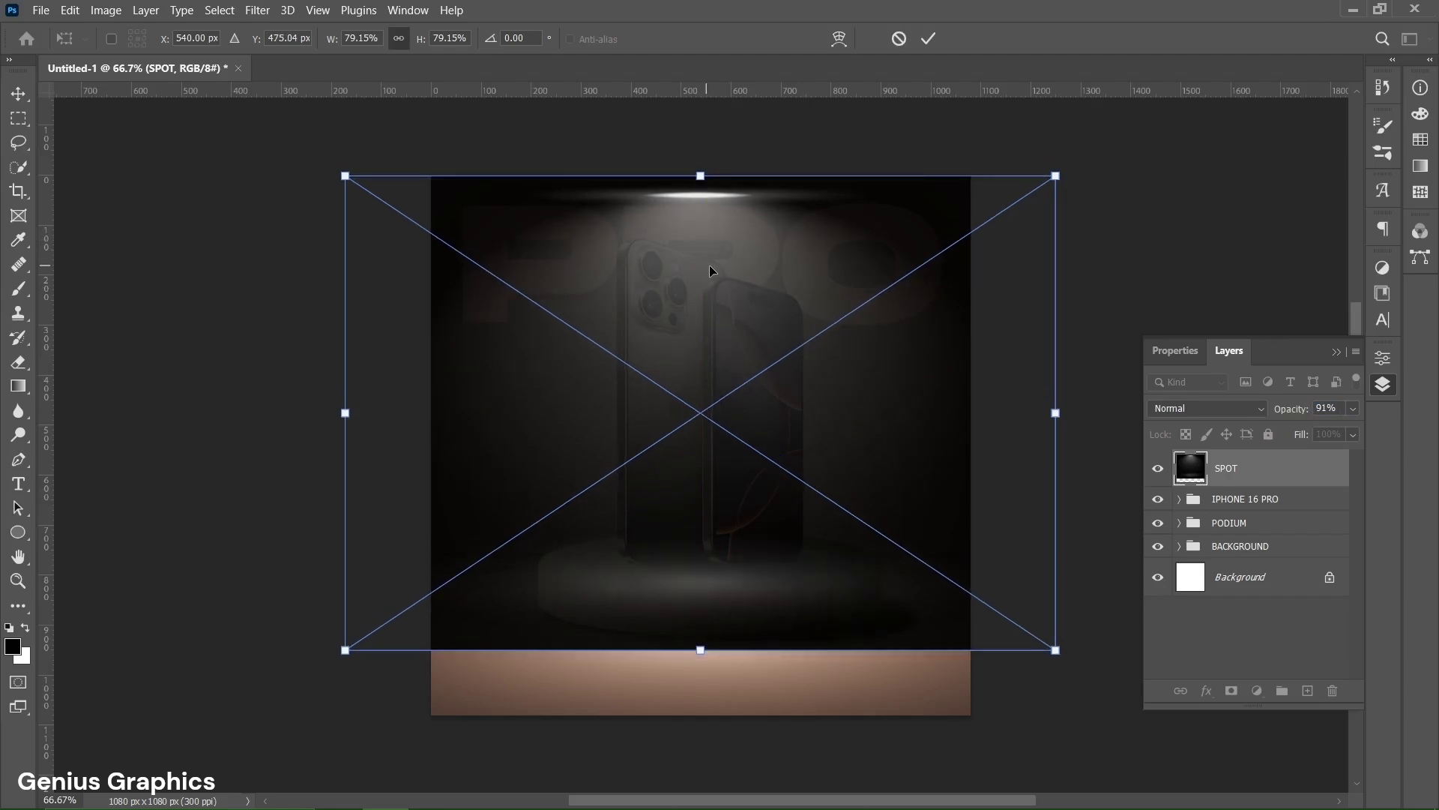
drag(1288, 411, 1323, 410)
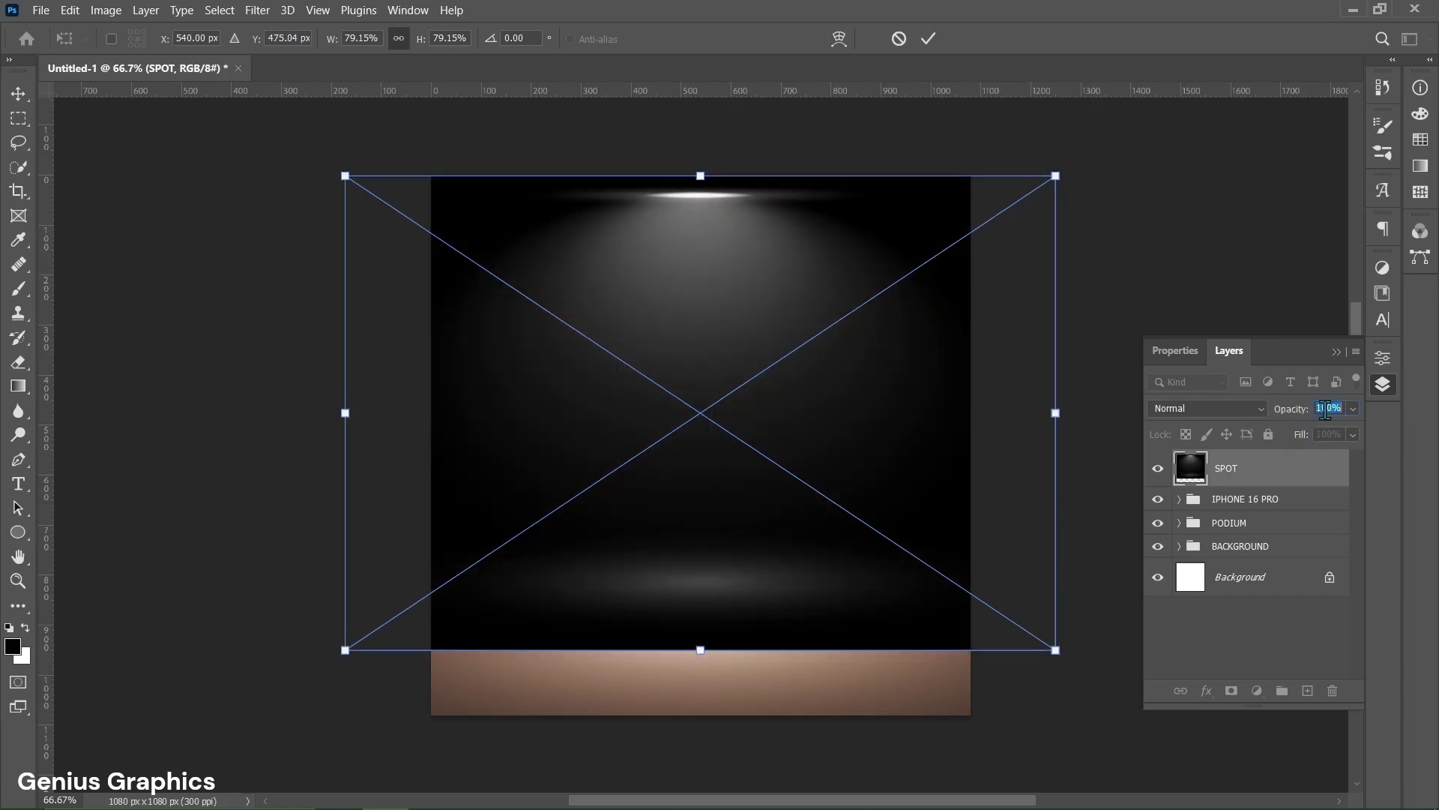
Step: Set the SPOT layer to Color Dodge blending and commit its placement
click(1248, 417)
click(1222, 506)
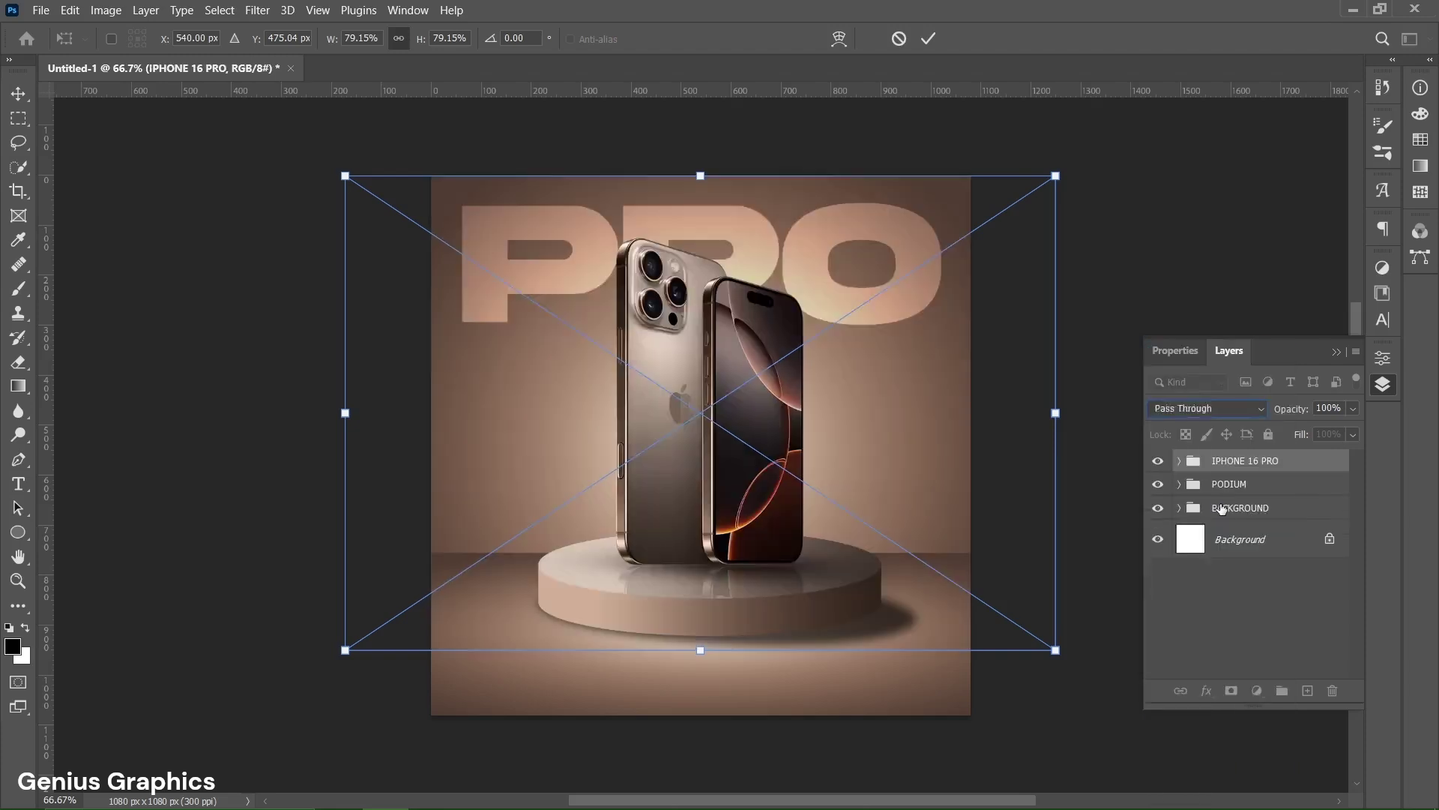
key(Return)
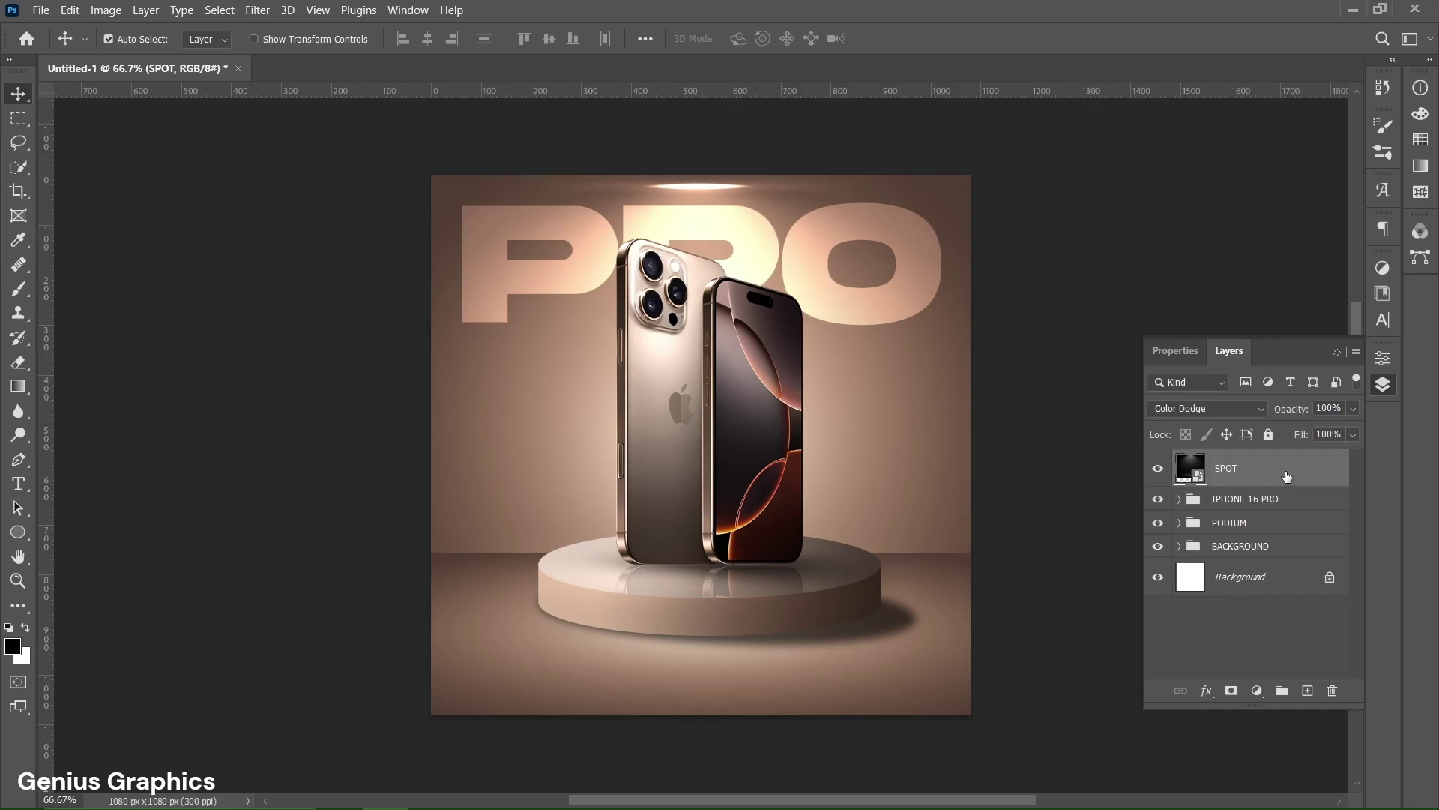
Step: Put the SPOT layer into a new group named 'LIGHTS'
click(1282, 691)
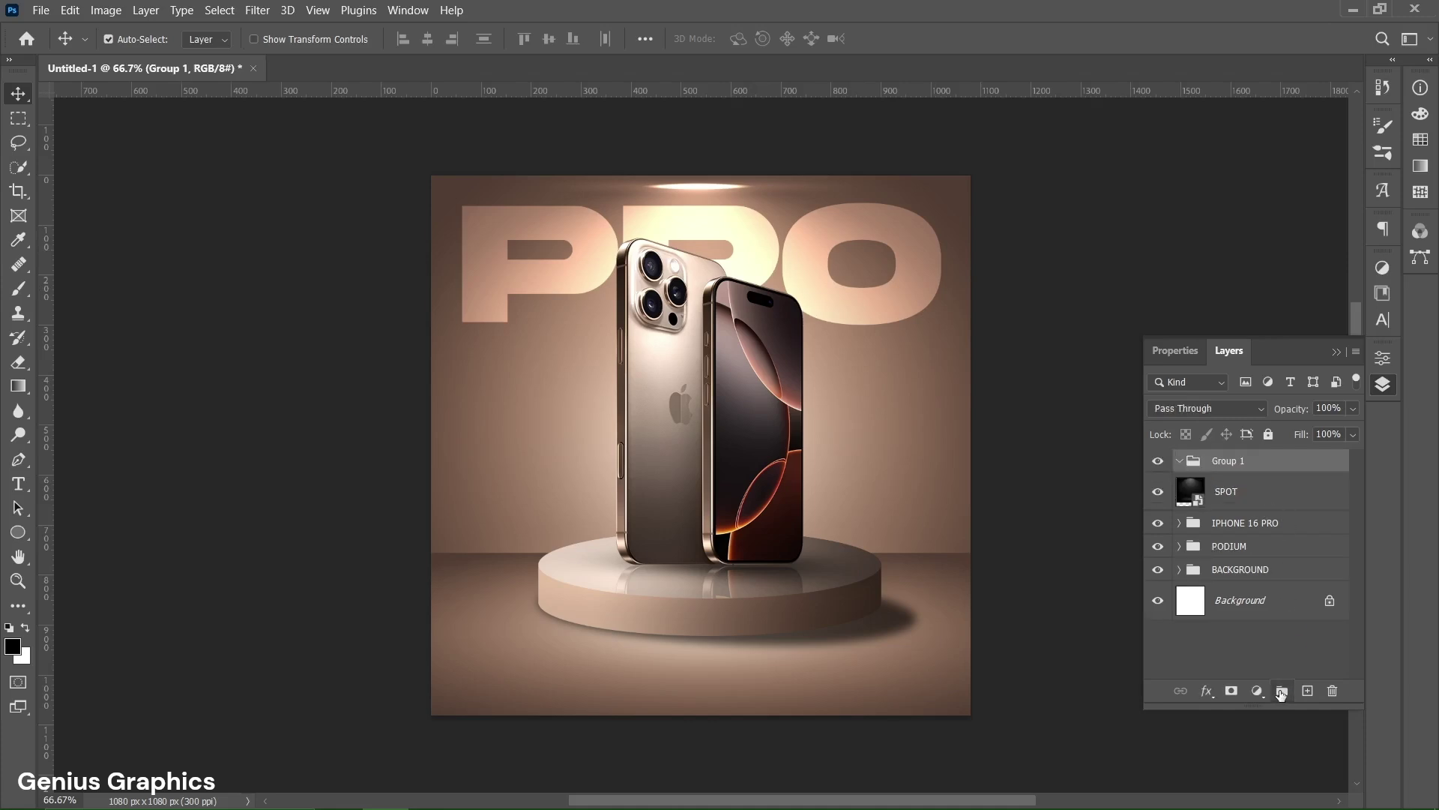
click(1180, 462)
drag(1229, 496, 1222, 472)
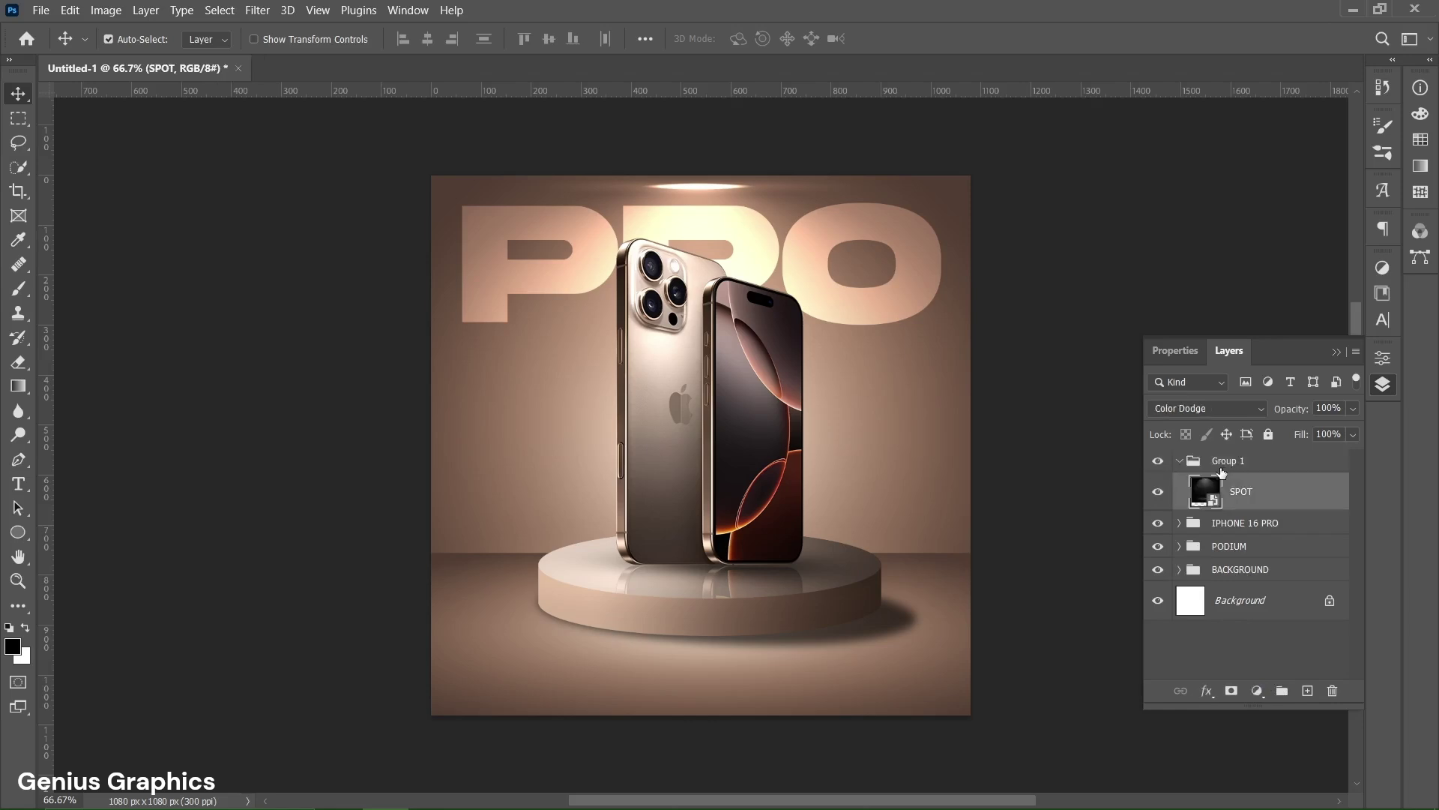
click(1180, 462)
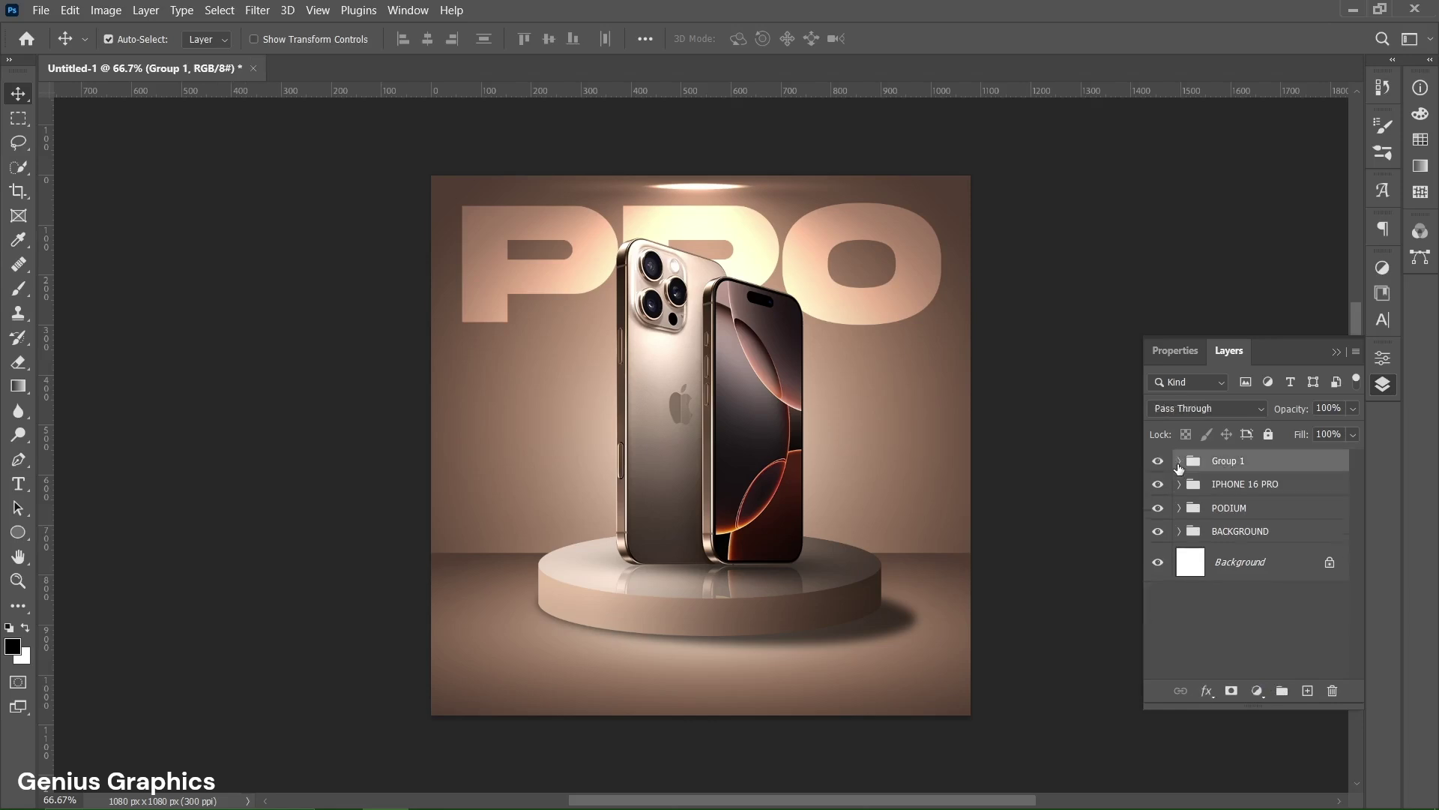
double_click(1235, 462)
text(LIGHTS)
key(Return)
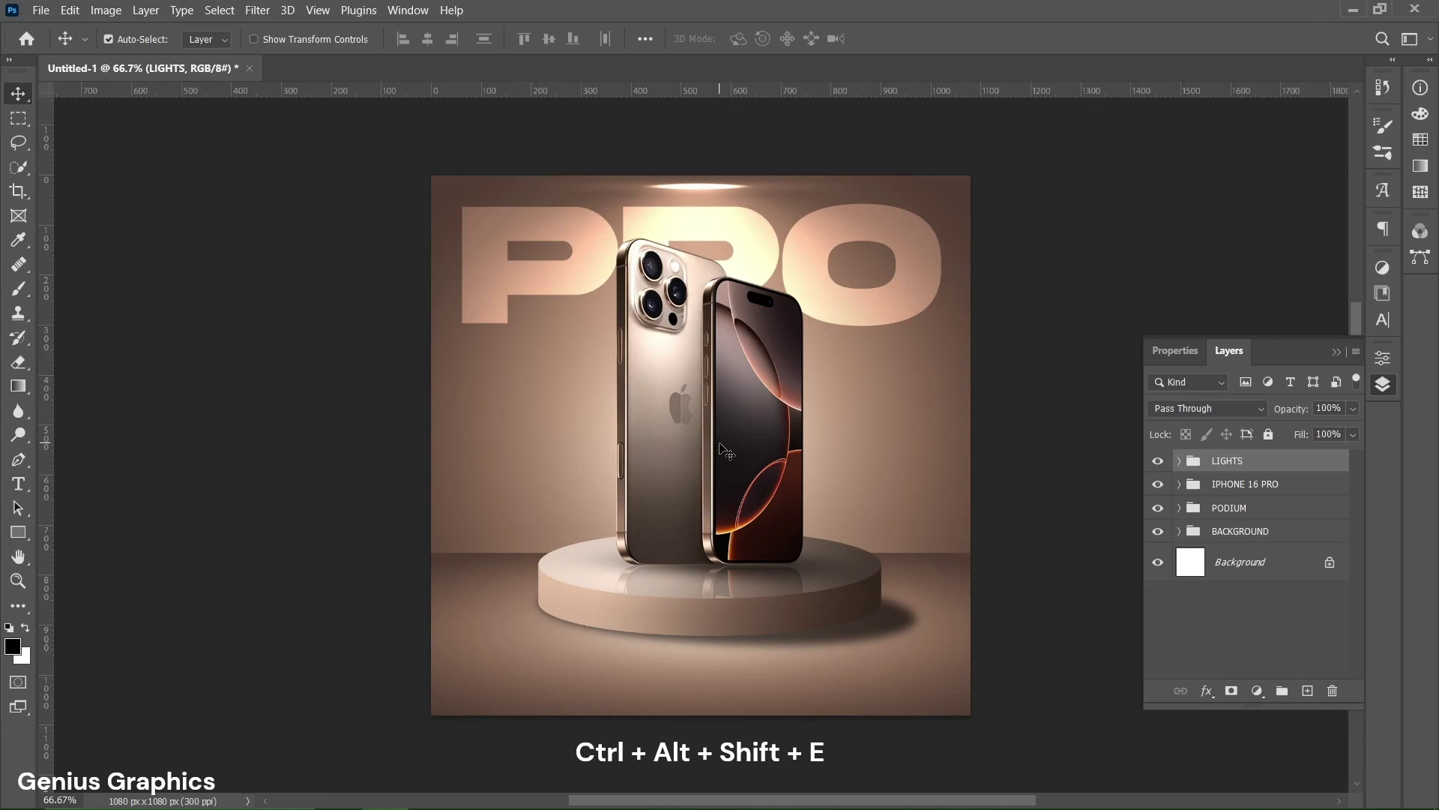
Step: Stamp all visible layers into Layer 2 with Ctrl+Alt+Shift+E and open the Camera Raw Filter
key(ctrl+alt+shift+e)
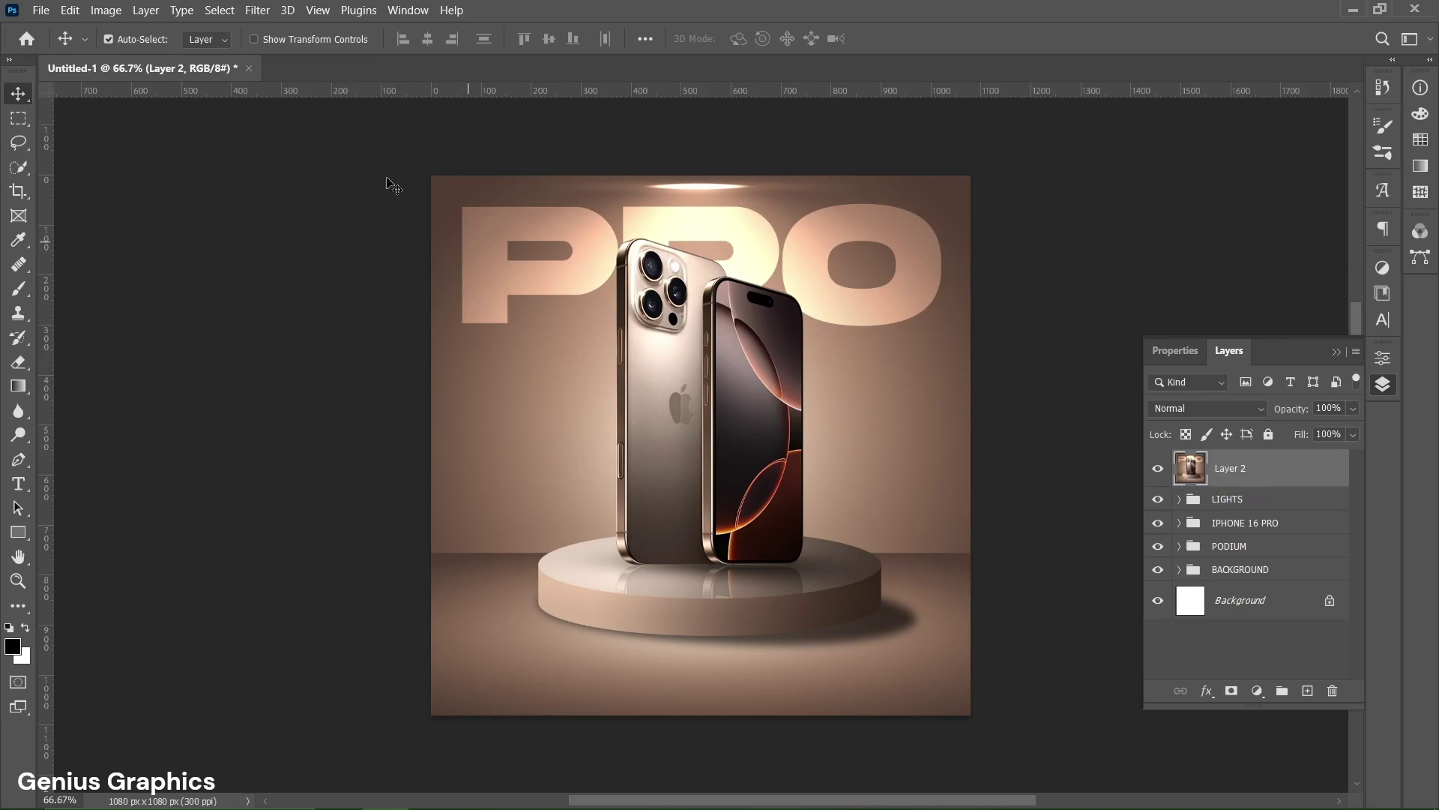
click(242, 12)
click(271, 137)
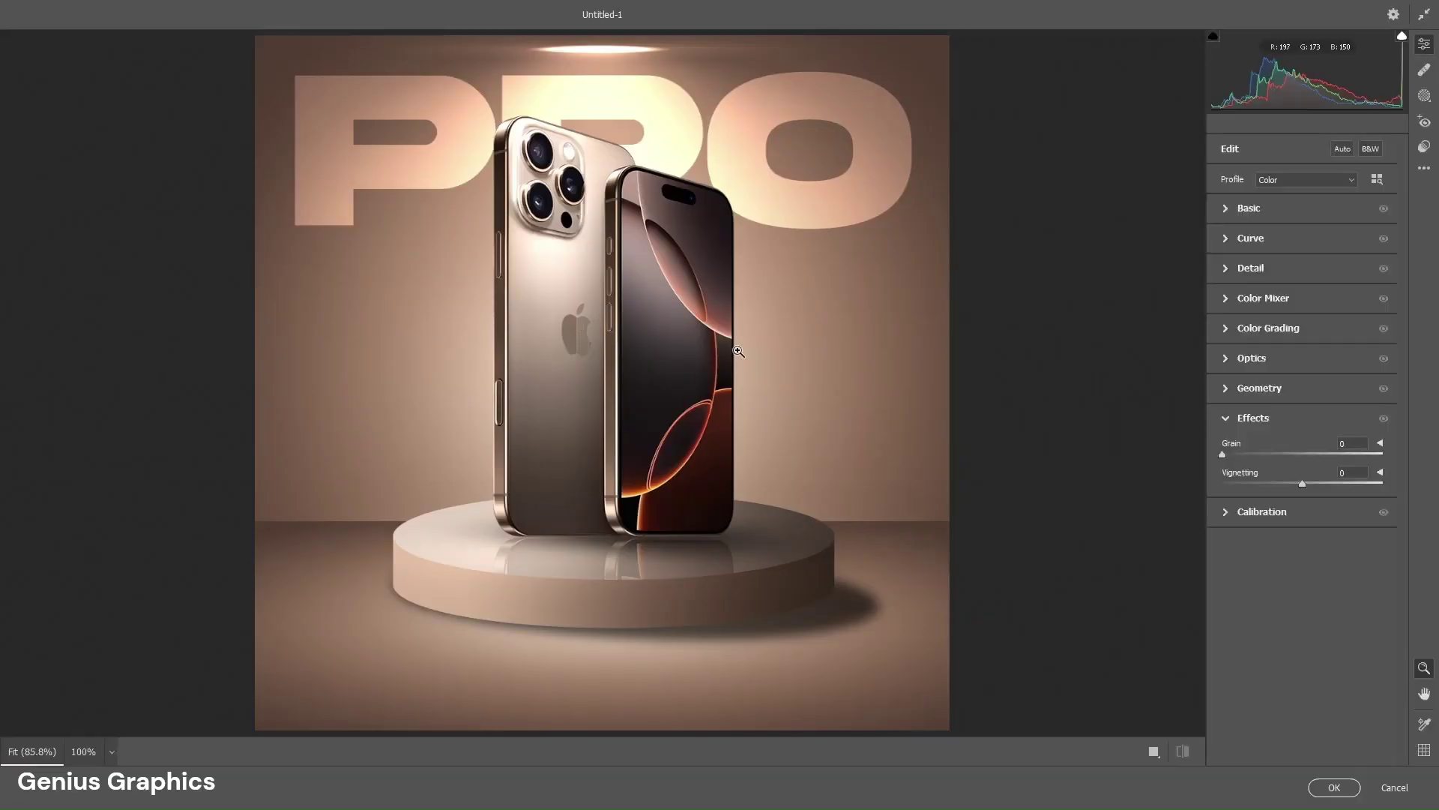
Step: In Camera Raw's Basic panel, set Temperature to +1 and Whites to +5
click(1228, 210)
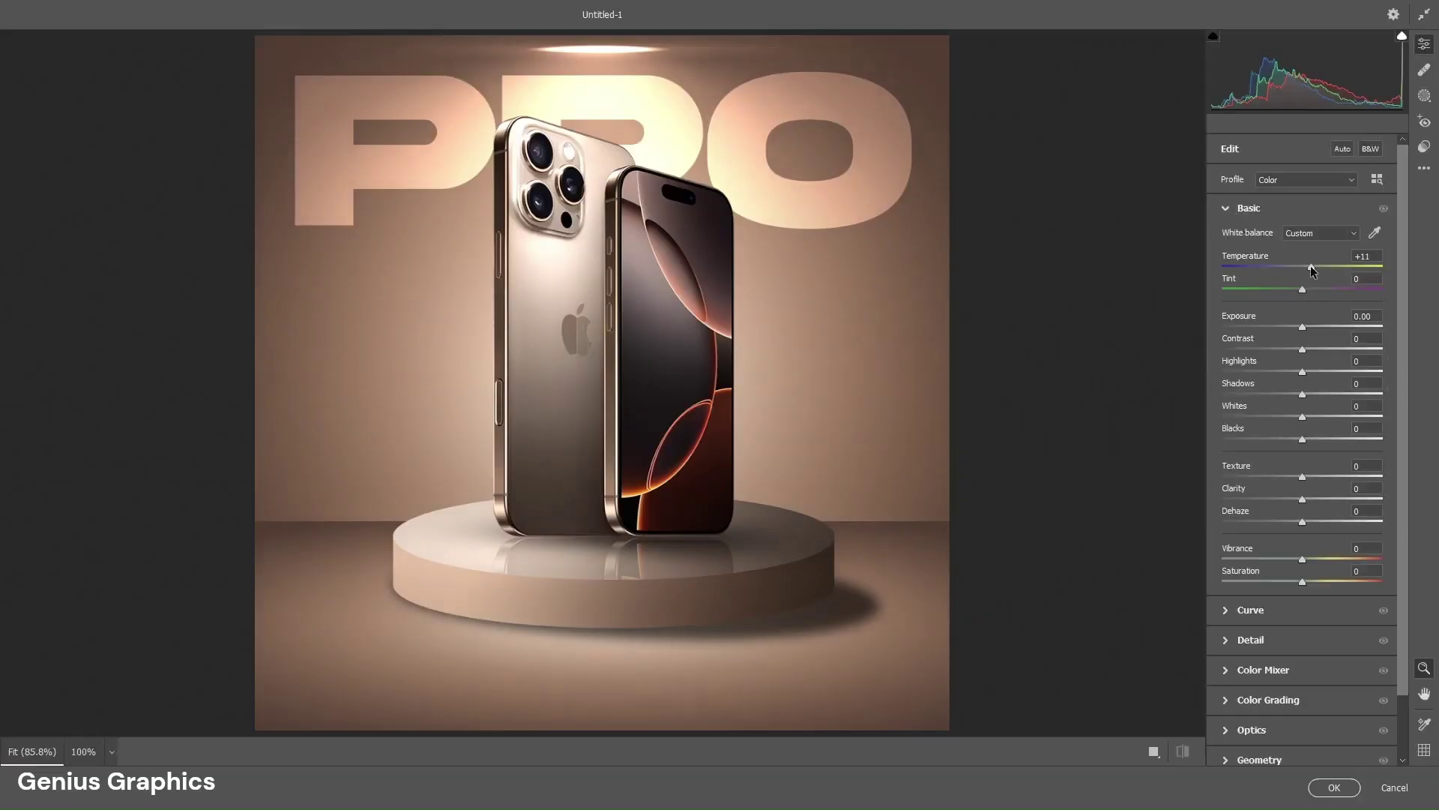
drag(1310, 267, 1311, 420)
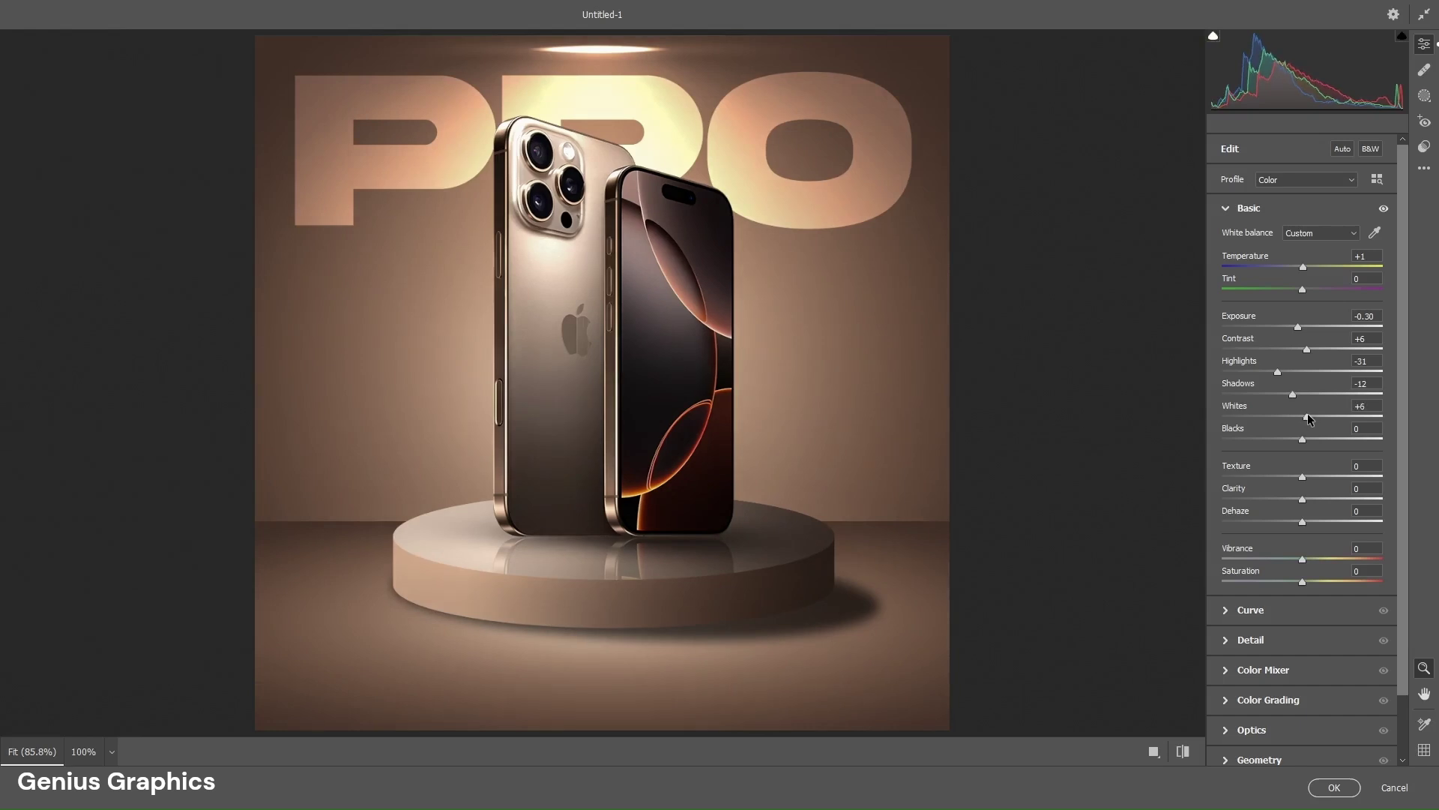
drag(1309, 418, 1297, 580)
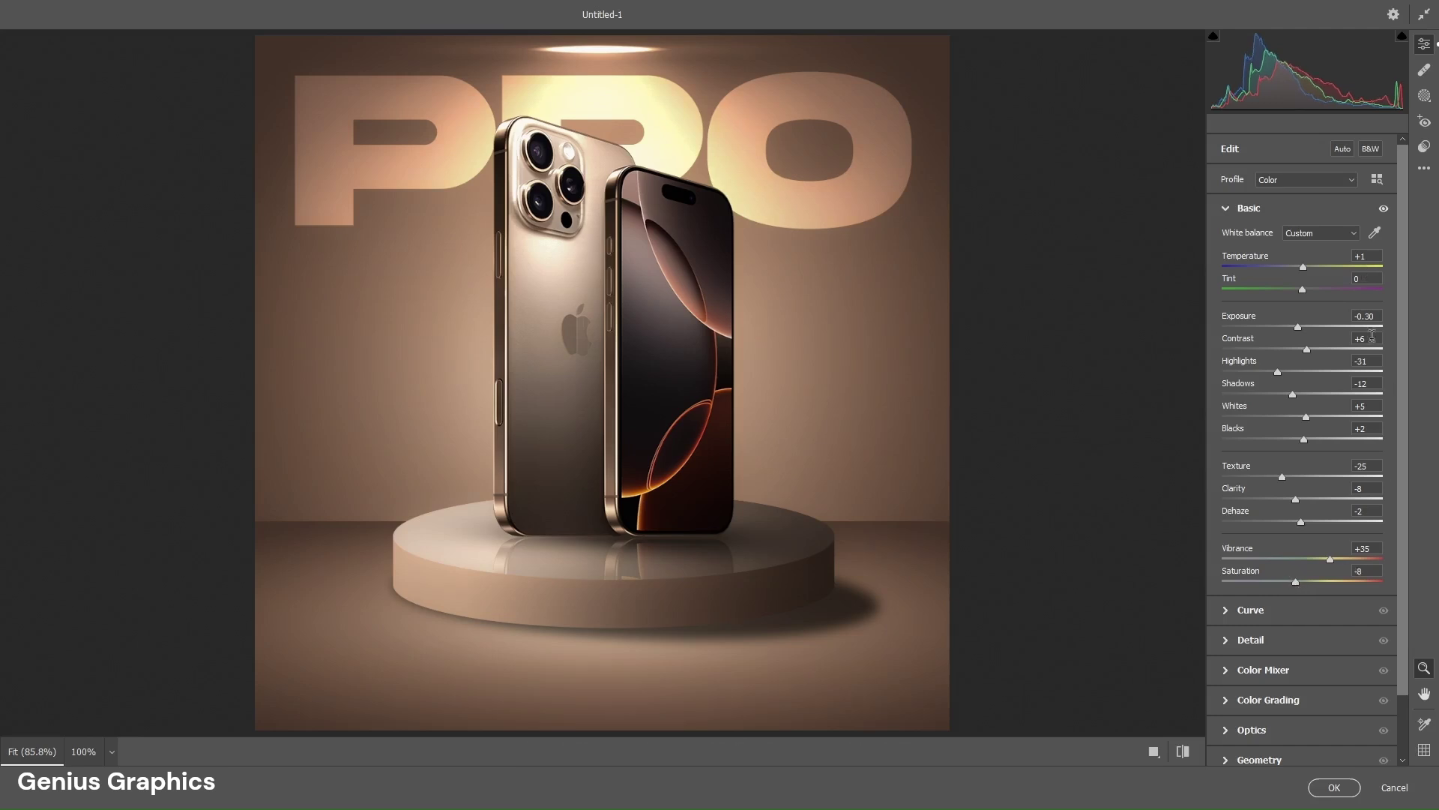
Step: Add a small amount of sharpening in the Camera Raw Detail panel
click(1224, 643)
drag(1223, 306, 1233, 318)
click(1227, 268)
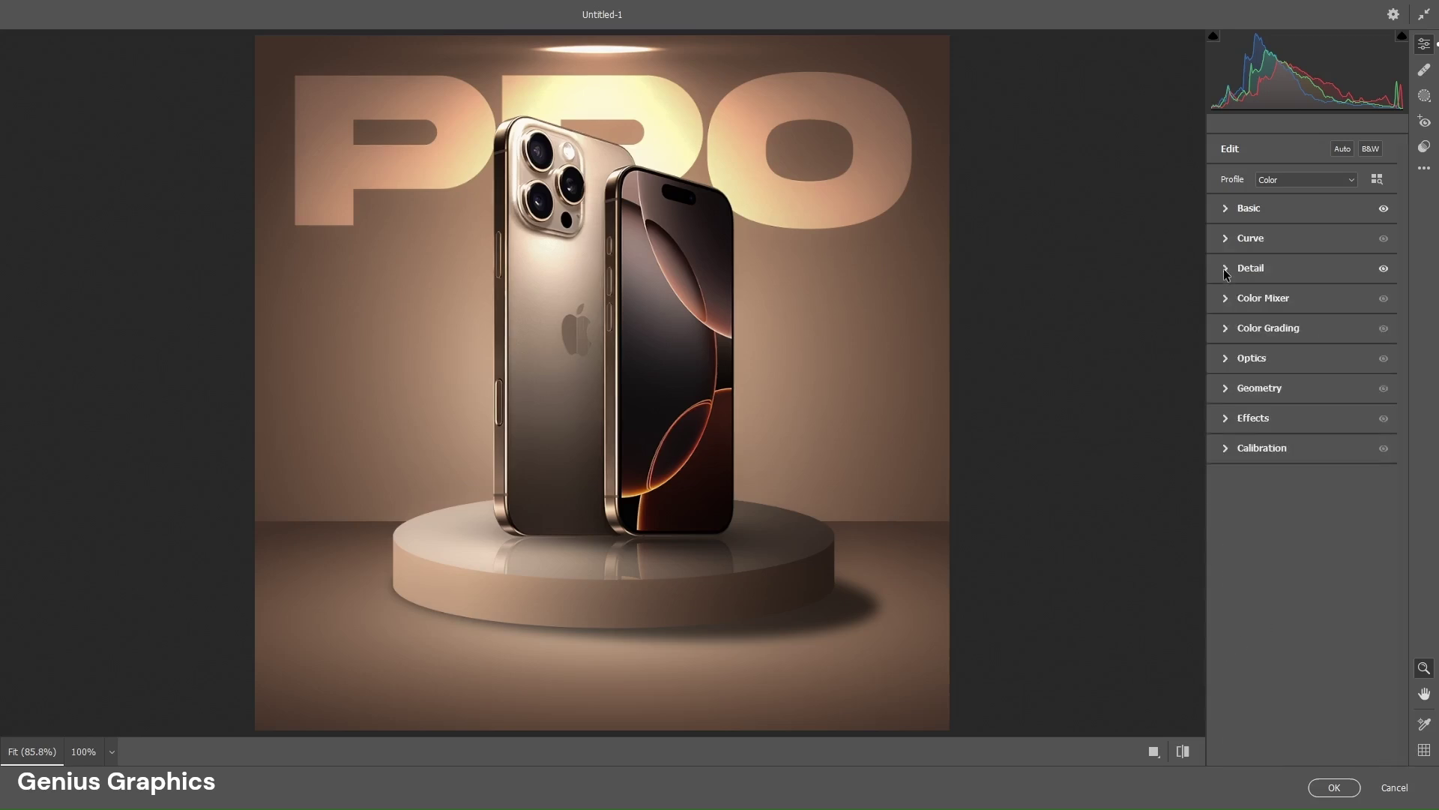
Step: Set Grain to 5 and Vignetting to -29, then apply the grading to Layer 2
click(1228, 418)
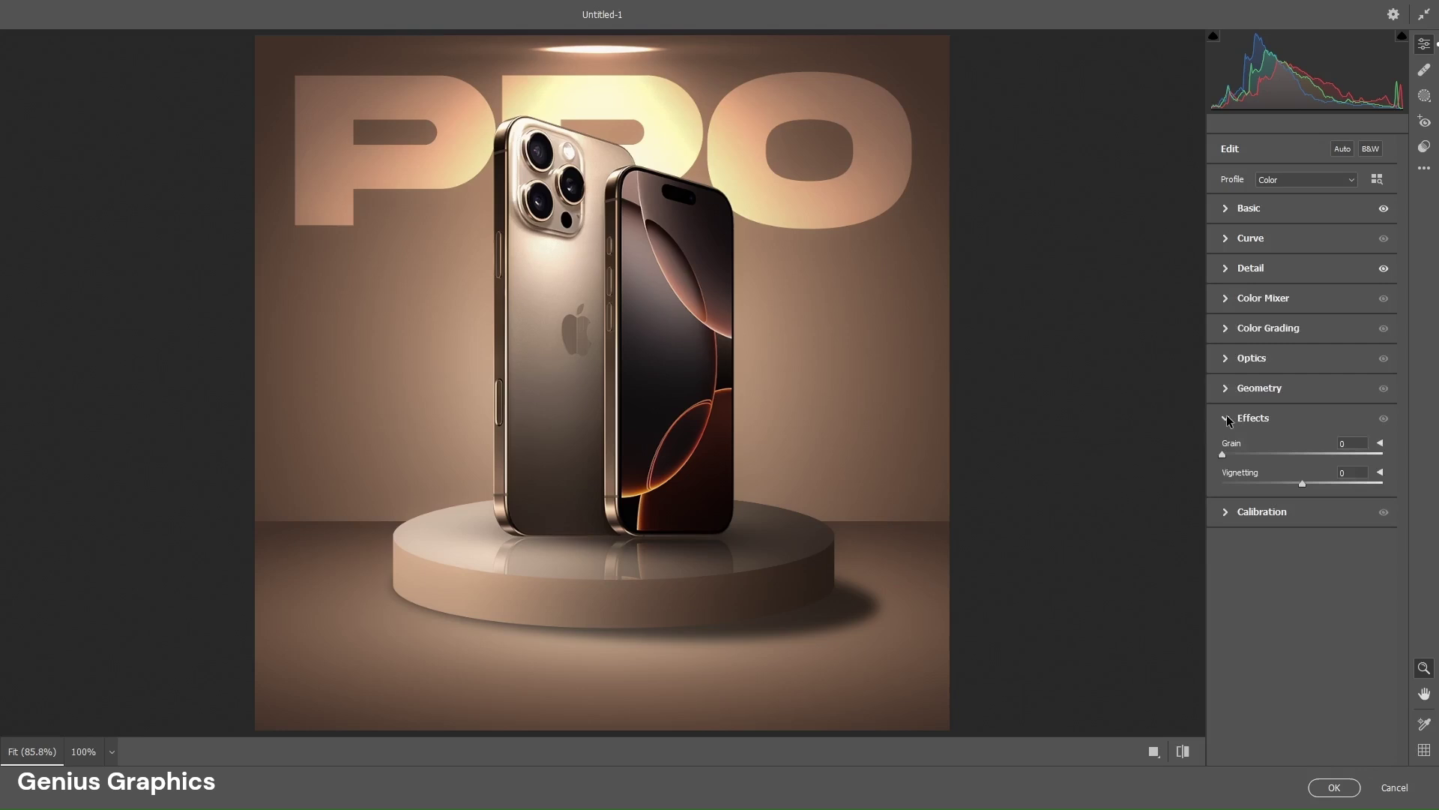
drag(1223, 455, 1278, 494)
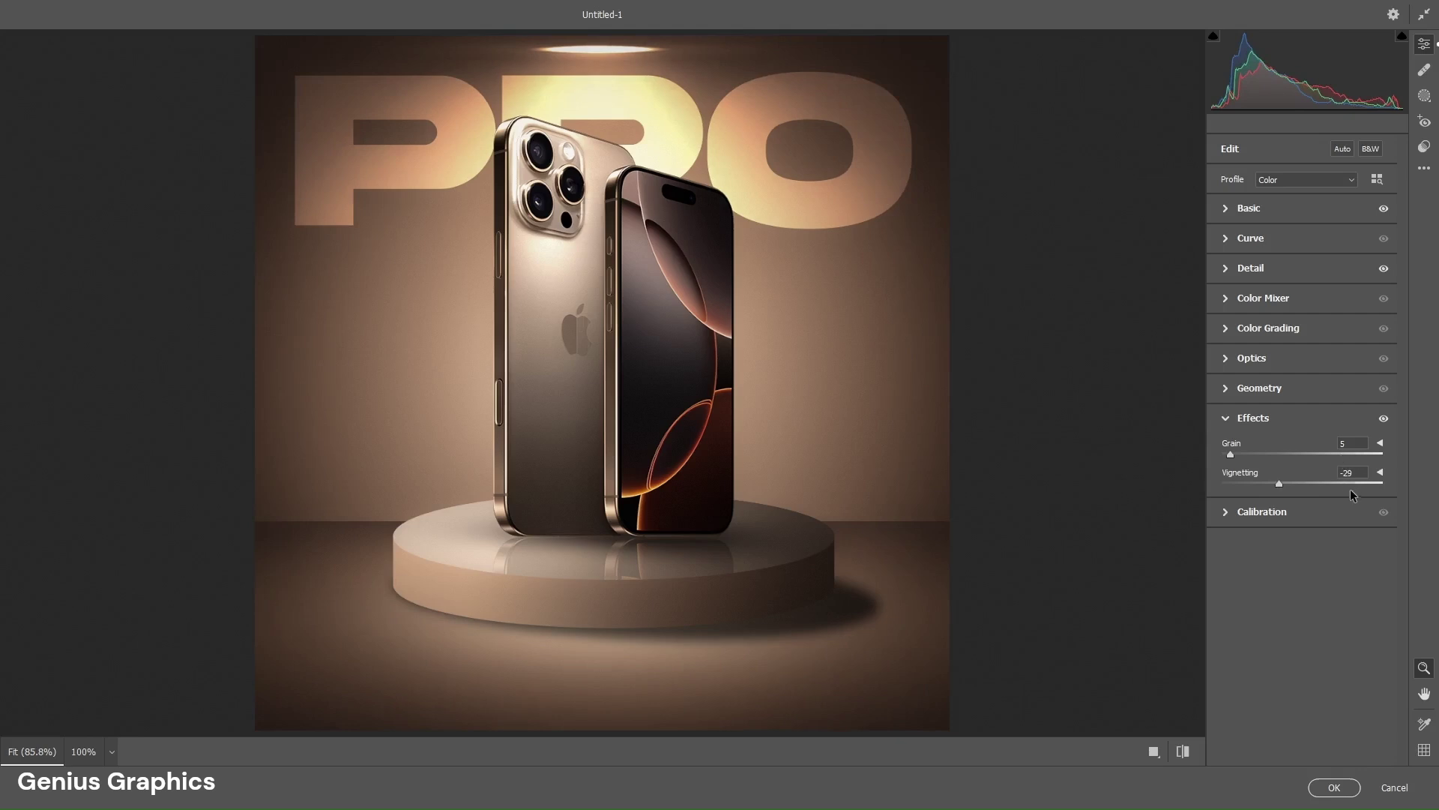
click(1334, 787)
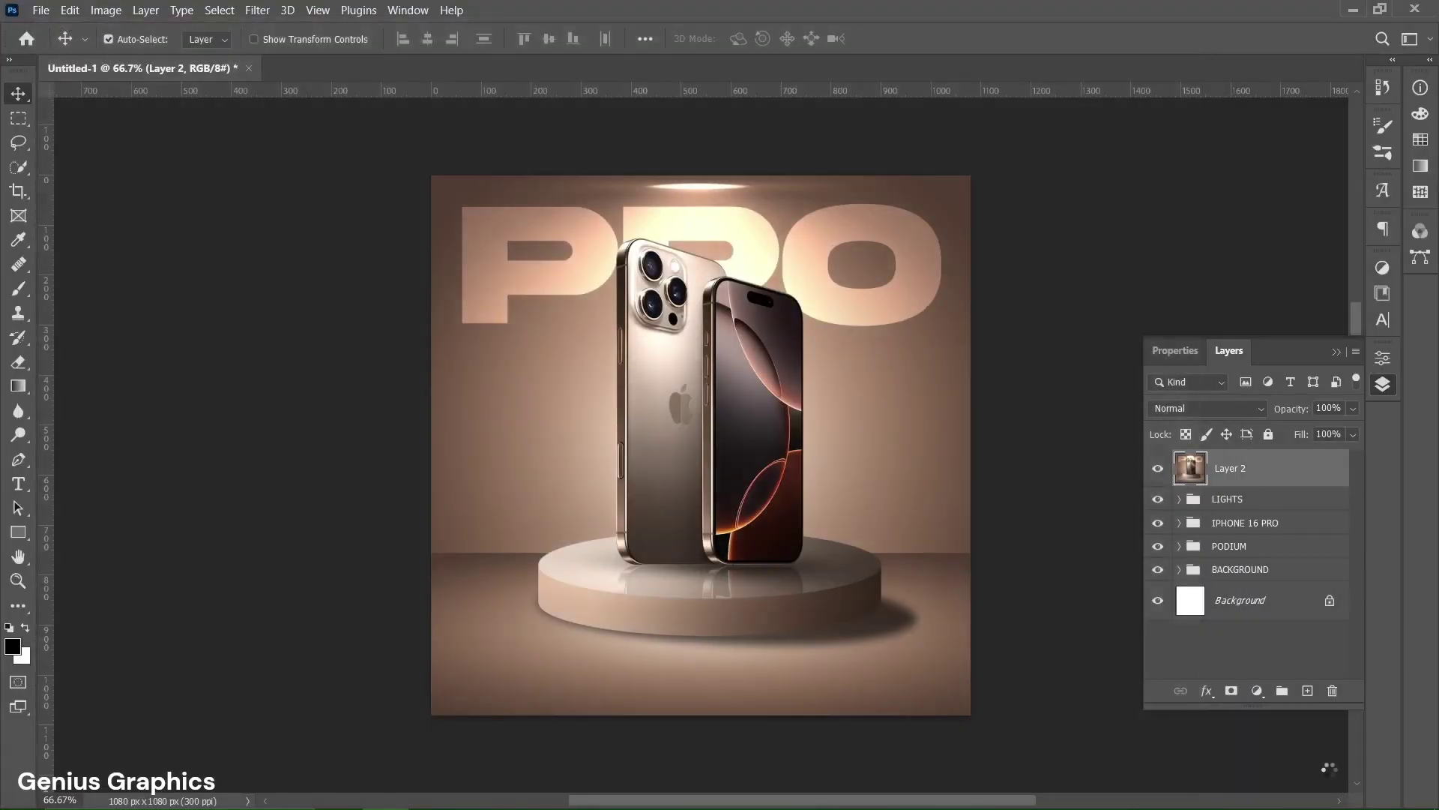
Step: Place Layer 2 into a new layer group, Group 1
click(1332, 772)
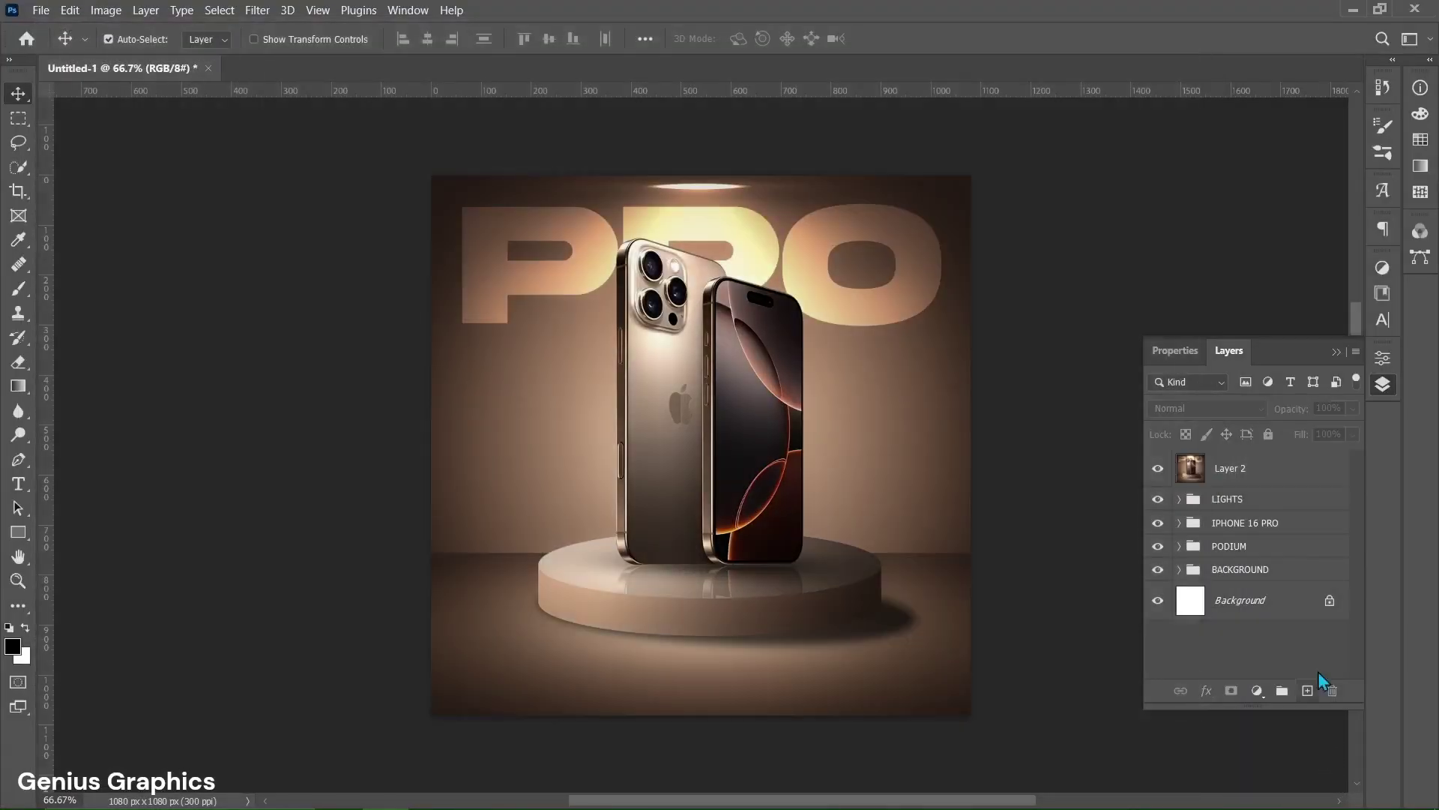
click(1245, 468)
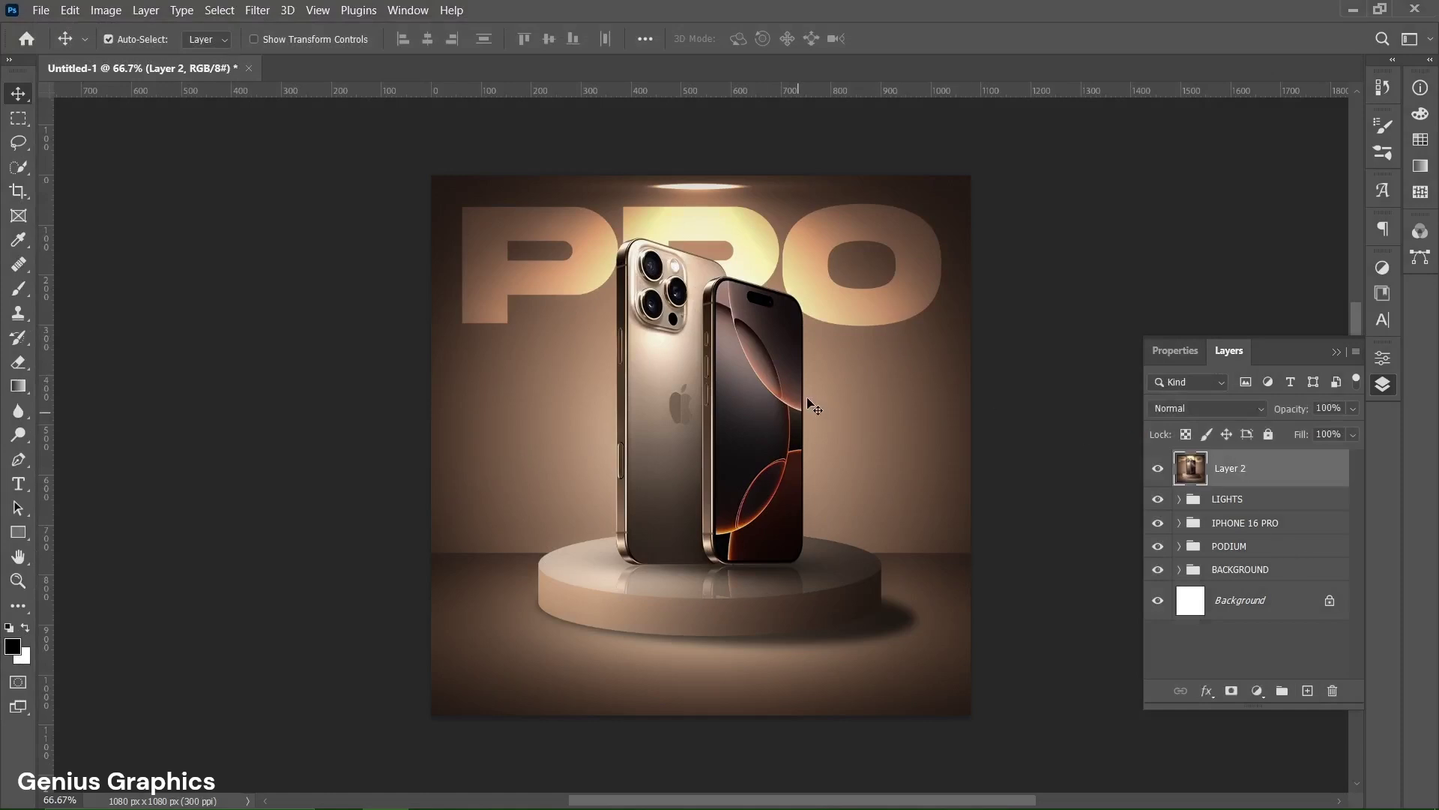
click(1283, 688)
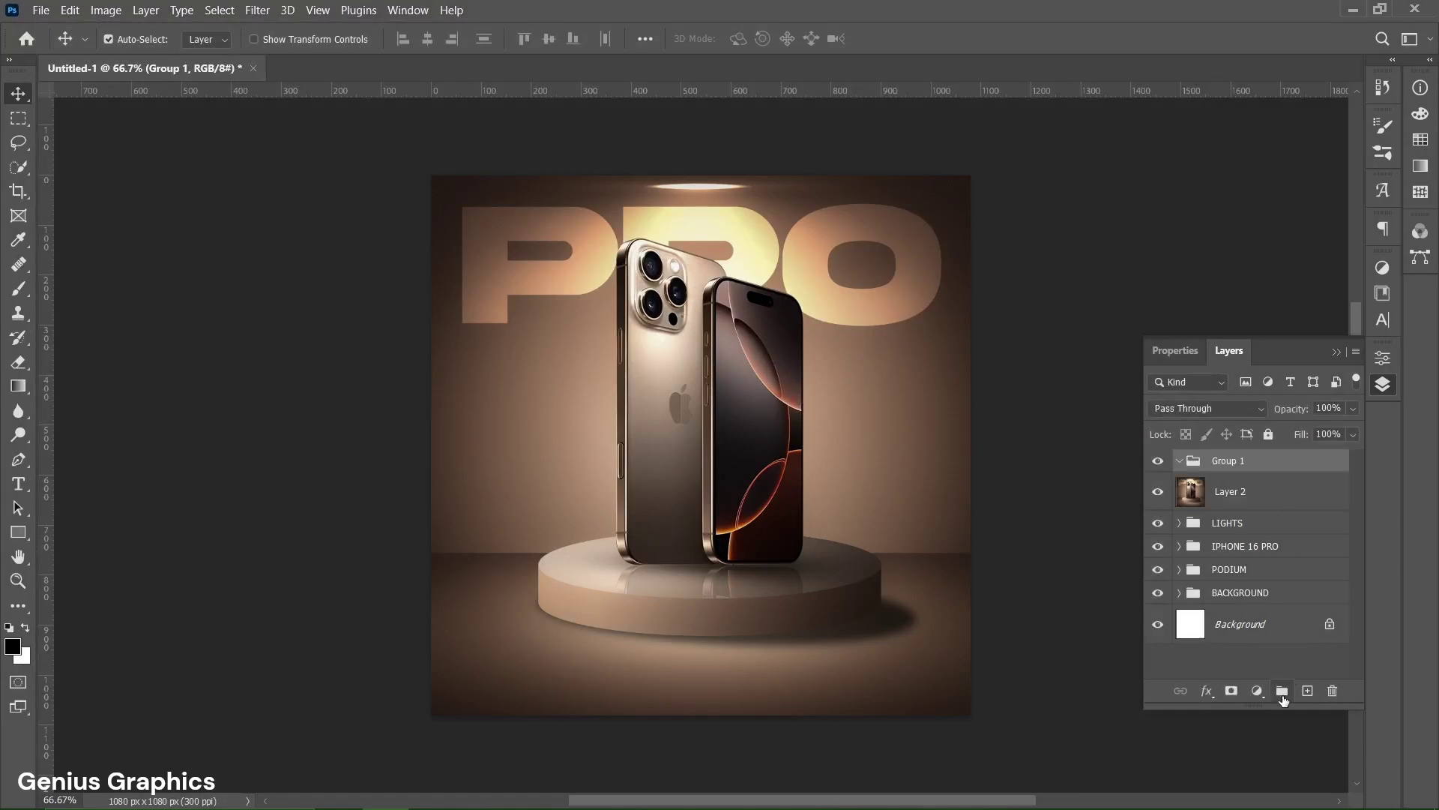
Step: Collapse Group 1 and begin renaming it, typing 'FIN'
click(1220, 497)
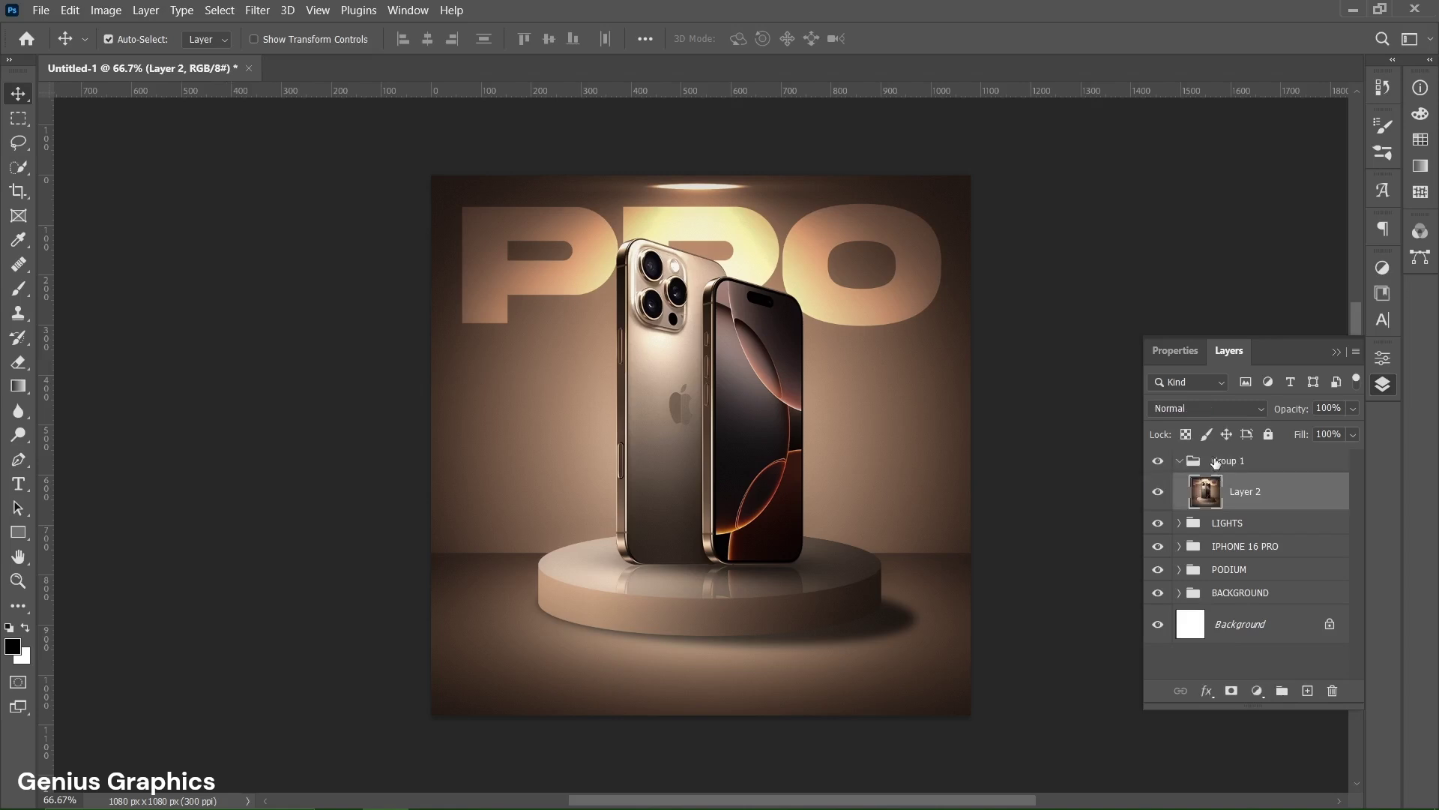
click(1200, 463)
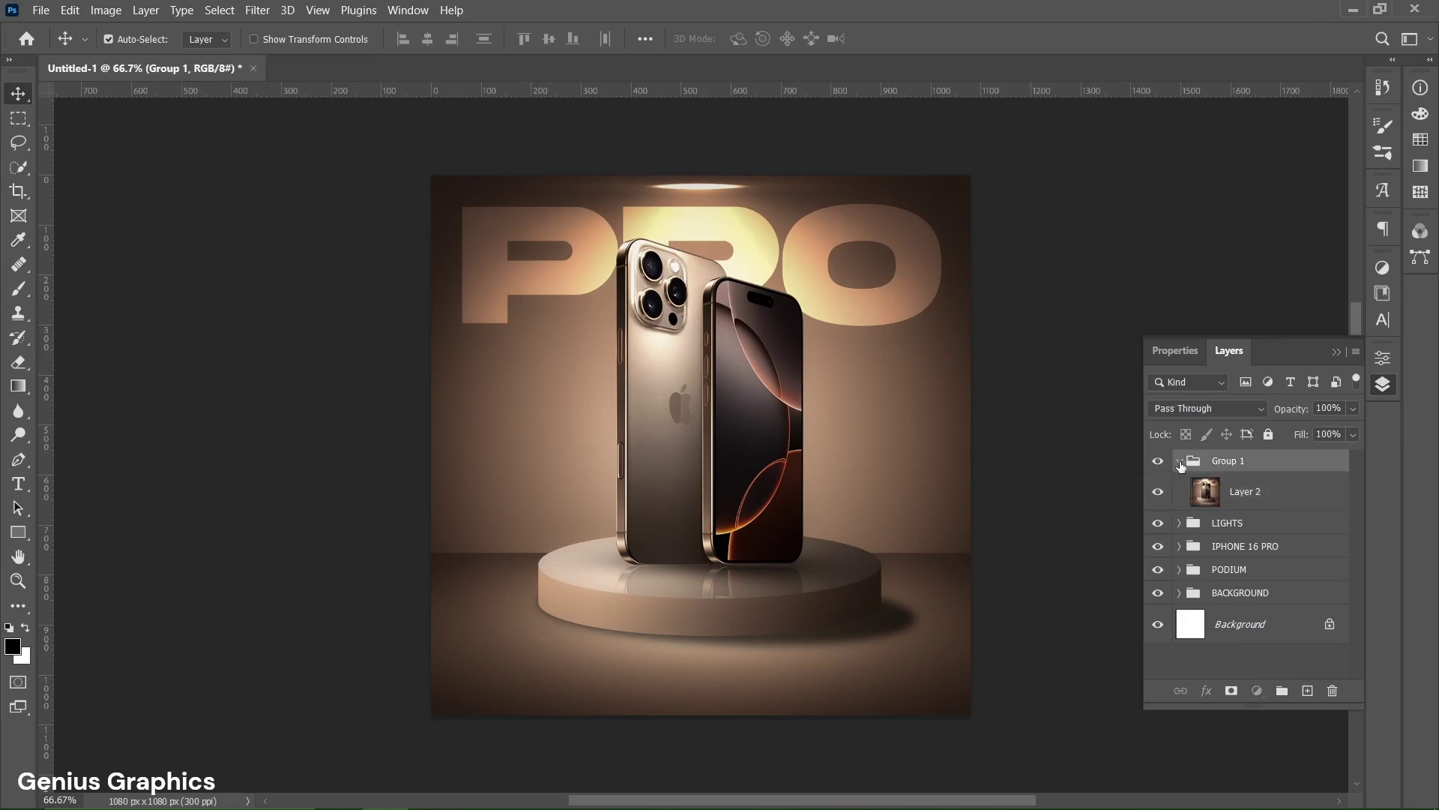
click(1176, 465)
double_click(1227, 460)
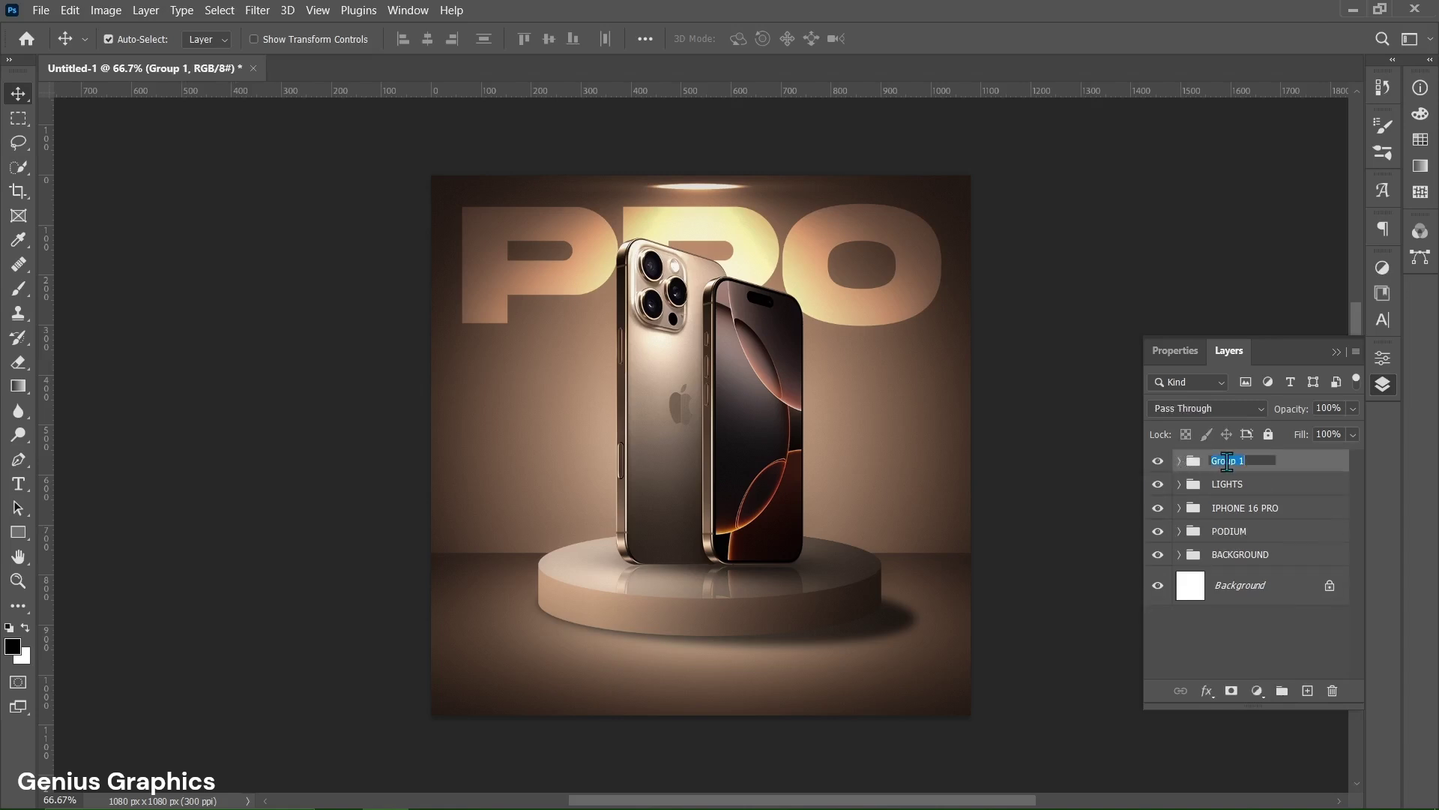
text(FINAL)
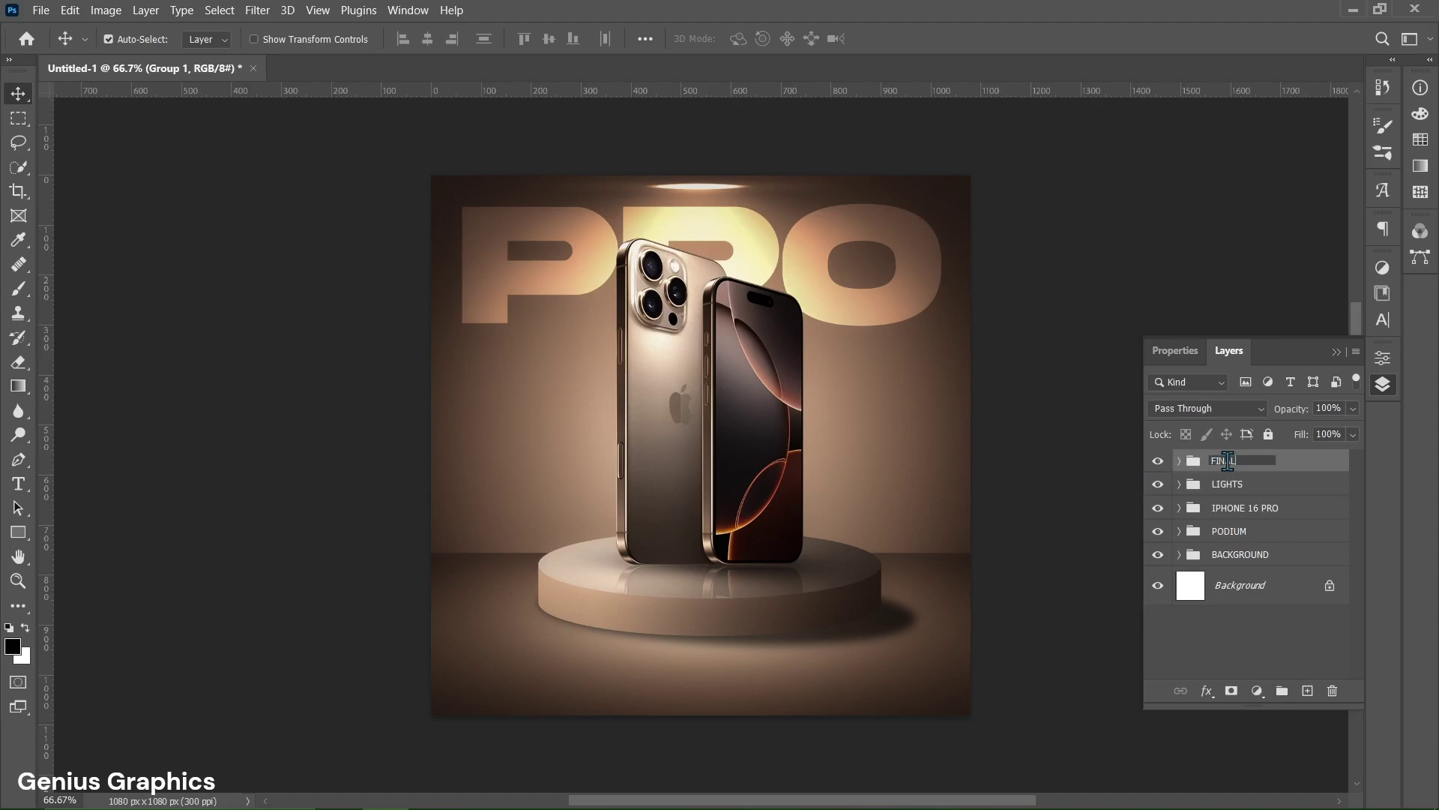